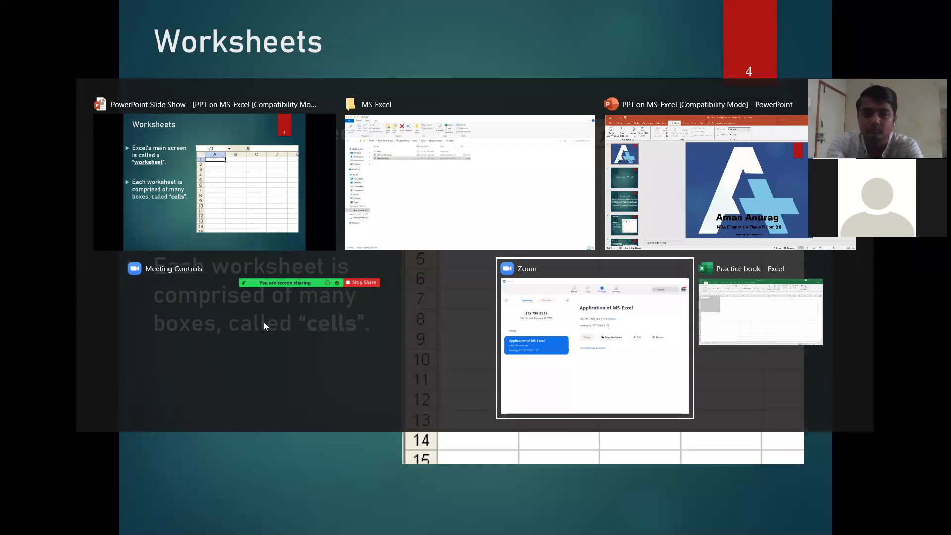
Step: End the running slide show and restart it from the current Worksheets slide
{"action": "key", "text": "Escape"}
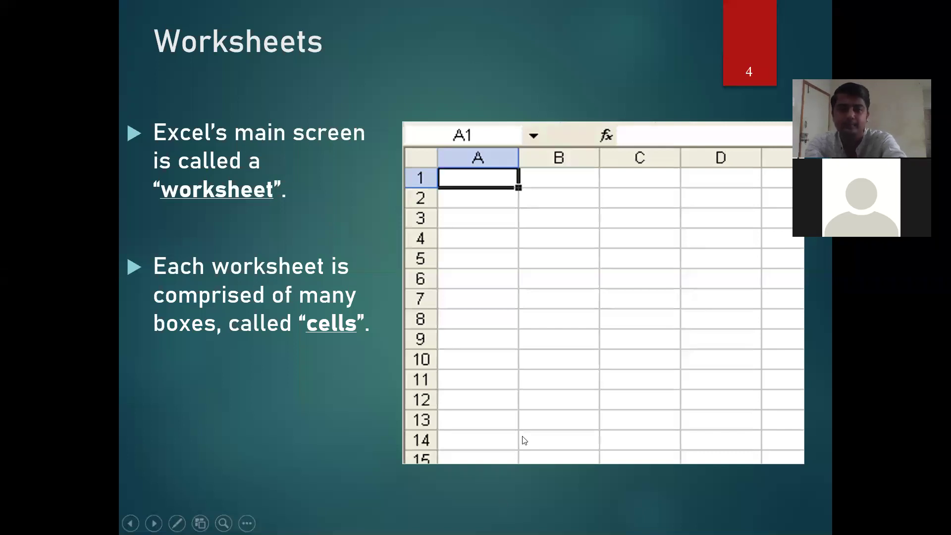
{"action": "key", "text": "Escape"}
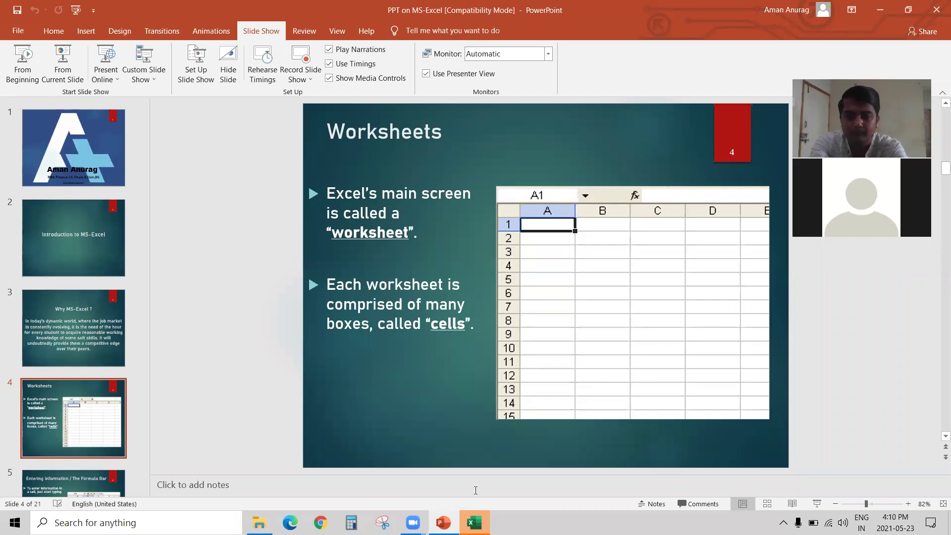
{"action": "mouse_move", "coordinate": [409, 519]}
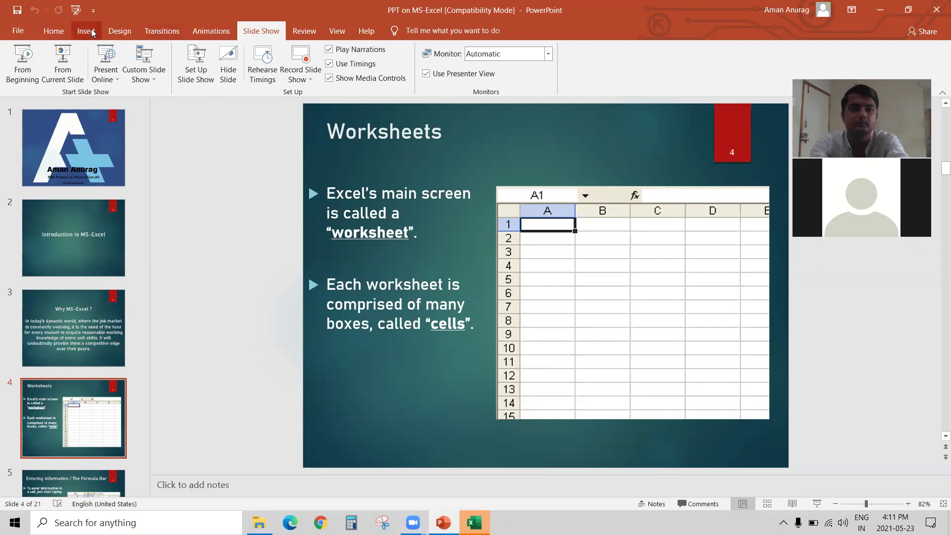
{"action": "left_click", "coordinate": [64, 62]}
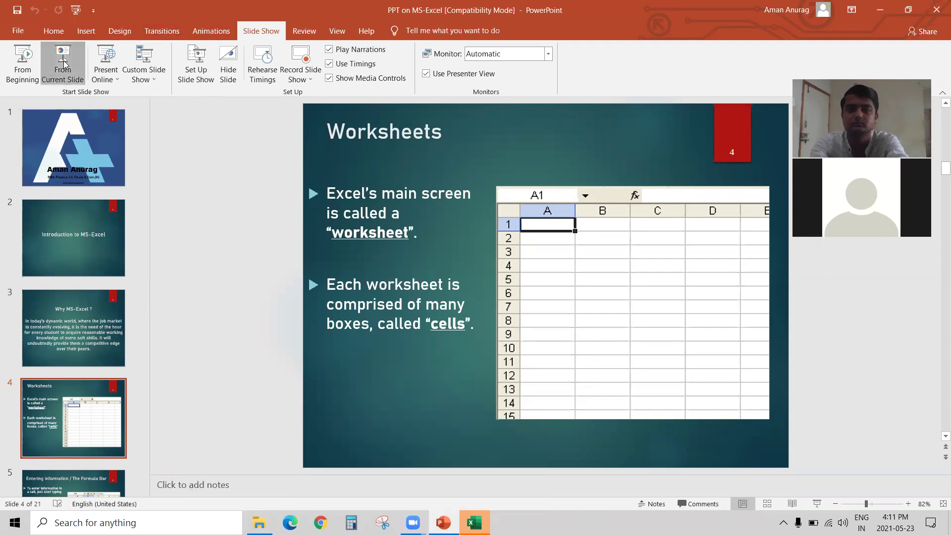
Step: Switch to the Practice book workbook in Excel and reduce the range selection to cell A1
{"action": "key", "text": "alt+Tab"}
{"action": "key", "text": "alt+Tab"}
{"action": "key", "text": "alt+Tab"}
{"action": "key", "text": "alt+Tab"}
{"action": "key", "text": "alt+Tab"}
{"action": "key", "text": "alt+Tab"}
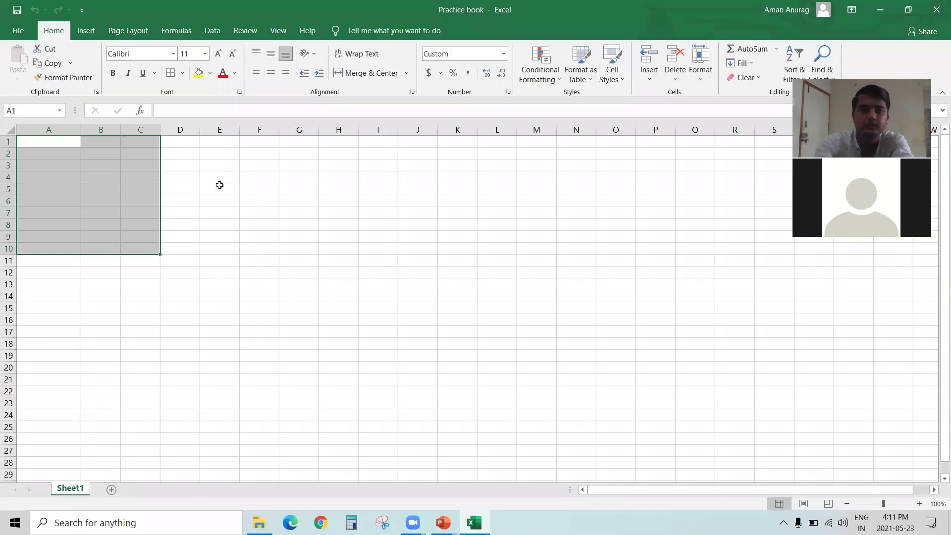
{"action": "key", "text": "Right"}
{"action": "key", "text": "Left"}
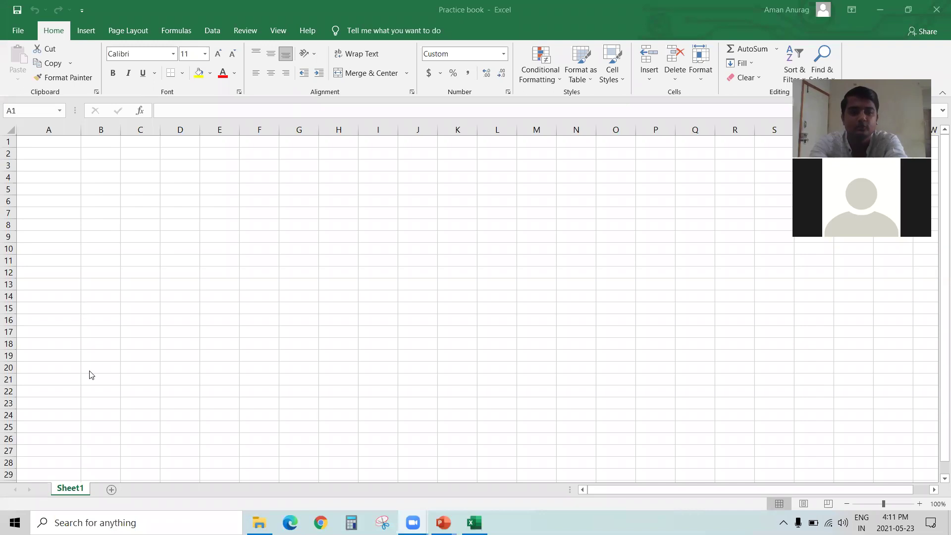
Step: Add two new worksheets to the Practice book workbook
{"action": "left_click", "coordinate": [111, 490]}
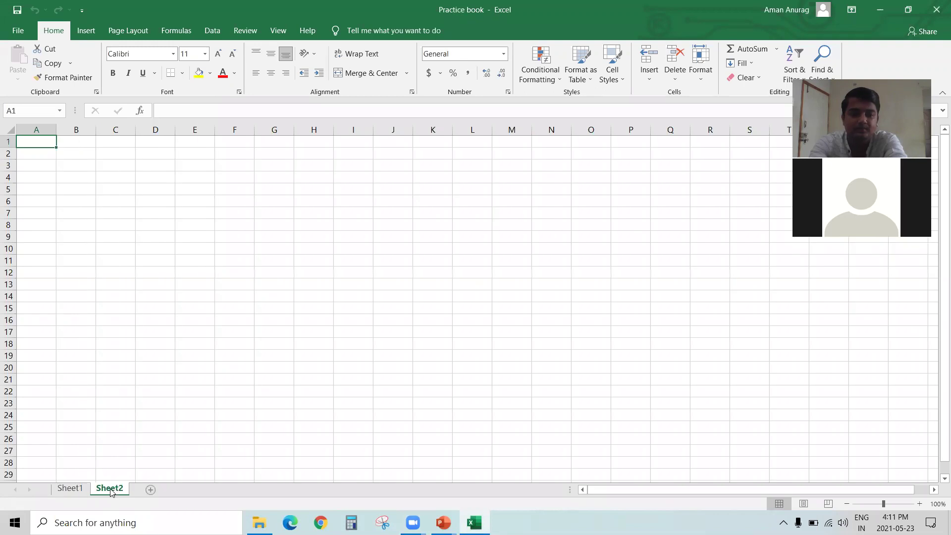
{"action": "left_click", "coordinate": [155, 491]}
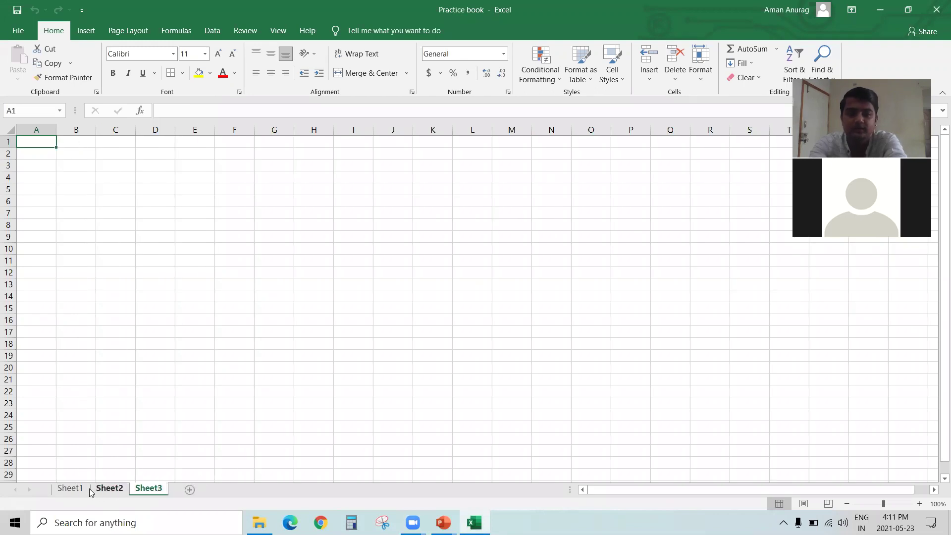
Step: View Sheet1, Sheet2 and Sheet3 in turn, ending on Sheet1
{"action": "left_click", "coordinate": [70, 491]}
{"action": "left_click", "coordinate": [108, 489]}
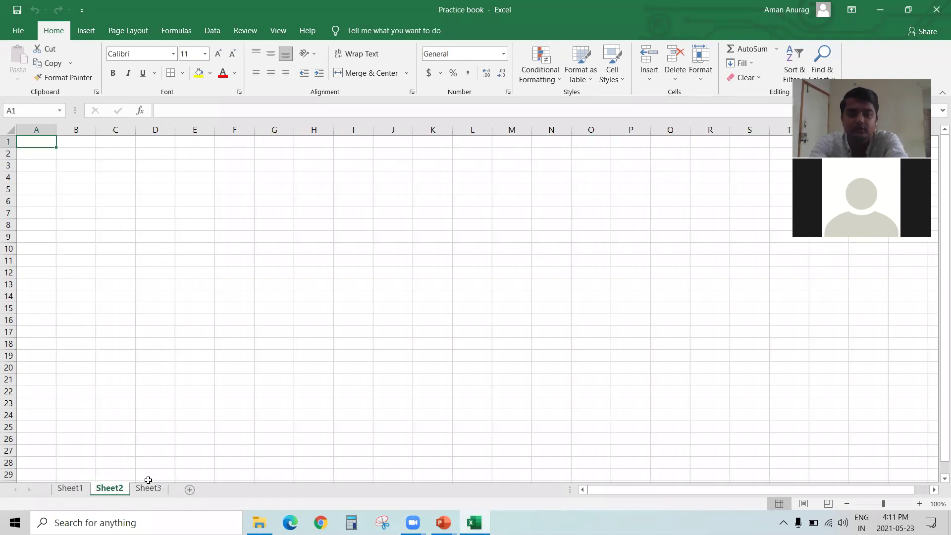
{"action": "left_click", "coordinate": [150, 489]}
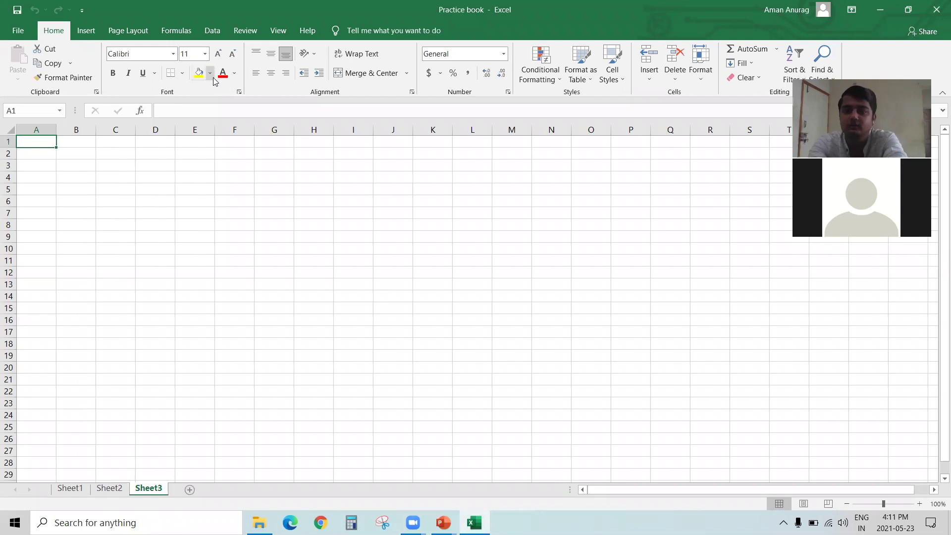
{"action": "left_click", "coordinate": [74, 489]}
{"action": "left_click", "coordinate": [108, 489]}
{"action": "left_click", "coordinate": [144, 489]}
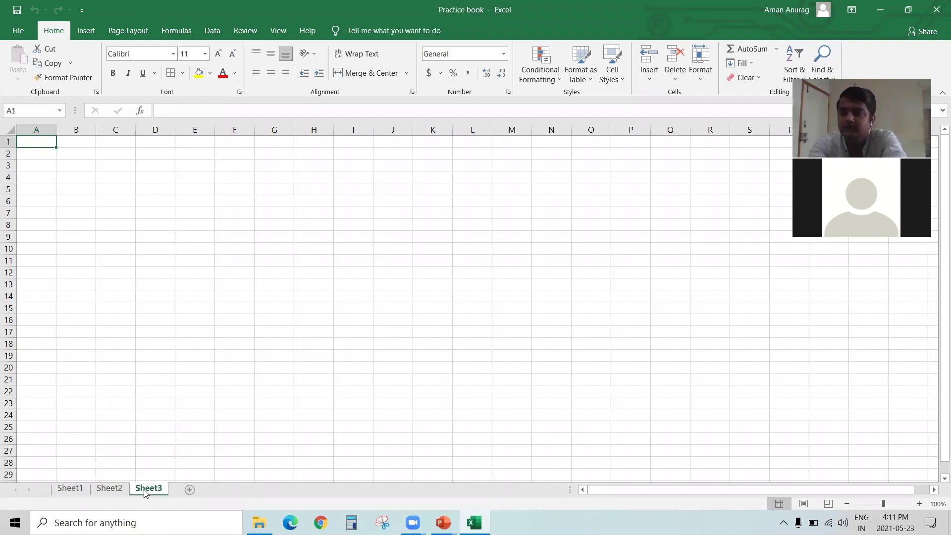
{"action": "left_click", "coordinate": [70, 489]}
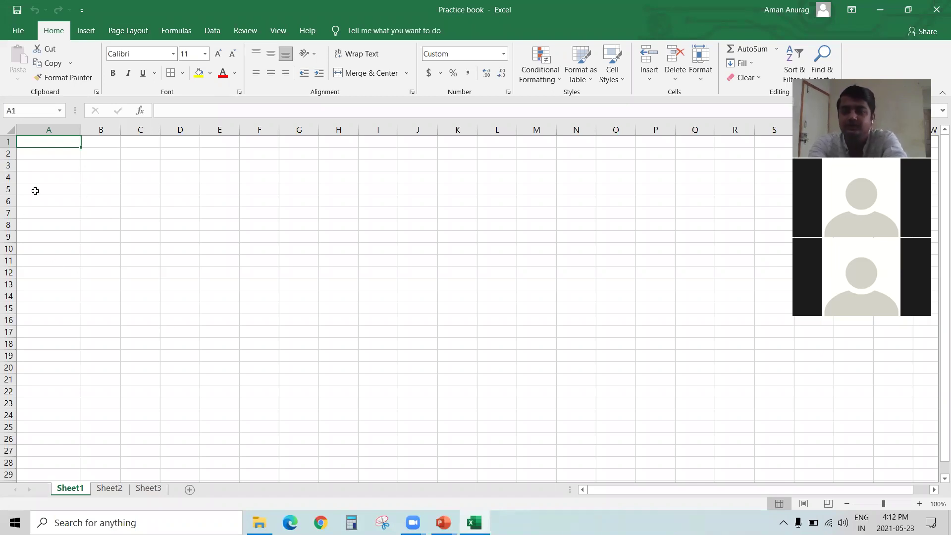
Step: Show the Worksheets slide in the PowerPoint slide show, and return to the Practice book workbook in Excel
{"action": "key", "text": "alt+Tab"}
{"action": "key", "text": "alt+Tab"}
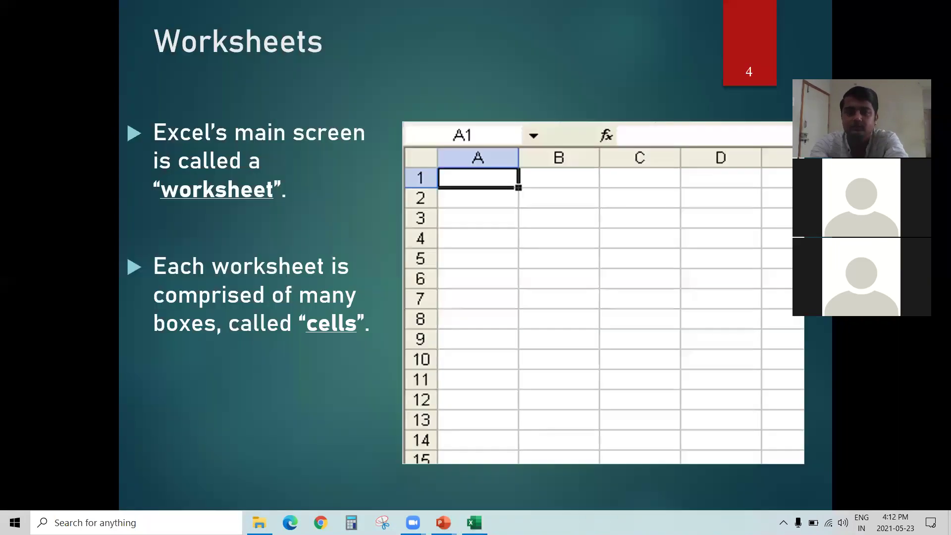
{"action": "key", "text": "Right"}
{"action": "key", "text": "Left"}
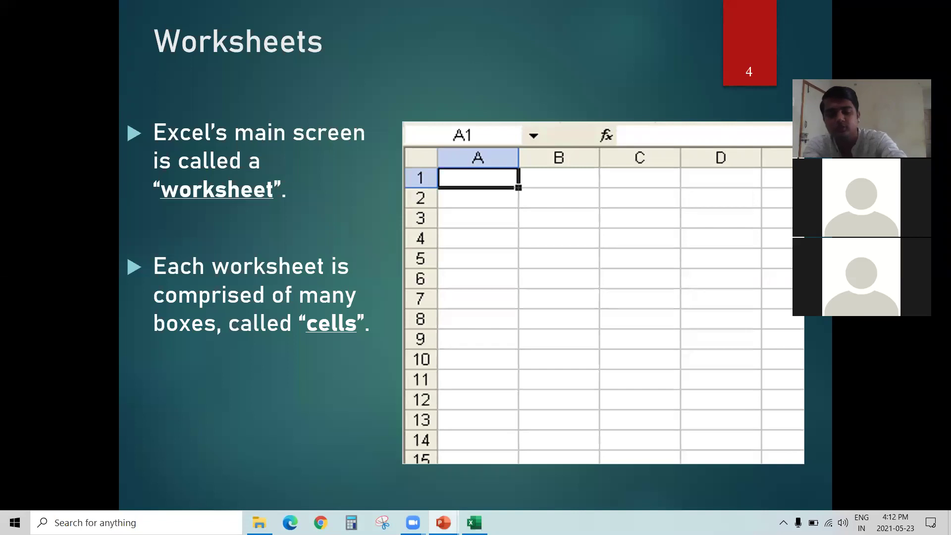
{"action": "key", "text": "alt+Tab"}
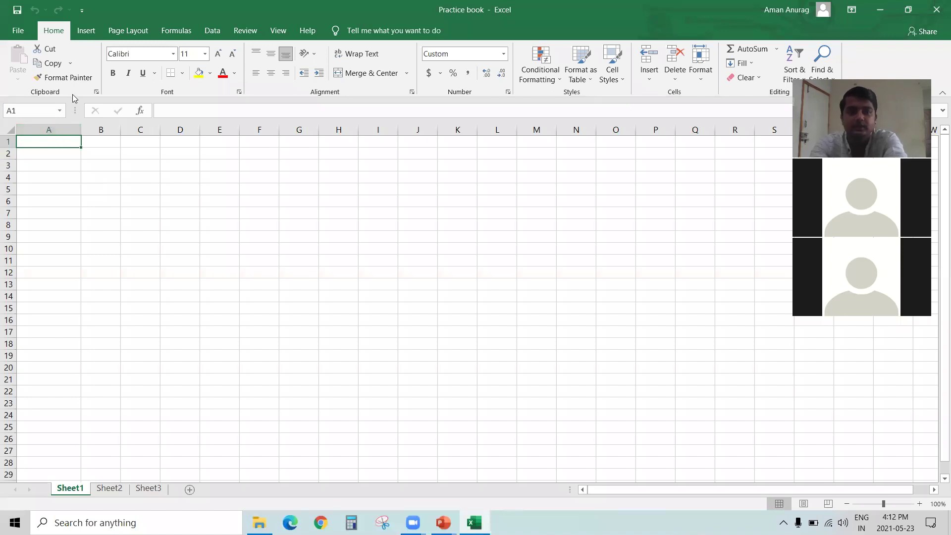
Step: Select columns A and B one after the other on Sheet1, followed by rows 1 and 2
{"action": "left_click", "coordinate": [44, 125]}
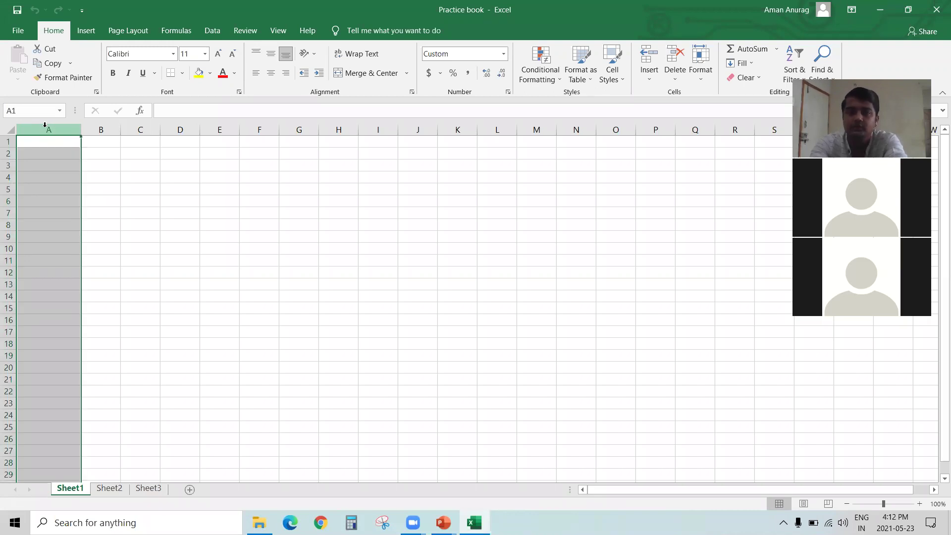
{"action": "left_click", "coordinate": [98, 130]}
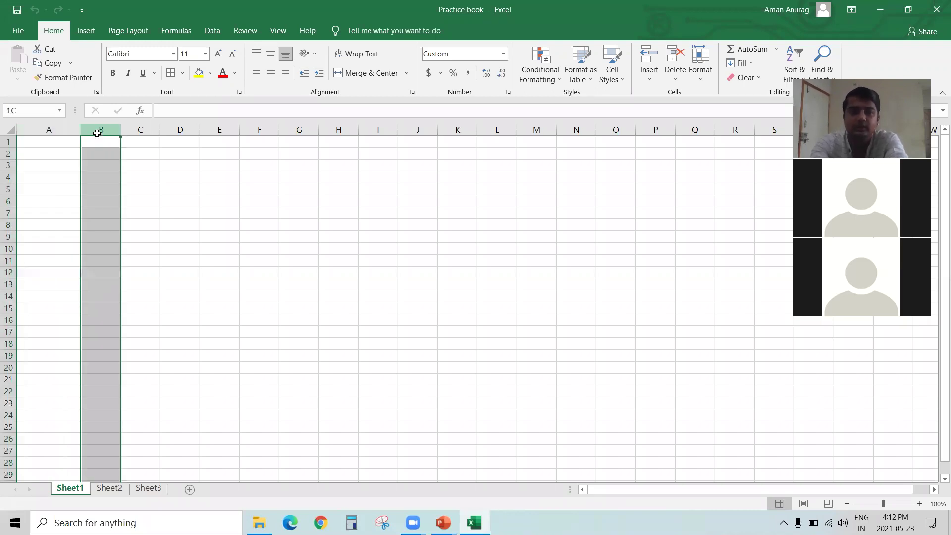
{"action": "left_click", "coordinate": [49, 131]}
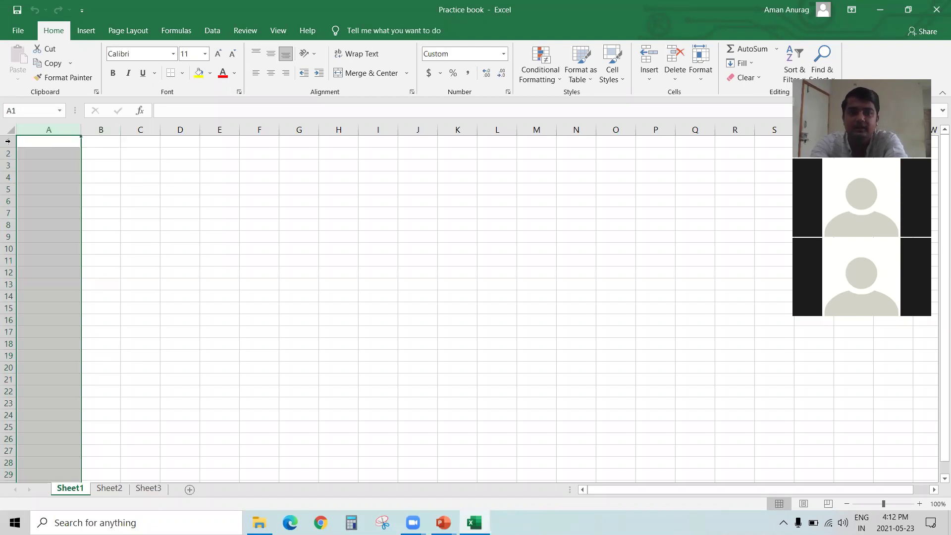
{"action": "left_click", "coordinate": [8, 141]}
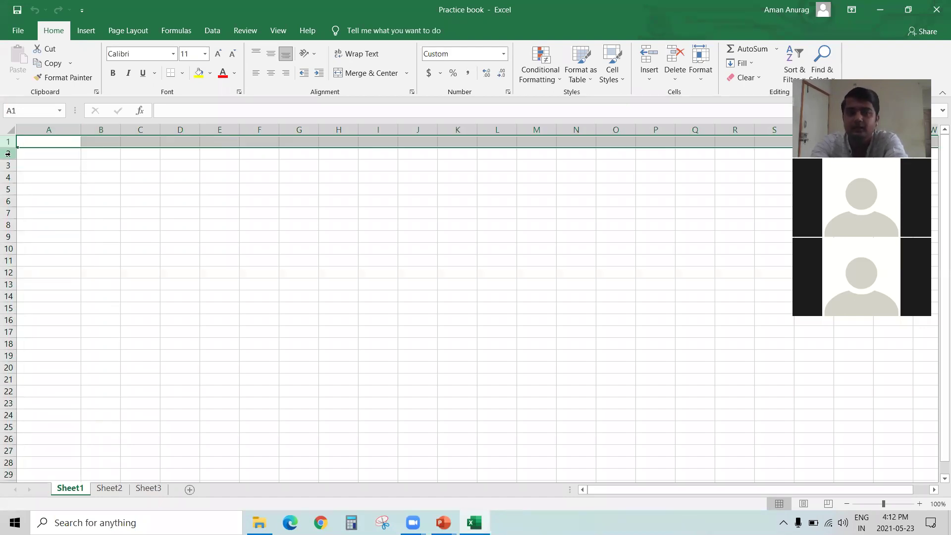
{"action": "left_click", "coordinate": [8, 153]}
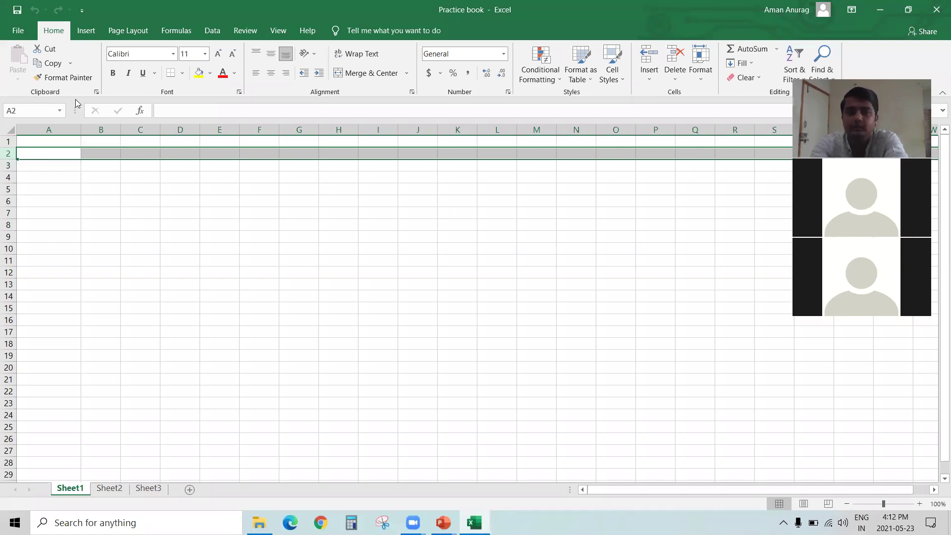
Step: Select column A and row 1, and make their intersection, cell A1, the active cell to check its reference
{"action": "left_click", "coordinate": [44, 126]}
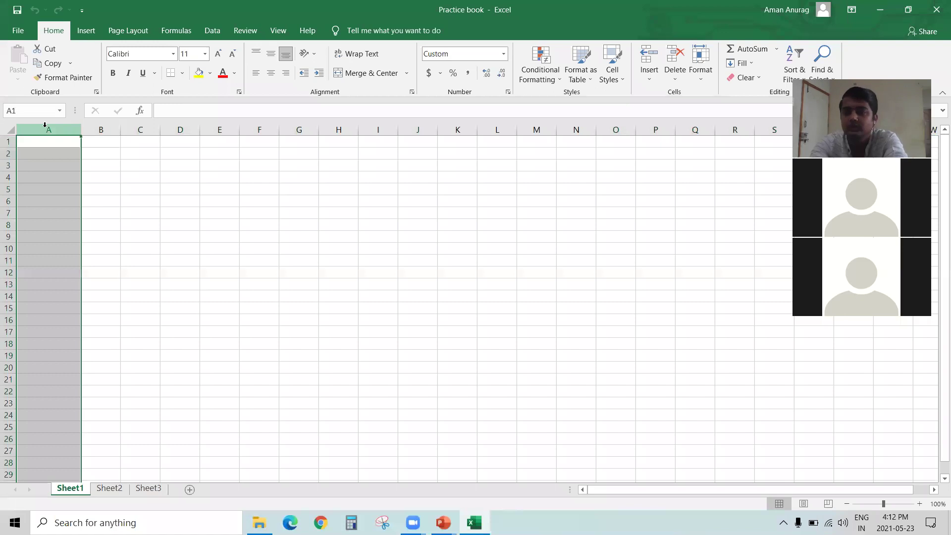
{"action": "left_click", "coordinate": [66, 199]}
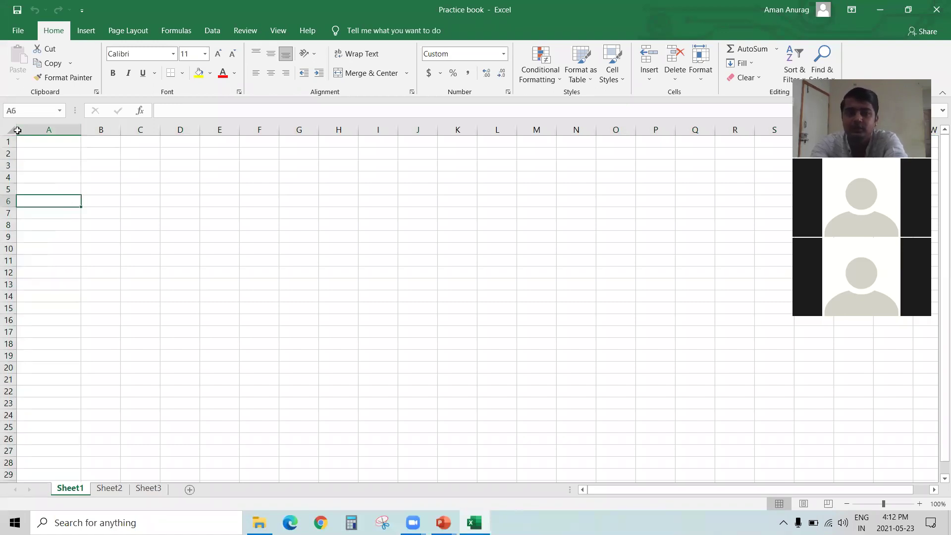
{"action": "left_click", "coordinate": [44, 125]}
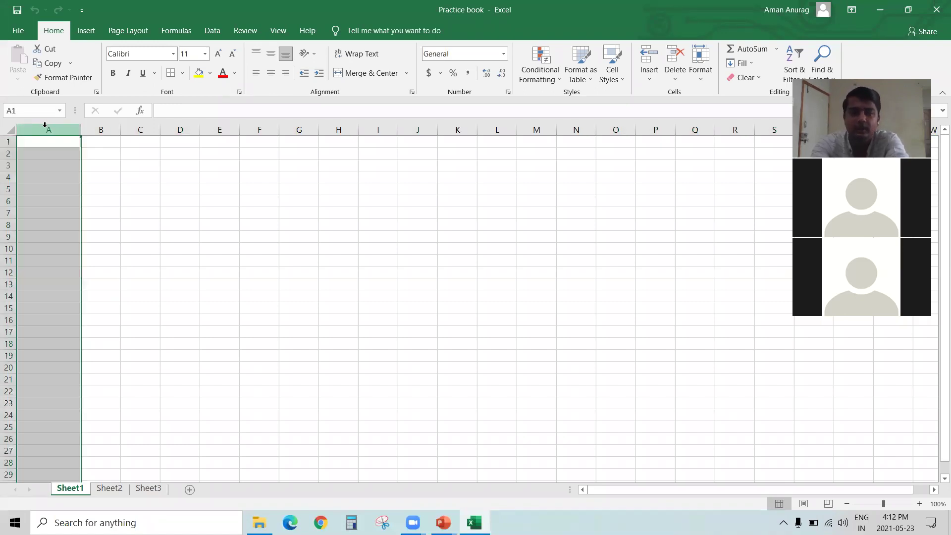
{"action": "left_click", "coordinate": [9, 141]}
{"action": "left_click", "coordinate": [40, 143]}
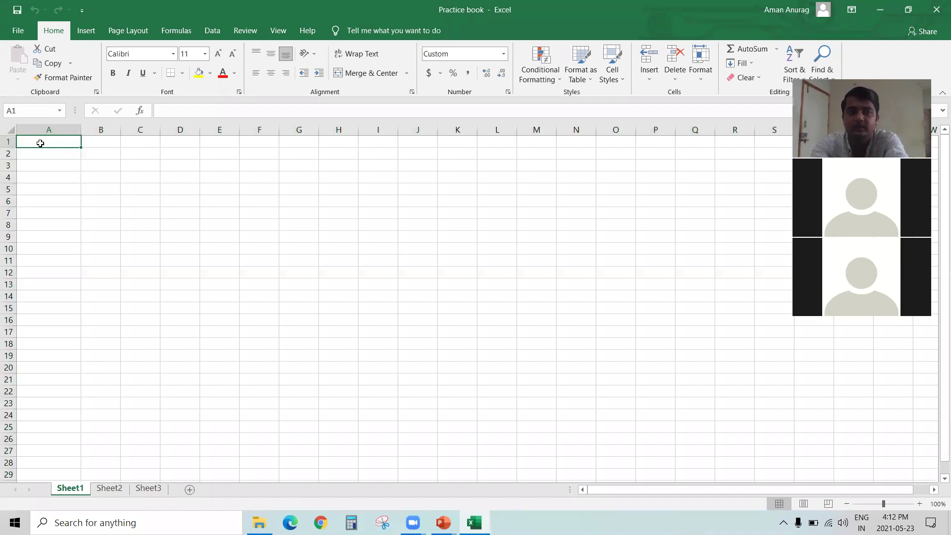
{"action": "left_click", "coordinate": [26, 108]}
{"action": "left_click", "coordinate": [41, 143]}
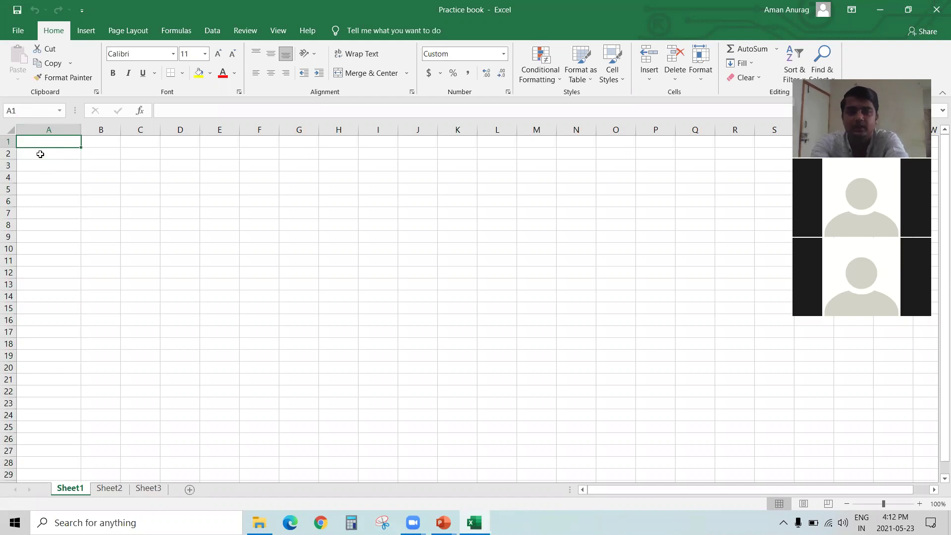
Step: Move the active cell from A1 across to column C, down several rows, and back to A1
{"action": "key", "text": "Right"}
{"action": "key", "text": "Right"}
{"action": "key", "text": "Down"}
{"action": "key", "text": "Down"}
{"action": "key", "text": "Down"}
{"action": "key", "text": "Down"}
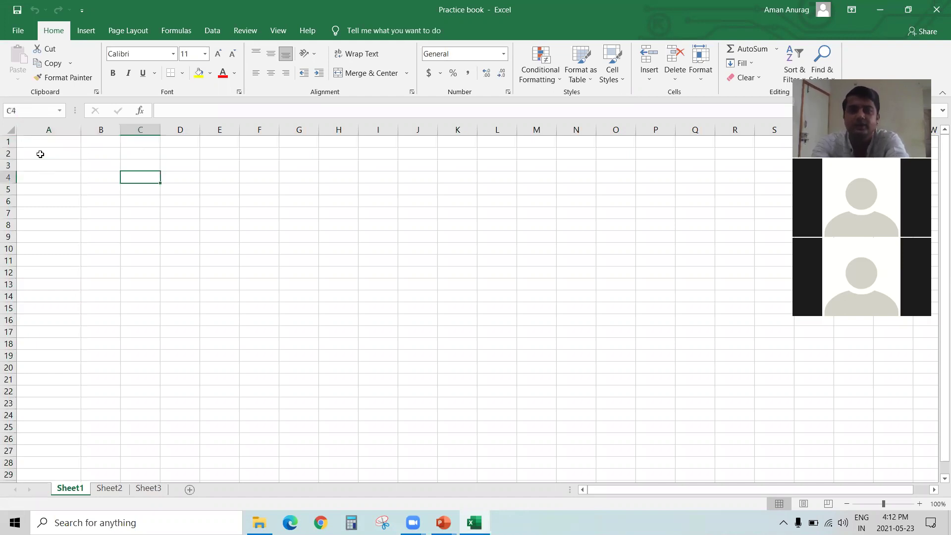
{"action": "key", "text": "Down"}
{"action": "key", "text": "Down"}
{"action": "key", "text": "Left"}
{"action": "key", "text": "Left"}
{"action": "key", "text": "Up"}
{"action": "key", "text": "Up"}
{"action": "key", "text": "Up"}
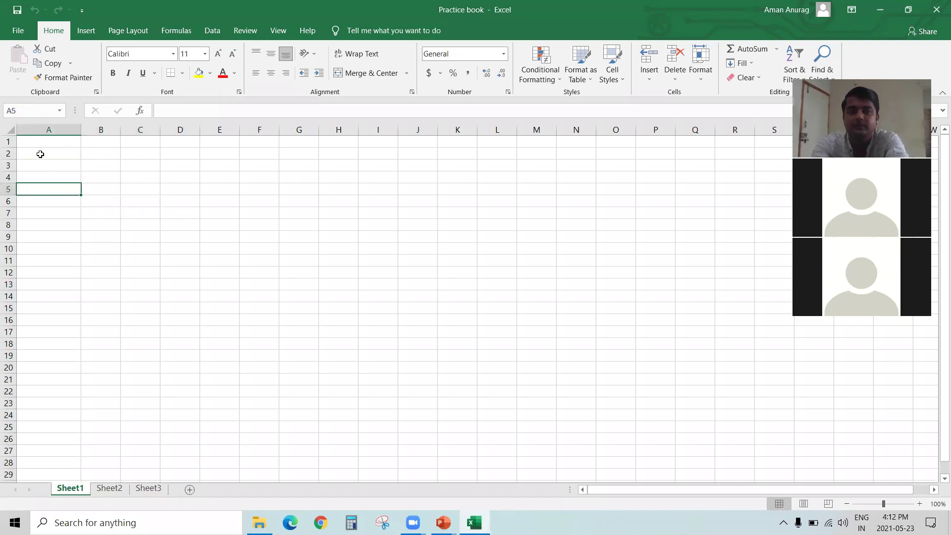
{"action": "key", "text": "Up"}
{"action": "key", "text": "Up"}
{"action": "key", "text": "Up"}
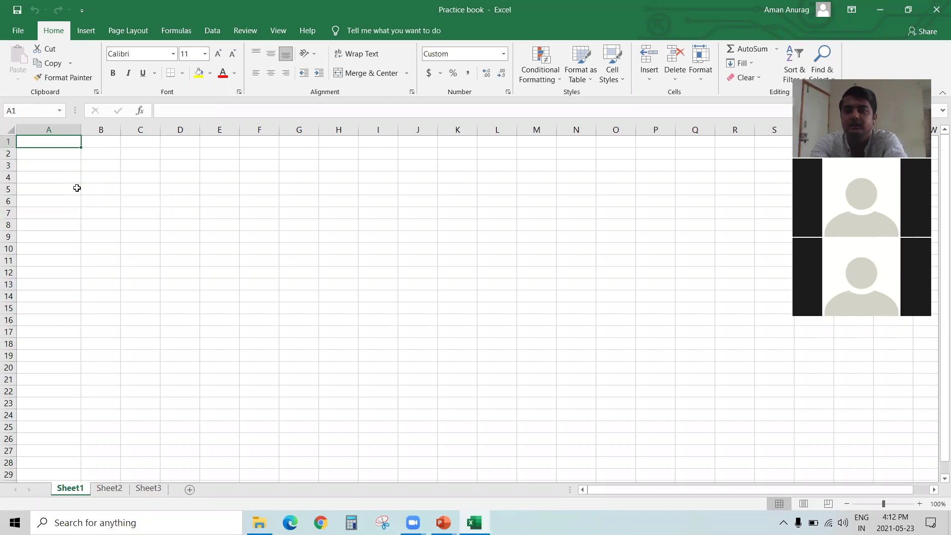
Step: Switch to the PowerPoint slide show and advance to the Entering Information / The Formula Bar slide
{"action": "key", "text": "alt+Tab"}
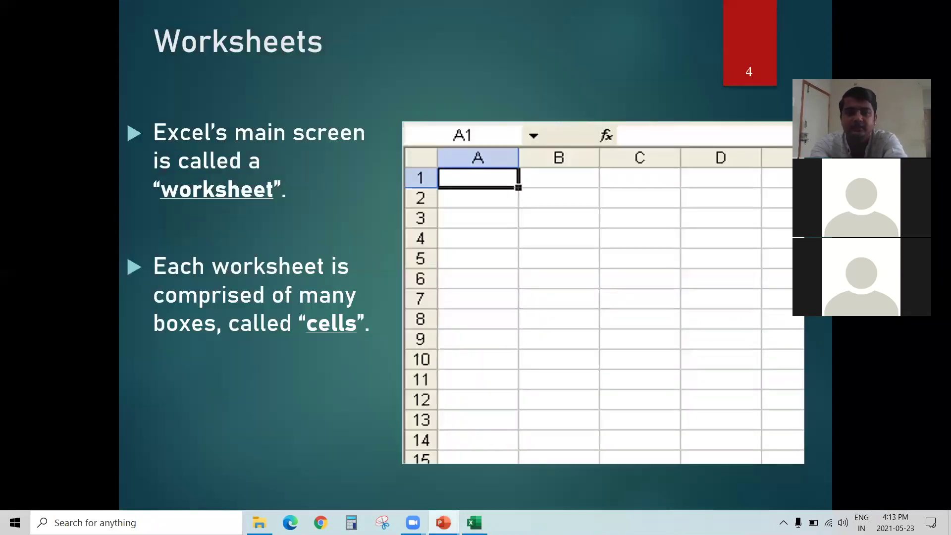
{"action": "key", "text": "Right"}
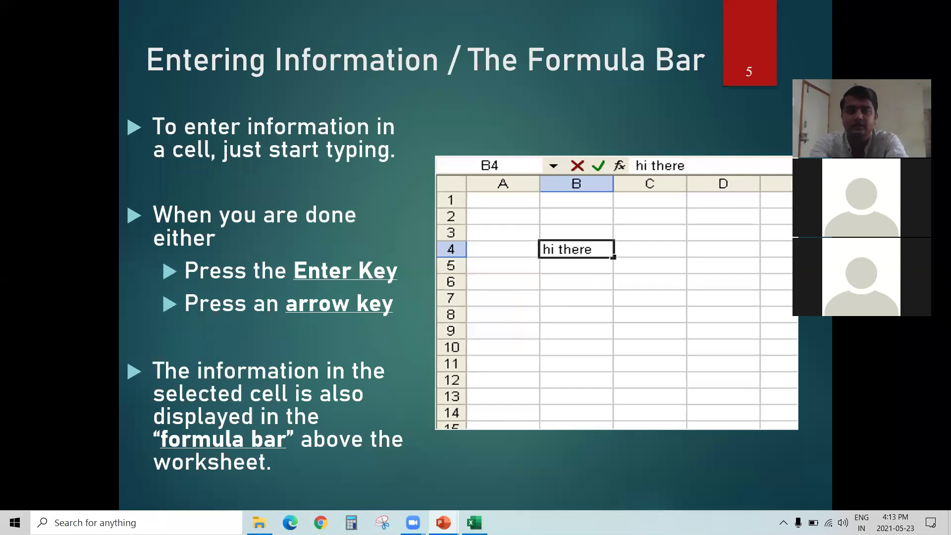
Step: Switch to Excel, enter the presenter's full name in cell E9 of Sheet1, and reselect that cell
{"action": "key", "text": "alt+Tab"}
{"action": "key", "text": "Down"}
{"action": "key", "text": "Down"}
{"action": "key", "text": "Down"}
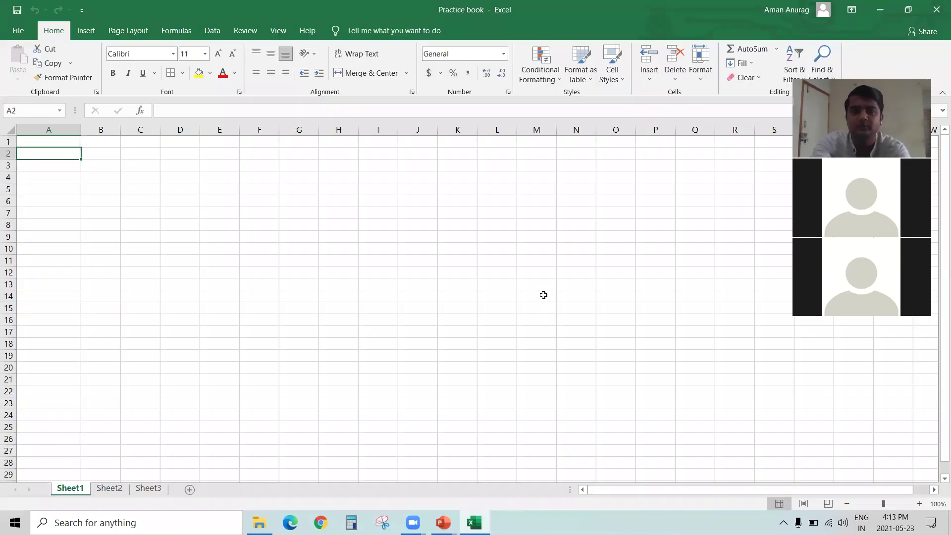
{"action": "left_click", "coordinate": [217, 236]}
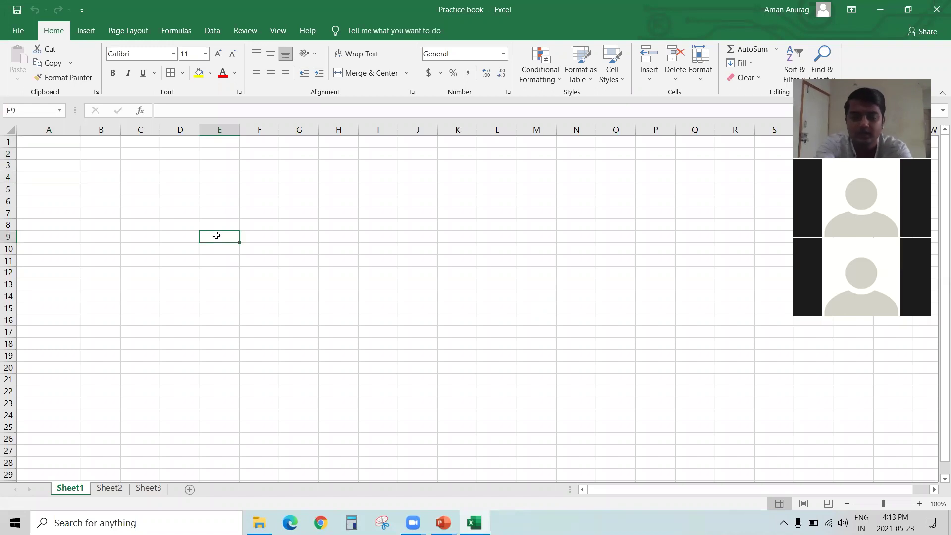
{"action": "type", "text": "Ama"}
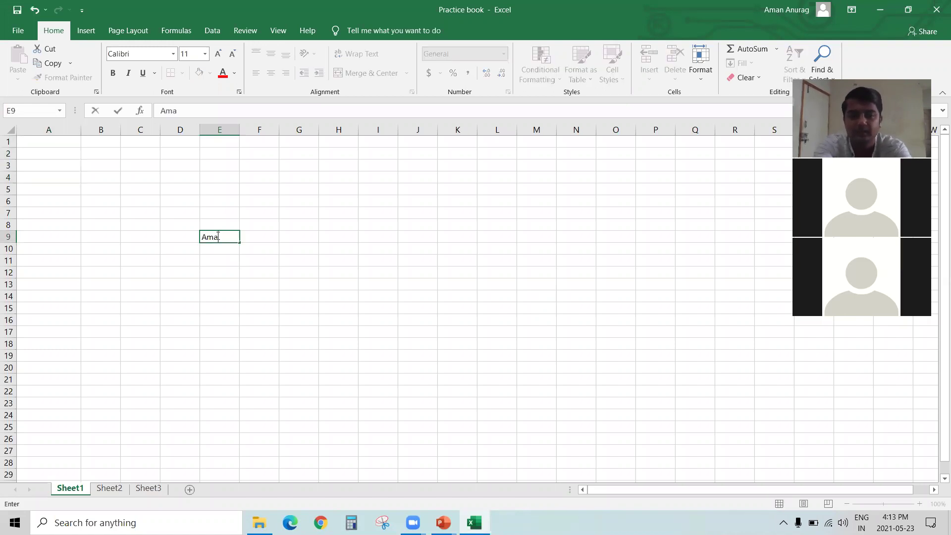
{"action": "type", "text": "n Anurag"}
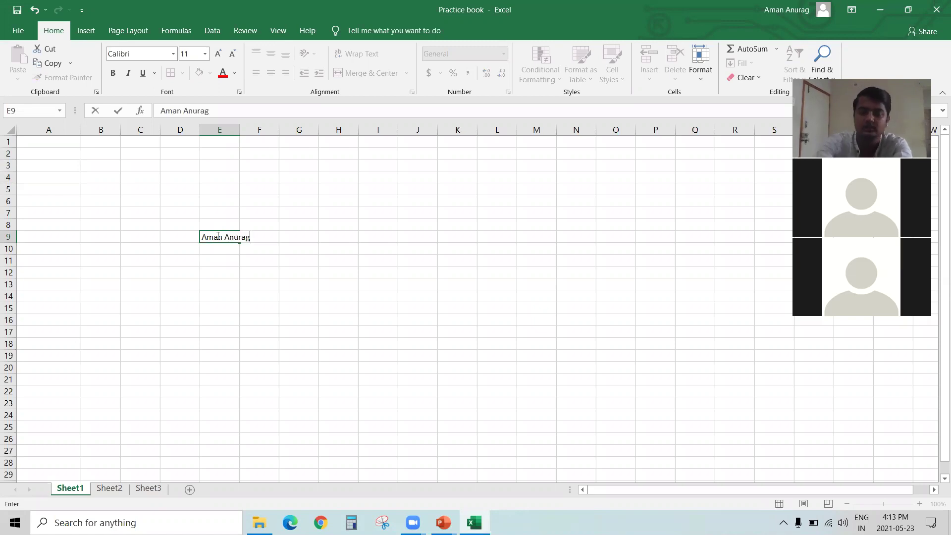
{"action": "key", "text": "Return"}
{"action": "left_click", "coordinate": [216, 237]}
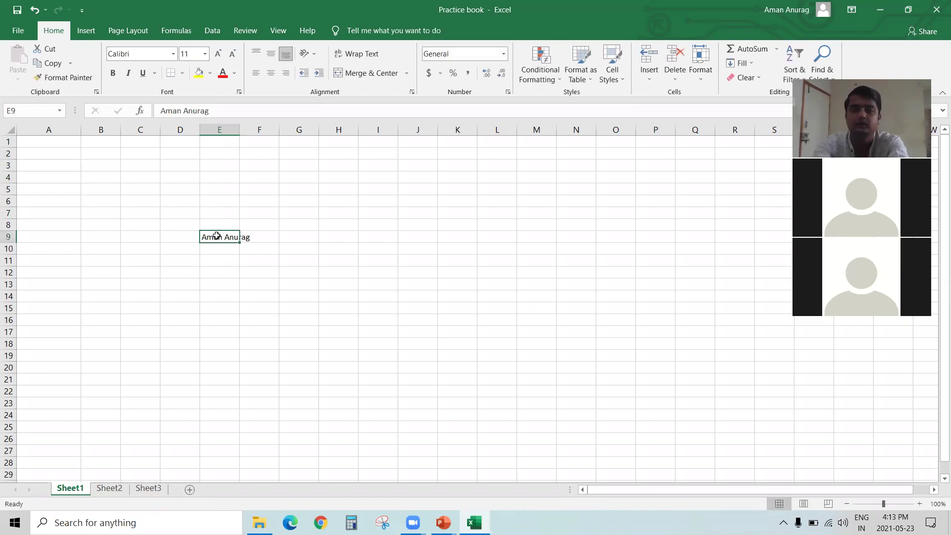
Step: Enter "Aplus classes" in cell A5 of Sheet1 and reselect that cell
{"action": "key", "text": "Return"}
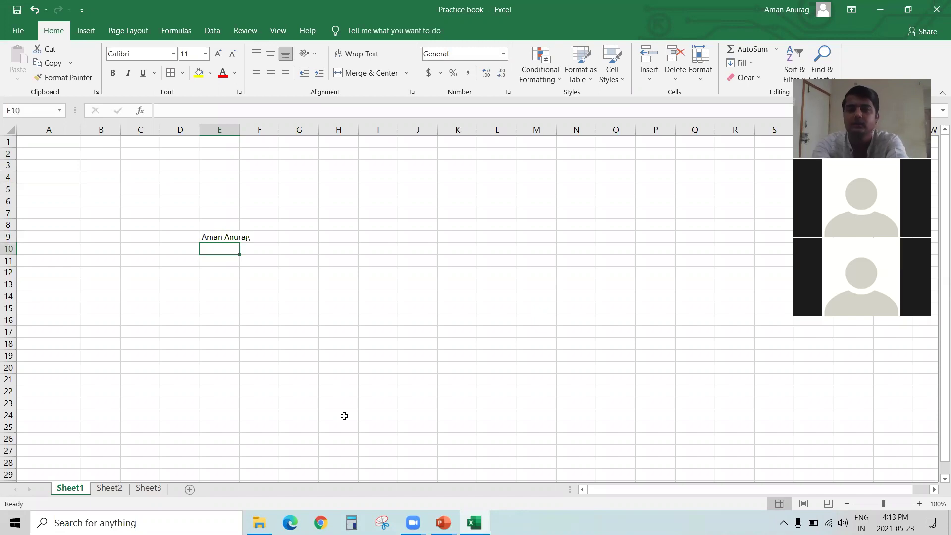
{"action": "key", "text": "Up"}
{"action": "key", "text": "Down"}
{"action": "key", "text": "Up"}
{"action": "key", "text": "Up"}
{"action": "key", "text": "Up"}
{"action": "key", "text": "Left"}
{"action": "key", "text": "Left"}
{"action": "key", "text": "Up"}
{"action": "key", "text": "Left"}
{"action": "key", "text": "Left"}
{"action": "key", "text": "Up"}
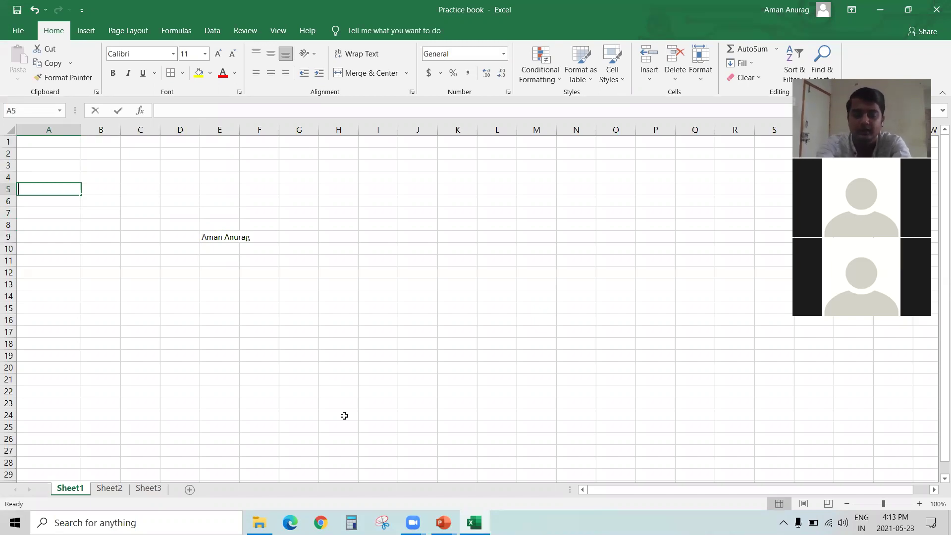
{"action": "type", "text": "Aplus classes"}
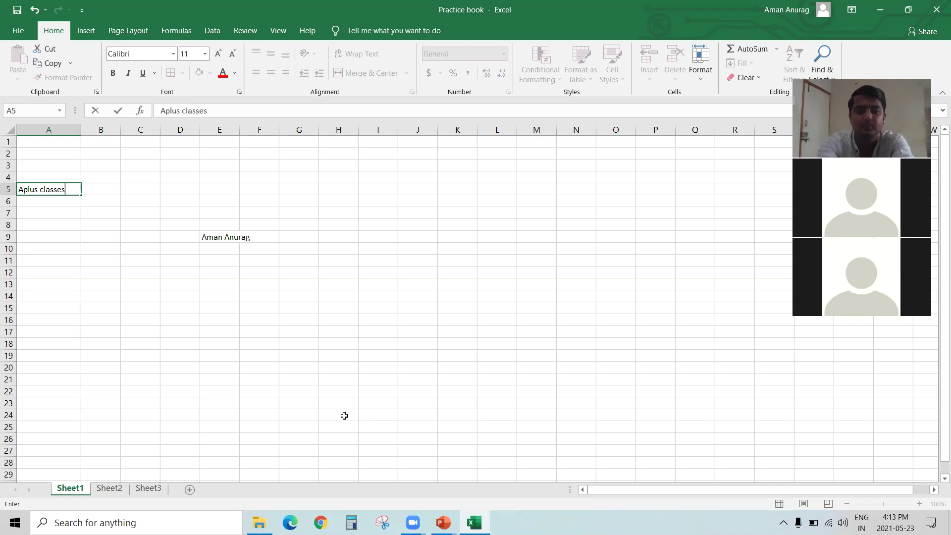
{"action": "key", "text": "Return"}
{"action": "key", "text": "Up"}
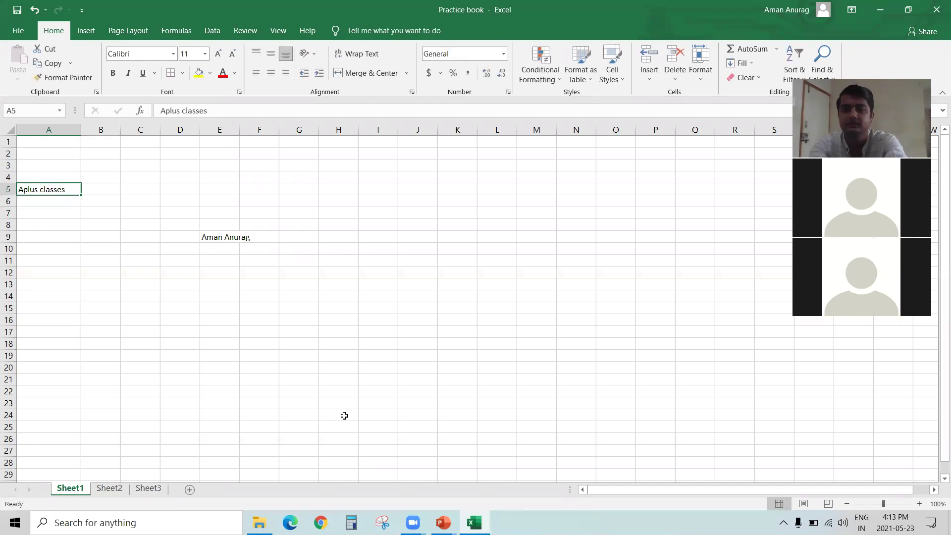
Step: Move the active cell down to row 9, across neighbouring columns, and back to A5 to demonstrate navigation between cells
{"action": "key", "text": "Down"}
{"action": "key", "text": "Down"}
{"action": "key", "text": "Down"}
{"action": "key", "text": "Down"}
{"action": "key", "text": "Right"}
{"action": "key", "text": "Right"}
{"action": "key", "text": "Right"}
{"action": "key", "text": "Left"}
{"action": "key", "text": "Left"}
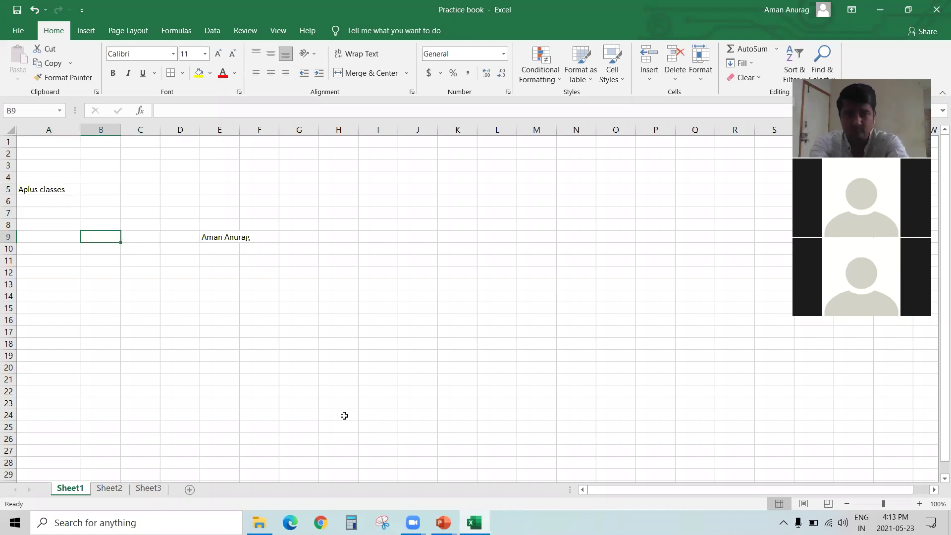
{"action": "key", "text": "Left"}
{"action": "key", "text": "Up"}
{"action": "key", "text": "Up"}
{"action": "key", "text": "Up"}
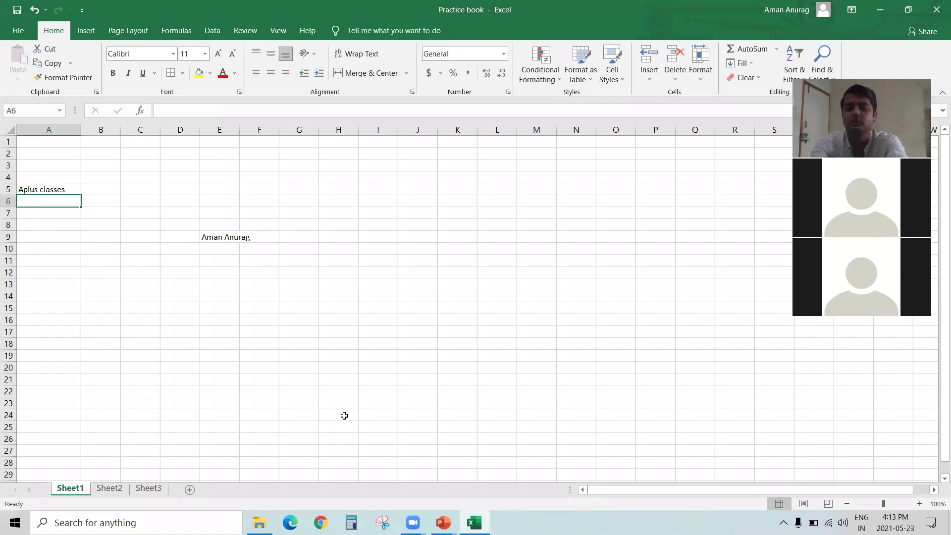
{"action": "key", "text": "Right"}
{"action": "key", "text": "Right"}
{"action": "key", "text": "Left"}
{"action": "key", "text": "Left"}
{"action": "key", "text": "Up"}
{"action": "left_click", "coordinate": [53, 239]}
{"action": "left_click", "coordinate": [45, 186]}
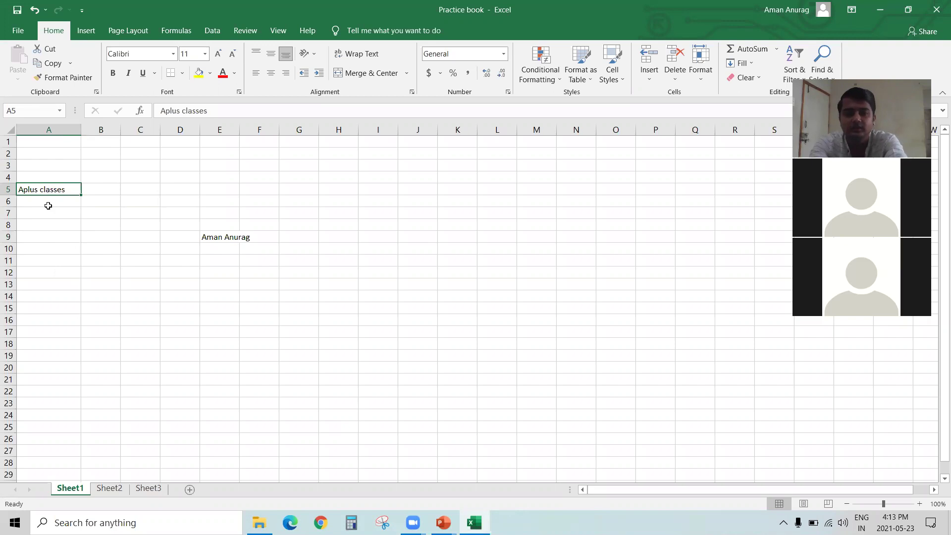
Step: Open cell A5 for in-cell editing, leave edit mode, and make A5 the active cell again
{"action": "key", "text": "F2"}
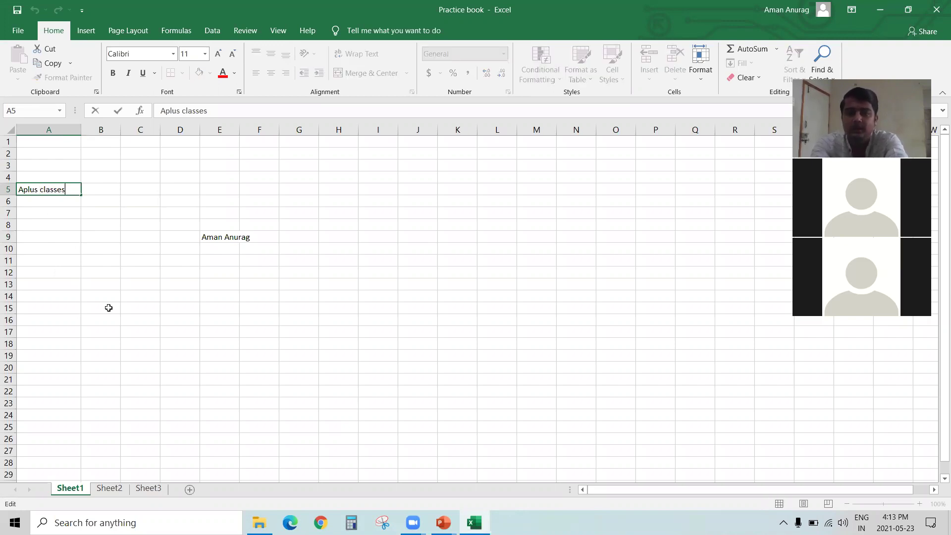
{"action": "left_click", "coordinate": [619, 94]}
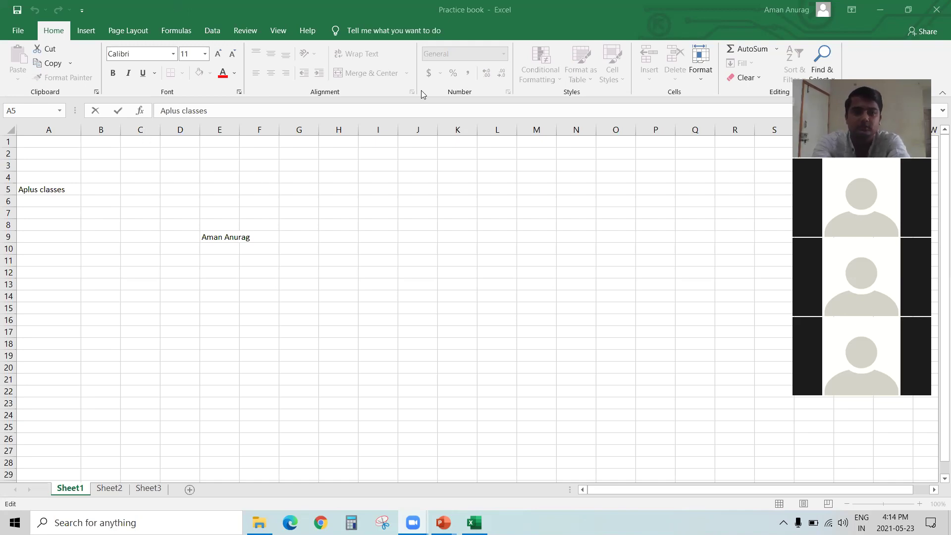
{"action": "left_click", "coordinate": [53, 209]}
{"action": "key", "text": "Up"}
{"action": "key", "text": "Up"}
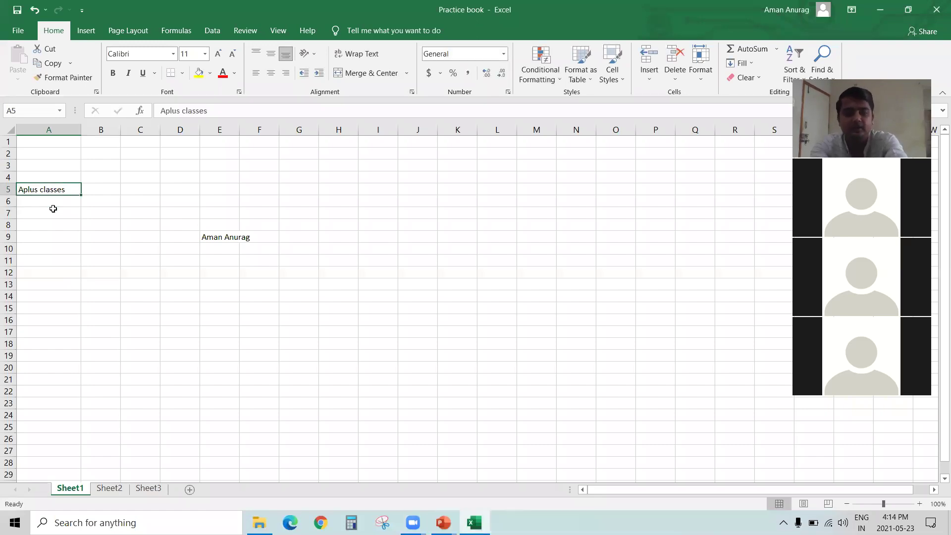
Step: Put cell A5 in edit mode, move the text cursor within its text, and commit while staying on the cell
{"action": "double_click", "coordinate": [43, 189]}
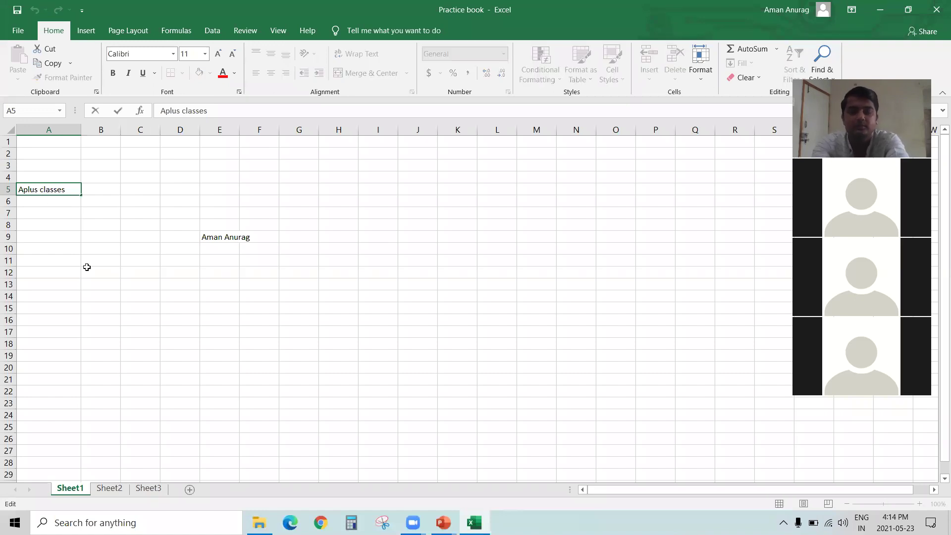
{"action": "key", "text": "Right"}
{"action": "key", "text": "Right"}
{"action": "key", "text": "Right"}
{"action": "key", "text": "Right"}
{"action": "key", "text": "Right"}
{"action": "key", "text": "ctrl+Return"}
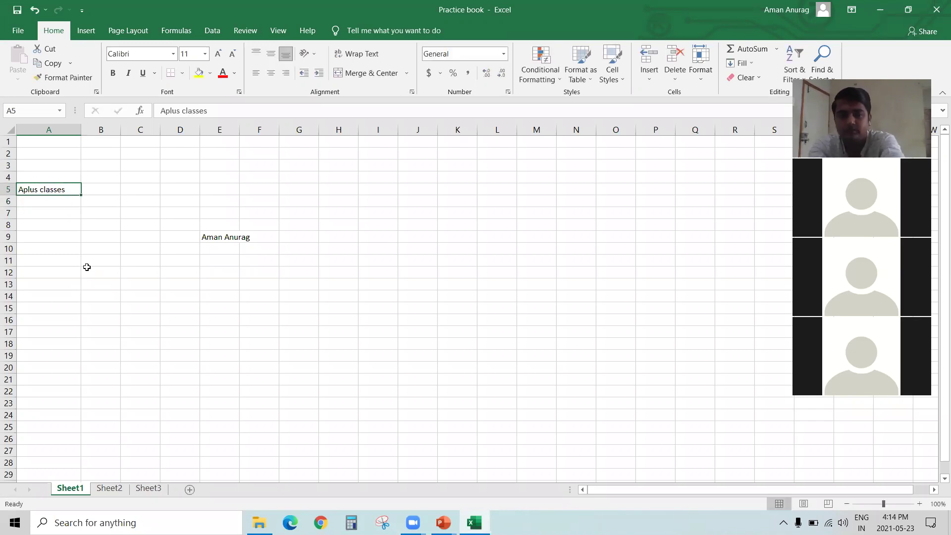
Step: Demonstrate entering and leaving edit mode on cell A5 repeatedly, ending with A5 as the active cell
{"action": "key", "text": "F2"}
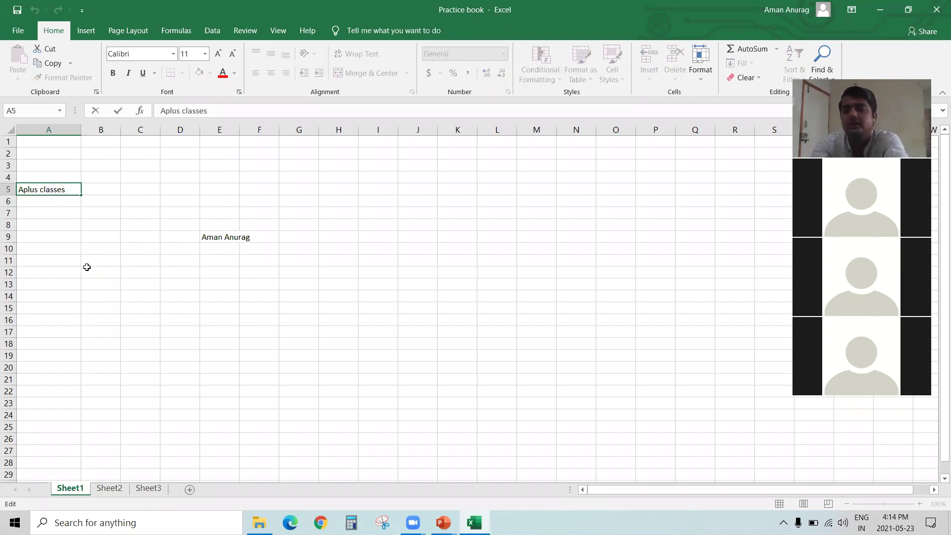
{"action": "key", "text": "ctrl+Return"}
{"action": "key", "text": "F2"}
{"action": "key", "text": "ctrl+Return"}
{"action": "key", "text": "Return"}
{"action": "key", "text": "Up"}
{"action": "key", "text": "Return"}
{"action": "key", "text": "Up"}
Step: Switch to the PowerPoint slide show and advance to the How to use Excel Formulae slide
{"action": "key", "text": "alt+Tab"}
{"action": "key", "text": "alt+Tab"}
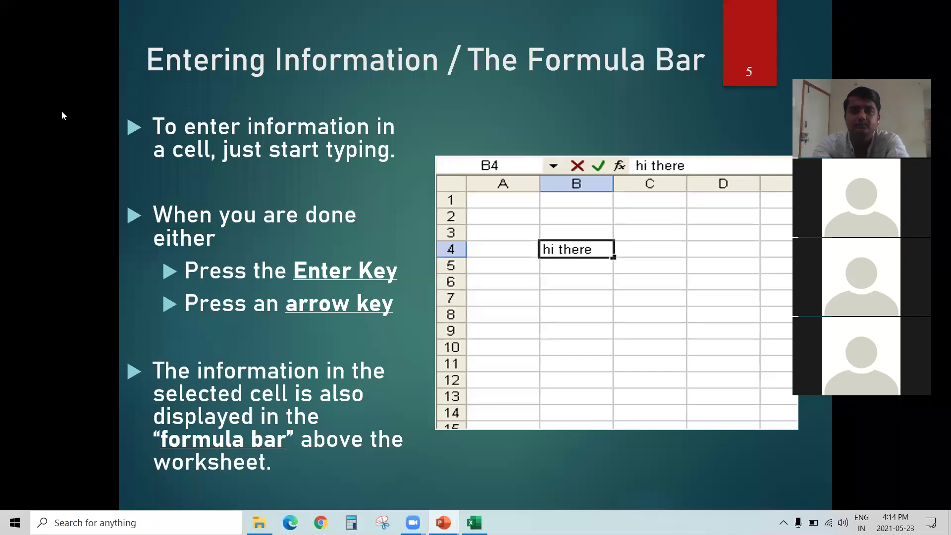
{"action": "key", "text": "Right"}
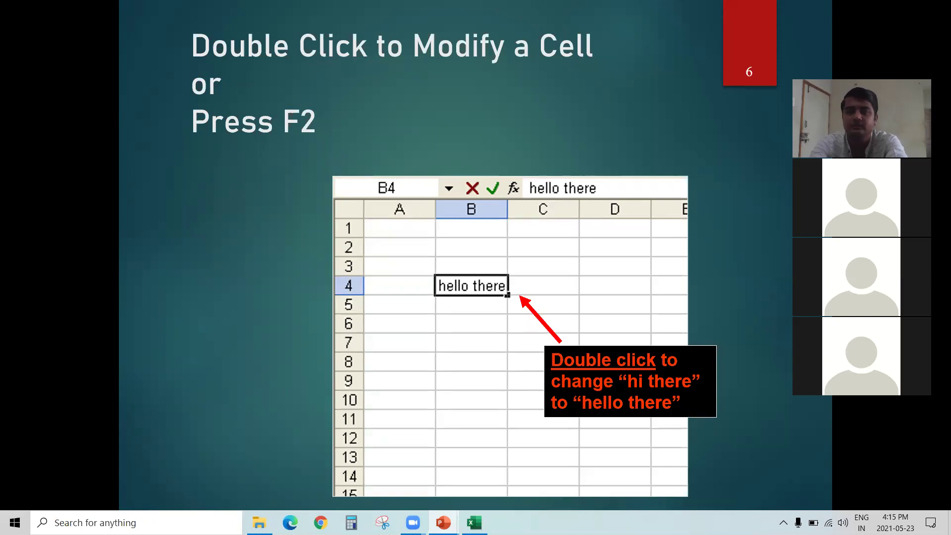
{"action": "key", "text": "Right"}
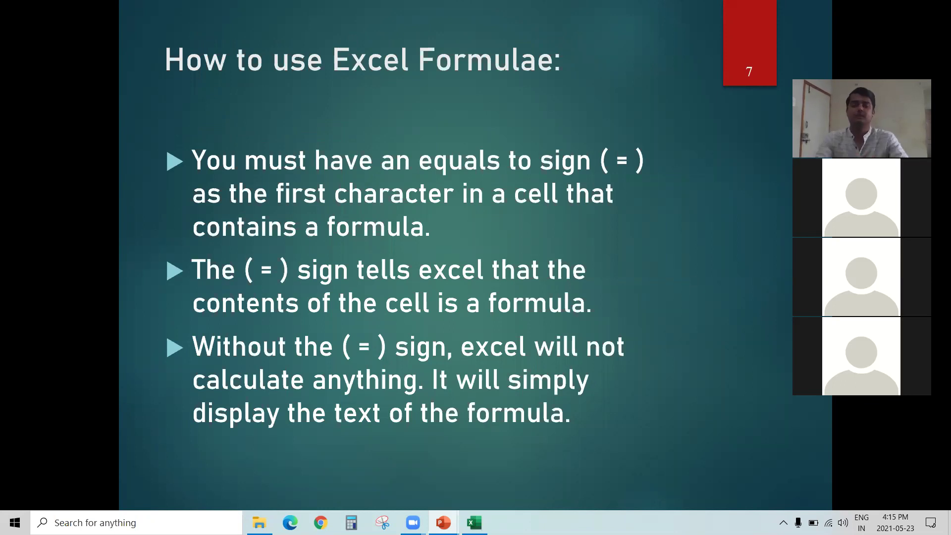
Step: Switch to Excel and move the active cell from A5 to E9 to compare their contents in the formula bar
{"action": "key", "text": "alt+Tab"}
{"action": "key", "text": "Down"}
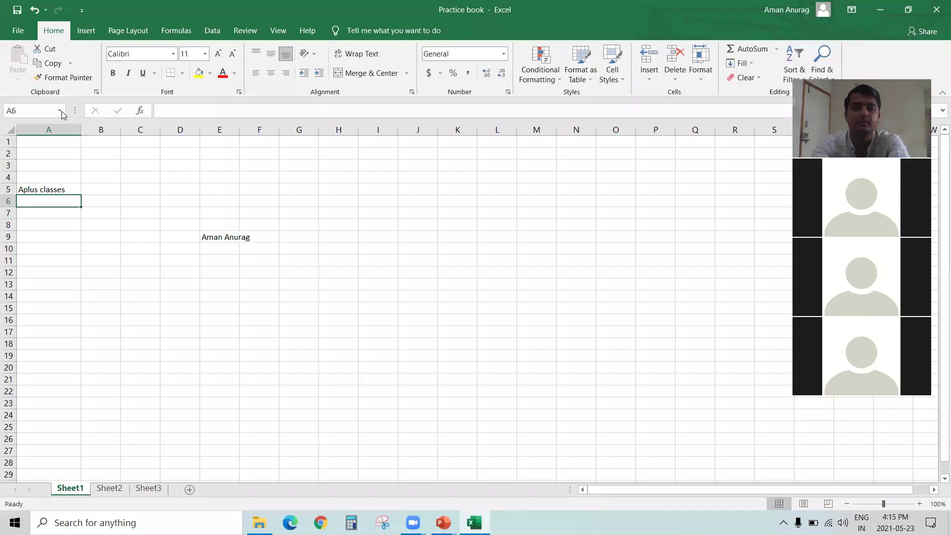
{"action": "key", "text": "Up"}
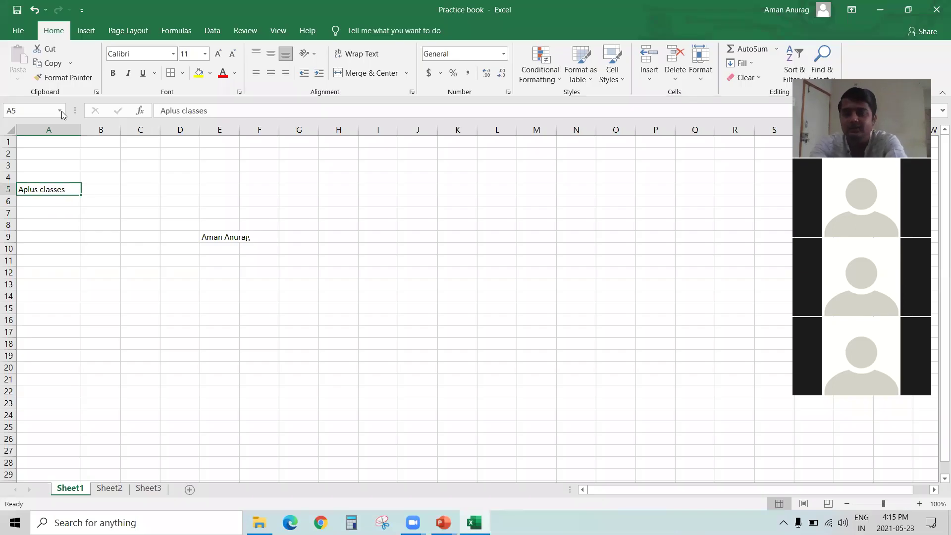
{"action": "key", "text": "Down"}
{"action": "key", "text": "Down"}
{"action": "key", "text": "Down"}
{"action": "key", "text": "Right"}
{"action": "key", "text": "Right"}
{"action": "key", "text": "Right"}
{"action": "key", "text": "Right"}
{"action": "key", "text": "Down"}
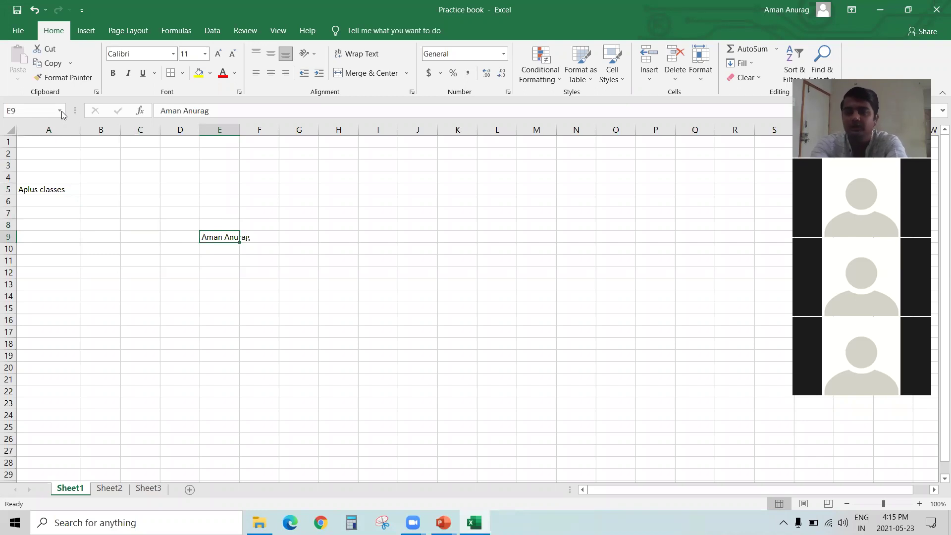
Step: Move the active cell through the empty cells in columns B to D and return to E9
{"action": "key", "text": "Left"}
{"action": "key", "text": "Left"}
{"action": "key", "text": "Left"}
{"action": "key", "text": "Right"}
{"action": "key", "text": "Left"}
{"action": "key", "text": "Down"}
{"action": "key", "text": "Down"}
{"action": "key", "text": "Up"}
{"action": "key", "text": "Up"}
{"action": "key", "text": "Up"}
{"action": "key", "text": "Right"}
{"action": "key", "text": "Right"}
{"action": "key", "text": "Right"}
{"action": "key", "text": "Down"}
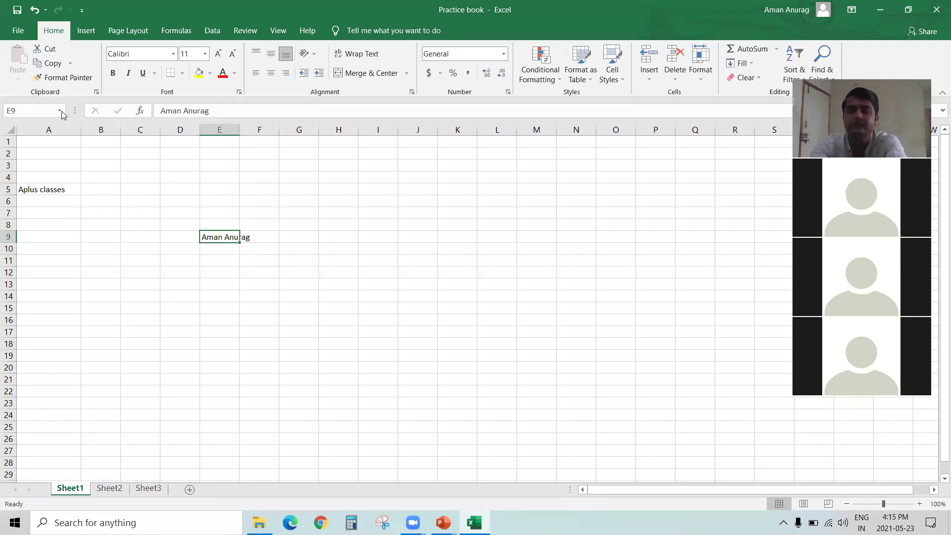
Step: Enter a lone equals sign (=) in cell E12
{"action": "key", "text": "Down"}
{"action": "key", "text": "Down"}
{"action": "key", "text": "Down"}
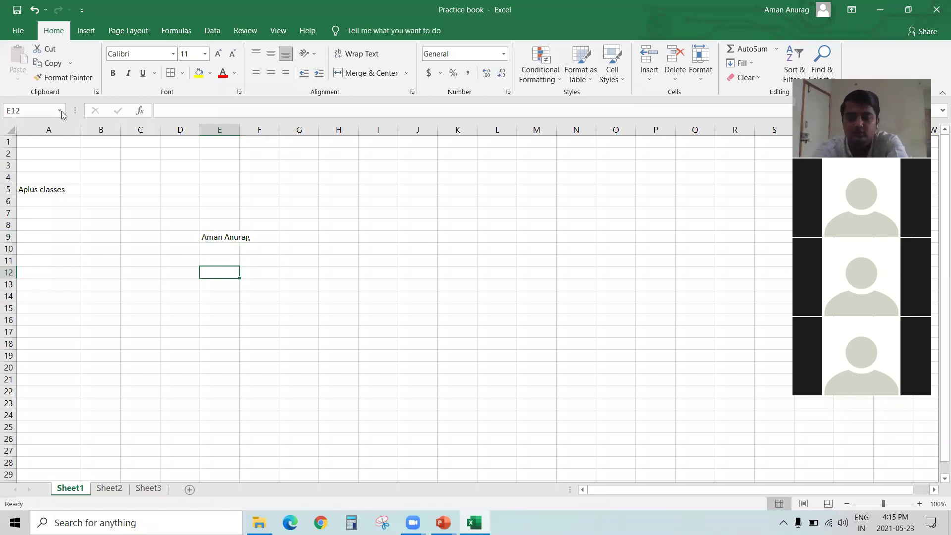
{"action": "type", "text": "="}
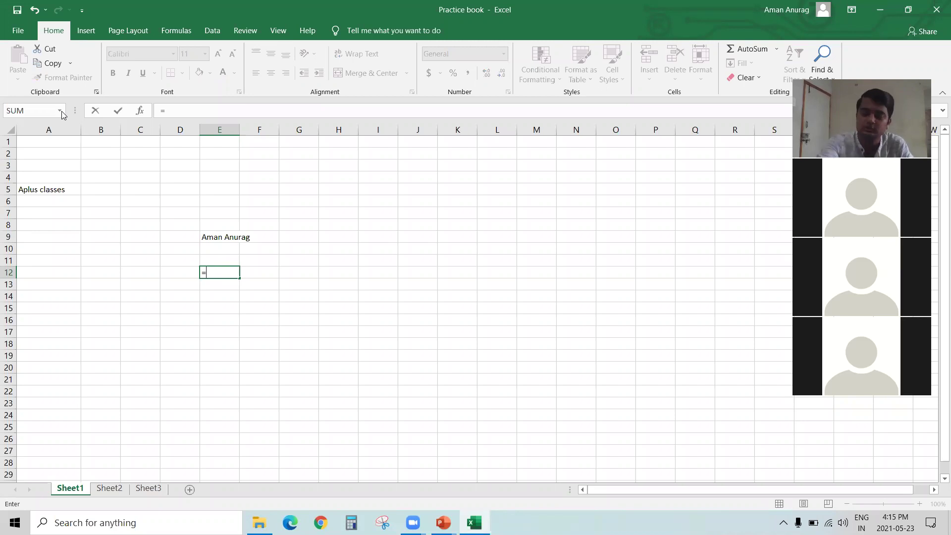
{"action": "key", "text": "Return"}
{"action": "key", "text": "Left"}
{"action": "key", "text": "Left"}
{"action": "key", "text": "Down"}
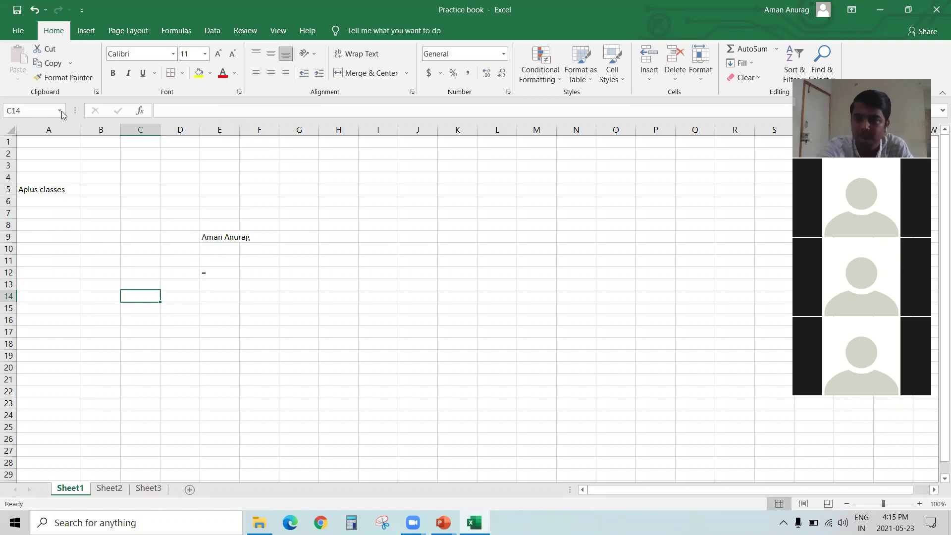
{"action": "type", "text": "="}
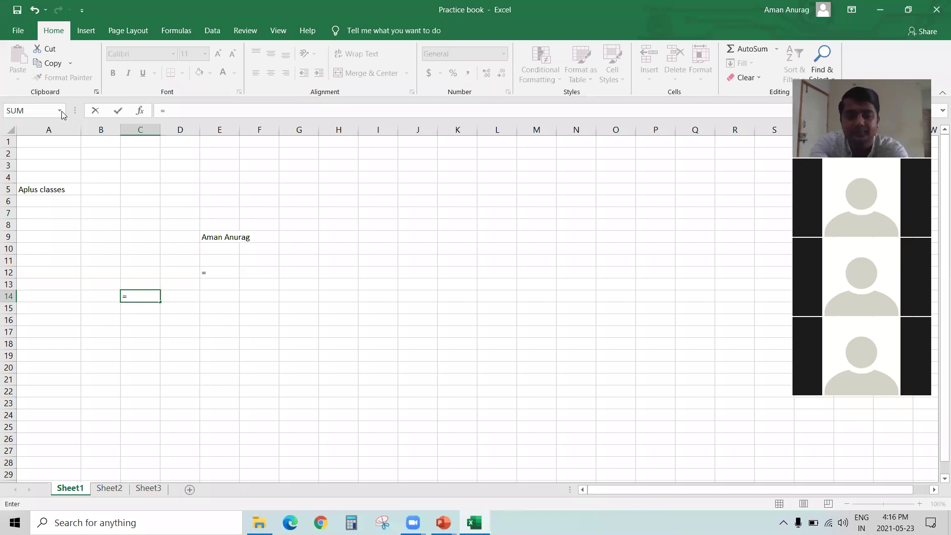
{"action": "key", "text": "Escape"}
Step: Move the active cell up to row 9, across to column E, and down to E12 to check its content
{"action": "key", "text": "Up"}
{"action": "key", "text": "Up"}
{"action": "key", "text": "Up"}
{"action": "key", "text": "Up"}
{"action": "key", "text": "Up"}
{"action": "key", "text": "Right"}
{"action": "key", "text": "Right"}
{"action": "key", "text": "Down"}
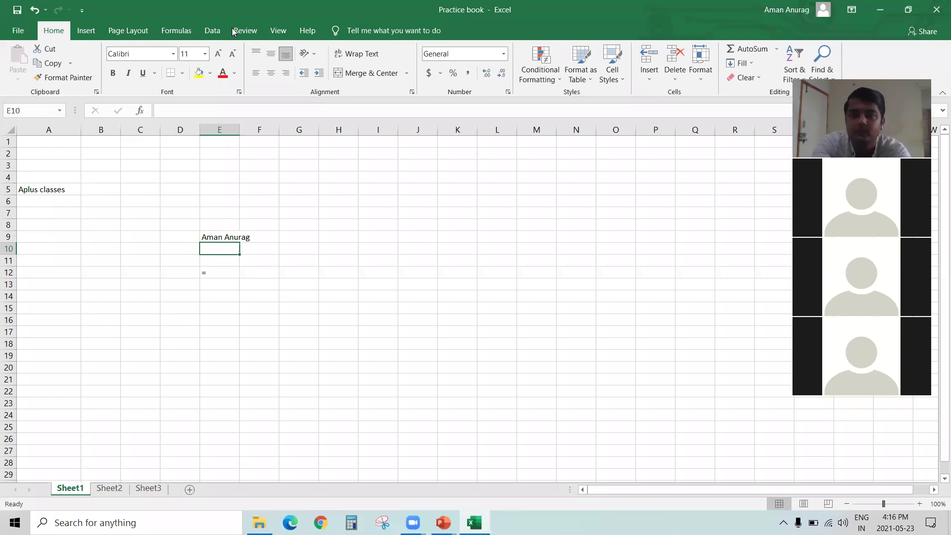
{"action": "key", "text": "Down"}
{"action": "key", "text": "Down"}
{"action": "key", "text": "Down"}
{"action": "key", "text": "Down"}
{"action": "key", "text": "Up"}
{"action": "key", "text": "Up"}
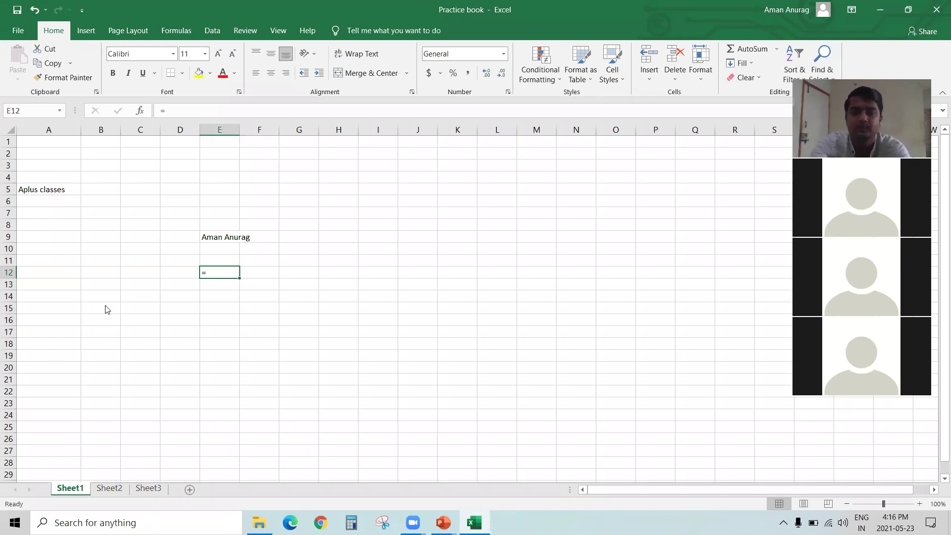
Step: Switch to the PowerPoint slide show and advance past Types of operations to the Explicit values and cell references slide
{"action": "key", "text": "alt+Tab"}
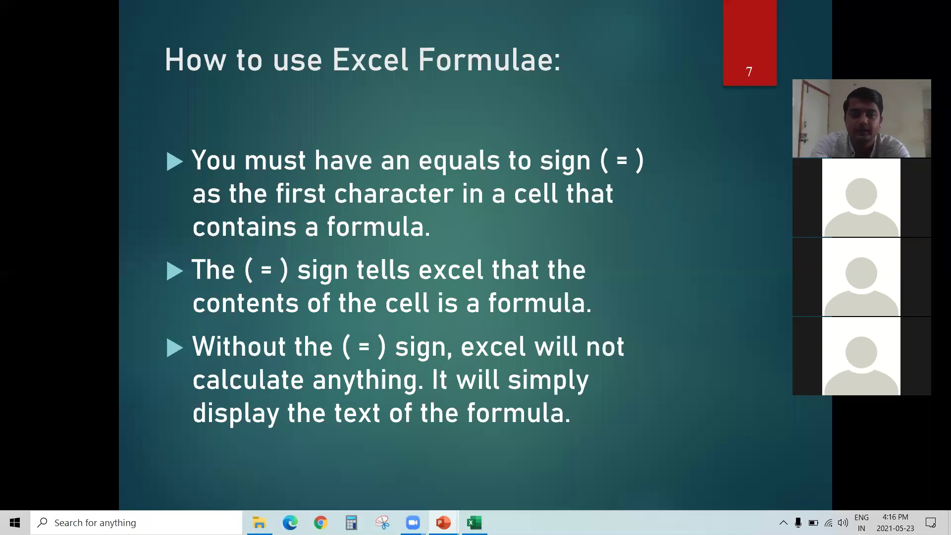
{"action": "left_click", "coordinate": [204, 273]}
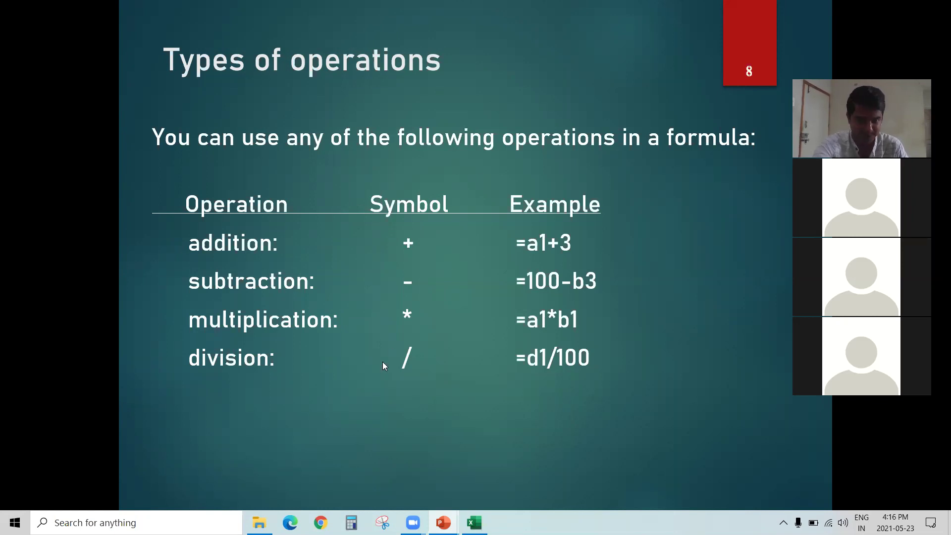
{"action": "key", "text": "Right"}
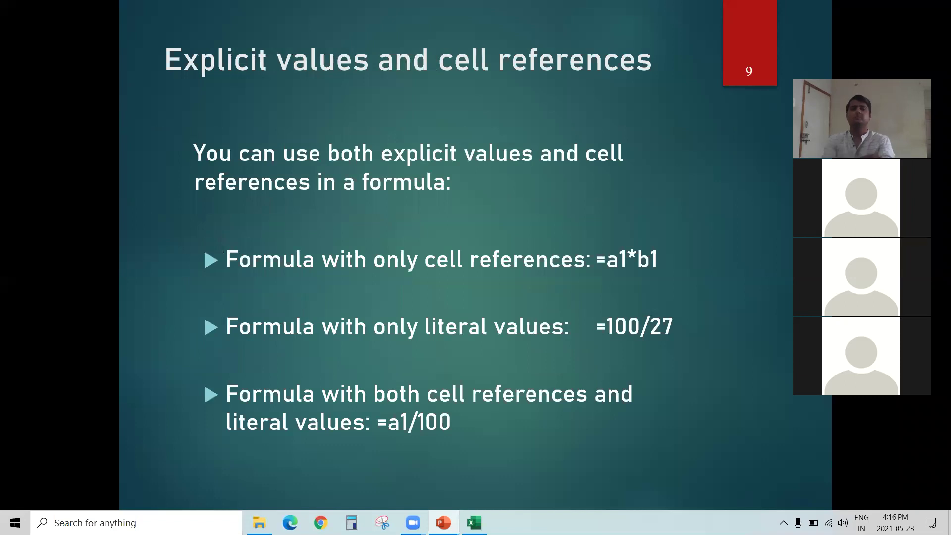
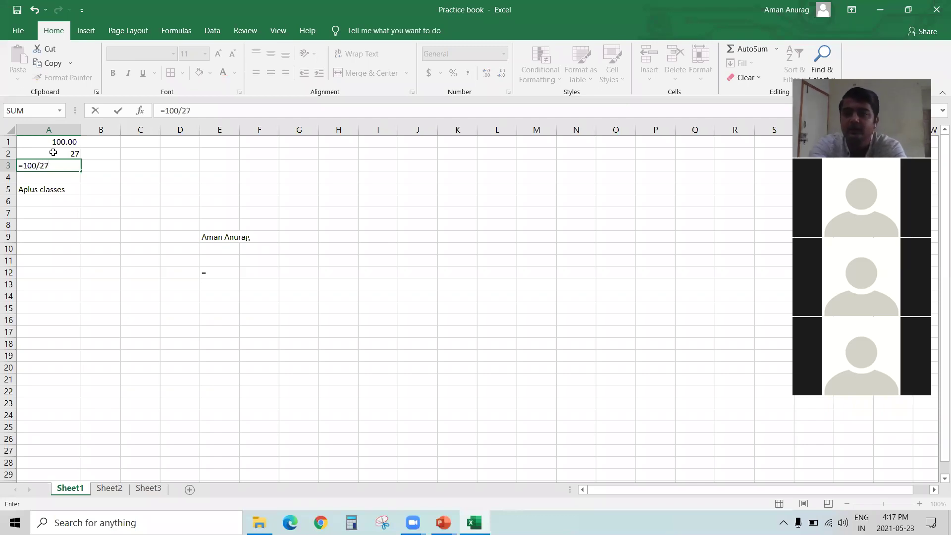
Step: Enter the literal-value formula =100/27 in cell A3 and select cell B3
{"action": "key", "text": "Return"}
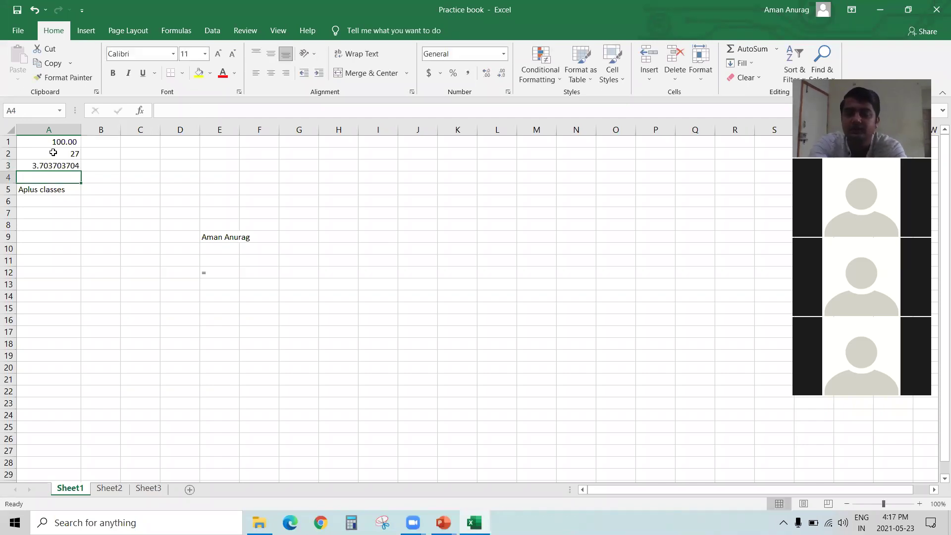
{"action": "key", "text": "Up"}
{"action": "key", "text": "Right"}
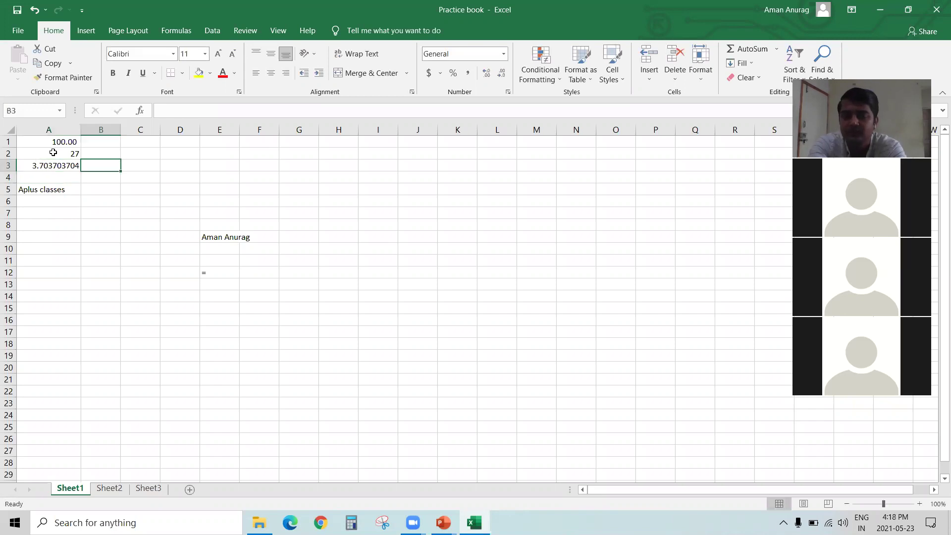
Step: Check the cell-reference example on the slide, return to the workbook and move the value from cell A2 to B1
{"action": "key", "text": "alt+Tab"}
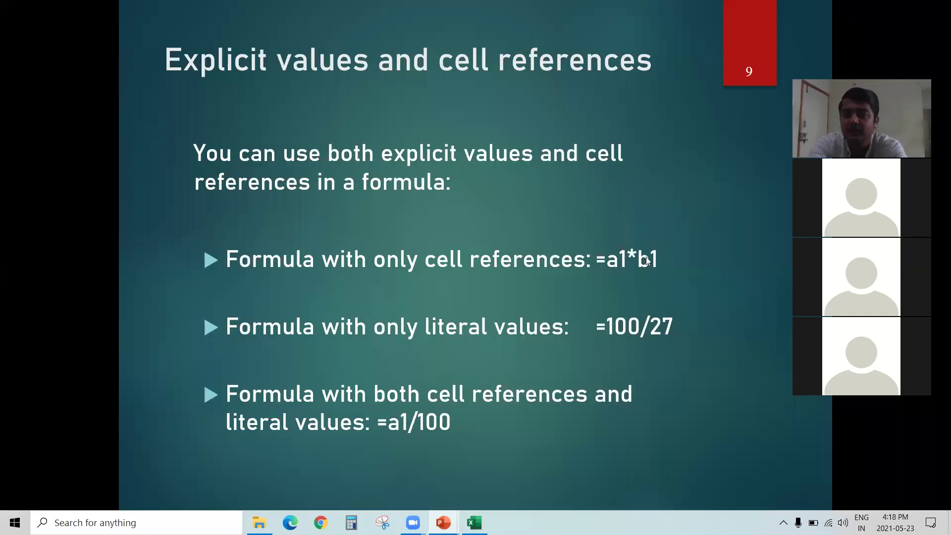
{"action": "key", "text": "alt+Tab"}
{"action": "key", "text": "Up"}
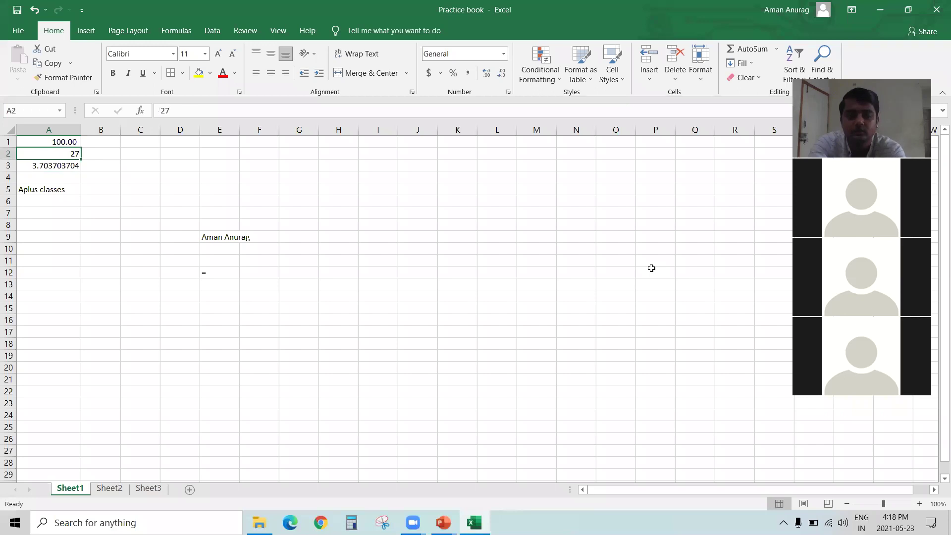
{"action": "key", "text": "ctrl+x"}
{"action": "key", "text": "Up"}
{"action": "key", "text": "Right"}
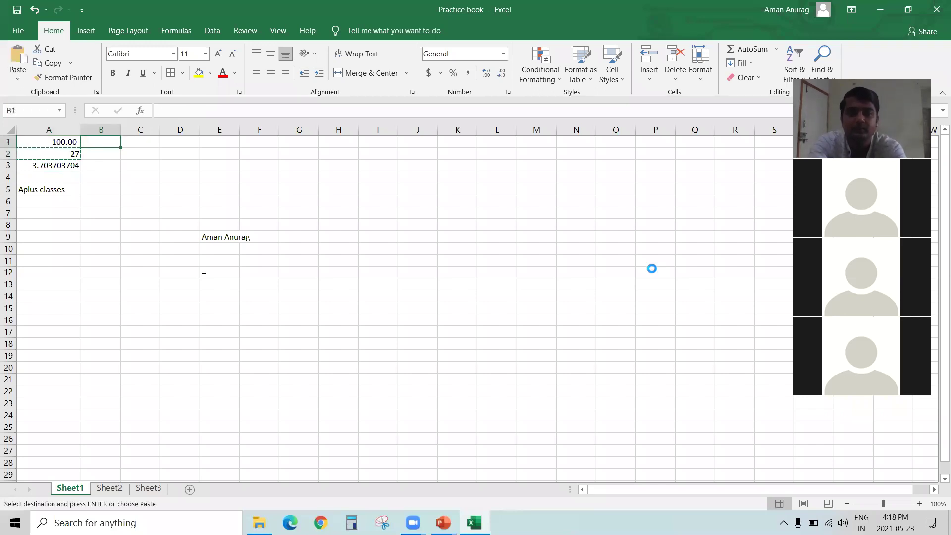
{"action": "key", "text": "ctrl+v"}
Step: Enter the cell-reference formula =A1*B1 in cell B3
{"action": "key", "text": "Down"}
{"action": "key", "text": "Down"}
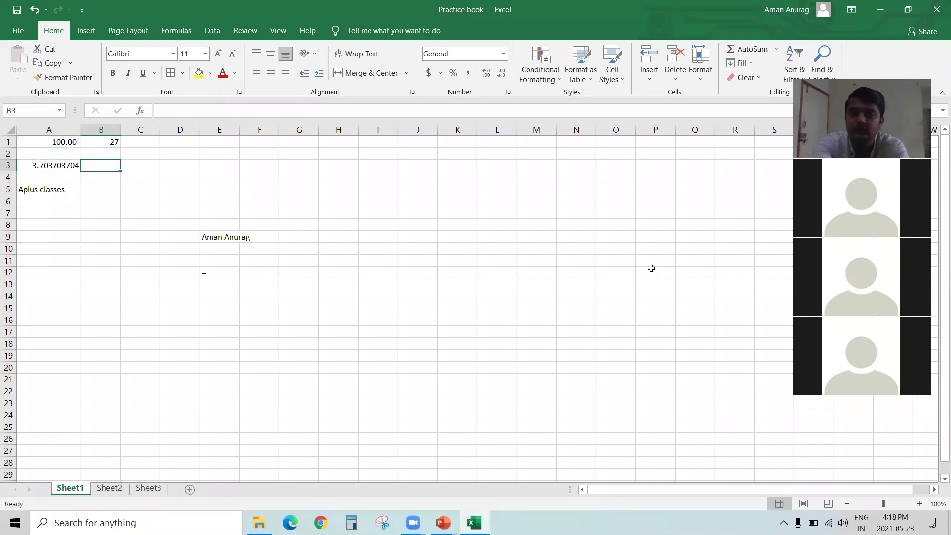
{"action": "type", "text": "="}
{"action": "key", "text": "Up"}
{"action": "key", "text": "Up"}
{"action": "key", "text": "Left"}
{"action": "type", "text": "*"}
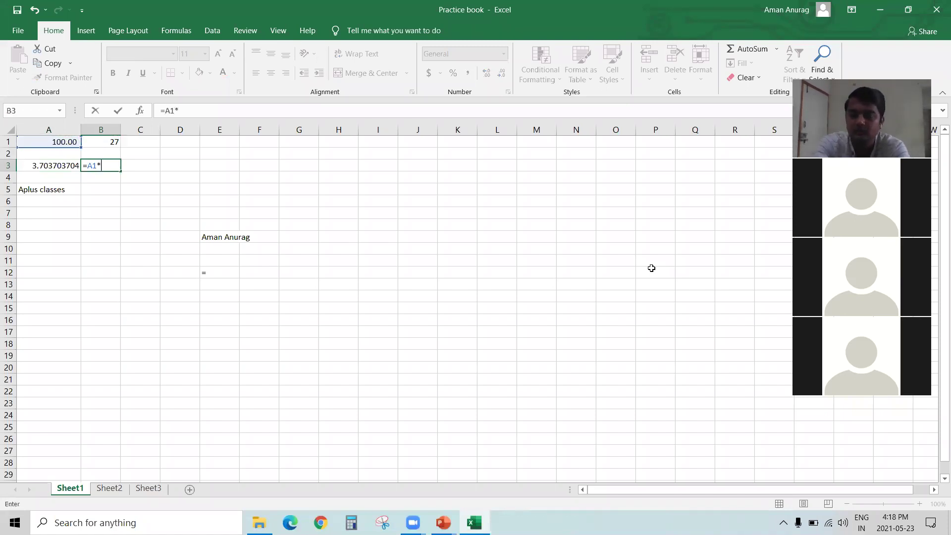
{"action": "key", "text": "Up"}
{"action": "key", "text": "Up"}
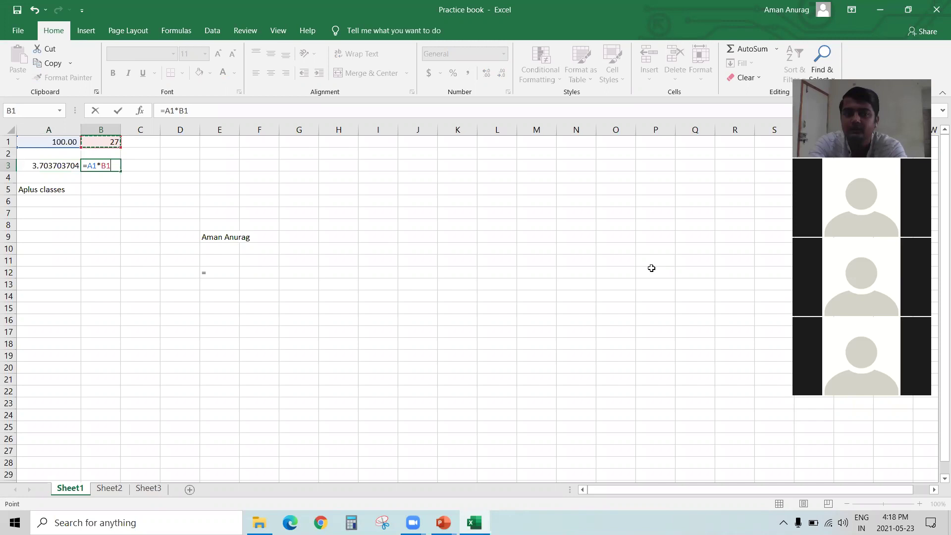
{"action": "key", "text": "Return"}
Step: Compare the formulas in cells A3 and B3, and switch to the slide show to read the mixed-formula example
{"action": "key", "text": "Up"}
{"action": "key", "text": "Left"}
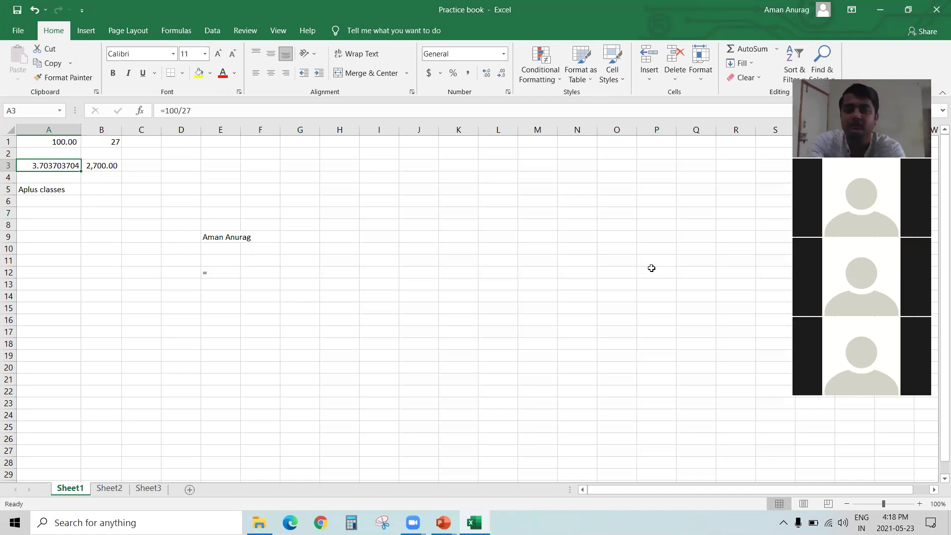
{"action": "key", "text": "Right"}
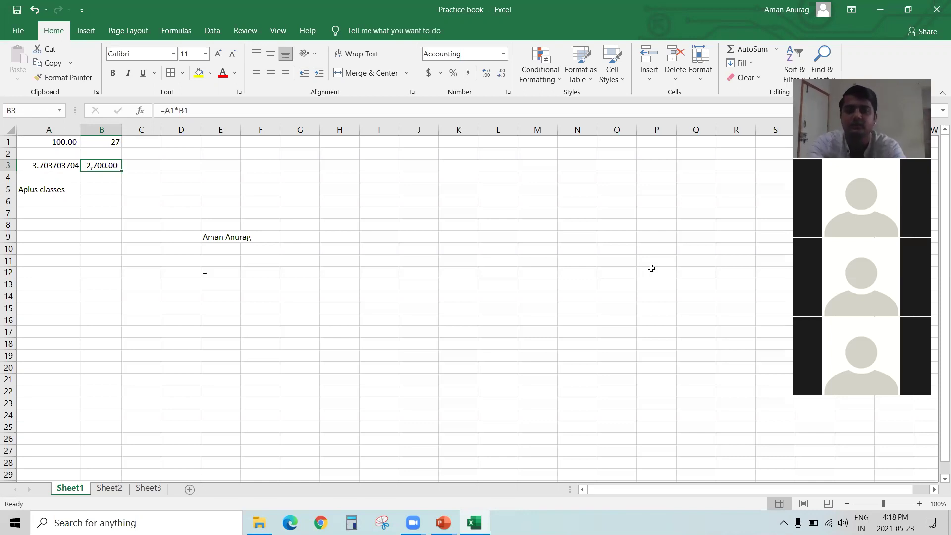
{"action": "key", "text": "alt+Tab"}
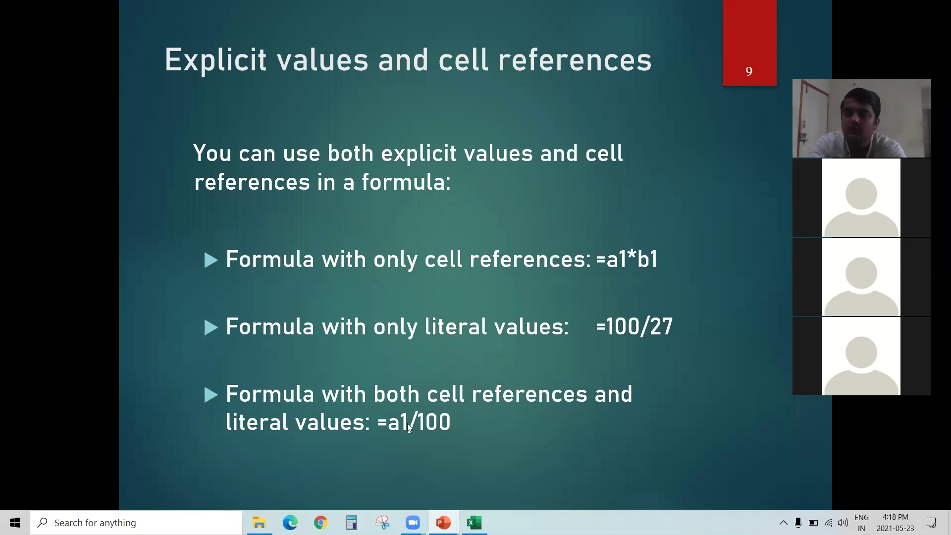
Step: Return to the workbook and enter the mixed formula =100/A1 in cell C3, keeping that cell selected
{"action": "key", "text": "alt+Tab"}
{"action": "key", "text": "Right"}
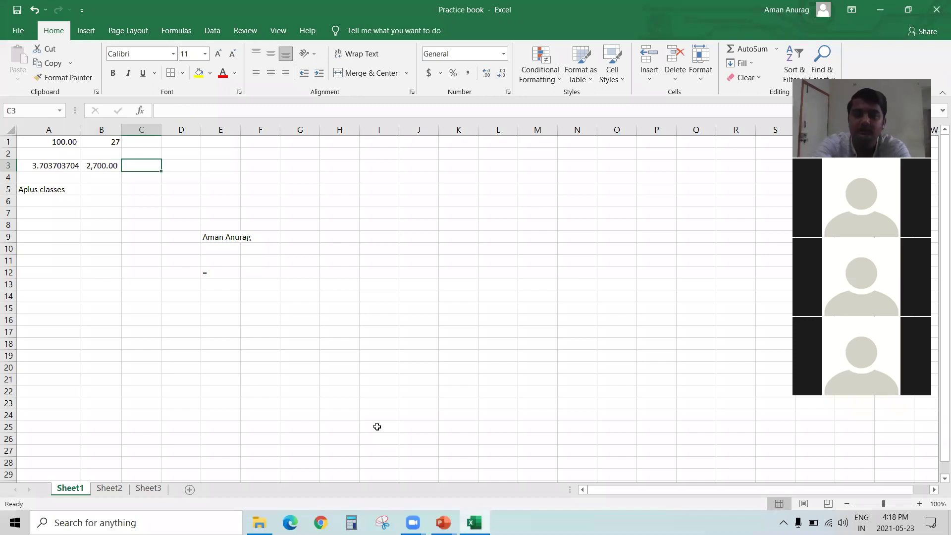
{"action": "type", "text": "=10"}
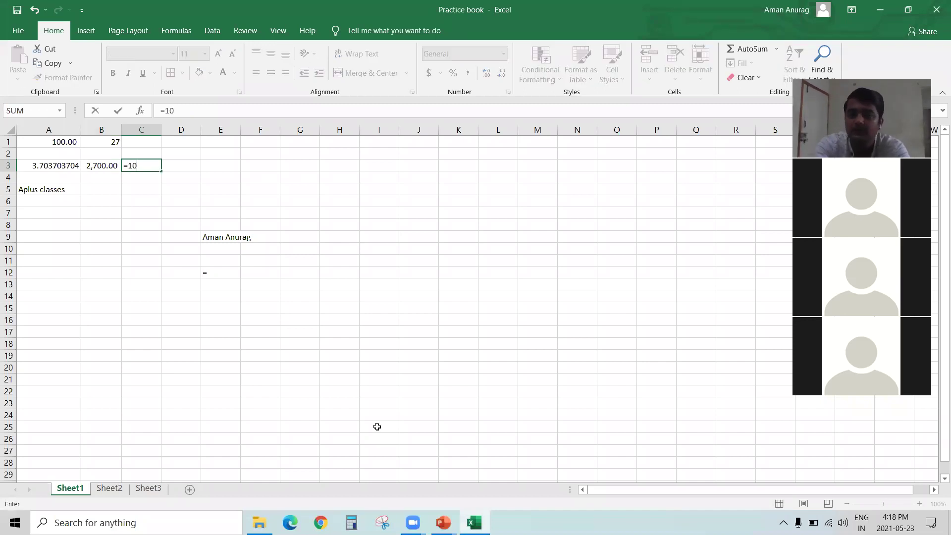
{"action": "type", "text": "0/"}
{"action": "key", "text": "Left"}
{"action": "key", "text": "Left"}
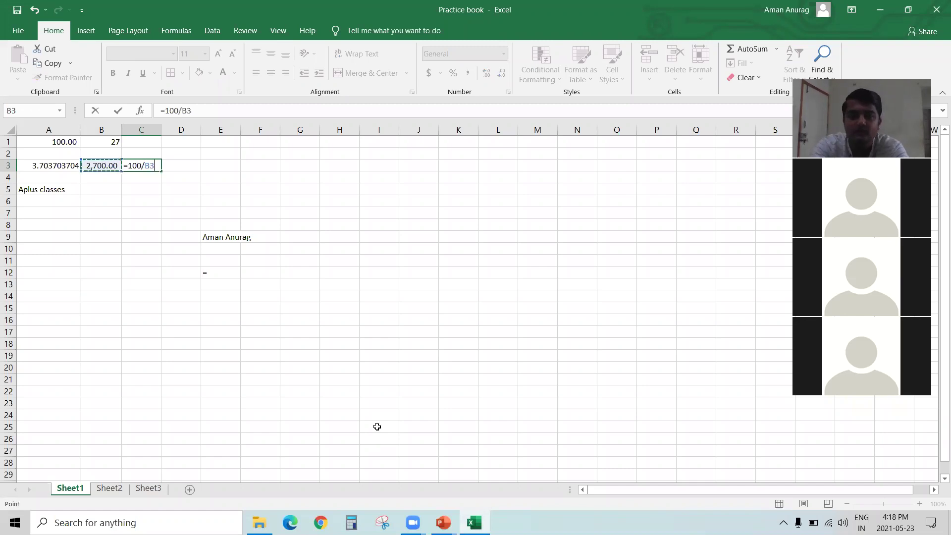
{"action": "key", "text": "Up"}
{"action": "key", "text": "Up"}
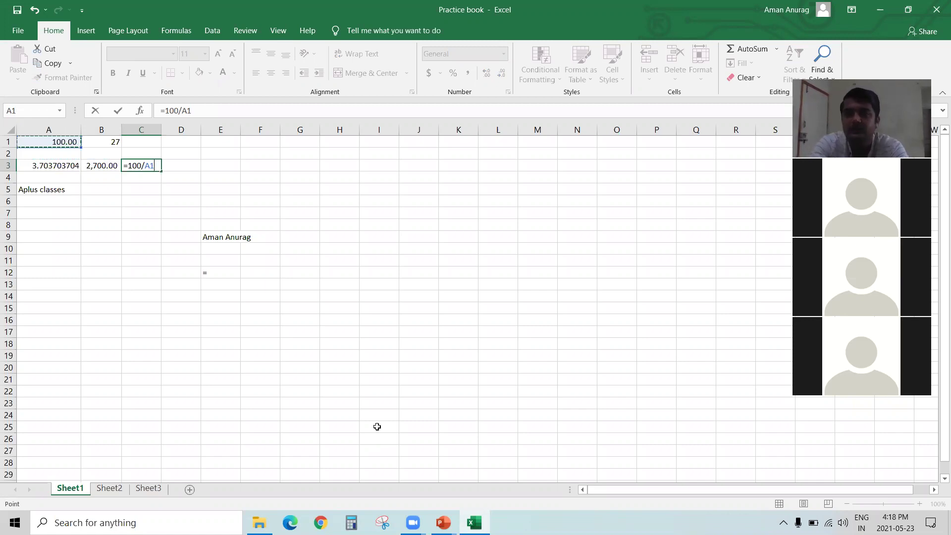
{"action": "key", "text": "ctrl+Return"}
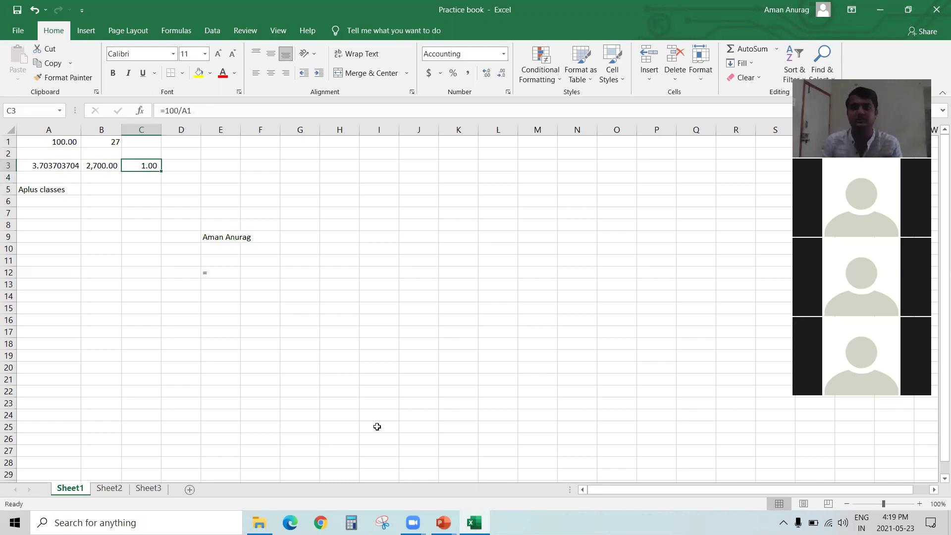
Step: Open the formulas in cells C3, B3 and A3 in turn to examine how each one is built
{"action": "key", "text": "F2"}
{"action": "key", "text": "Escape"}
{"action": "key", "text": "Left"}
{"action": "key", "text": "F2"}
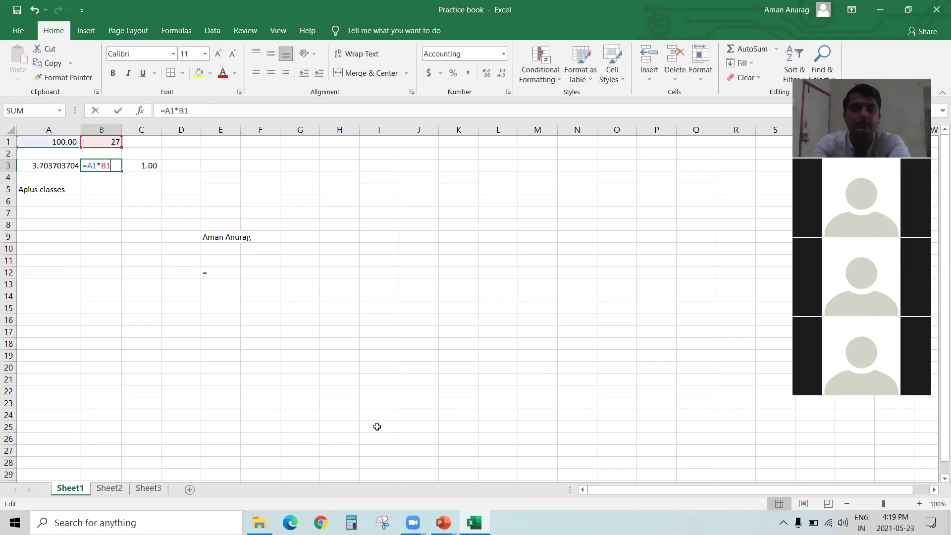
{"action": "key", "text": "Escape"}
{"action": "key", "text": "Left"}
{"action": "key", "text": "F2"}
{"action": "key", "text": "Escape"}
{"action": "key", "text": "Down"}
{"action": "key", "text": "Down"}
{"action": "key", "text": "Right"}
{"action": "key", "text": "Left"}
{"action": "key", "text": "Up"}
{"action": "key", "text": "Up"}
{"action": "key", "text": "Up"}
{"action": "key", "text": "Down"}
{"action": "key", "text": "Down"}
{"action": "key", "text": "Down"}
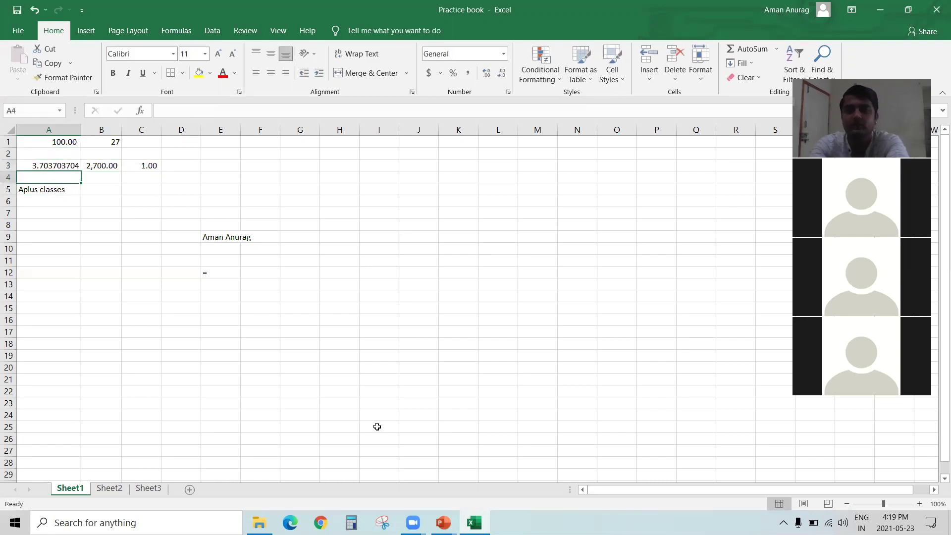
{"action": "key", "text": "F2"}
{"action": "key", "text": "Escape"}
{"action": "key", "text": "Right"}
{"action": "key", "text": "Right"}
{"action": "key", "text": "Up"}
{"action": "key", "text": "Up"}
{"action": "key", "text": "Left"}
{"action": "key", "text": "Down"}
{"action": "key", "text": "Down"}
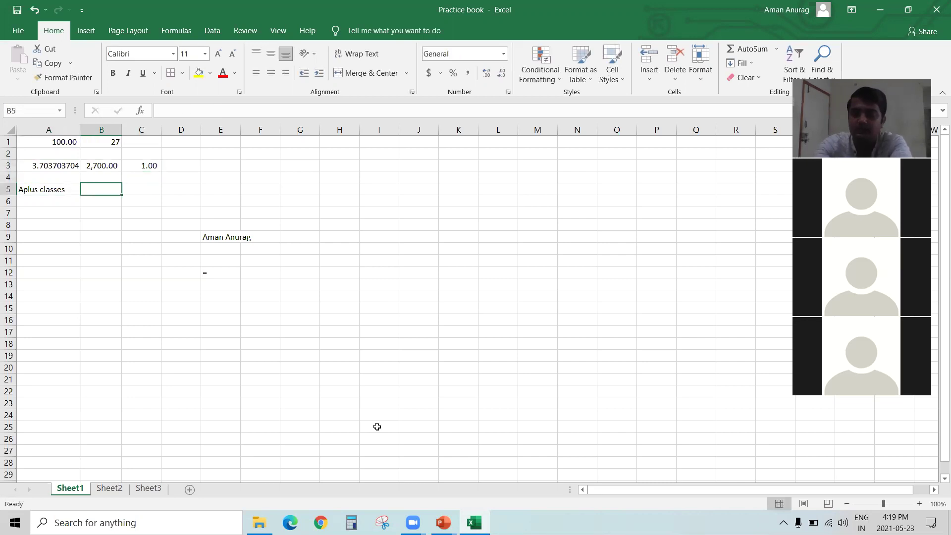
{"action": "type", "text": "100"}
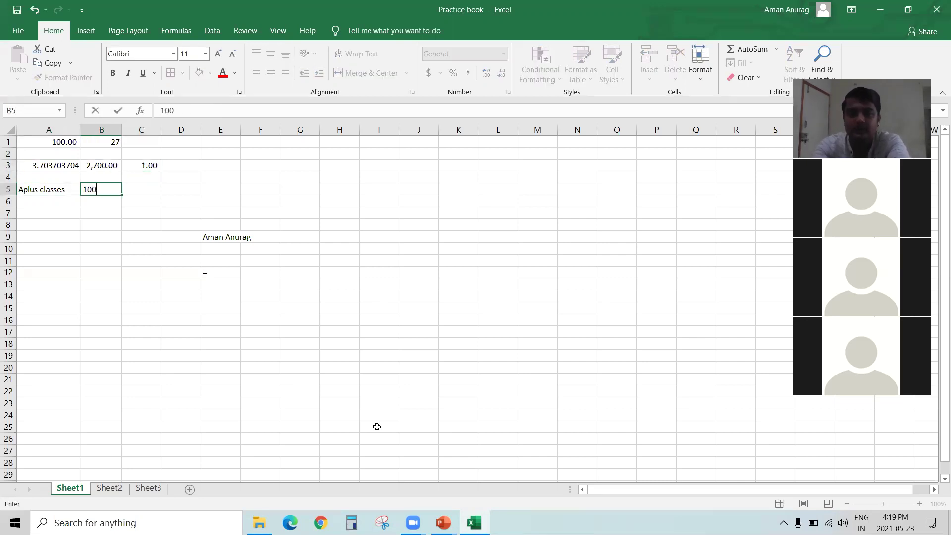
{"action": "type", "text": "/2"}
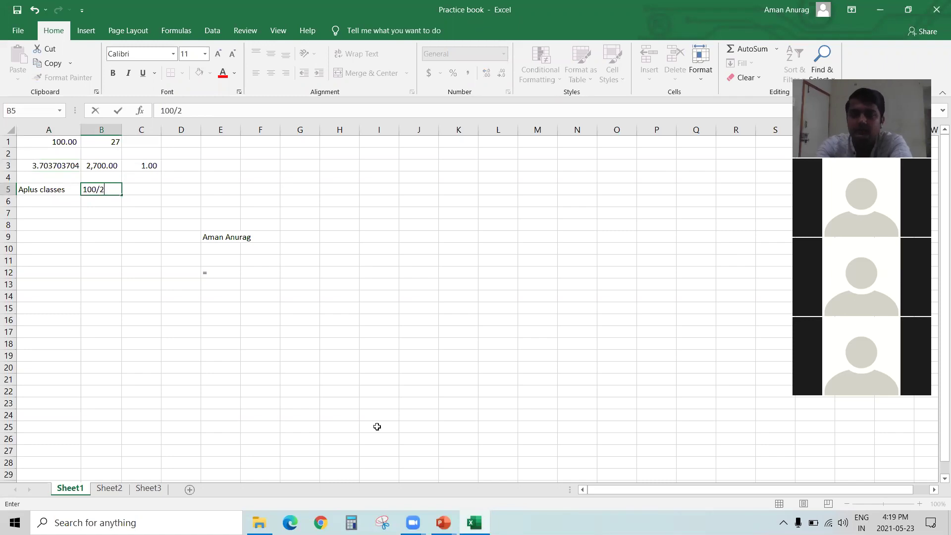
{"action": "key", "text": "Escape"}
Step: Open the literal-value formula in cell A3 to check how it is written
{"action": "key", "text": "Up"}
{"action": "key", "text": "Up"}
{"action": "key", "text": "Up"}
{"action": "key", "text": "Left"}
{"action": "key", "text": "Down"}
{"action": "key", "text": "F2"}
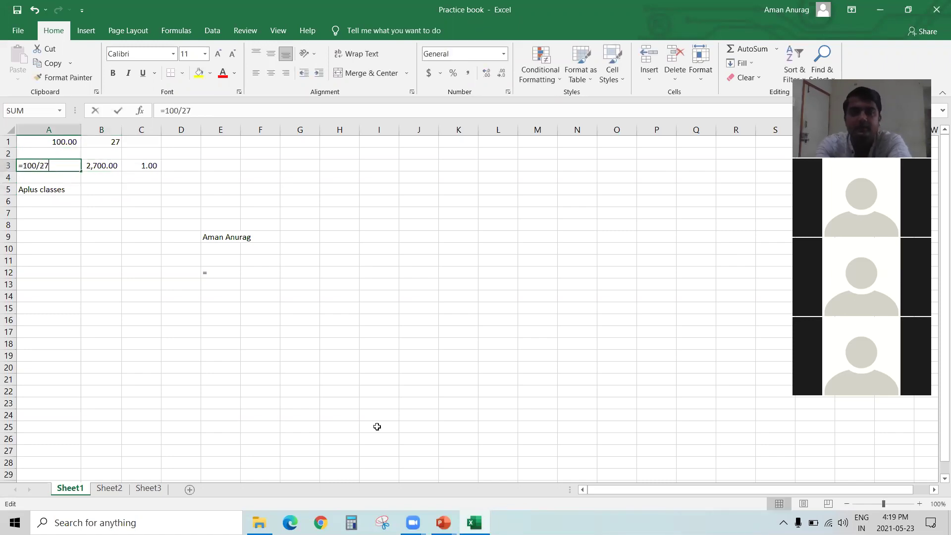
{"action": "key", "text": "ctrl+Return"}
Step: Enter 100/27 in cell B5 without a leading equals sign
{"action": "key", "text": "Right"}
{"action": "key", "text": "Down"}
{"action": "key", "text": "Down"}
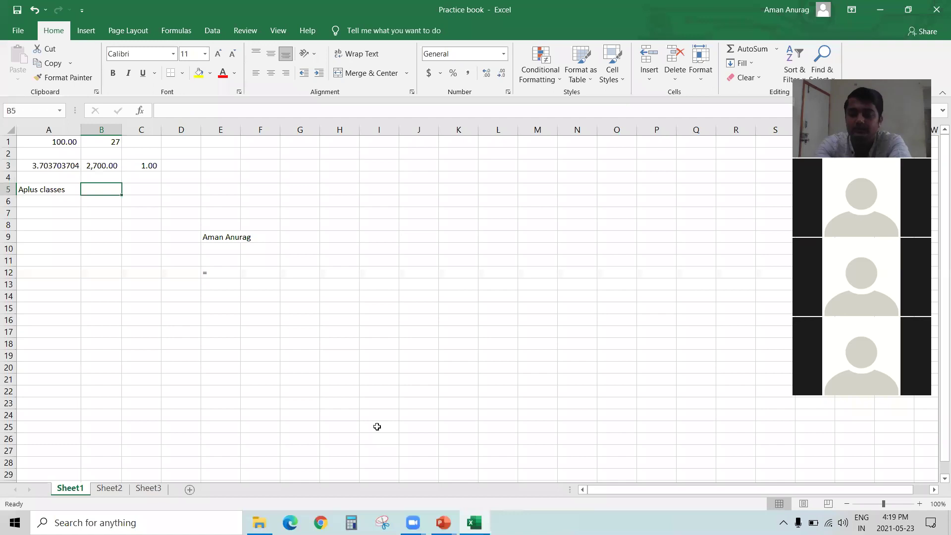
{"action": "type", "text": "1"}
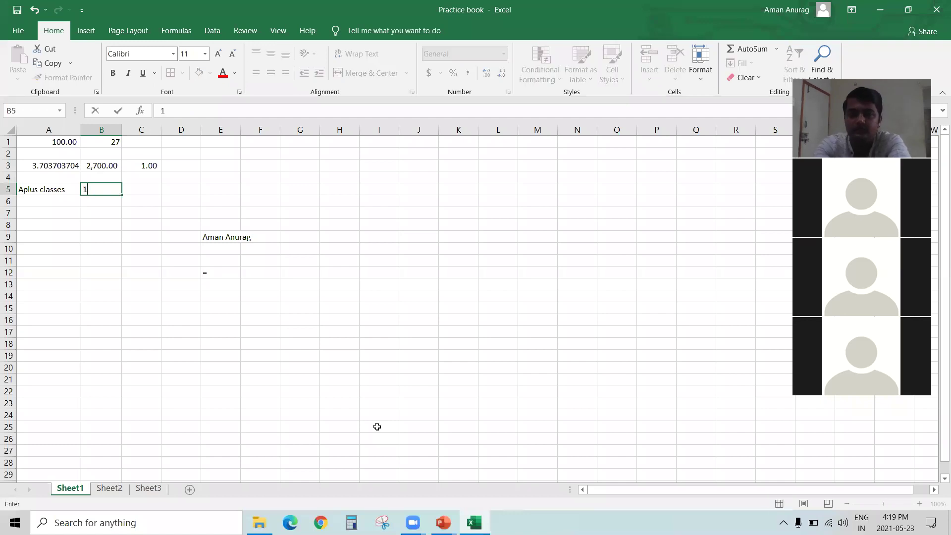
{"action": "type", "text": "00/27"}
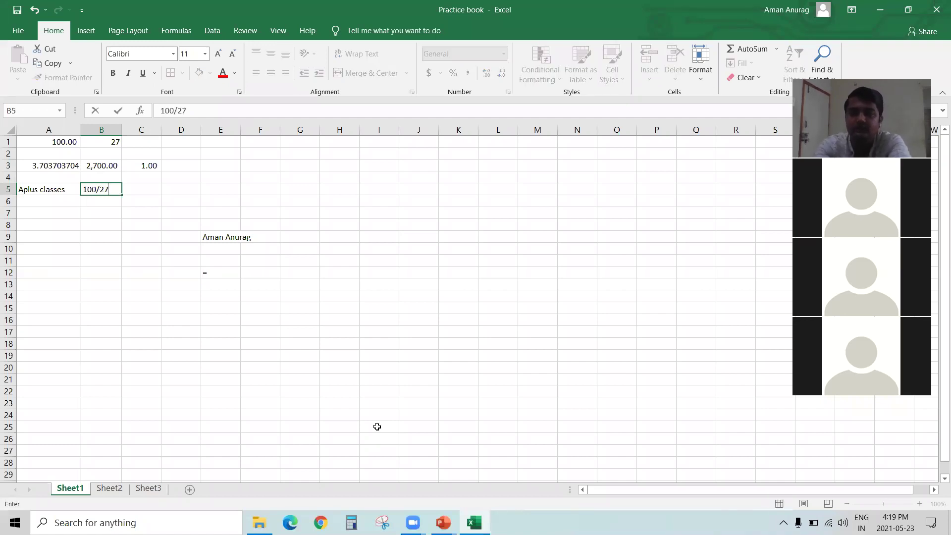
{"action": "key", "text": "Return"}
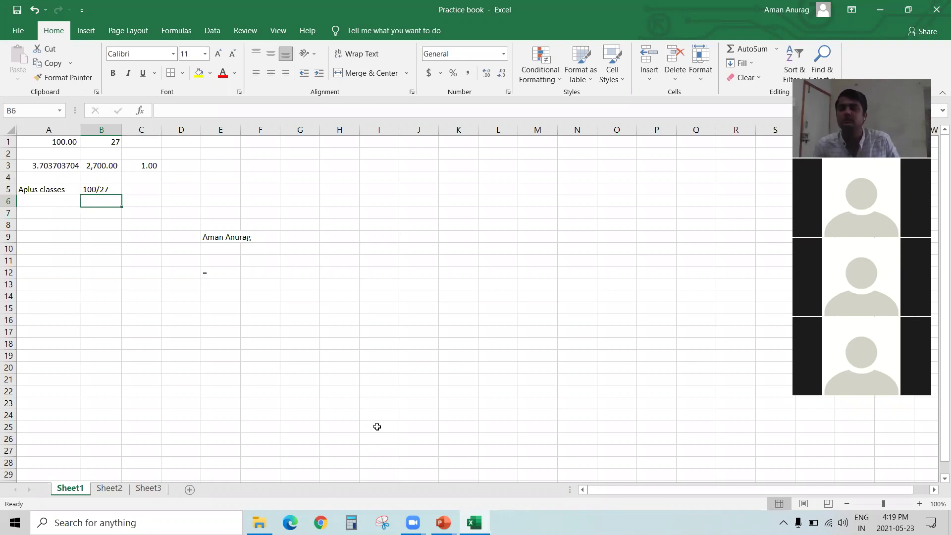
Step: Add an equals sign in front of the entry in cell B5 to make it the formula =100/27
{"action": "key", "text": "Up"}
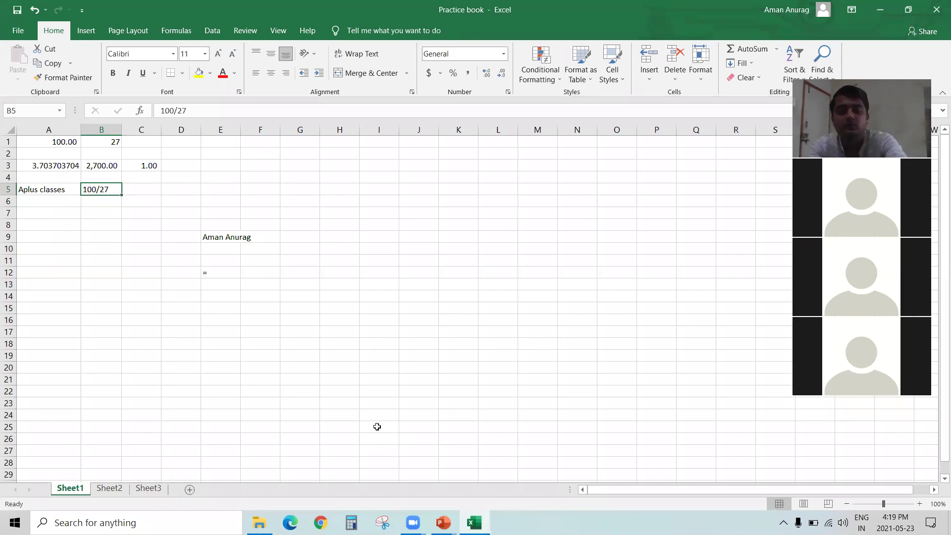
{"action": "key", "text": "F2"}
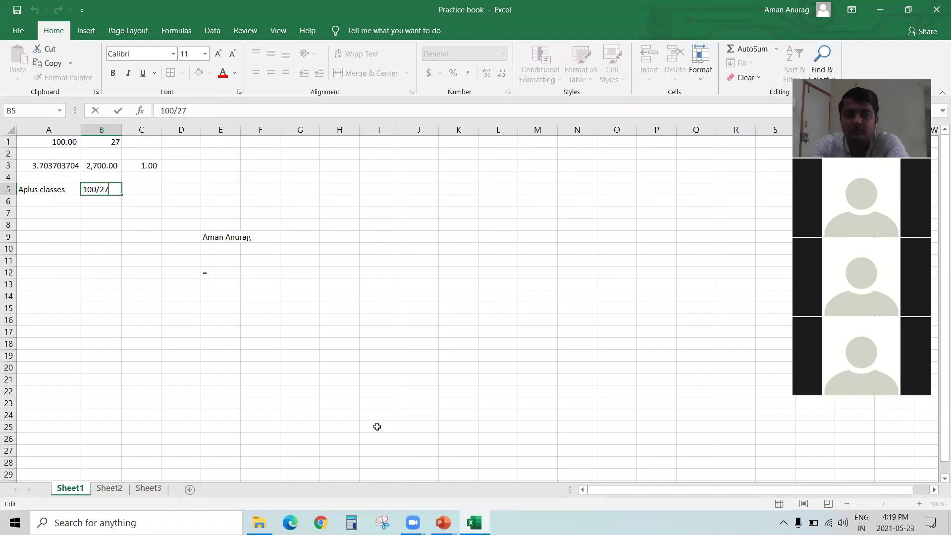
{"action": "key", "text": "Home"}
{"action": "type", "text": "="}
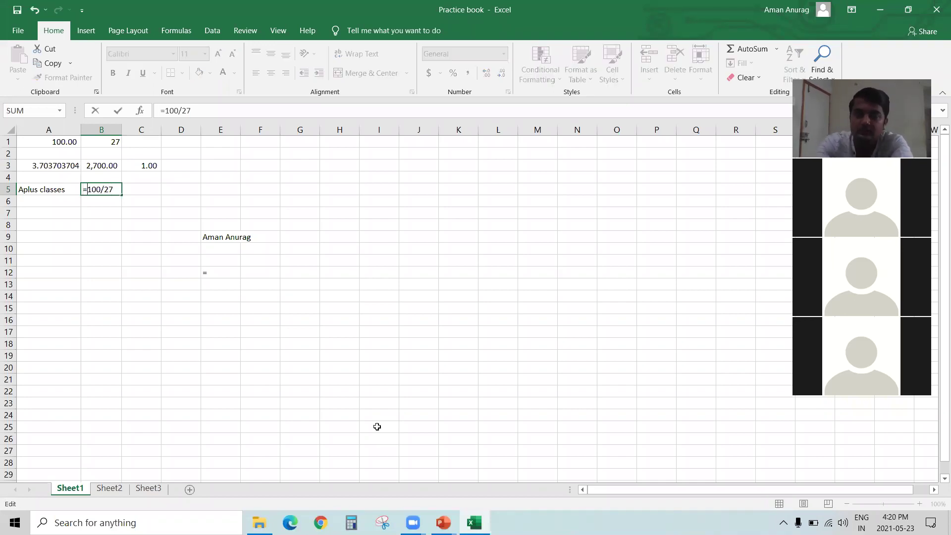
{"action": "key", "text": "Return"}
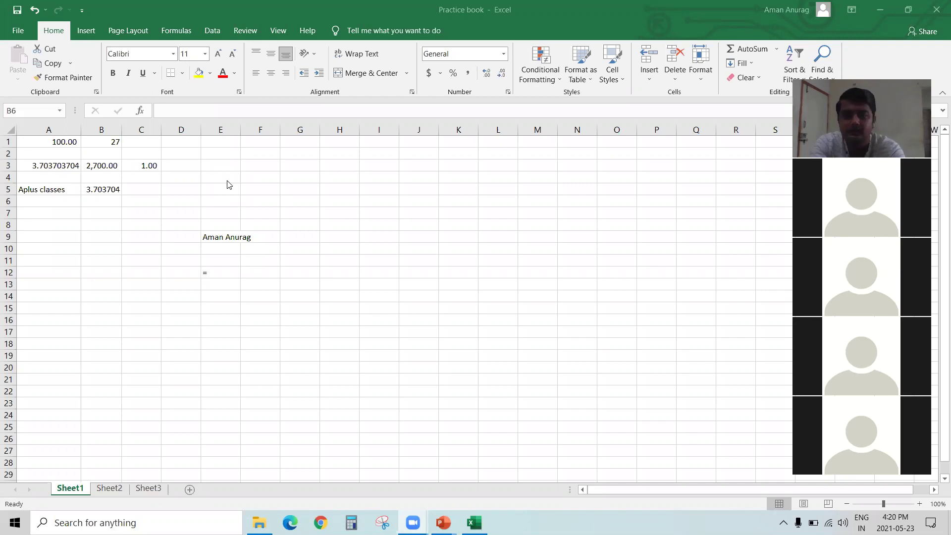
Step: Switch to the PowerPoint slide show and advance to the Ranges slide
{"action": "key", "text": "alt+Tab"}
{"action": "key", "text": "alt+Tab"}
{"action": "key", "text": "alt+Tab"}
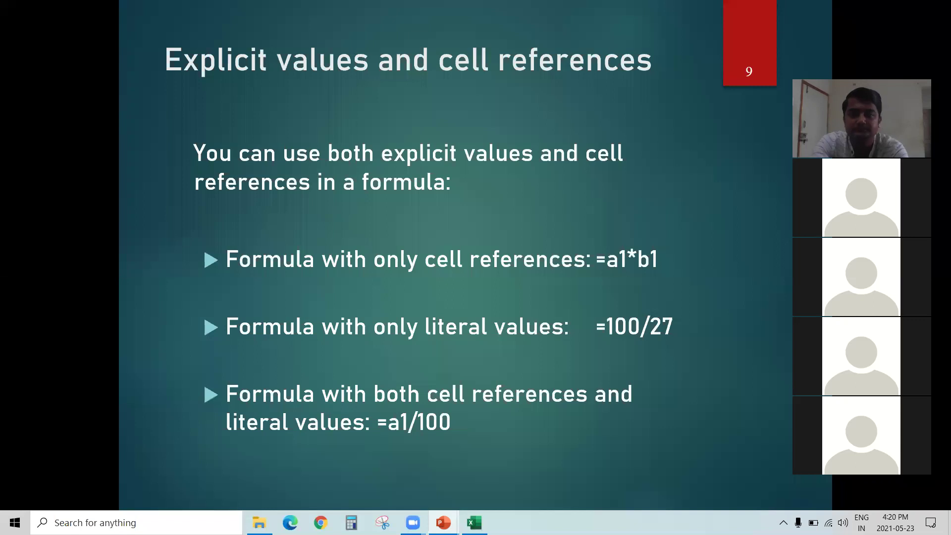
{"action": "left_click", "coordinate": [328, 222]}
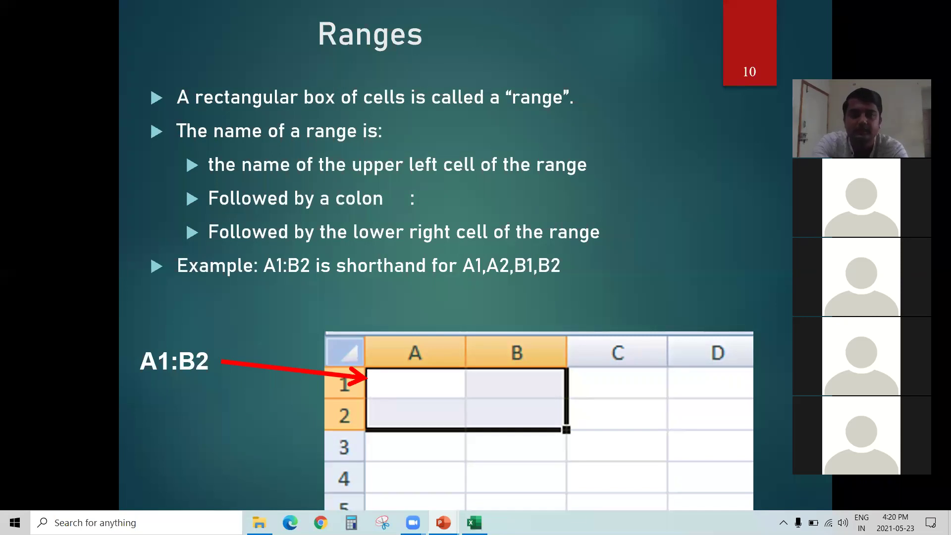
{"action": "left_click", "coordinate": [332, 66]}
{"action": "key", "text": "Left"}
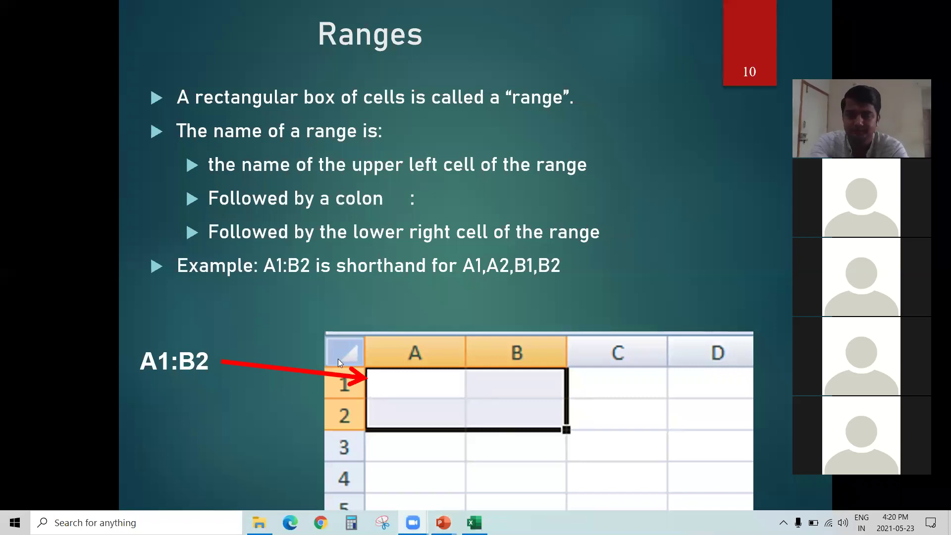
Step: Return to the workbook, select the range F1:I4 as an example, and clear the selection by selecting cell J4
{"action": "key", "text": "alt+Tab"}
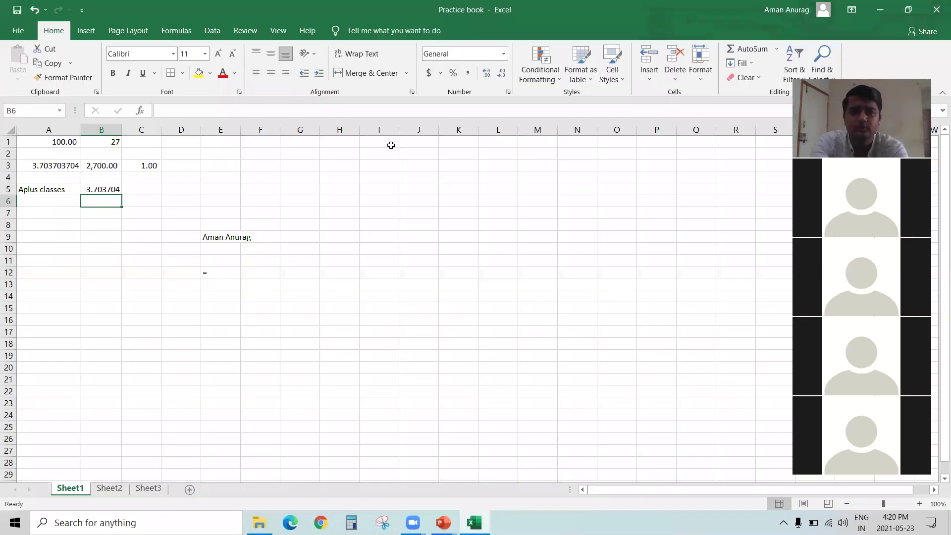
{"action": "left_click", "coordinate": [255, 145]}
{"action": "key", "text": "shift+Right"}
{"action": "key", "text": "shift+Right"}
{"action": "key", "text": "shift+Right"}
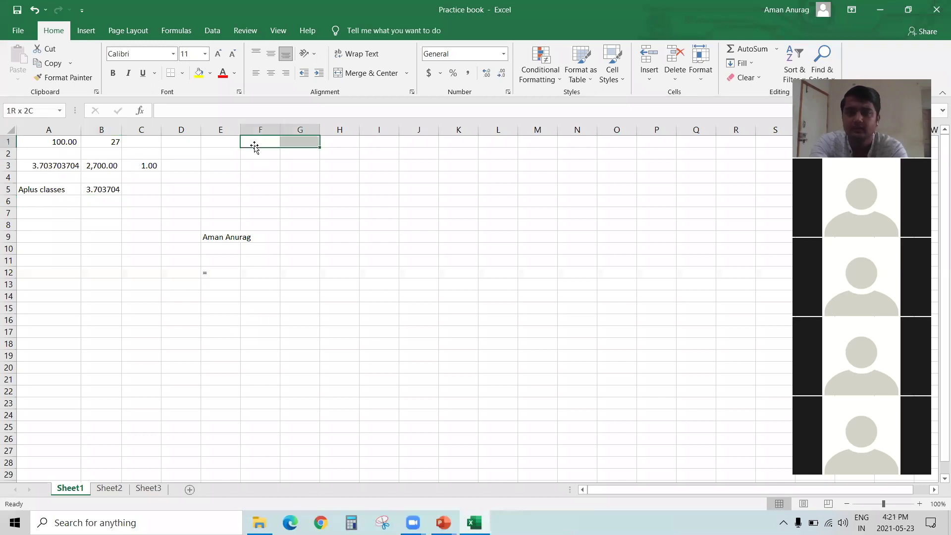
{"action": "key", "text": "shift+Down"}
{"action": "key", "text": "shift+Down"}
{"action": "key", "text": "shift+Down"}
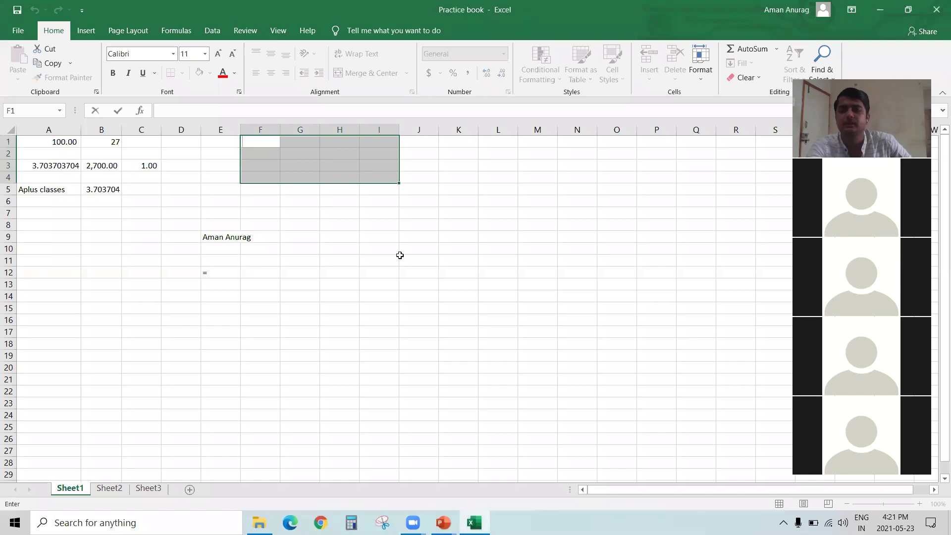
{"action": "left_click", "coordinate": [424, 174]}
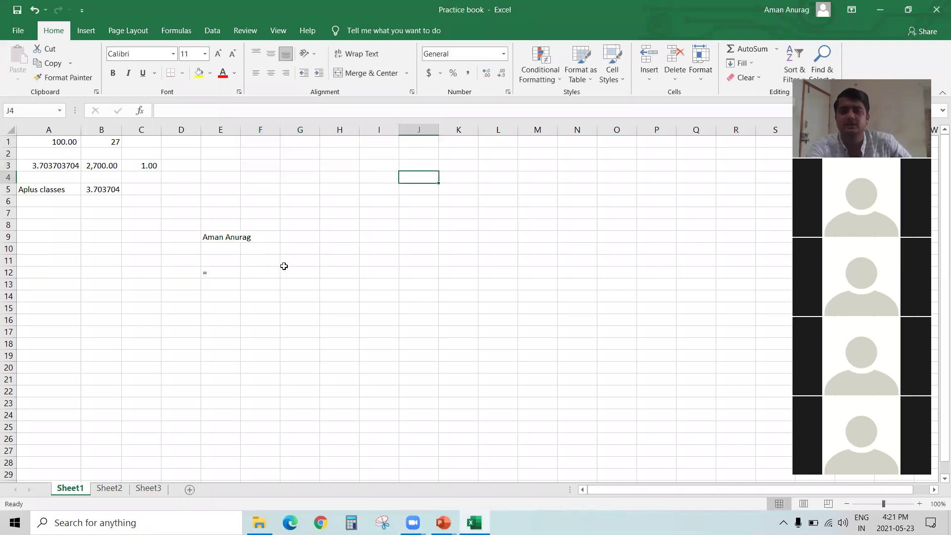
Step: Select several rectangular blocks of cells as range examples, including G9:K15, F15:J18 and G2:L7
{"action": "left_click_drag", "start_coordinate": [303, 238], "coordinate": [475, 306]}
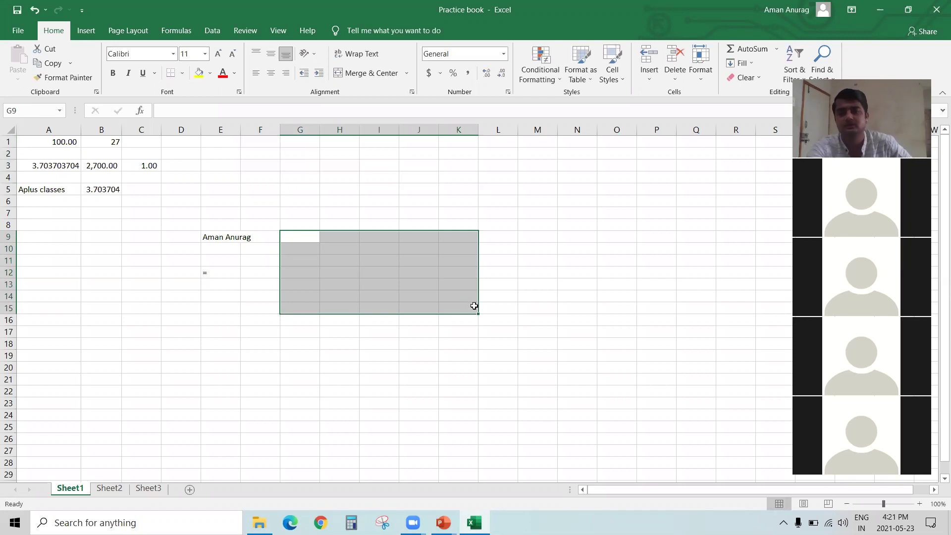
{"action": "left_click_drag", "start_coordinate": [212, 186], "coordinate": [255, 192]}
{"action": "left_click", "coordinate": [363, 243]}
{"action": "left_click_drag", "start_coordinate": [364, 243], "coordinate": [459, 273]}
{"action": "left_click_drag", "start_coordinate": [272, 308], "coordinate": [413, 342]}
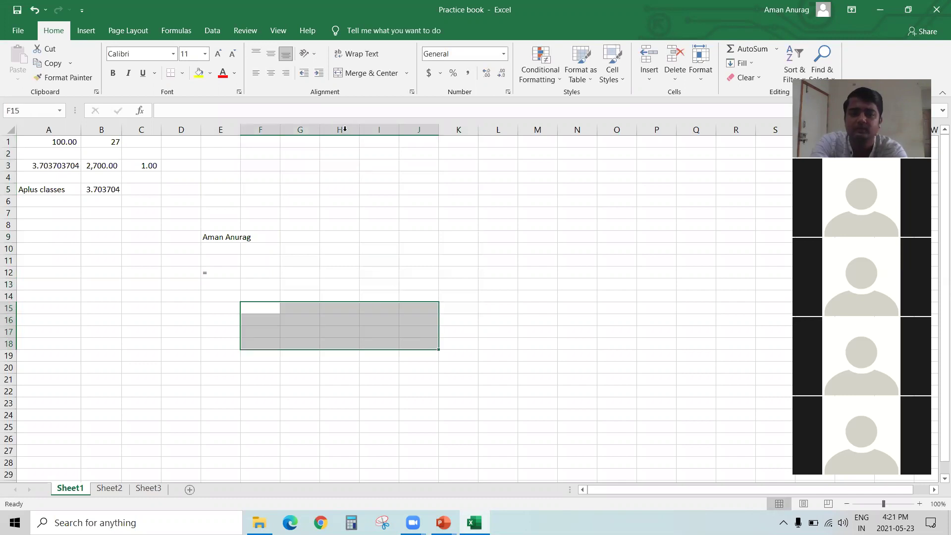
{"action": "left_click_drag", "start_coordinate": [287, 156], "coordinate": [484, 212]}
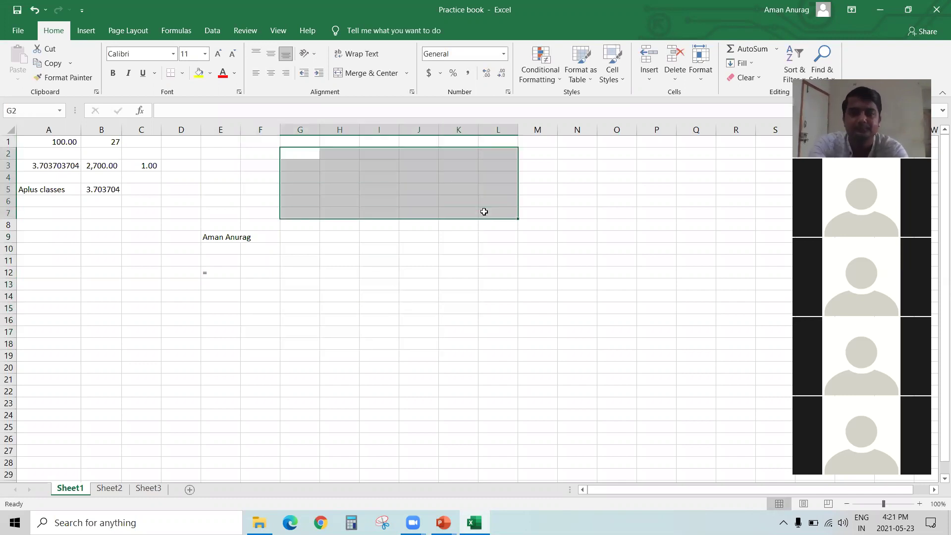
Step: Switch to the PowerPoint slide show and advance to the slide about the SUM function
{"action": "key", "text": "alt+Tab"}
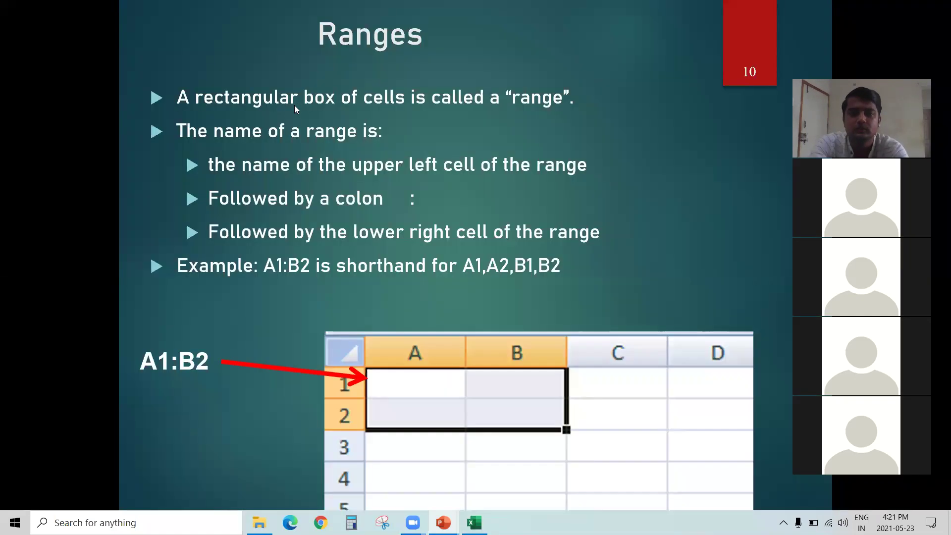
{"action": "left_click", "coordinate": [294, 105]}
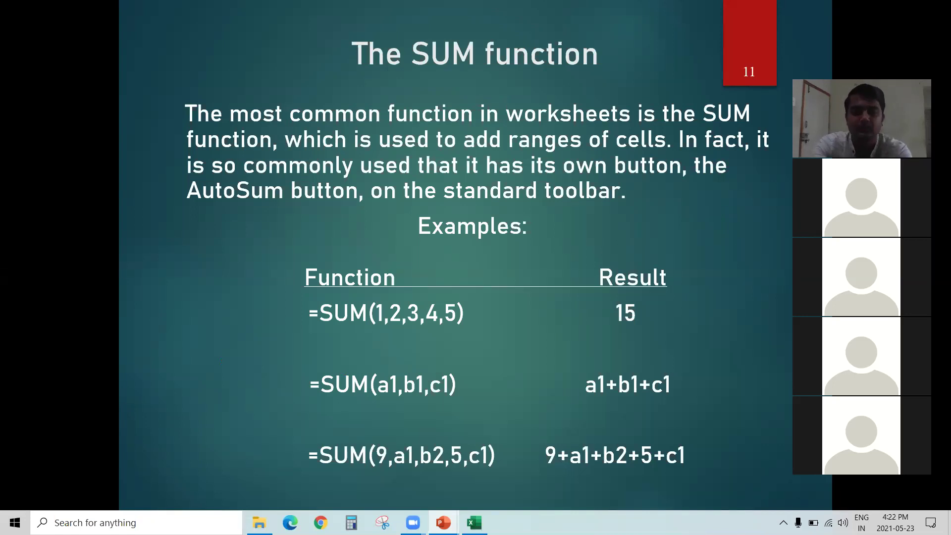
Step: Return to the Excel workbook and enter 1 in cell A1 of Sheet2
{"action": "key", "text": "alt+Tab"}
{"action": "key", "text": "Down"}
{"action": "key", "text": "Down"}
{"action": "key", "text": "Down"}
{"action": "key", "text": "Down"}
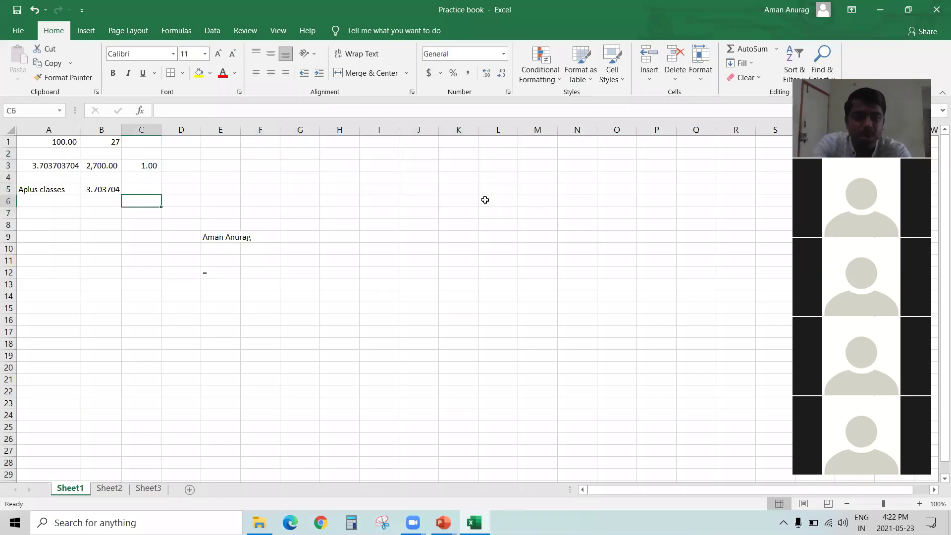
{"action": "key", "text": "Down"}
{"action": "key", "text": "Left"}
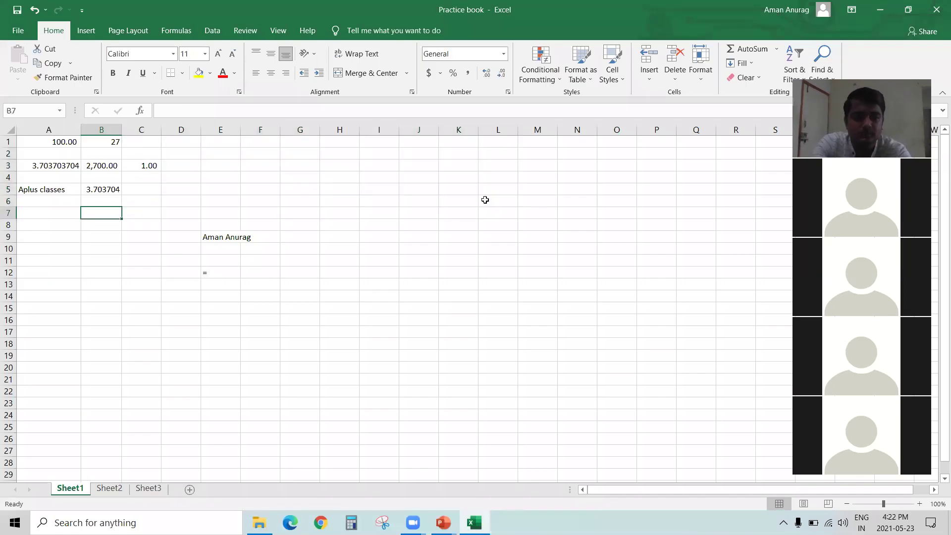
{"action": "left_click", "coordinate": [110, 489]}
{"action": "type", "text": "1"}
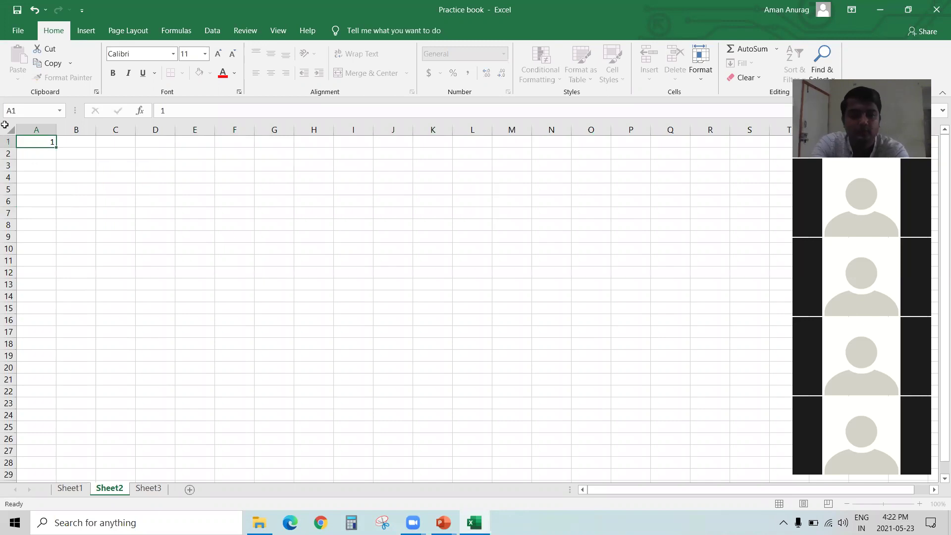
{"action": "key", "text": "Tab"}
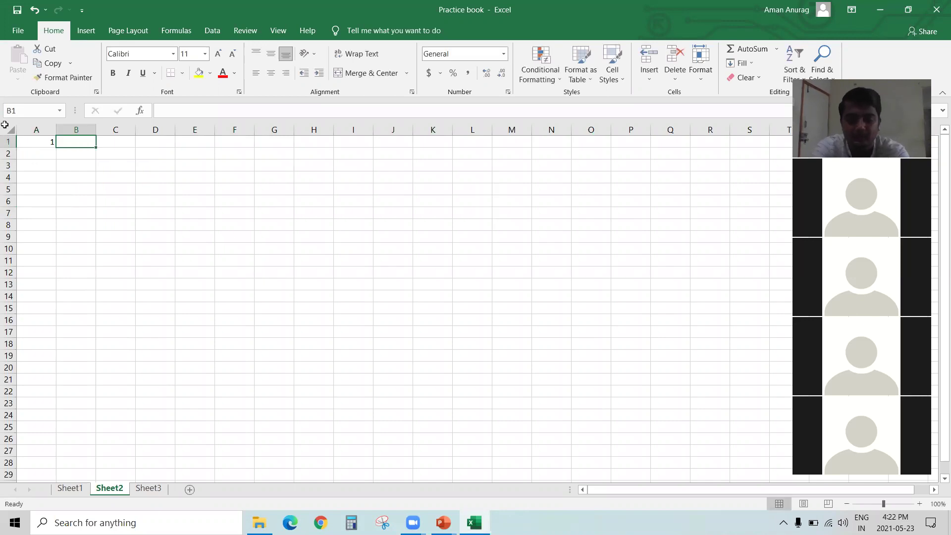
Step: Enter the text "SUM Function" in cell B1 of Sheet2
{"action": "type", "text": "SUM F"}
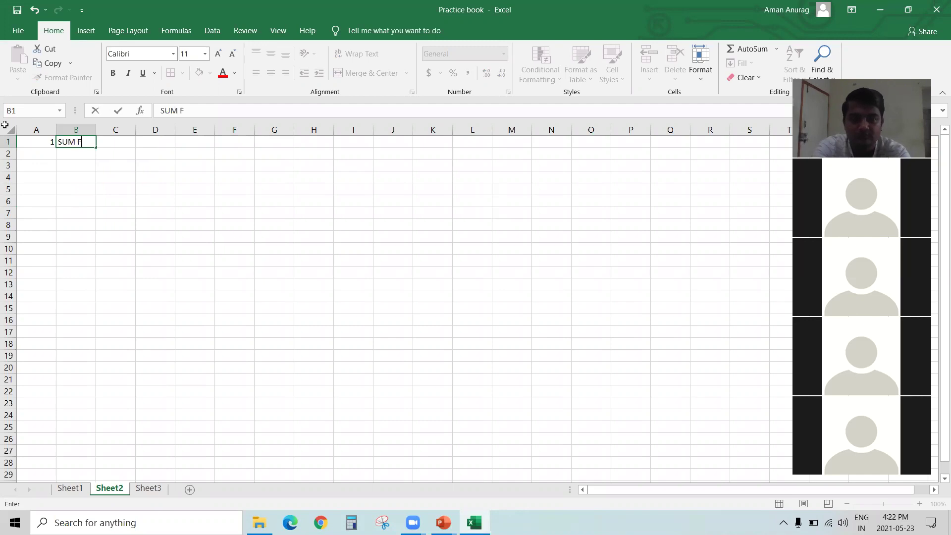
{"action": "type", "text": "unction"}
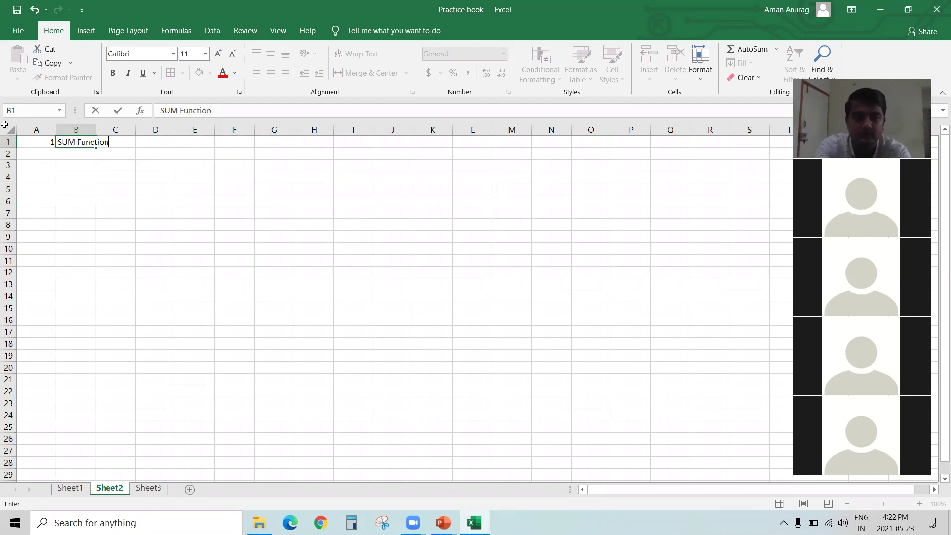
{"action": "key", "text": "Tab"}
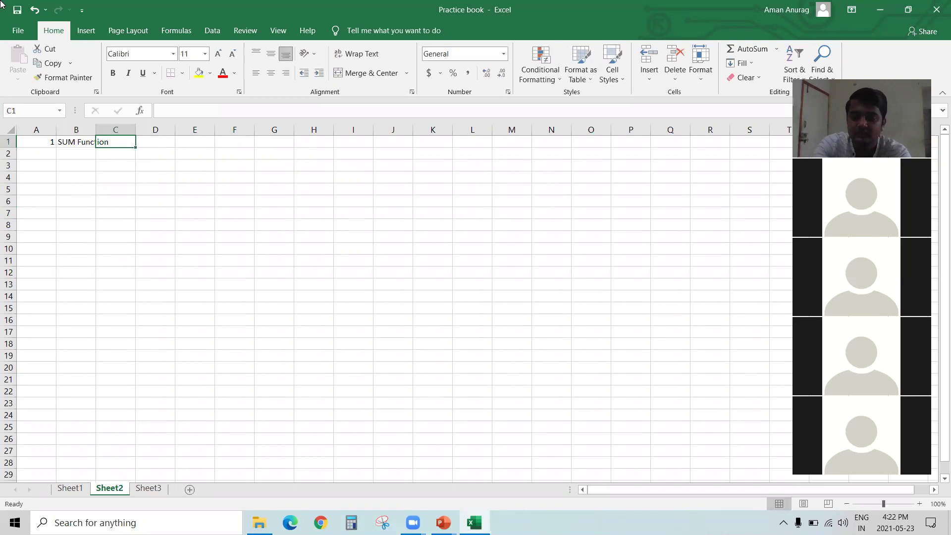
{"action": "key", "text": "Tab"}
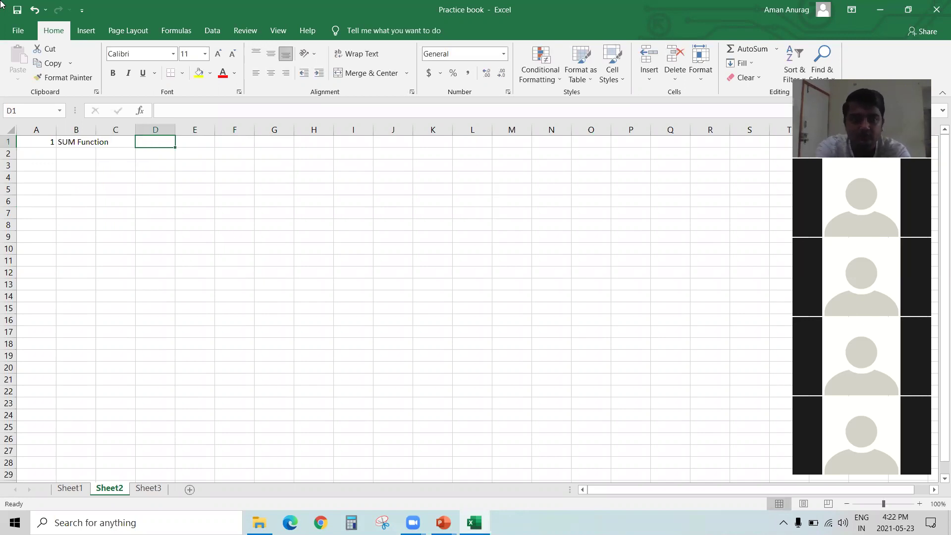
Step: Enter SUM in cell D1 and select cell B2
{"action": "type", "text": "SUM"}
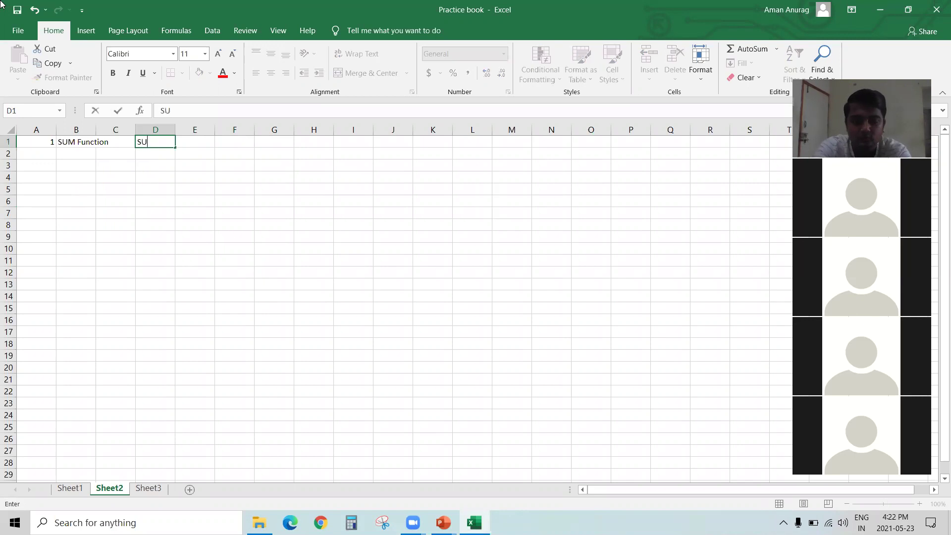
{"action": "key", "text": "Return"}
{"action": "key", "text": "Up"}
{"action": "key", "text": "Left"}
{"action": "key", "text": "Left"}
{"action": "key", "text": "Left"}
{"action": "key", "text": "Right"}
{"action": "key", "text": "Down"}
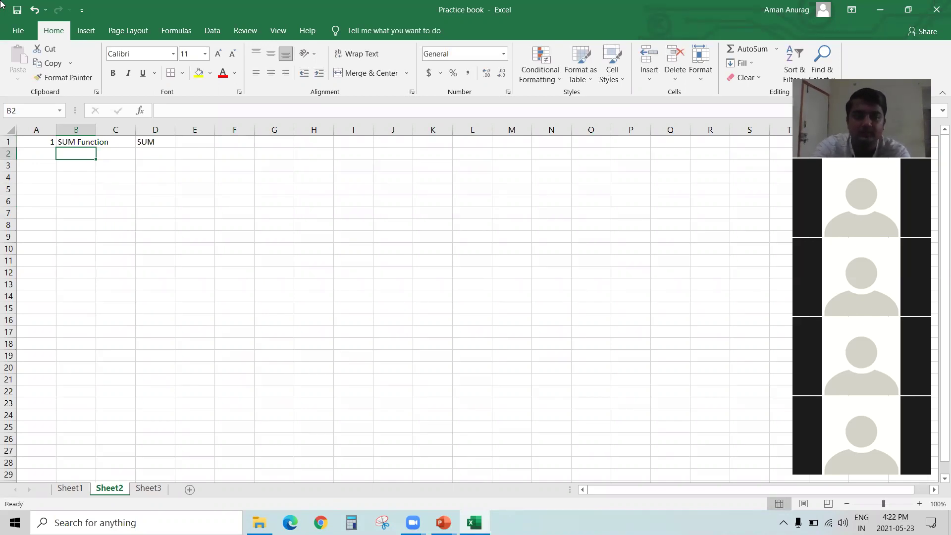
Step: Return to Sheet1 and enter 100 in cell G1 and 200 in cell G2
{"action": "key", "text": "ctrl+Page_Up"}
{"action": "key", "text": "Left"}
{"action": "key", "text": "Up"}
{"action": "key", "text": "Up"}
{"action": "key", "text": "Up"}
{"action": "key", "text": "Up"}
{"action": "key", "text": "Up"}
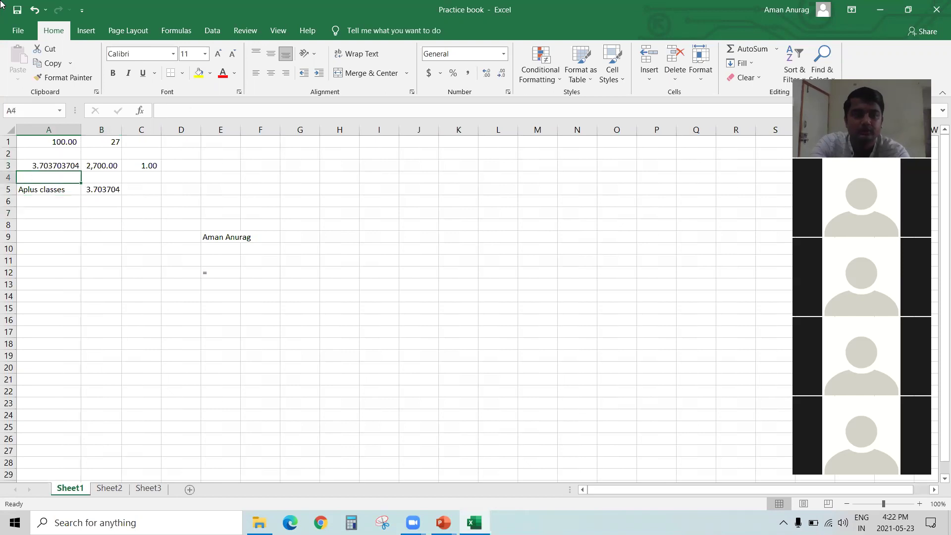
{"action": "key", "text": "Right"}
{"action": "key", "text": "Right"}
{"action": "key", "text": "Right"}
{"action": "key", "text": "Right"}
{"action": "key", "text": "Right"}
{"action": "key", "text": "Right"}
{"action": "key", "text": "Up"}
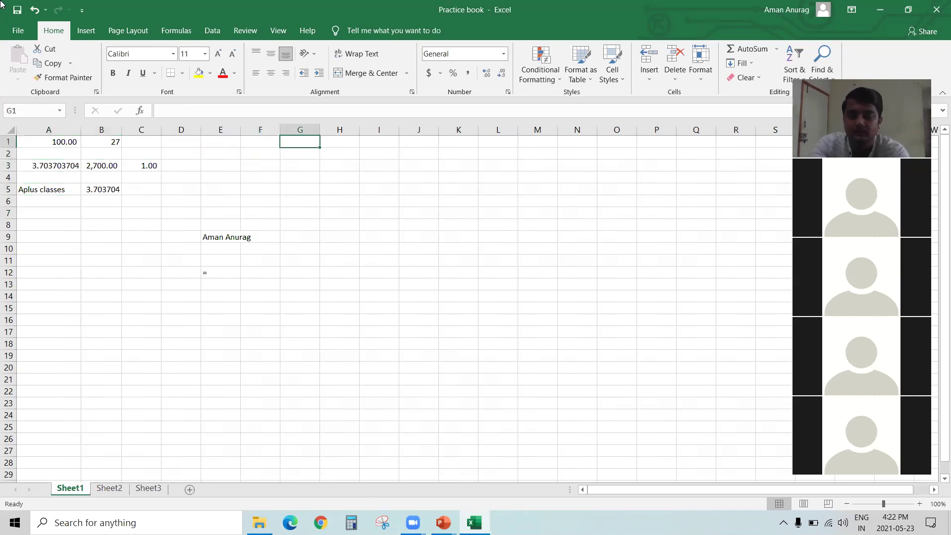
{"action": "type", "text": "100"}
{"action": "key", "text": "Return"}
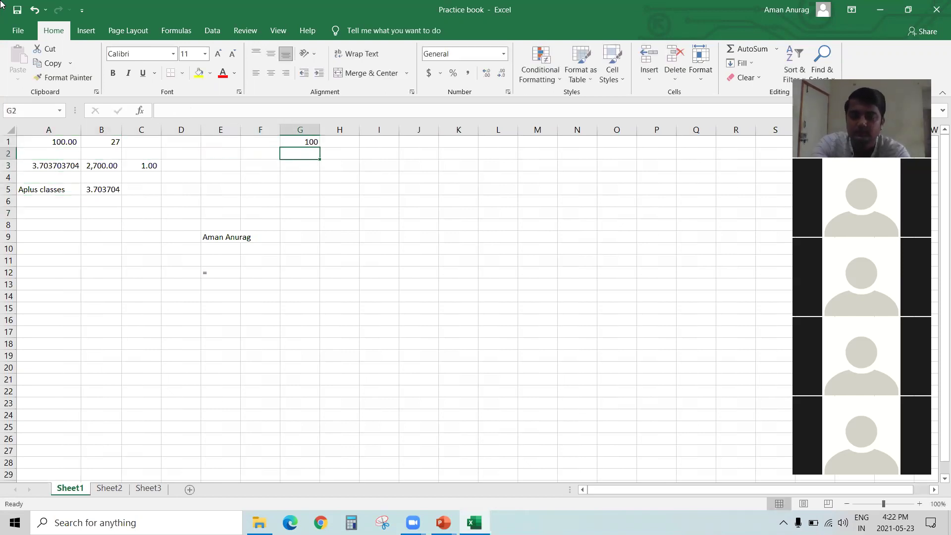
{"action": "type", "text": "200"}
{"action": "key", "text": "Return"}
Step: Extend the number series from G1:G2 down to cell G14 with the fill handle
{"action": "key", "text": "Up"}
{"action": "key", "text": "Up"}
{"action": "key", "text": "shift+Down"}
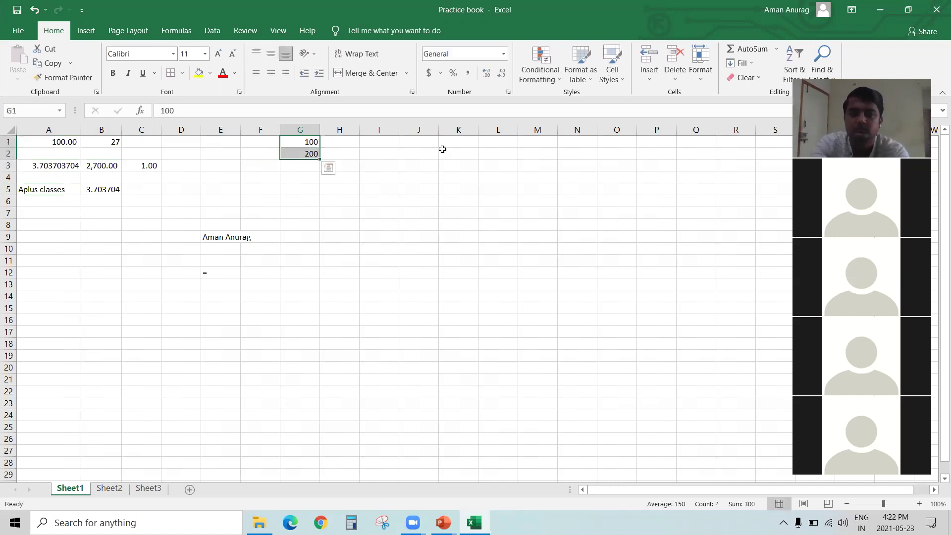
{"action": "left_click_drag", "start_coordinate": [318, 161], "coordinate": [317, 304]}
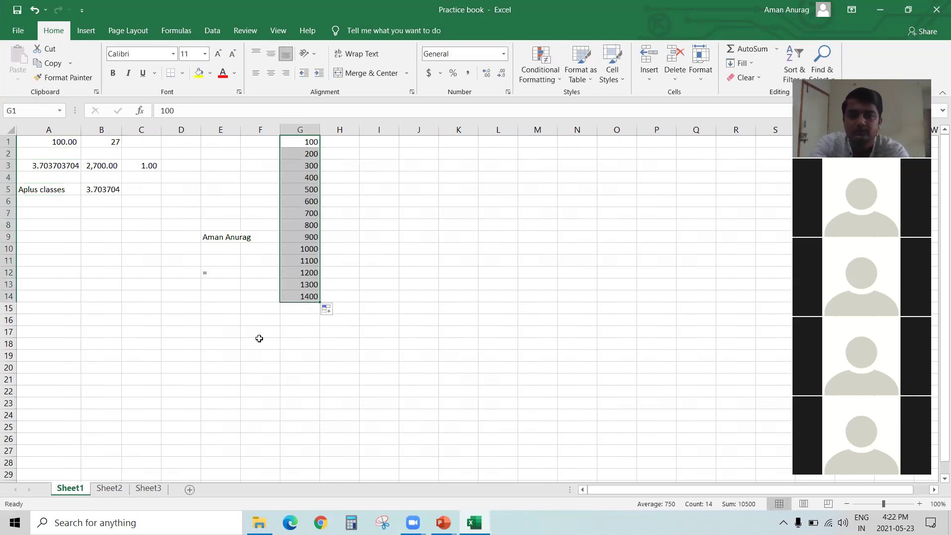
Step: Go through the filled series in column G cell by cell and finish on the empty cell G18
{"action": "key", "text": "Down"}
{"action": "key", "text": "Down"}
{"action": "key", "text": "Down"}
{"action": "key", "text": "Down"}
{"action": "key", "text": "Down"}
{"action": "key", "text": "Down"}
{"action": "key", "text": "Down"}
{"action": "key", "text": "Down"}
{"action": "key", "text": "Down"}
{"action": "key", "text": "Down"}
{"action": "key", "text": "Down"}
{"action": "key", "text": "Down"}
{"action": "key", "text": "Down"}
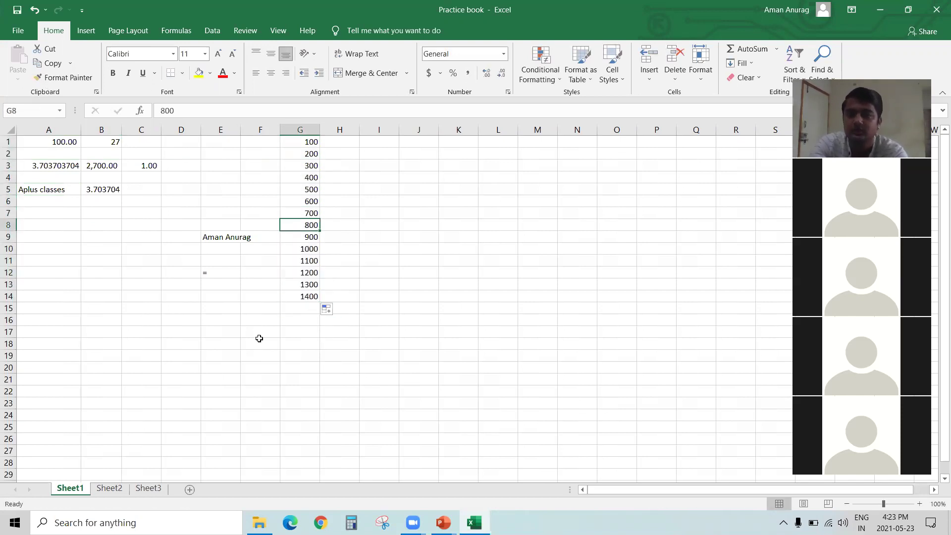
{"action": "key", "text": "Down"}
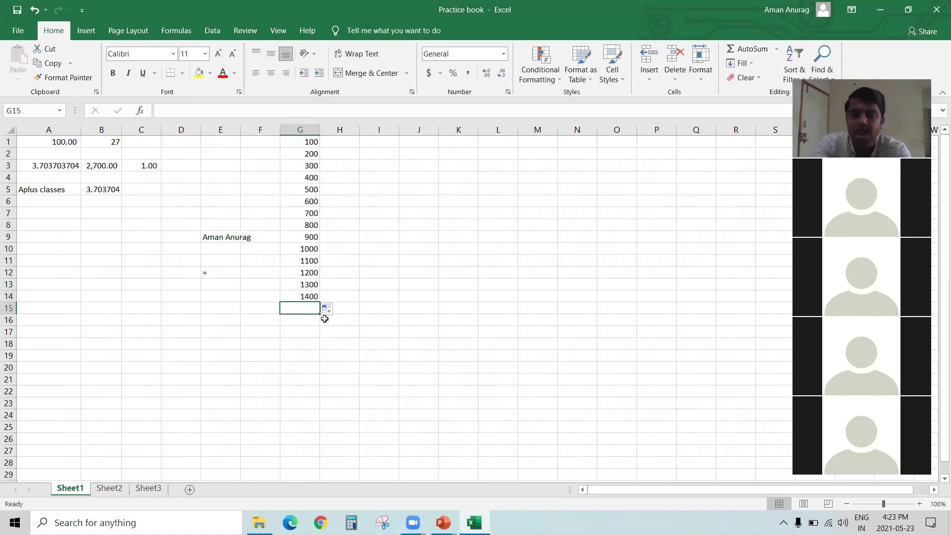
{"action": "left_click", "coordinate": [292, 381]}
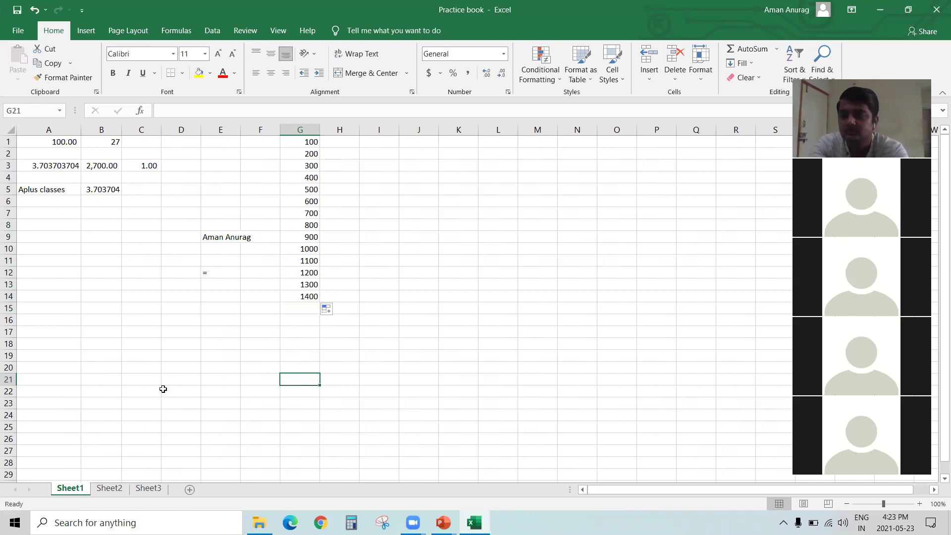
{"action": "key", "text": "Up"}
{"action": "key", "text": "Up"}
{"action": "key", "text": "Up"}
{"action": "key", "text": "Up"}
{"action": "key", "text": "Up"}
{"action": "key", "text": "Up"}
{"action": "key", "text": "Up"}
{"action": "key", "text": "Up"}
{"action": "key", "text": "Up"}
{"action": "key", "text": "Up"}
{"action": "key", "text": "Up"}
{"action": "key", "text": "Up"}
{"action": "key", "text": "Up"}
{"action": "key", "text": "Up"}
{"action": "key", "text": "Up"}
{"action": "key", "text": "Up"}
{"action": "key", "text": "Up"}
{"action": "key", "text": "Up"}
{"action": "key", "text": "Up"}
{"action": "key", "text": "Up"}
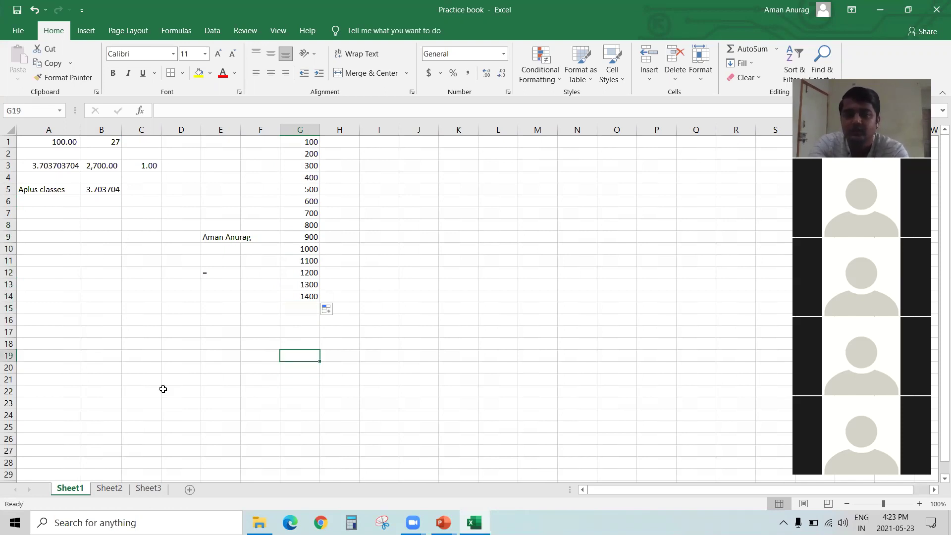
{"action": "key", "text": "Down"}
{"action": "key", "text": "Down"}
{"action": "key", "text": "Down"}
{"action": "key", "text": "Down"}
{"action": "key", "text": "Down"}
{"action": "key", "text": "Down"}
{"action": "key", "text": "Down"}
{"action": "key", "text": "Down"}
{"action": "key", "text": "Down"}
{"action": "key", "text": "Down"}
{"action": "key", "text": "Down"}
{"action": "key", "text": "Down"}
{"action": "key", "text": "Down"}
{"action": "key", "text": "Down"}
{"action": "key", "text": "Down"}
{"action": "key", "text": "Down"}
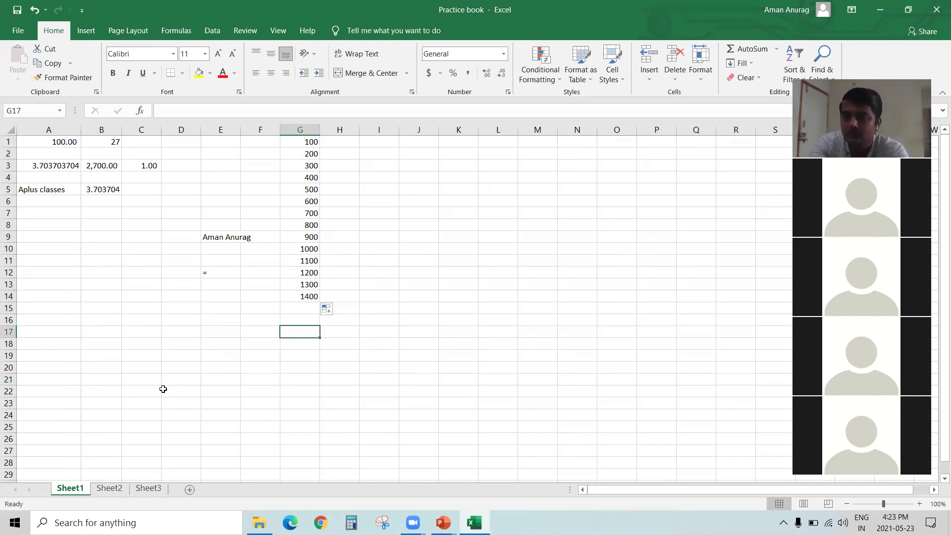
{"action": "key", "text": "Down"}
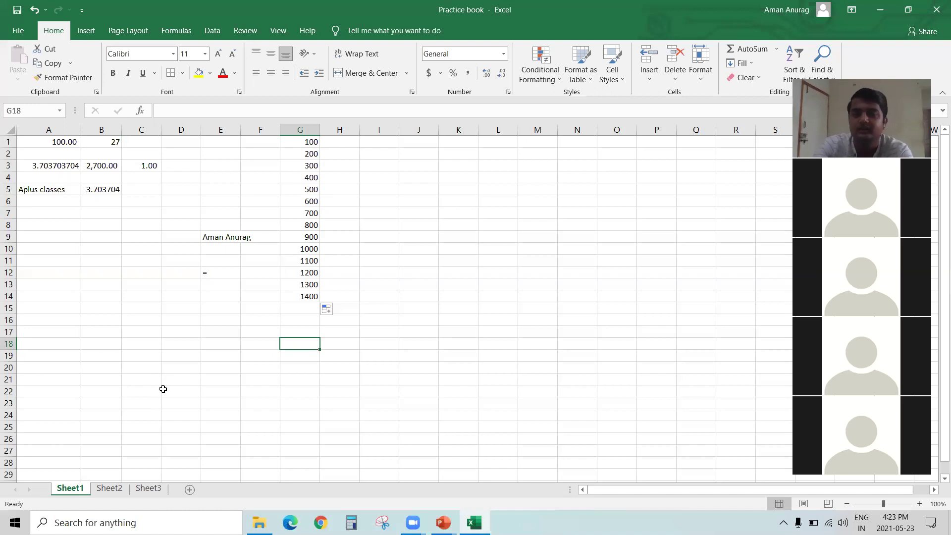
Step: Try entering =SUM without parentheses or arguments in cell G18
{"action": "type", "text": "="}
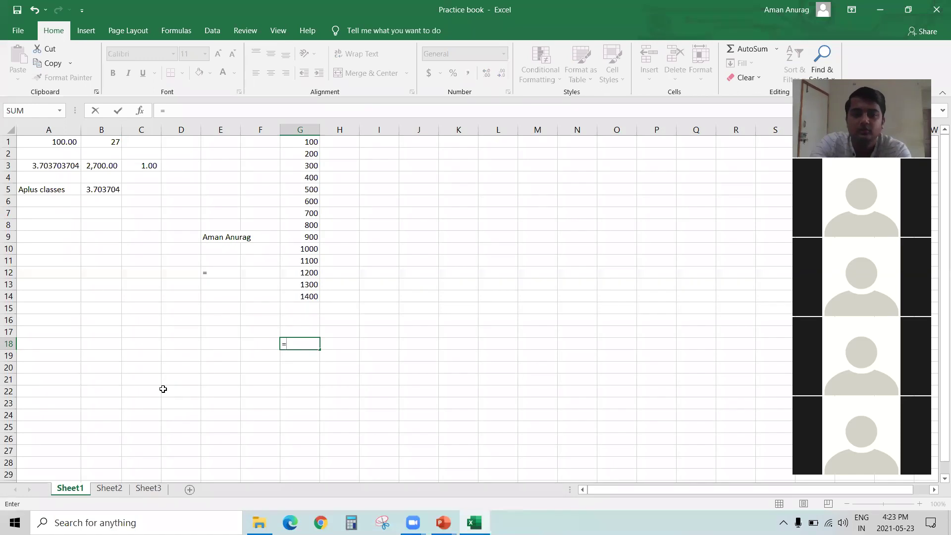
{"action": "type", "text": "S"}
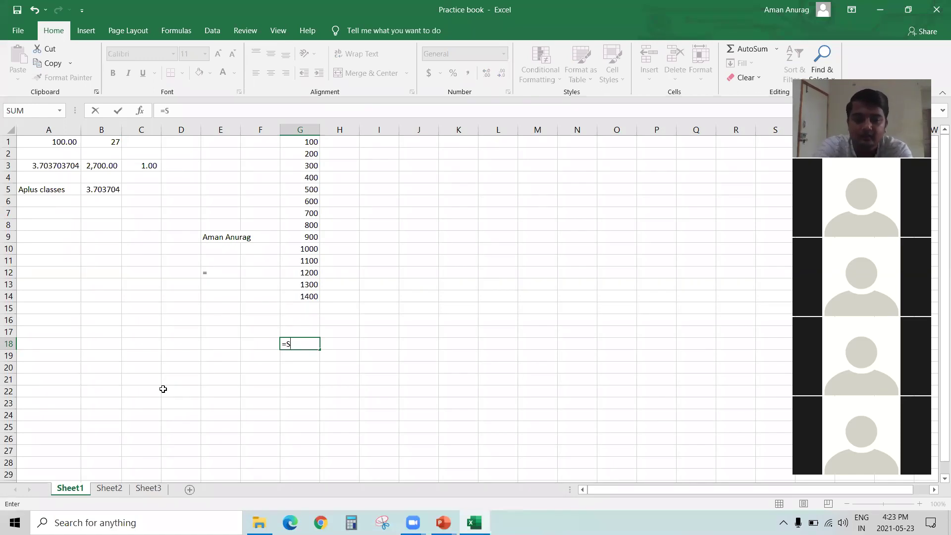
{"action": "type", "text": "UM"}
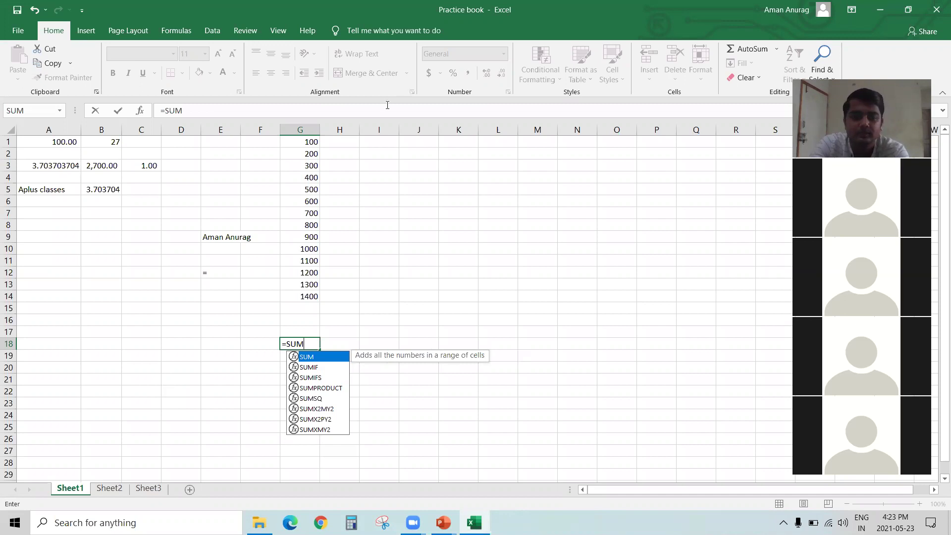
{"action": "left_click", "coordinate": [405, 76]}
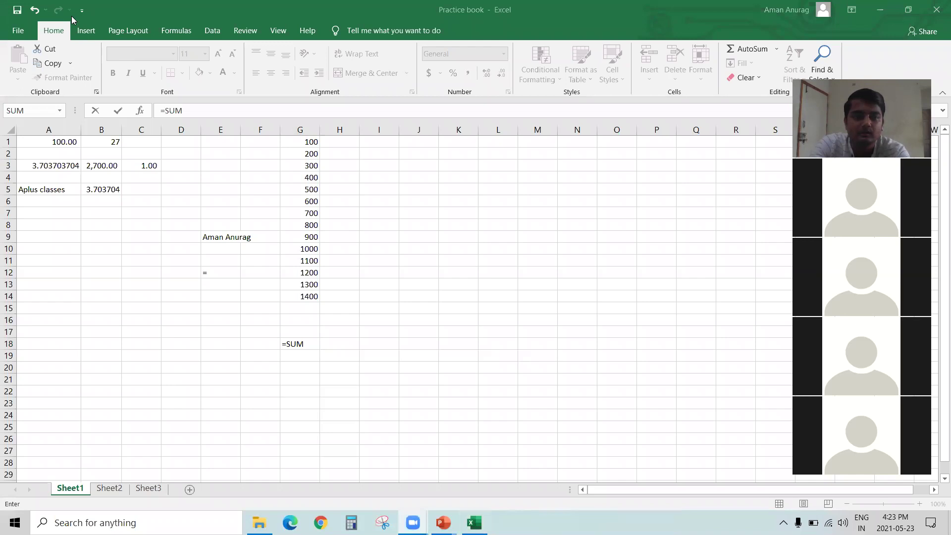
{"action": "left_click", "coordinate": [305, 333]}
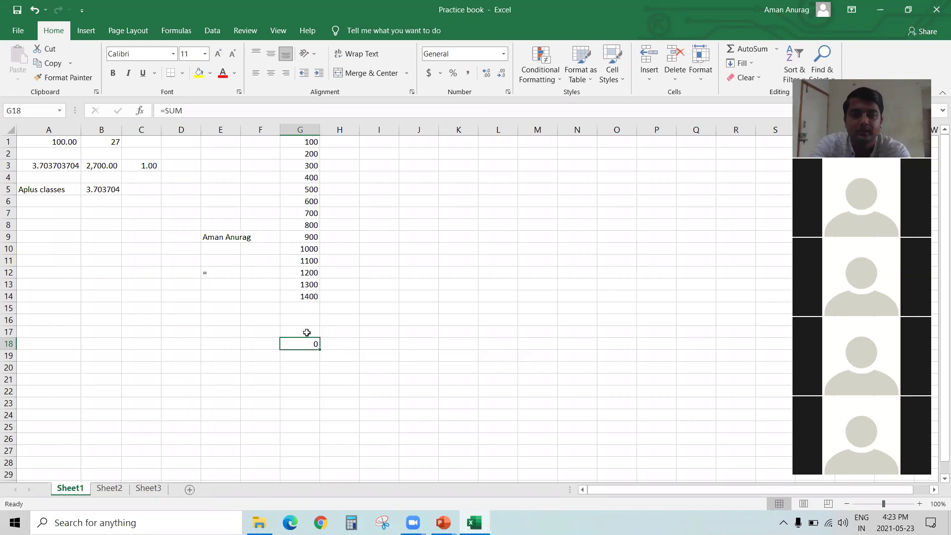
Step: Try entering =SUM1236, without parentheses, in cell G18
{"action": "type", "text": "="}
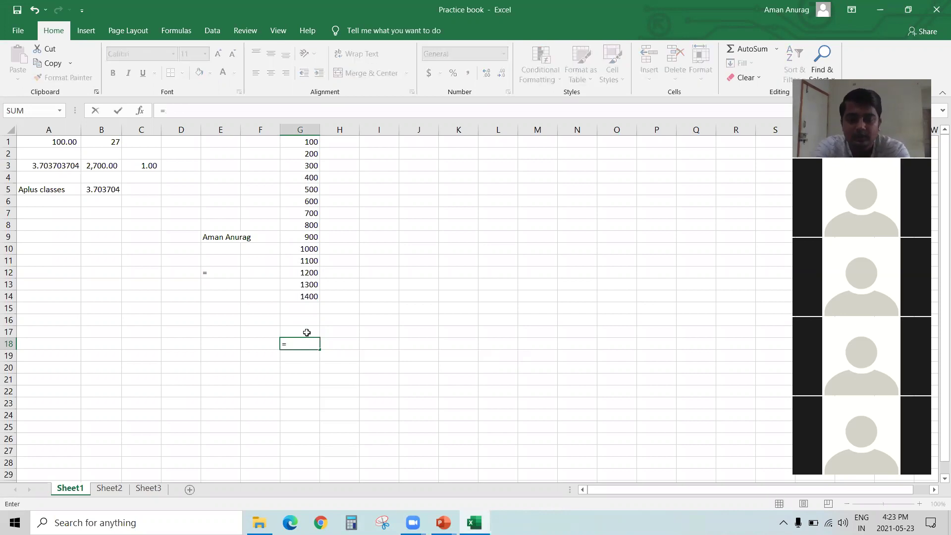
{"action": "type", "text": "SUM"}
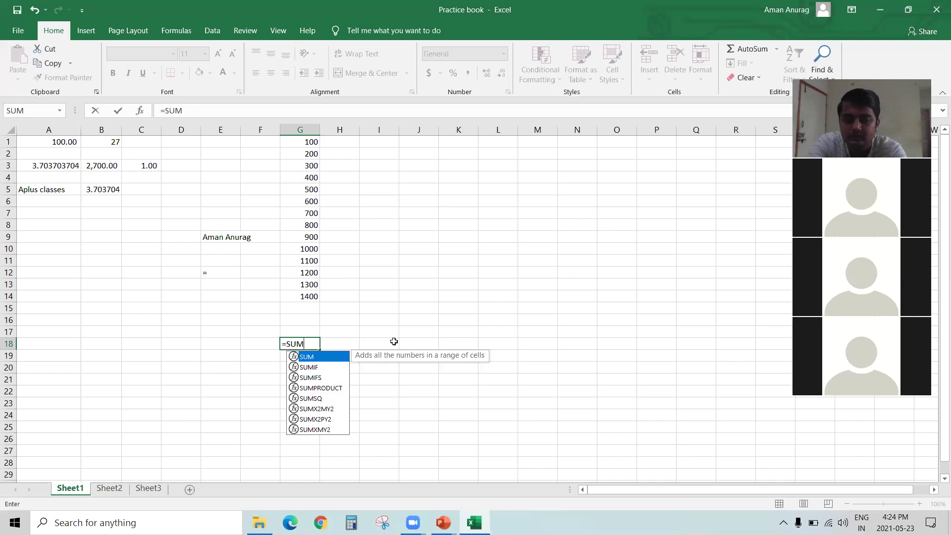
{"action": "type", "text": "("}
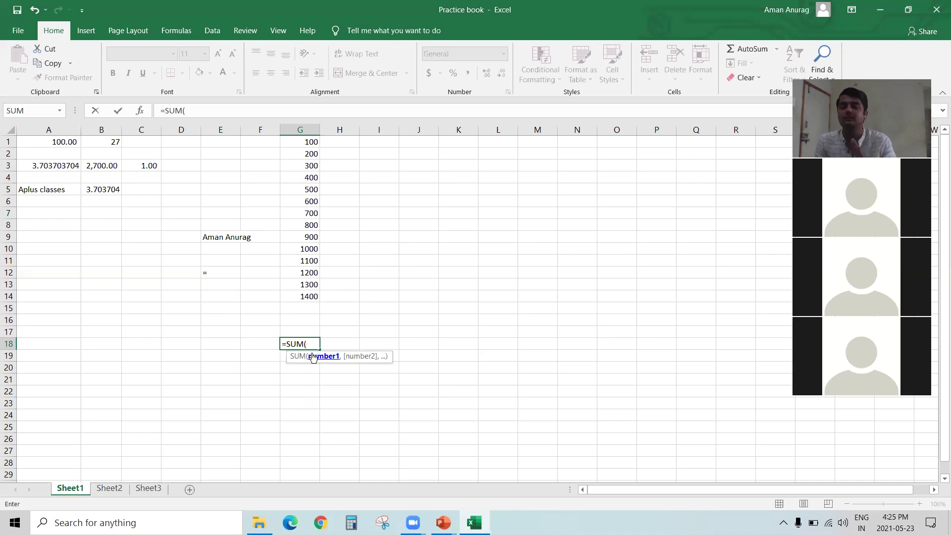
{"action": "key", "text": "BackSpace"}
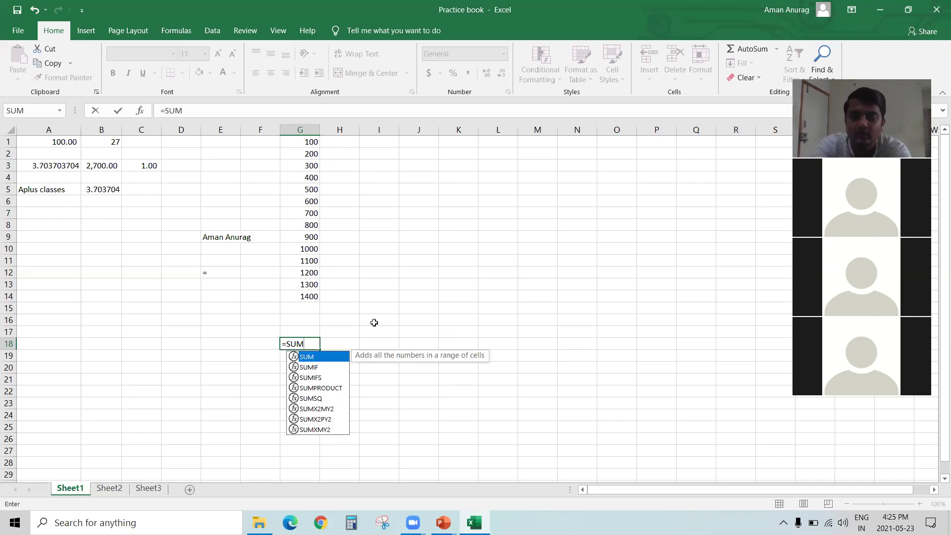
{"action": "key", "text": "BackSpace"}
{"action": "key", "text": "BackSpace"}
{"action": "type", "text": "UM"}
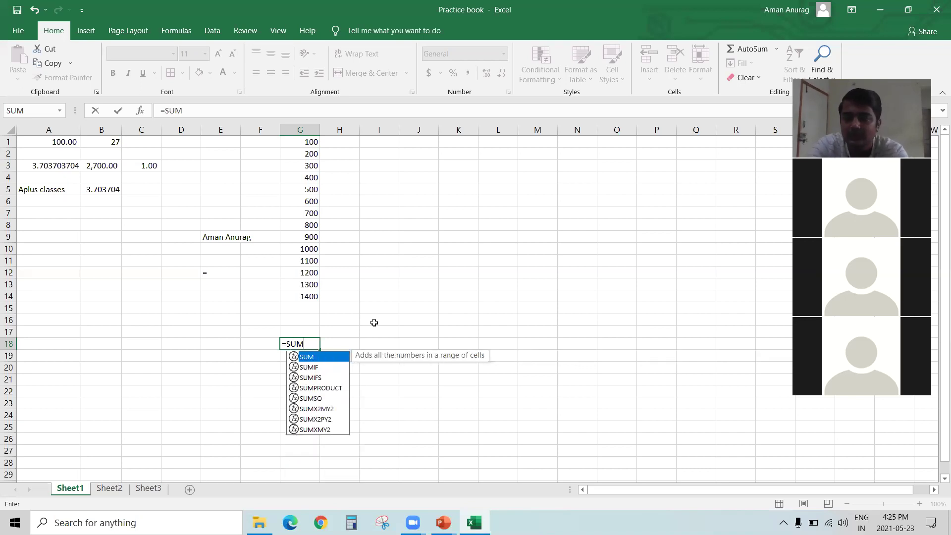
{"action": "type", "text": "1236"}
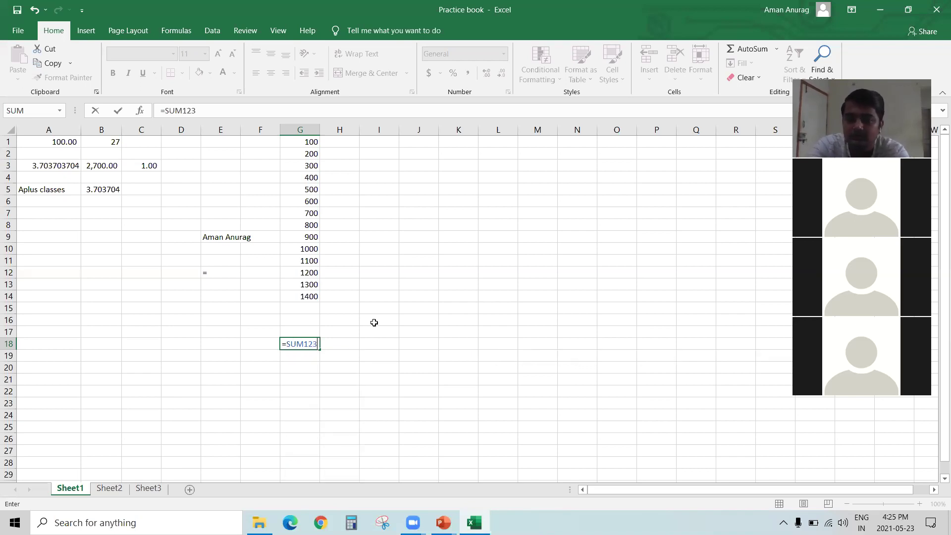
{"action": "key", "text": "Return"}
{"action": "key", "text": "Up"}
Step: Remove the digits from the formula in G18 and open the function's argument list so it reads =SUM(
{"action": "key", "text": "F2"}
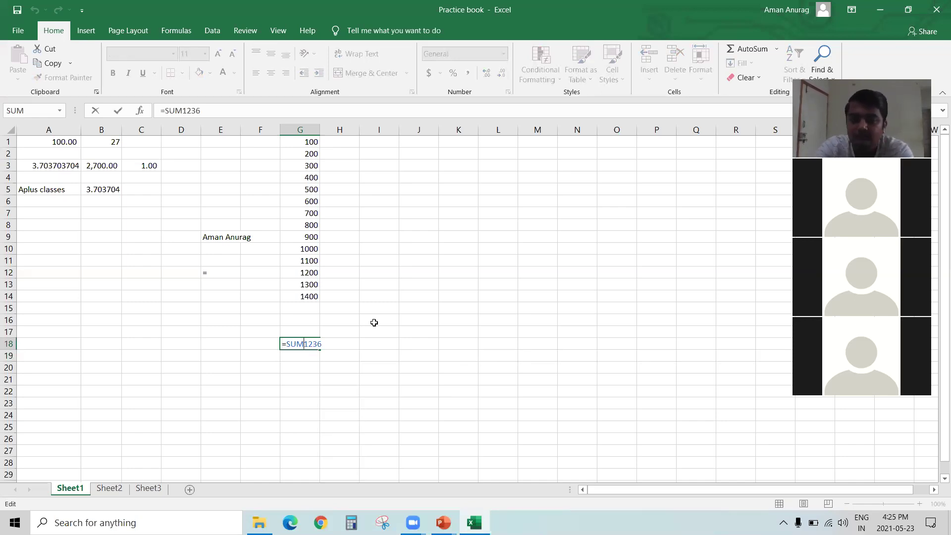
{"action": "key", "text": "Delete"}
{"action": "key", "text": "Delete"}
{"action": "key", "text": "Delete"}
{"action": "key", "text": "BackSpace"}
{"action": "type", "text": "M"}
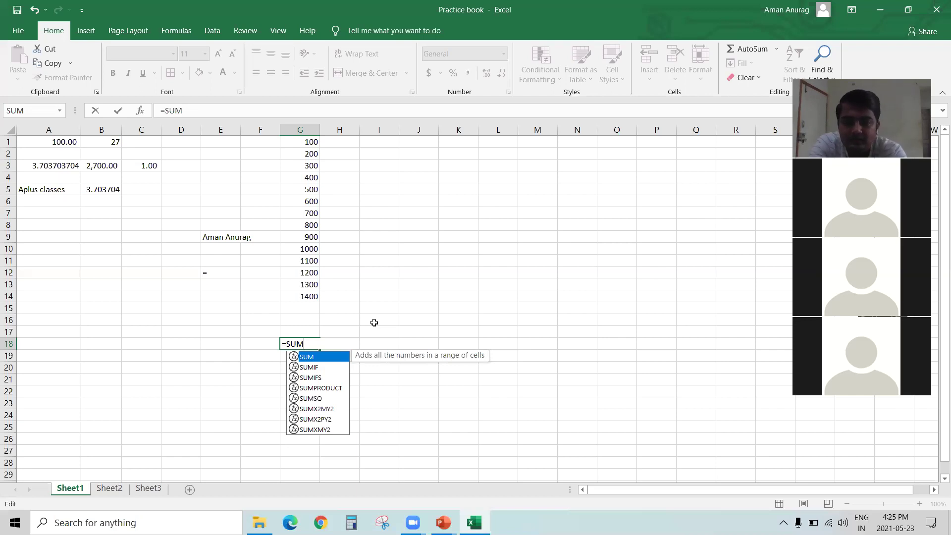
{"action": "type", "text": "("}
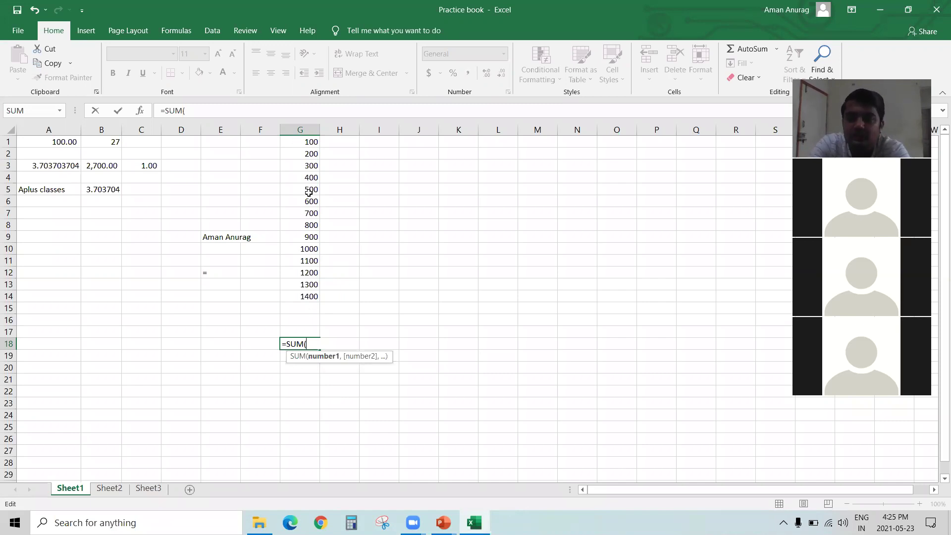
Step: Pick the SUM argument by starting at G1 and extending the range cell by cell to G14
{"action": "left_click", "coordinate": [297, 143]}
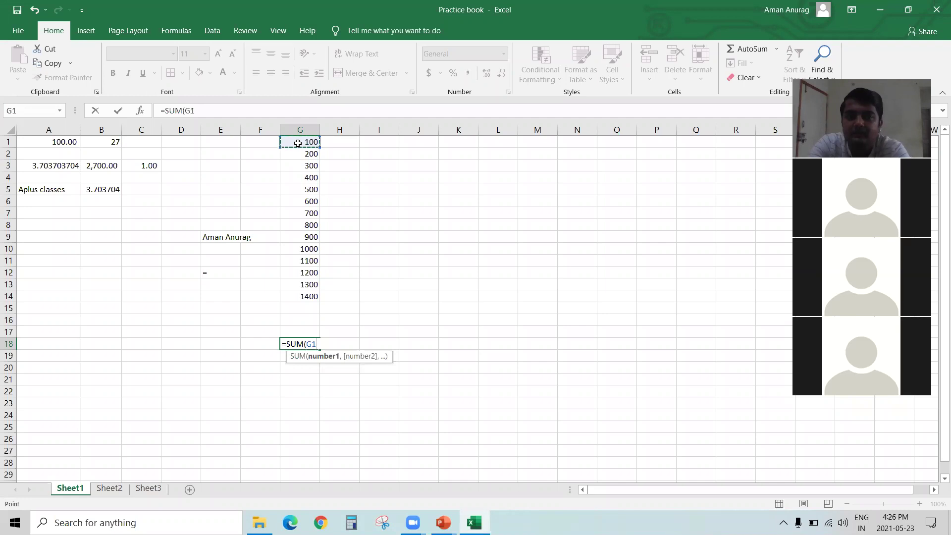
{"action": "key", "text": "shift+Down"}
{"action": "key", "text": "shift+Down"}
{"action": "key", "text": "shift+Down"}
{"action": "key", "text": "shift+Down"}
{"action": "key", "text": "shift+Down"}
{"action": "key", "text": "shift+Down"}
{"action": "key", "text": "shift+Down"}
{"action": "key", "text": "shift+Down"}
{"action": "key", "text": "shift+Down"}
{"action": "key", "text": "shift+Down"}
{"action": "key", "text": "shift+Down"}
{"action": "key", "text": "shift+Down"}
{"action": "key", "text": "shift+Down"}
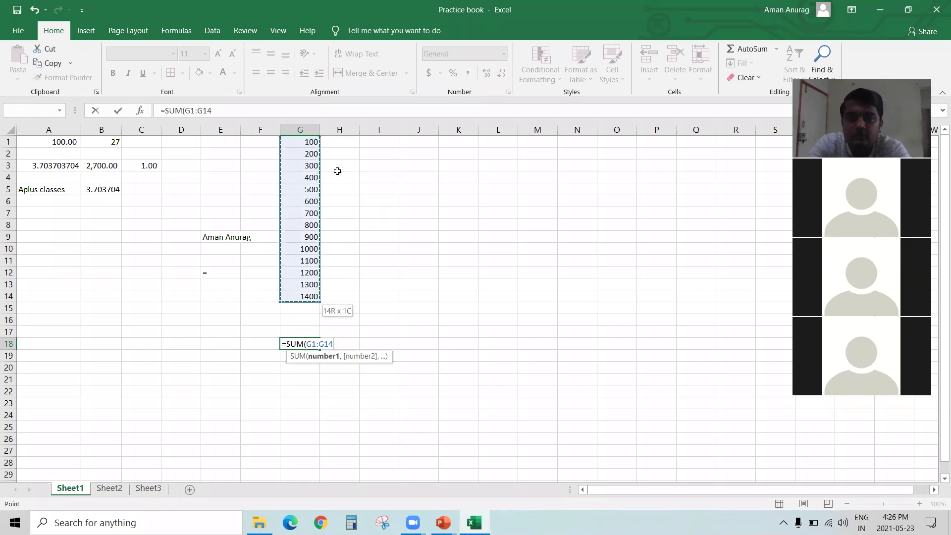
Step: Reselect G1:G14 as the SUM argument, then restart from G1 and extend the range down to G14 again
{"action": "left_click", "coordinate": [305, 144]}
{"action": "left_click_drag", "start_coordinate": [305, 144], "coordinate": [303, 296]}
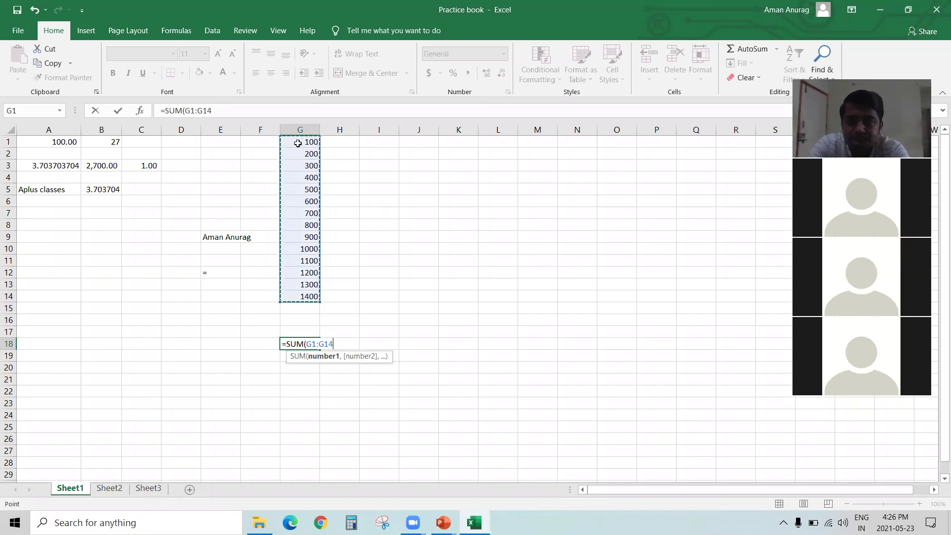
{"action": "left_click", "coordinate": [298, 144]}
{"action": "key", "text": "shift+Down"}
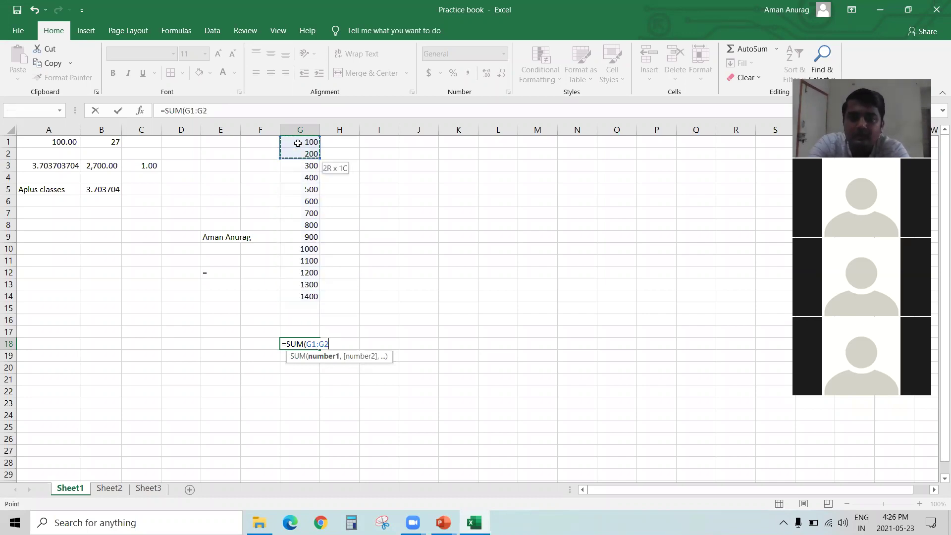
{"action": "key", "text": "shift+Down"}
{"action": "key", "text": "shift+Down"}
{"action": "key", "text": "shift+Down"}
{"action": "key", "text": "shift+Down"}
{"action": "key", "text": "shift+Down"}
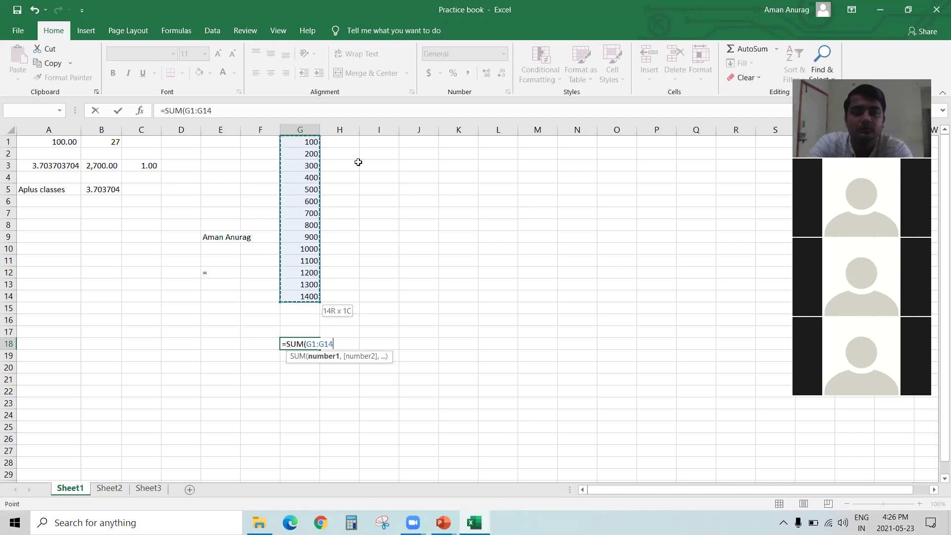
Step: Select G1:G14 in one sweep as the argument and complete the formula =SUM(G1:G14) in G18
{"action": "left_click", "coordinate": [300, 142]}
{"action": "left_click_drag", "start_coordinate": [300, 142], "coordinate": [305, 296]}
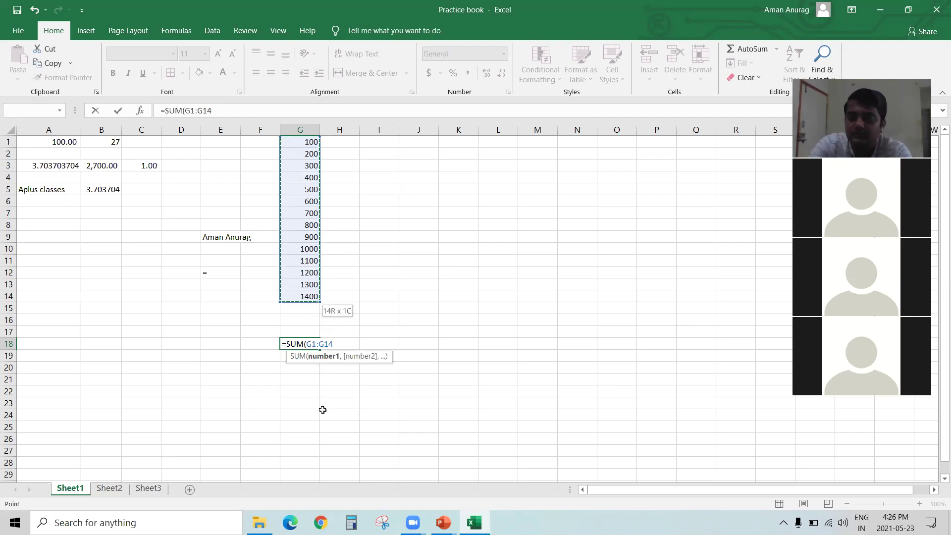
{"action": "type", "text": ")"}
{"action": "key", "text": "Return"}
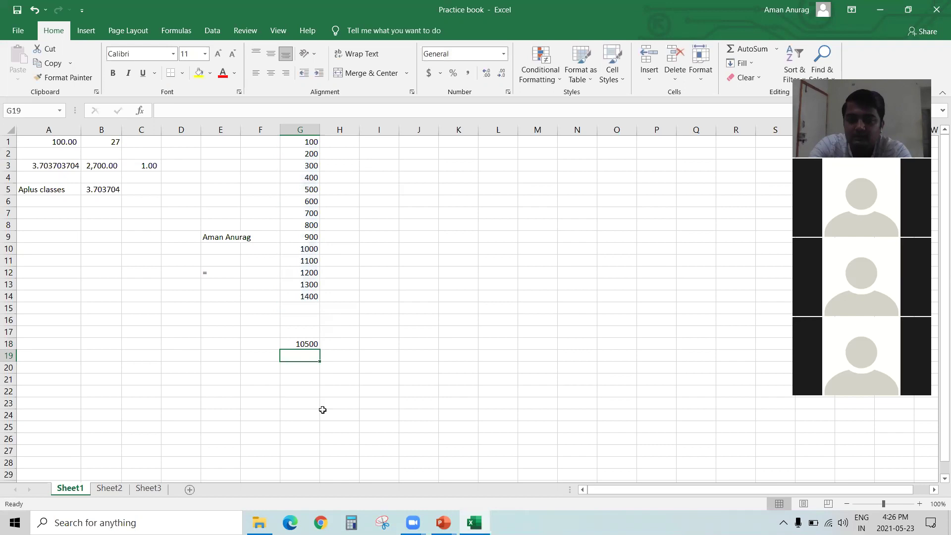
Step: Start a SUM formula in cell H18 and select the range G1:G14 as its argument
{"action": "key", "text": "Up"}
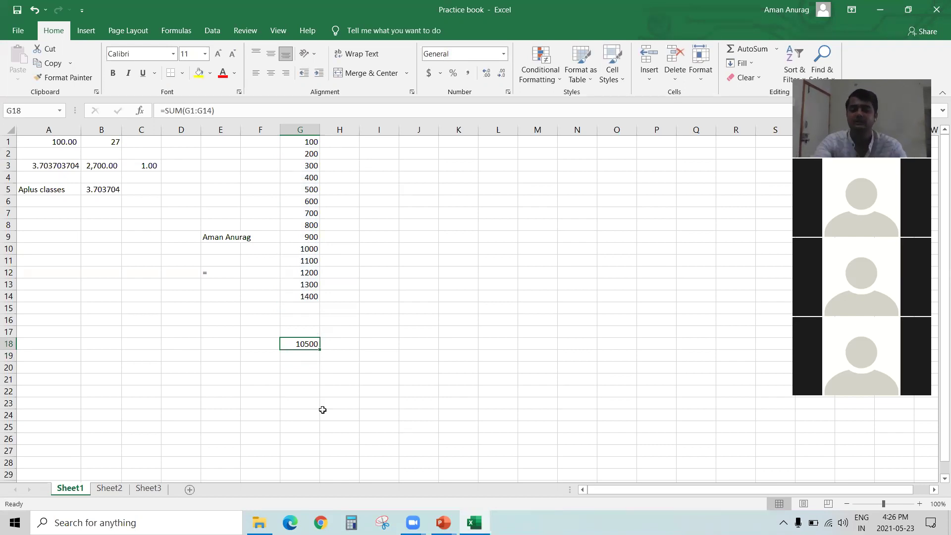
{"action": "key", "text": "Right"}
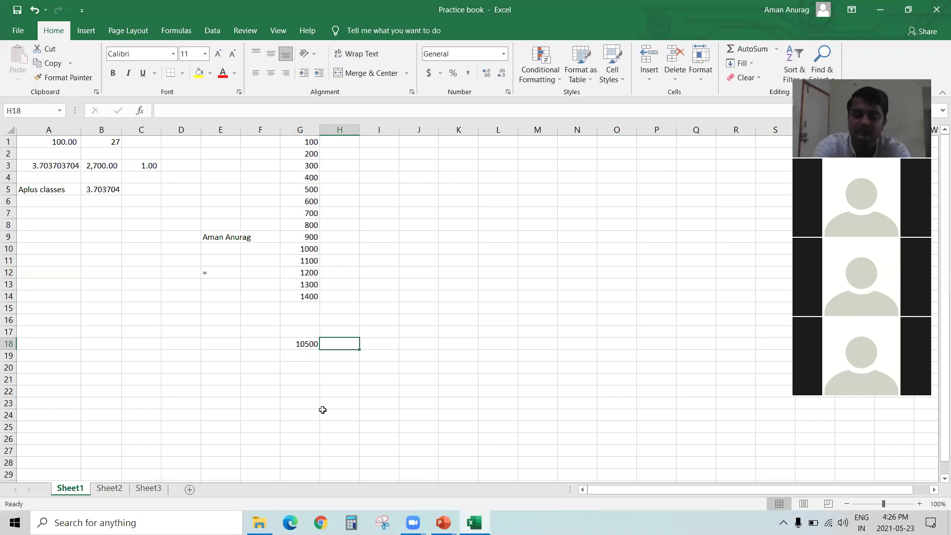
{"action": "type", "text": "=sum"}
{"action": "key", "text": "Tab"}
{"action": "key", "text": "Up"}
{"action": "key", "text": "Up"}
{"action": "key", "text": "Up"}
{"action": "key", "text": "Up"}
{"action": "key", "text": "Up"}
{"action": "key", "text": "Up"}
{"action": "key", "text": "Up"}
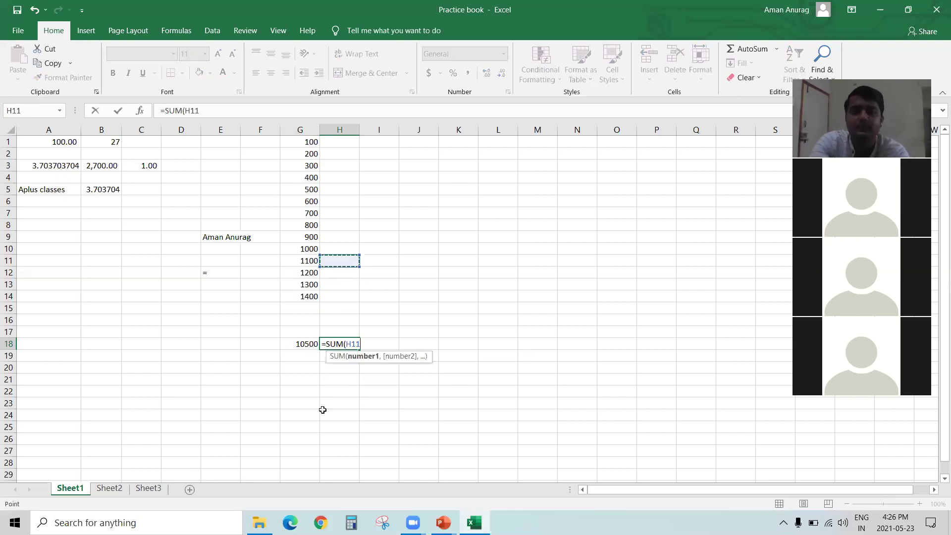
{"action": "key", "text": "Up"}
{"action": "key", "text": "ctrl+Up"}
{"action": "key", "text": "Left"}
{"action": "key", "text": "ctrl+shift+Down"}
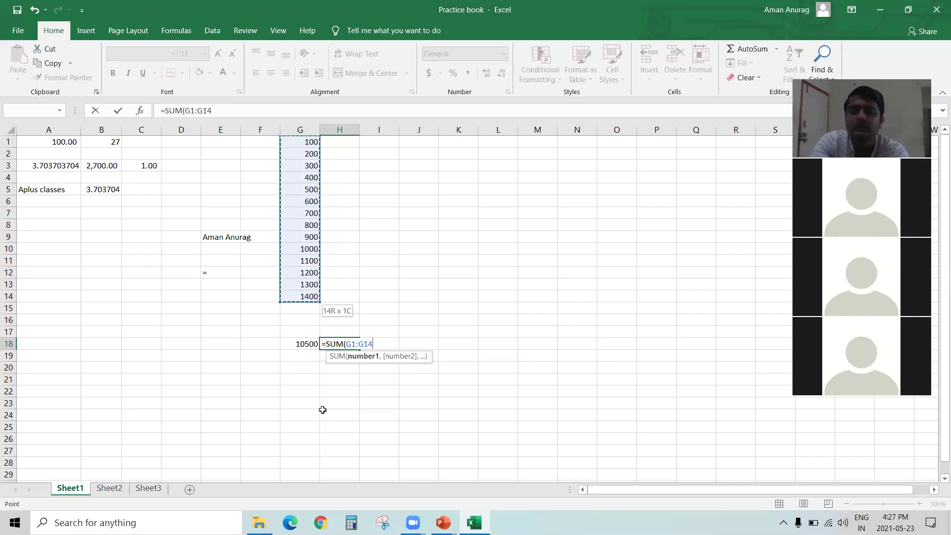
Step: Leave out the closing parenthesis and enter the H18 formula as =SUM(G1:G14
{"action": "type", "text": ")"}
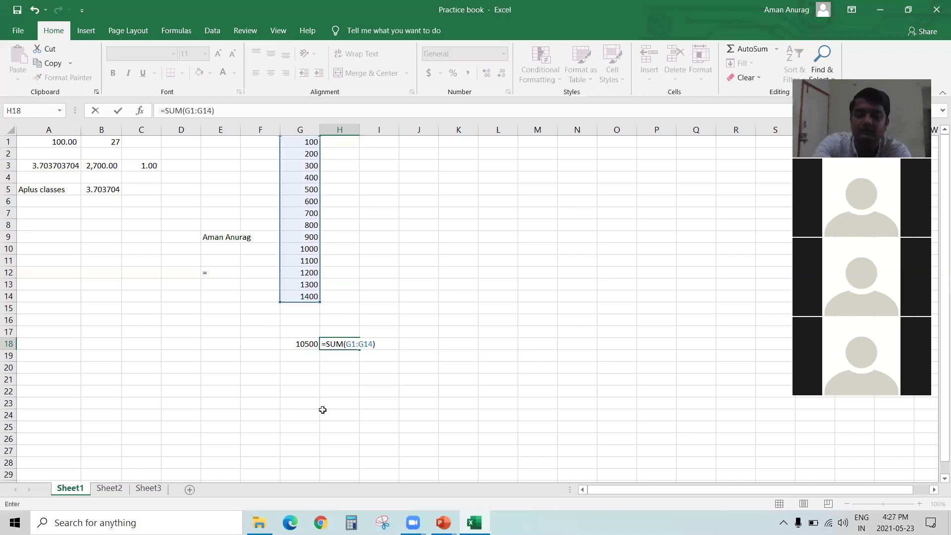
{"action": "key", "text": "BackSpace"}
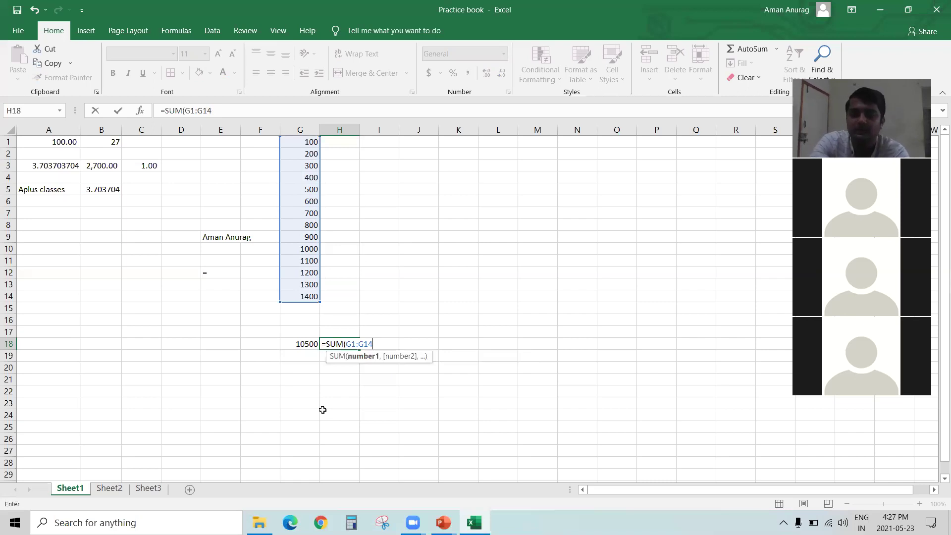
{"action": "key", "text": "Return"}
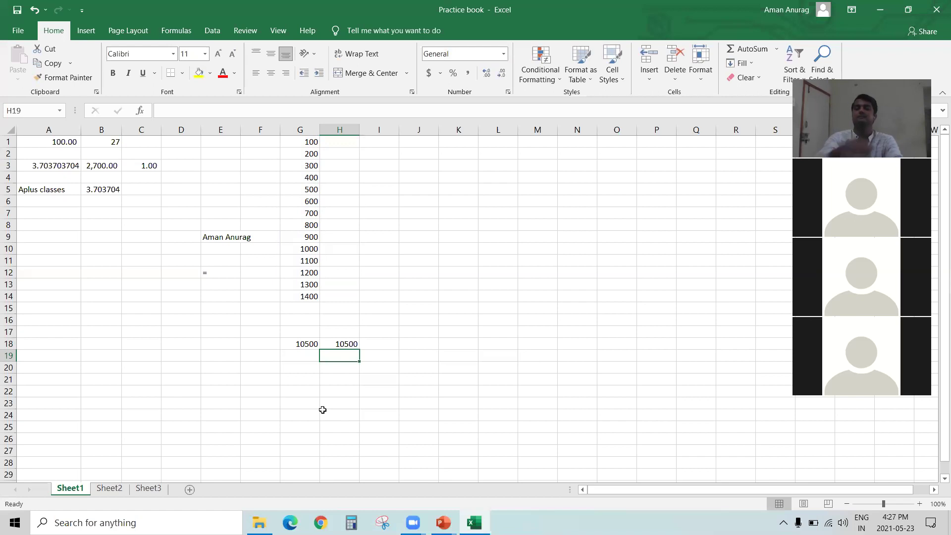
Step: Insert an AutoSum in cell G16 and adjust its range to G1:G14
{"action": "key", "text": "Left"}
{"action": "key", "text": "Left"}
{"action": "key", "text": "Up"}
{"action": "key", "text": "Right"}
{"action": "key", "text": "Up"}
{"action": "key", "text": "Up"}
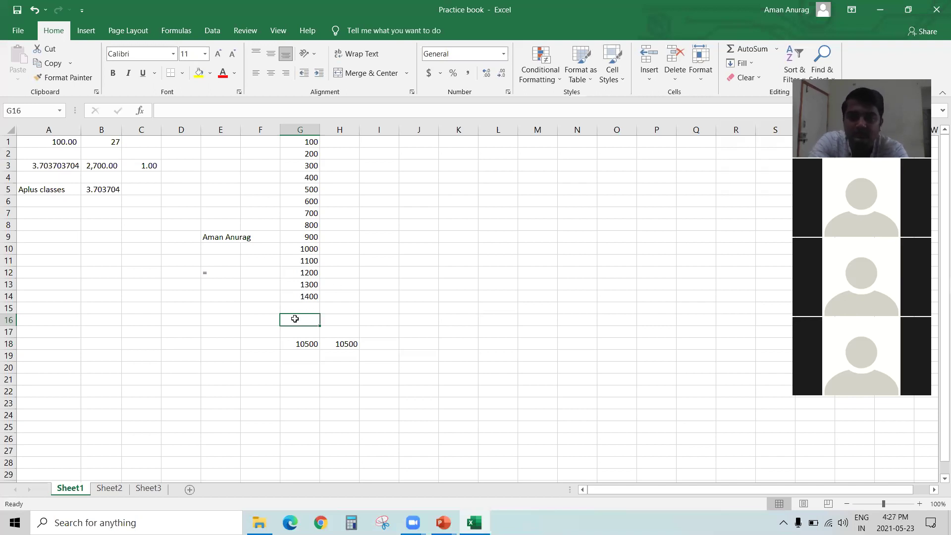
{"action": "left_click", "coordinate": [748, 48]}
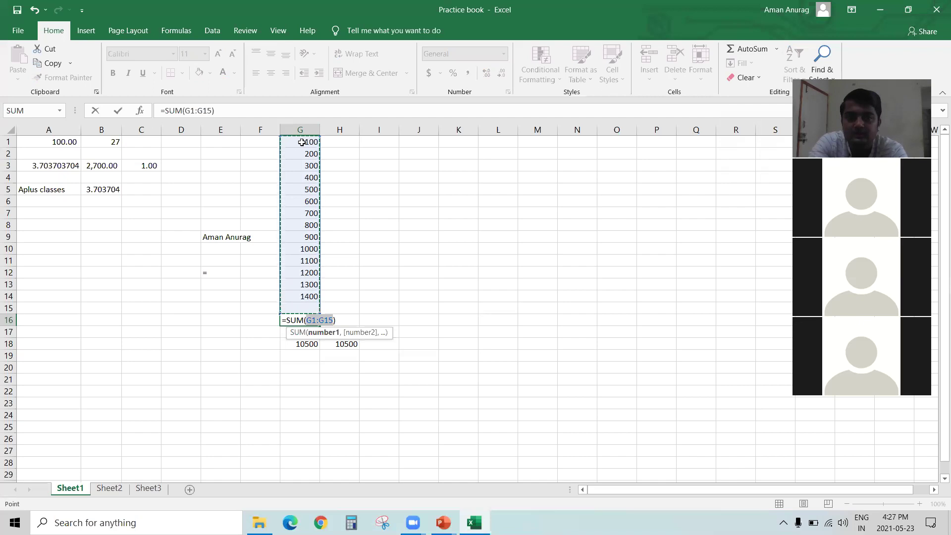
{"action": "left_click_drag", "start_coordinate": [303, 142], "coordinate": [298, 296]}
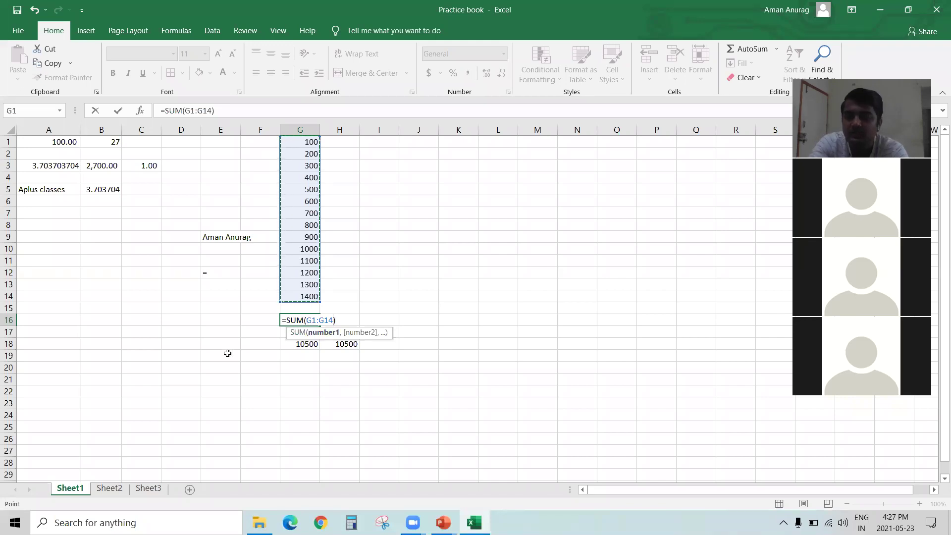
{"action": "key", "text": "Return"}
{"action": "key", "text": "Up"}
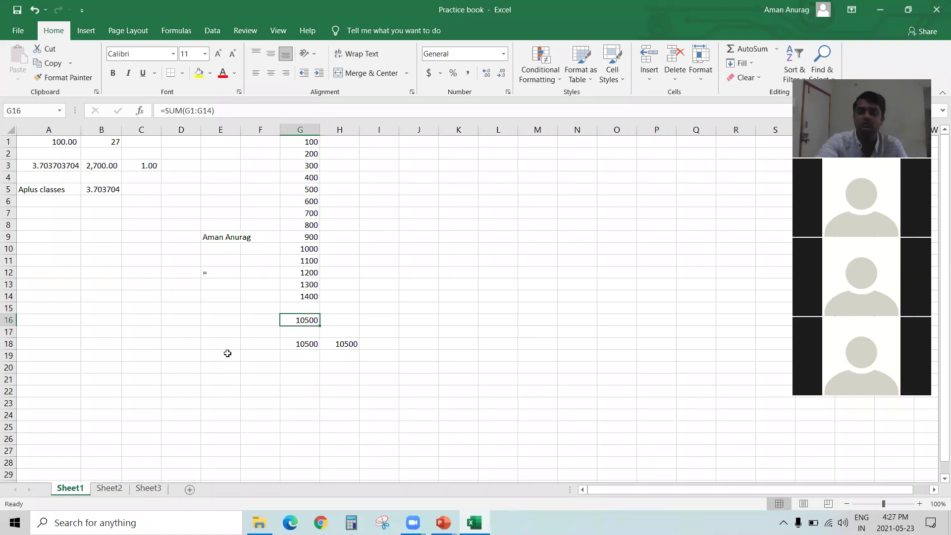
{"action": "key", "text": "Down"}
{"action": "key", "text": "Up"}
{"action": "key", "text": "Down"}
{"action": "key", "text": "Up"}
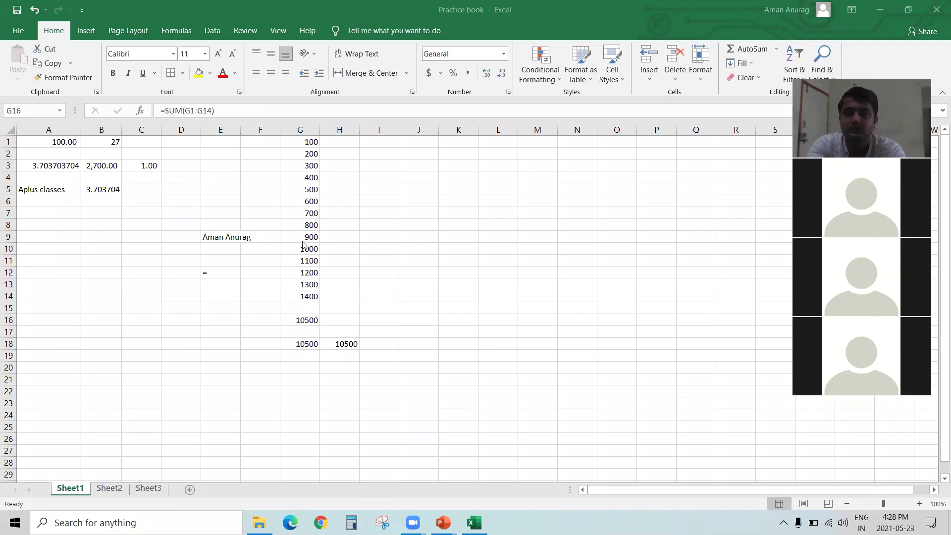
{"action": "left_click", "coordinate": [310, 349]}
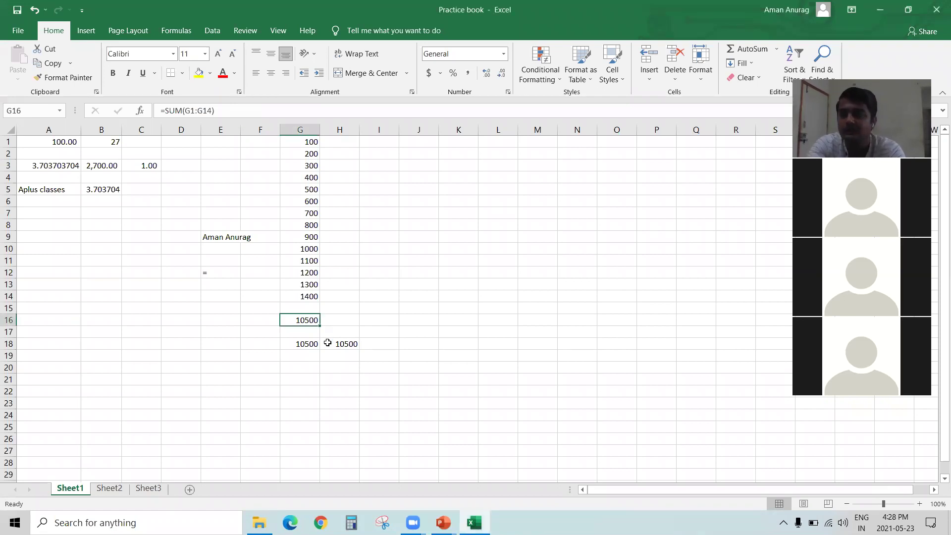
Step: Highlight the summed numbers from G14 up to G1, check the formula in G16, and highlight G1 down to G14
{"action": "key", "text": "Up"}
{"action": "key", "text": "Up"}
{"action": "key", "text": "shift+Up"}
{"action": "key", "text": "shift+Up"}
{"action": "key", "text": "shift+Up"}
{"action": "key", "text": "shift+Up"}
{"action": "key", "text": "shift+Up"}
{"action": "key", "text": "shift+Up"}
{"action": "key", "text": "shift+Up"}
{"action": "key", "text": "shift+Up"}
{"action": "key", "text": "shift+Up"}
{"action": "key", "text": "shift+Up"}
{"action": "key", "text": "shift+Up"}
{"action": "key", "text": "shift+Up"}
{"action": "key", "text": "shift+Up"}
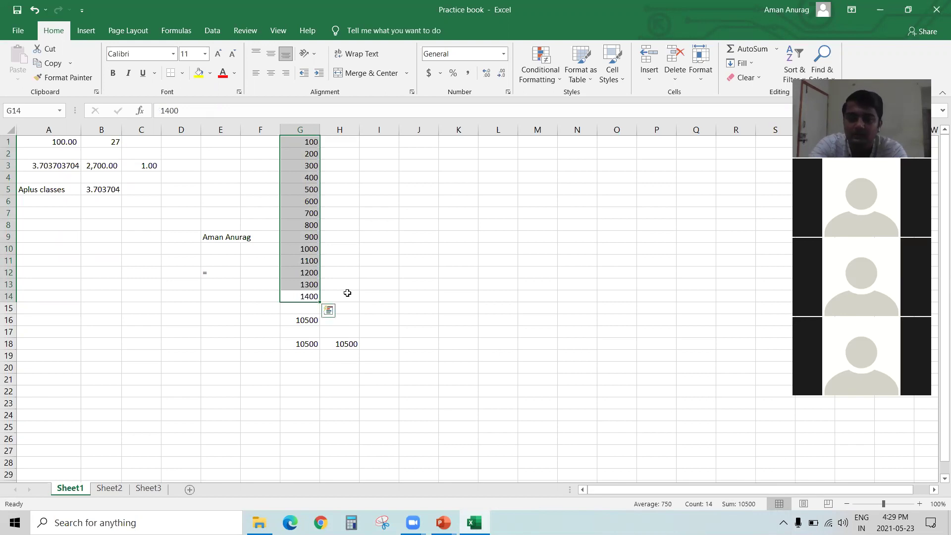
{"action": "left_click", "coordinate": [293, 320]}
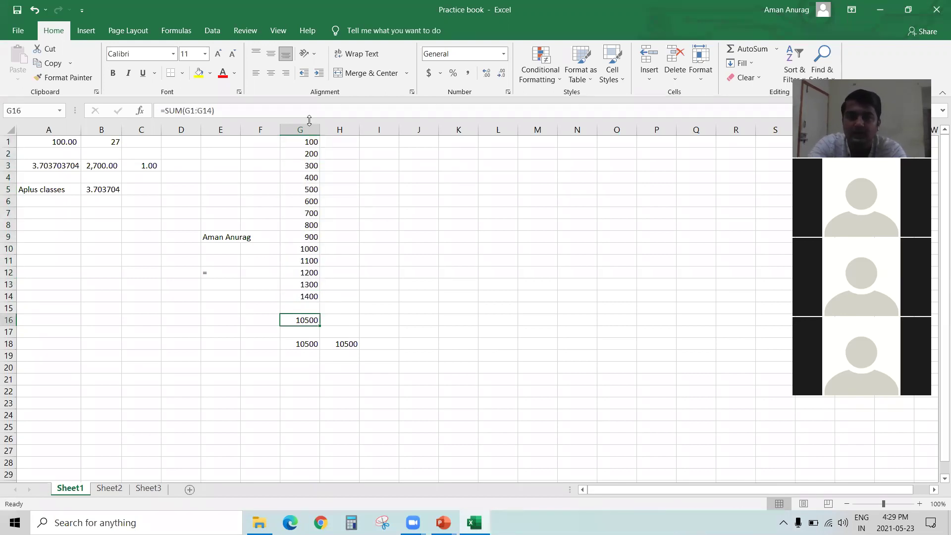
{"action": "left_click_drag", "start_coordinate": [303, 143], "coordinate": [300, 297]}
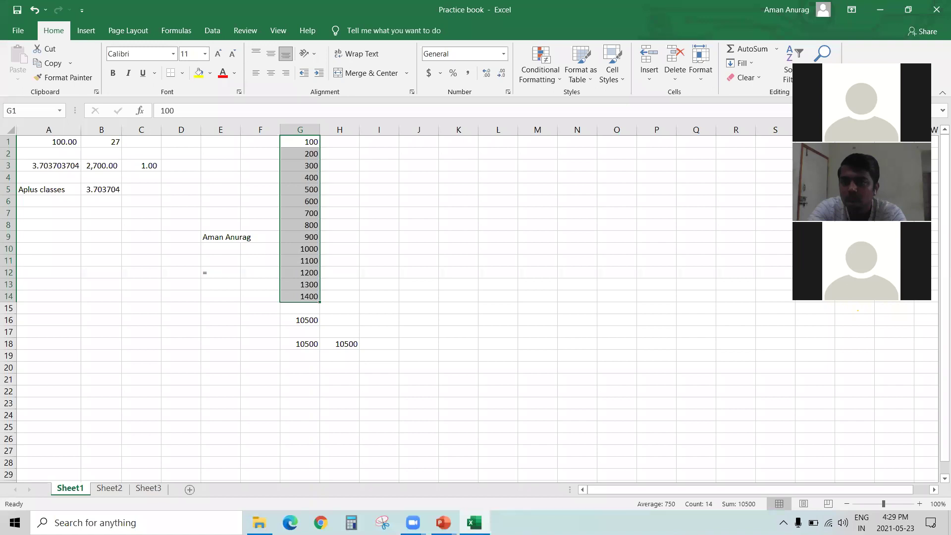
Step: Deselect the column G range and switch to the PowerPoint slide show at the slide on the SUM function
{"action": "left_click", "coordinate": [276, 323]}
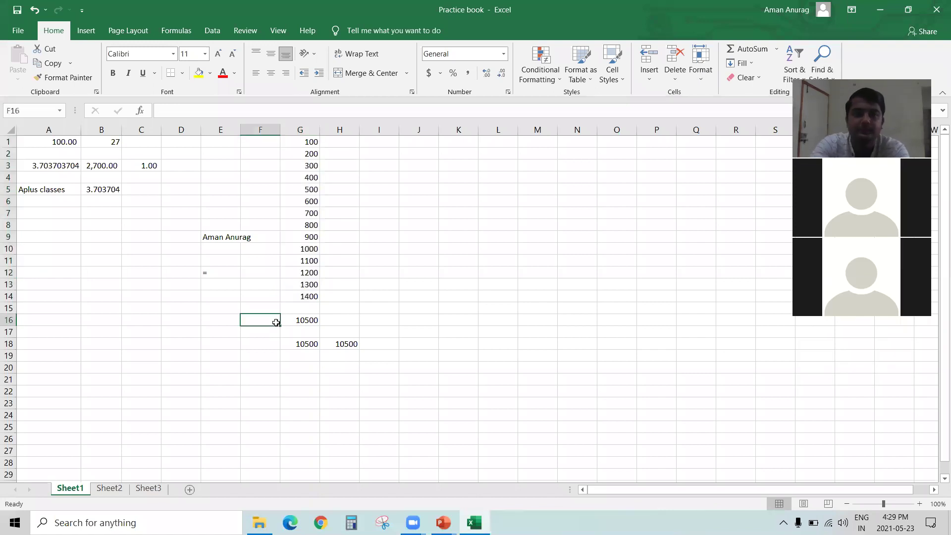
{"action": "left_click", "coordinate": [337, 36]}
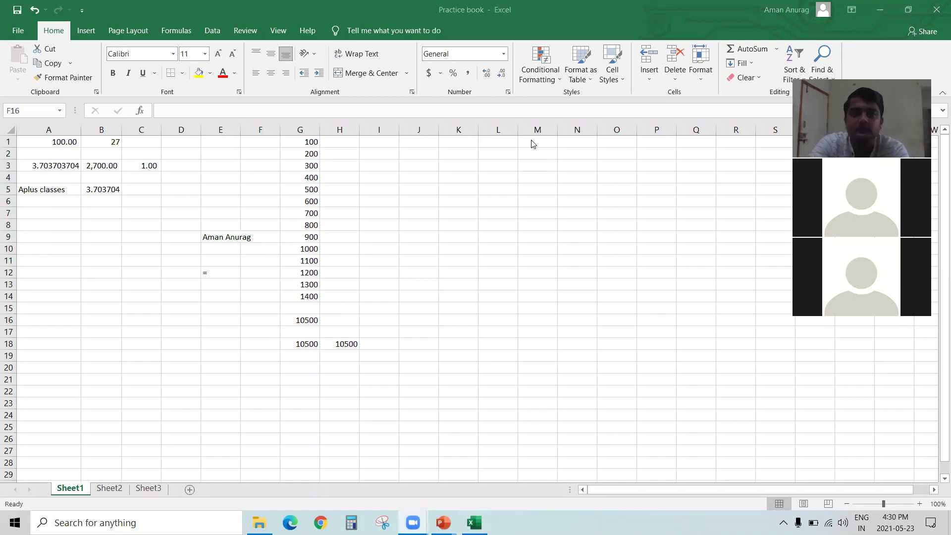
{"action": "left_click", "coordinate": [205, 311]}
{"action": "key", "text": "alt+Tab"}
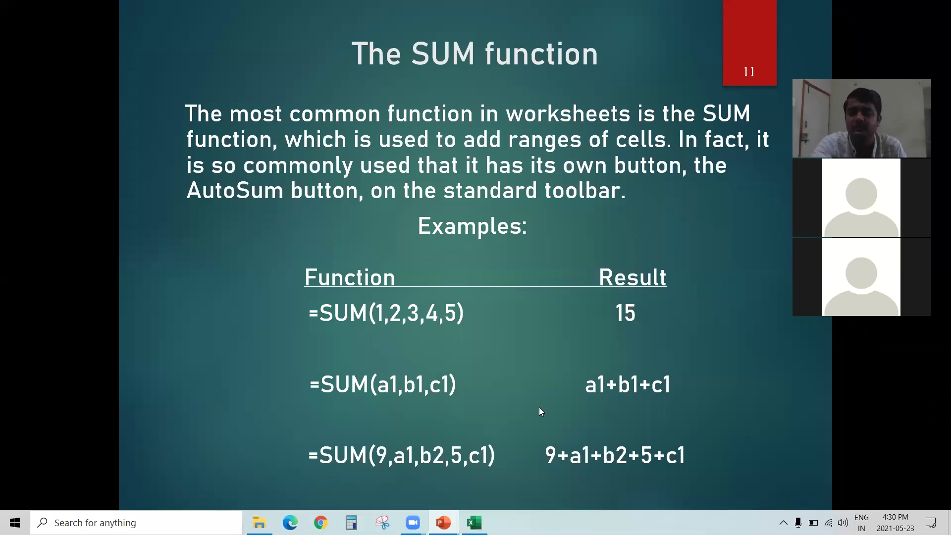
Step: Switch to the Excel practice workbook and enter the formula =G14+G13+G12+G11 in cell I14
{"action": "key", "text": "alt+Tab"}
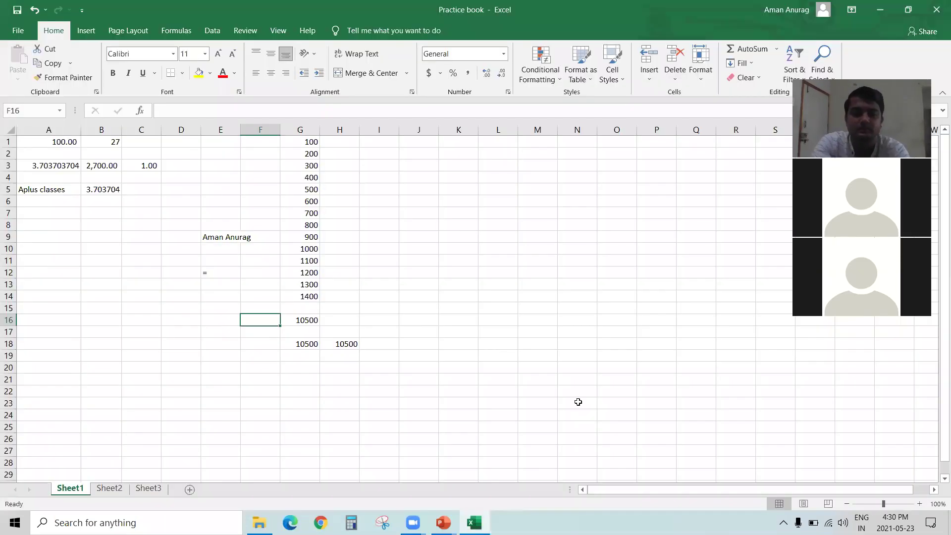
{"action": "key", "text": "Right"}
{"action": "key", "text": "Right"}
{"action": "key", "text": "Up"}
{"action": "key", "text": "Up"}
{"action": "key", "text": "Up"}
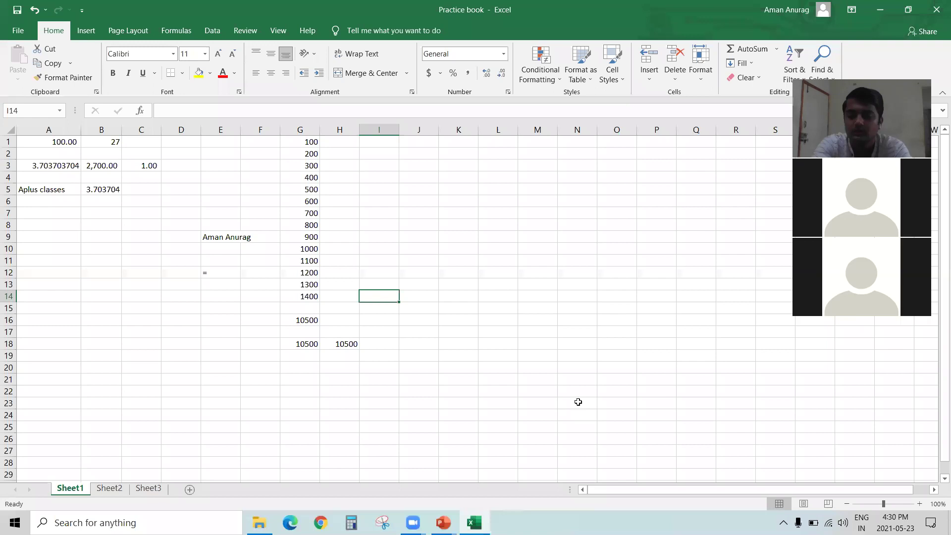
{"action": "type", "text": "="}
{"action": "key", "text": "Left"}
{"action": "key", "text": "Left"}
{"action": "type", "text": "+"}
{"action": "key", "text": "Up"}
{"action": "key", "text": "Left"}
{"action": "key", "text": "Left"}
{"action": "type", "text": "+"}
{"action": "key", "text": "Up"}
{"action": "key", "text": "Left"}
{"action": "key", "text": "Left"}
{"action": "key", "text": "Up"}
{"action": "type", "text": "+"}
{"action": "key", "text": "Down"}
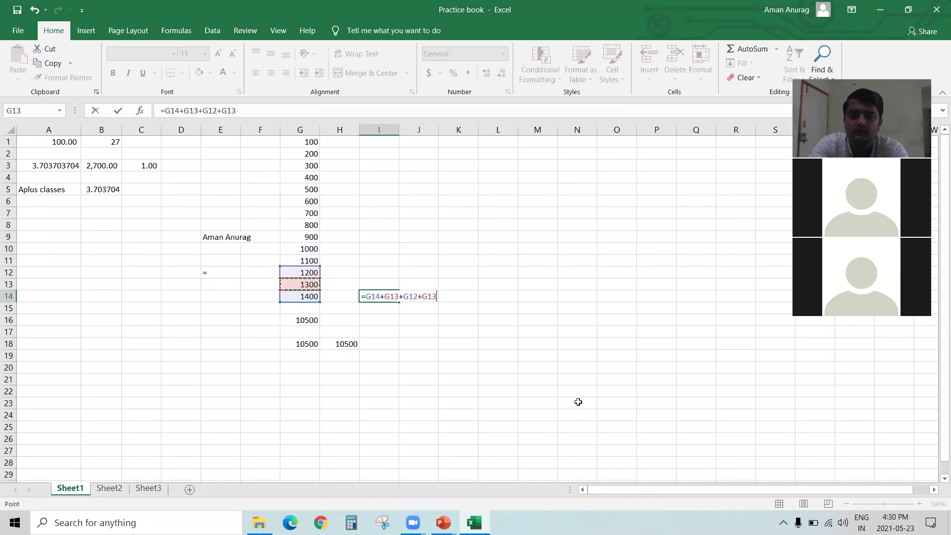
{"action": "key", "text": "Up"}
{"action": "key", "text": "Up"}
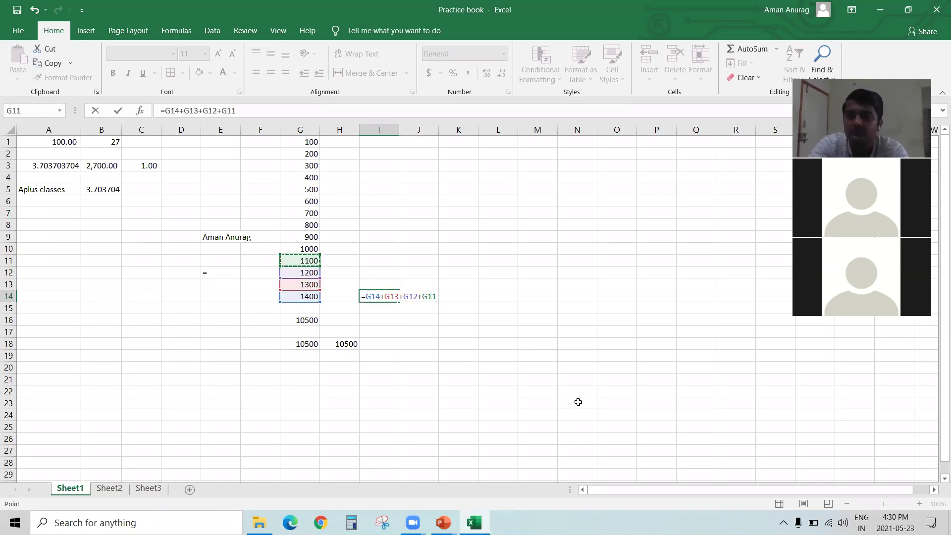
{"action": "key", "text": "Return"}
{"action": "key", "text": "Up"}
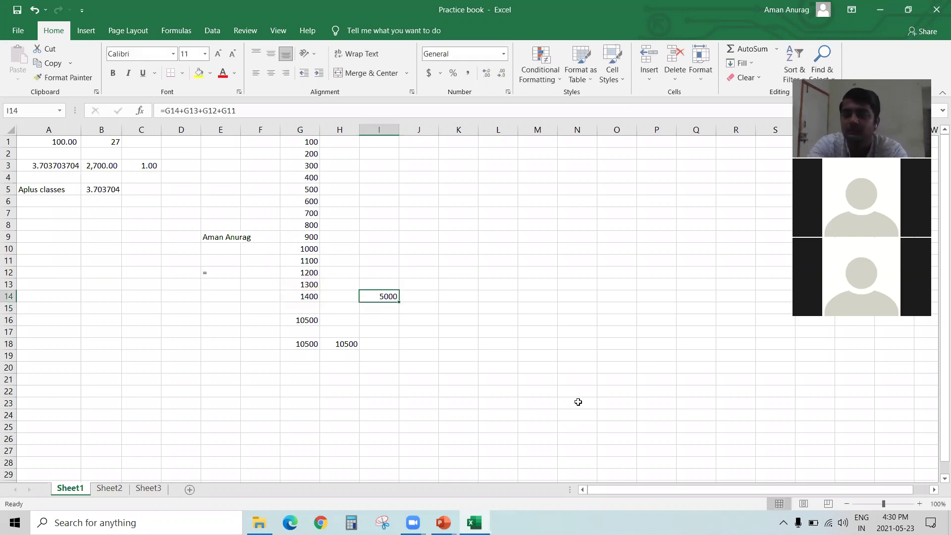
Step: Select cell G14, switch back to the PowerPoint slide show and advance to the slide on the sum of a range
{"action": "key", "text": "Down"}
{"action": "key", "text": "Up"}
{"action": "key", "text": "Left"}
{"action": "key", "text": "Left"}
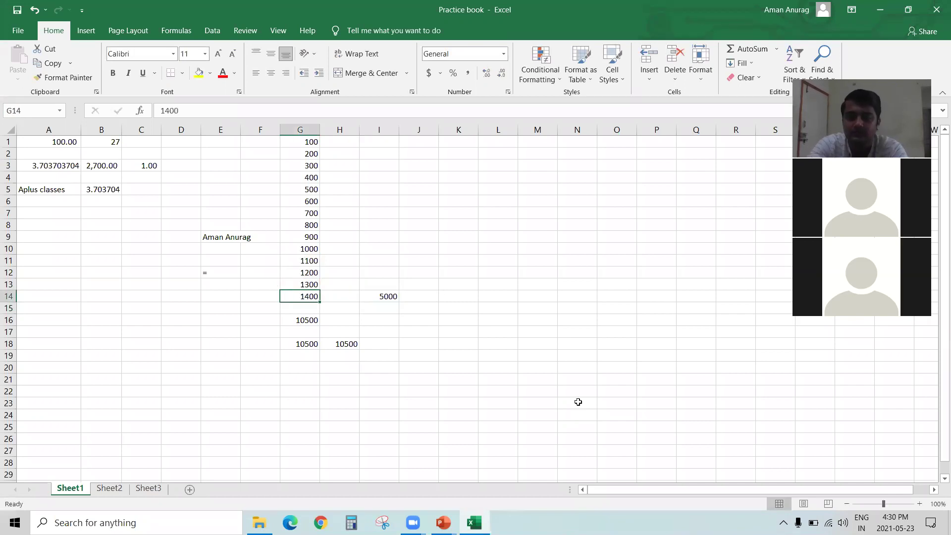
{"action": "key", "text": "alt+Tab"}
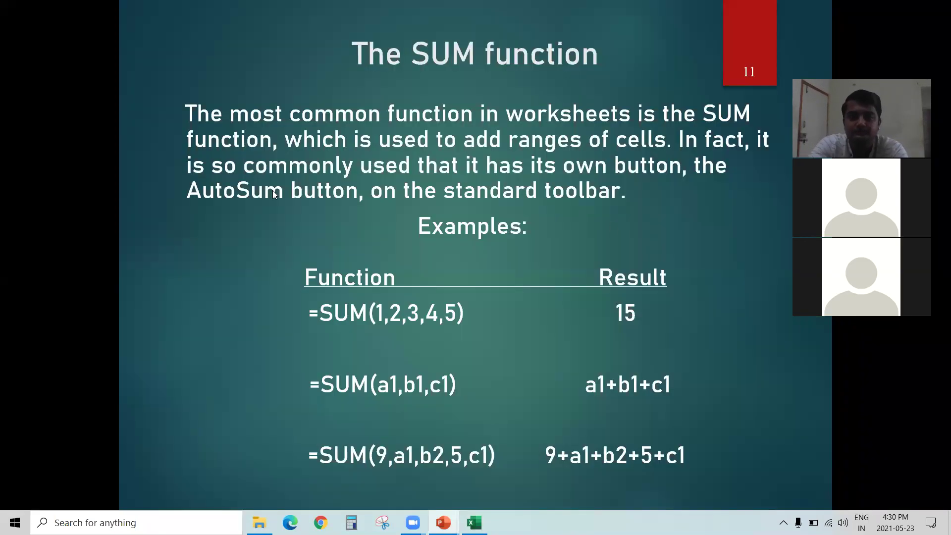
{"action": "key", "text": "Right"}
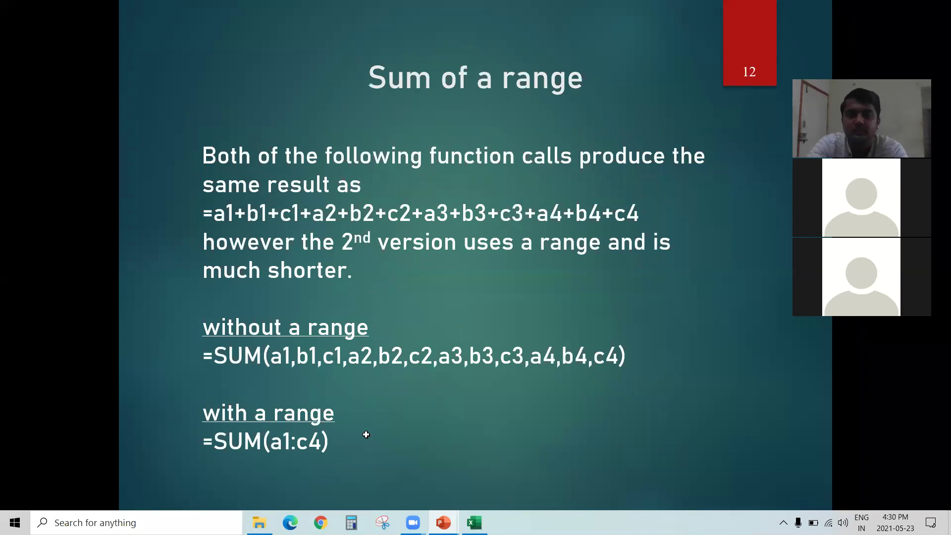
Step: Highlight G1:G14 in the Excel workbook, and return to the slide show to show the Relative Cell References slide
{"action": "key", "text": "alt+Tab"}
{"action": "left_click", "coordinate": [298, 137]}
{"action": "left_click_drag", "start_coordinate": [298, 136], "coordinate": [311, 291]}
{"action": "key", "text": "alt+Tab"}
{"action": "left_click", "coordinate": [310, 291]}
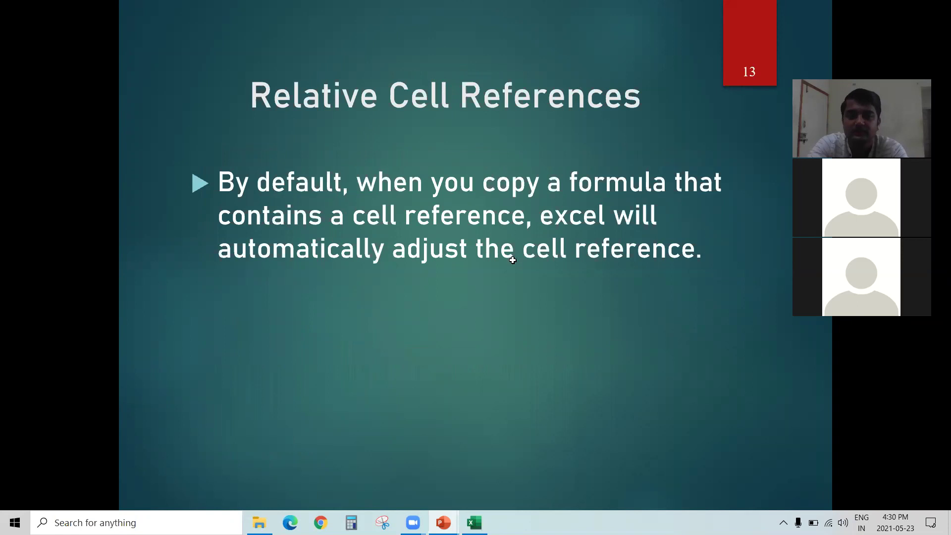
Step: Switch to the Excel workbook and inspect the range used by the SUM formula in cell G16 without changing it
{"action": "key", "text": "alt+Tab"}
{"action": "key", "text": "Right"}
{"action": "key", "text": "Right"}
{"action": "key", "text": "Right"}
{"action": "key", "text": "Left"}
{"action": "key", "text": "Left"}
{"action": "key", "text": "Left"}
{"action": "key", "text": "Down"}
{"action": "key", "text": "Down"}
{"action": "key", "text": "Down"}
{"action": "key", "text": "Down"}
{"action": "key", "text": "Down"}
{"action": "key", "text": "Down"}
{"action": "key", "text": "Down"}
{"action": "key", "text": "Down"}
{"action": "key", "text": "Down"}
{"action": "key", "text": "Down"}
{"action": "key", "text": "Down"}
{"action": "key", "text": "Down"}
{"action": "key", "text": "Down"}
{"action": "key", "text": "Down"}
{"action": "key", "text": "Down"}
{"action": "key", "text": "Down"}
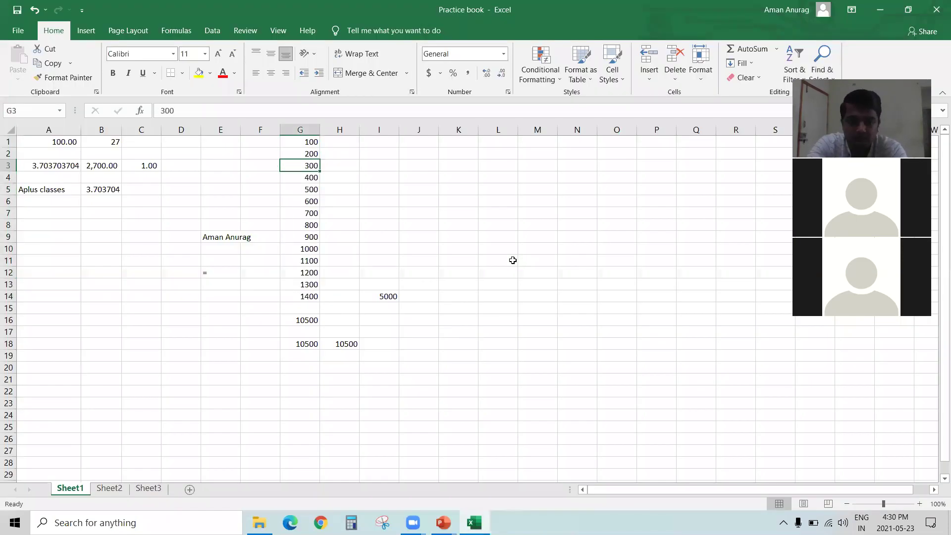
{"action": "key", "text": "Up"}
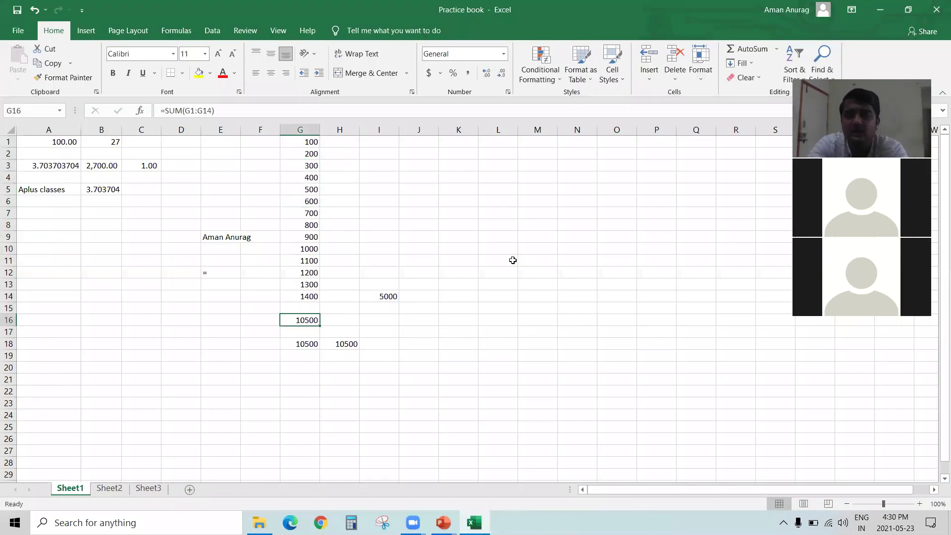
{"action": "key", "text": "F2"}
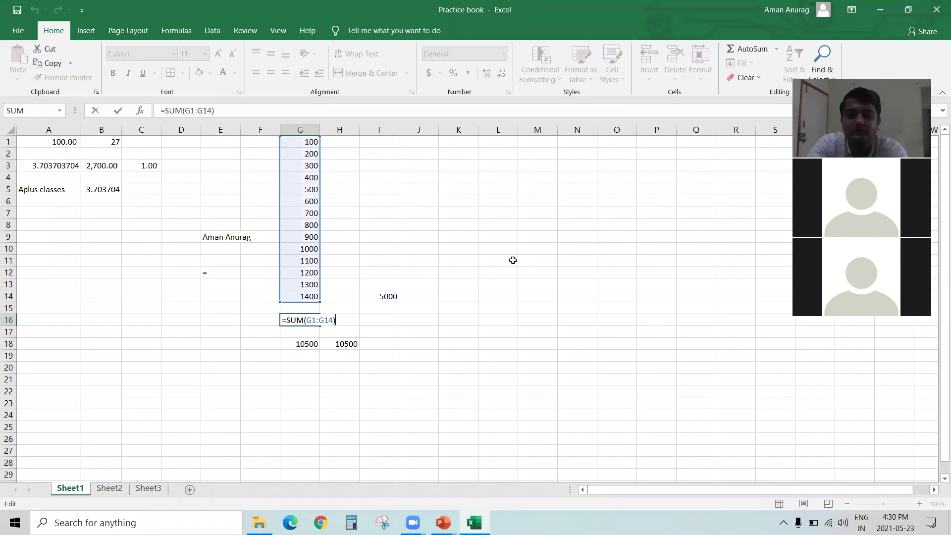
{"action": "key", "text": "Escape"}
{"action": "key", "text": "F2"}
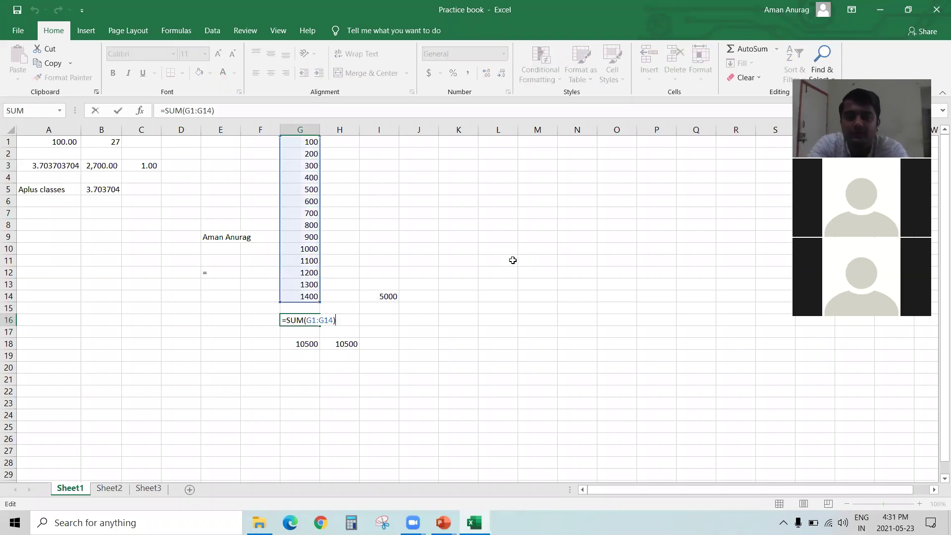
{"action": "key", "text": "Escape"}
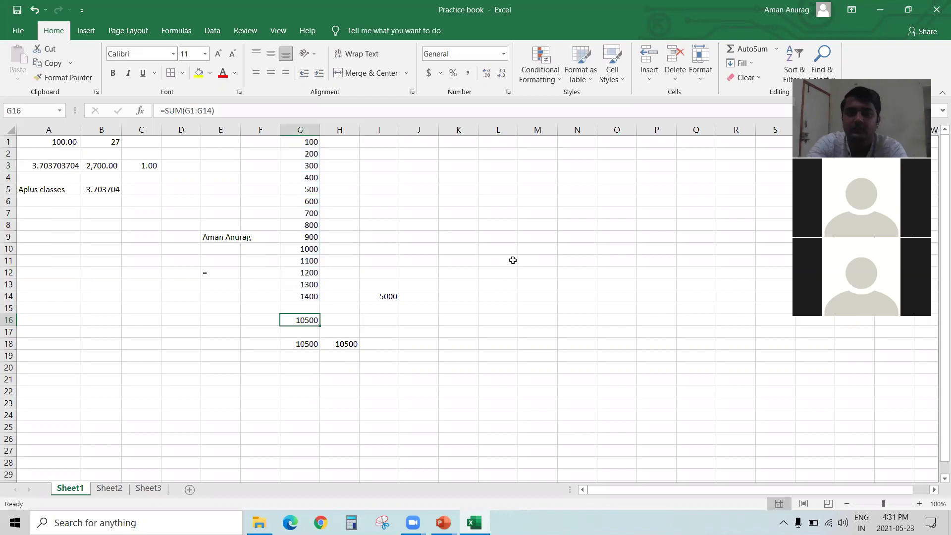
Step: Enter 200 in cell J1 and 400 in cell J2
{"action": "key", "text": "Up"}
{"action": "key", "text": "Up"}
{"action": "key", "text": "ctrl+Up"}
{"action": "key", "text": "Right"}
{"action": "key", "text": "Right"}
{"action": "key", "text": "Right"}
{"action": "type", "text": "200"}
{"action": "key", "text": "Return"}
{"action": "type", "text": "400"}
{"action": "key", "text": "Return"}
Step: Fill the number series from J1:J2 down to cell J14
{"action": "key", "text": "Up"}
{"action": "key", "text": "Up"}
{"action": "key", "text": "shift+Down"}
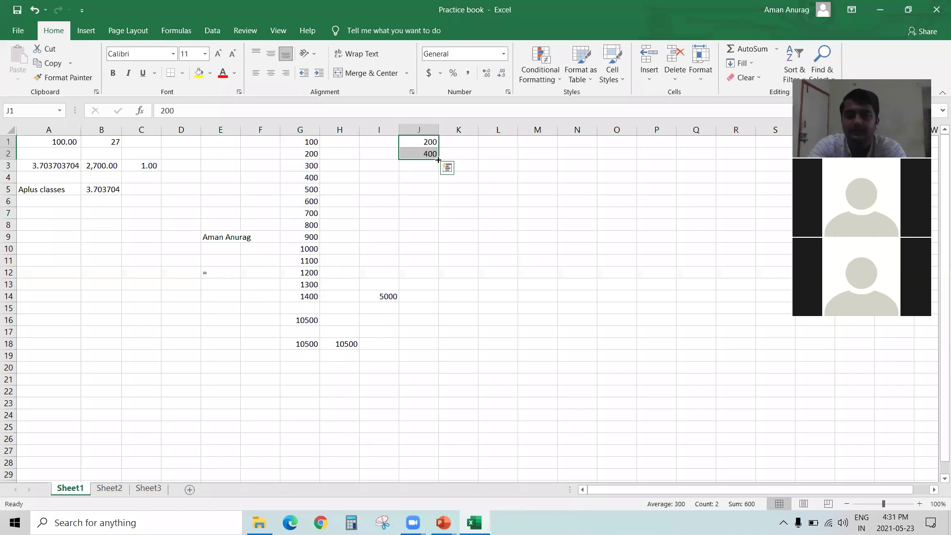
{"action": "left_click_drag", "start_coordinate": [438, 158], "coordinate": [436, 297]}
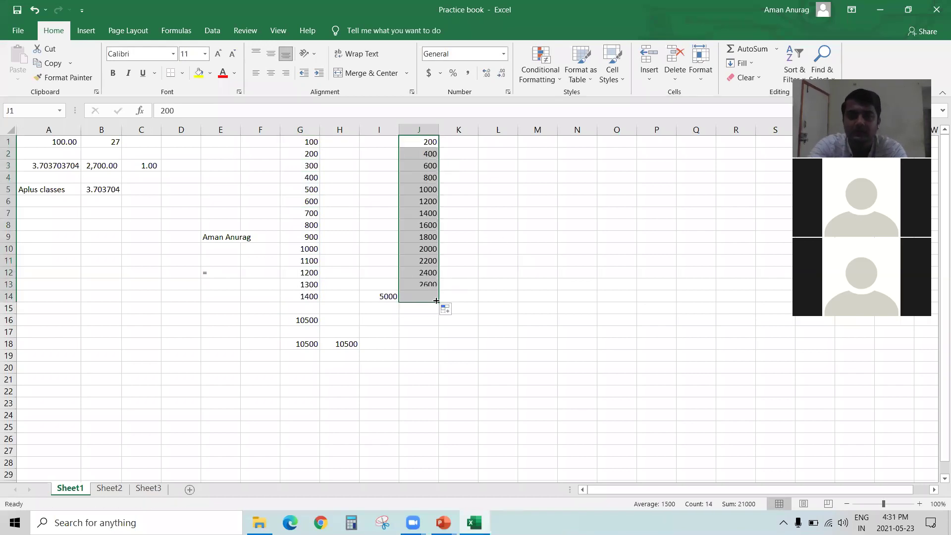
Step: Clear the addition formula from cell I14
{"action": "left_click", "coordinate": [379, 296]}
{"action": "key", "text": "Delete"}
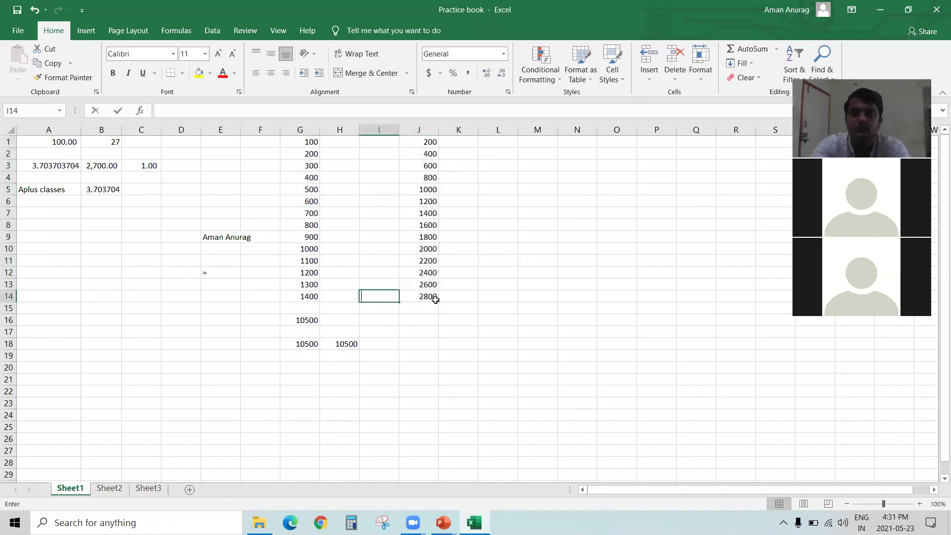
{"action": "left_click", "coordinate": [435, 297]}
{"action": "left_click", "coordinate": [436, 303]}
Step: Copy the SUM formula from cell G16 and paste it into cell J16
{"action": "key", "text": "Left"}
{"action": "key", "text": "Left"}
{"action": "key", "text": "Left"}
{"action": "key", "text": "Up"}
{"action": "key", "text": "Right"}
{"action": "key", "text": "Right"}
{"action": "key", "text": "Right"}
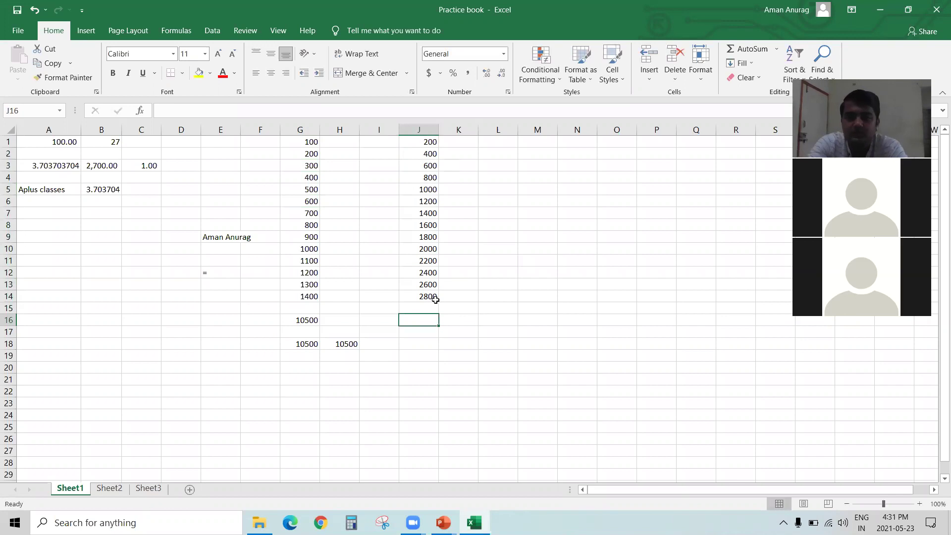
{"action": "key", "text": "Left"}
{"action": "key", "text": "Left"}
{"action": "key", "text": "Left"}
{"action": "key", "text": "Left"}
{"action": "key", "text": "Right"}
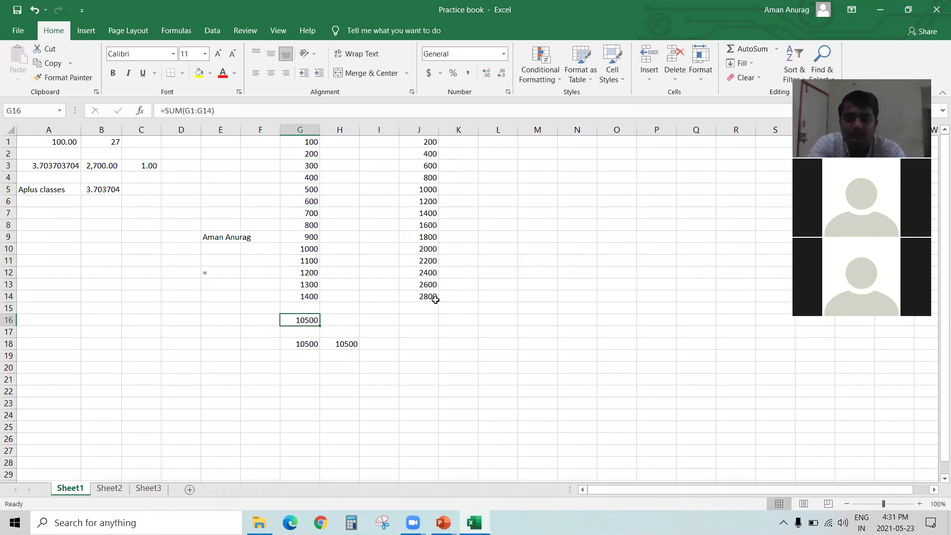
{"action": "key", "text": "ctrl+c"}
{"action": "key", "text": "Right"}
{"action": "key", "text": "Right"}
{"action": "key", "text": "Right"}
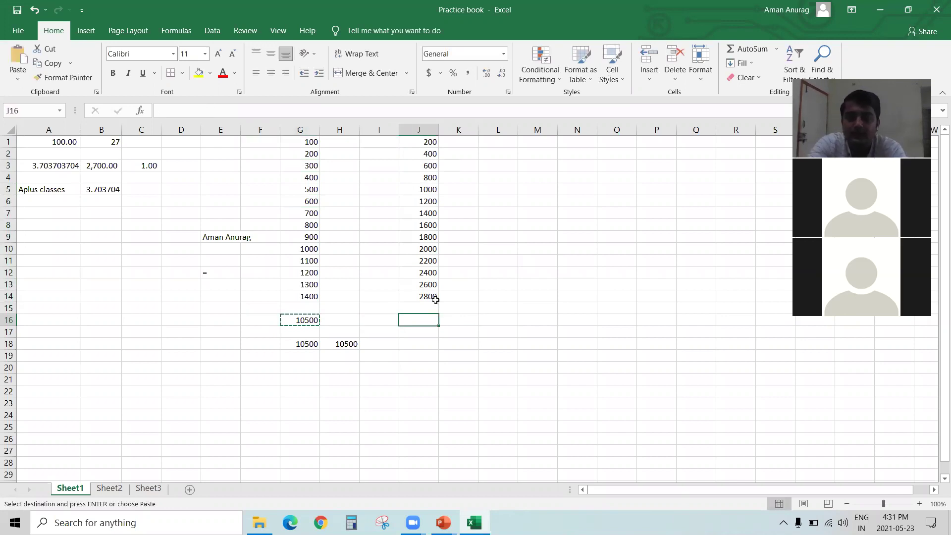
{"action": "key", "text": "Return"}
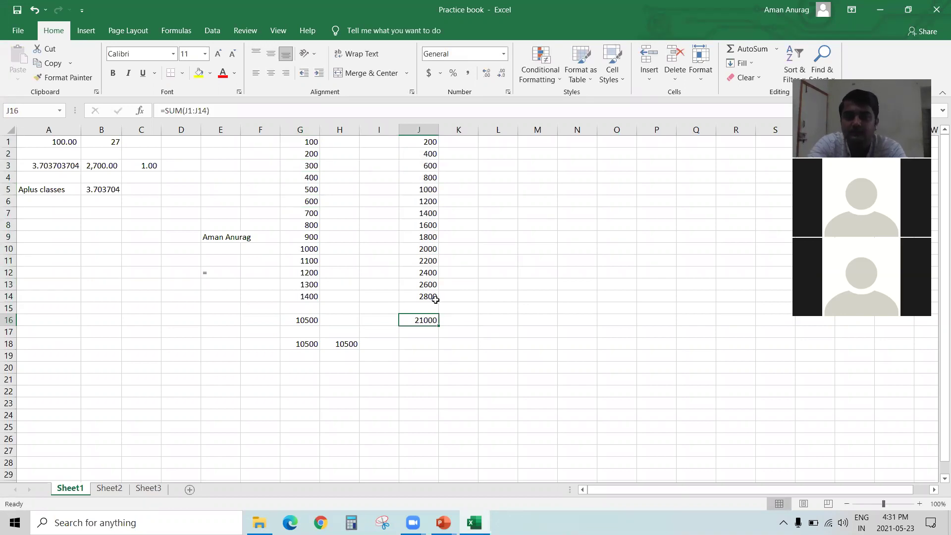
Step: Repeat copying the G16 total into J16 to demonstrate the relative reference once more
{"action": "key", "text": "Left"}
{"action": "key", "text": "Left"}
{"action": "key", "text": "Left"}
{"action": "key", "text": "ctrl+c"}
{"action": "key", "text": "Right"}
{"action": "key", "text": "Right"}
{"action": "key", "text": "Right"}
{"action": "key", "text": "ctrl+v"}
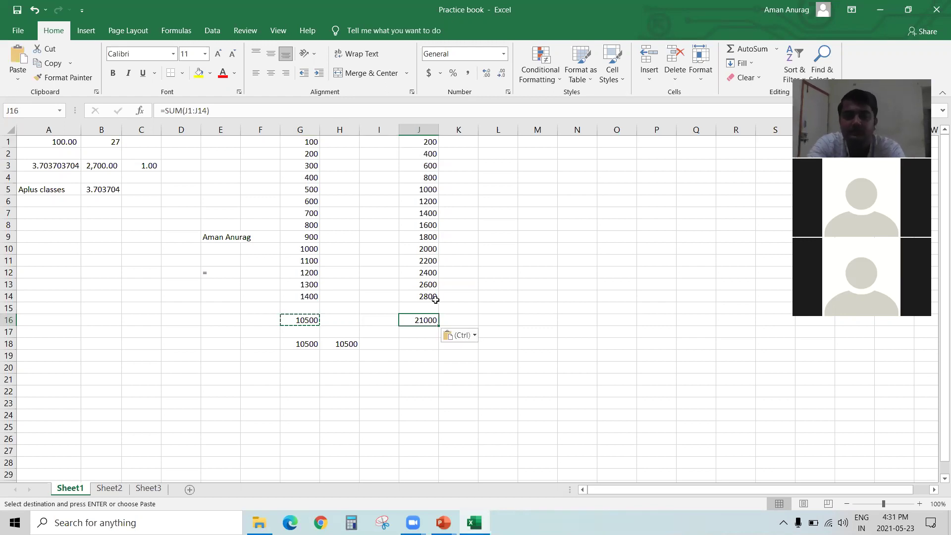
Step: Go through the column J numbers above the total and return to the formula in J16
{"action": "key", "text": "Up"}
{"action": "key", "text": "Up"}
{"action": "key", "text": "Up"}
{"action": "key", "text": "Up"}
{"action": "key", "text": "Up"}
{"action": "key", "text": "Up"}
{"action": "key", "text": "Up"}
{"action": "key", "text": "Up"}
{"action": "key", "text": "Up"}
{"action": "key", "text": "Up"}
{"action": "key", "text": "Up"}
{"action": "key", "text": "Up"}
{"action": "key", "text": "Up"}
{"action": "key", "text": "Up"}
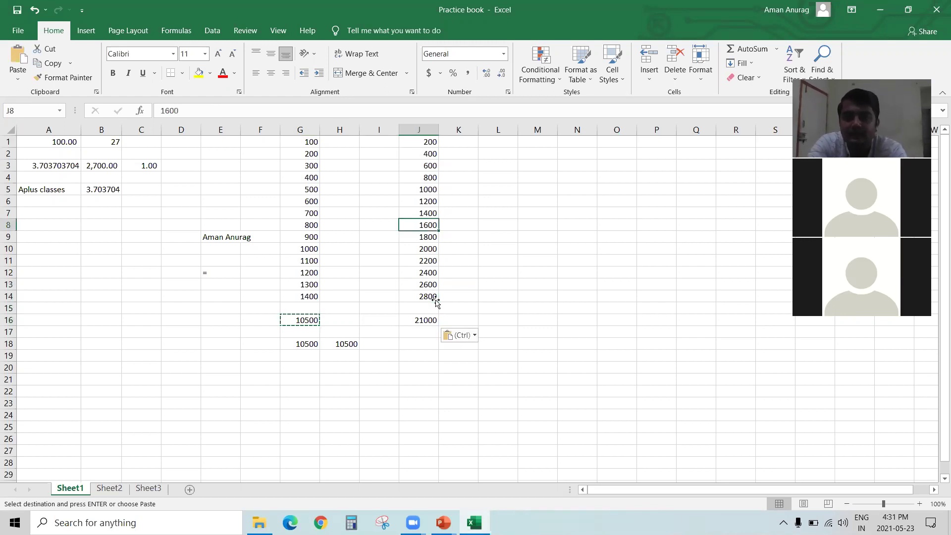
{"action": "key", "text": "Down"}
{"action": "key", "text": "Down"}
{"action": "key", "text": "Down"}
{"action": "key", "text": "Down"}
{"action": "key", "text": "Down"}
{"action": "key", "text": "Down"}
{"action": "key", "text": "Down"}
{"action": "key", "text": "Down"}
{"action": "key", "text": "Down"}
{"action": "key", "text": "Down"}
{"action": "key", "text": "Down"}
{"action": "key", "text": "Down"}
{"action": "key", "text": "Down"}
{"action": "key", "text": "Down"}
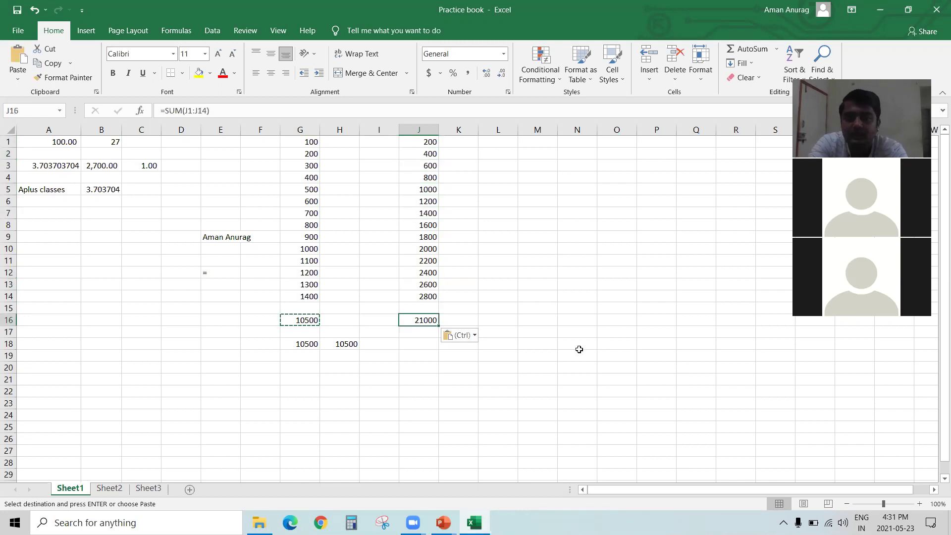
Step: Inspect the cell references of the original SUM formula in G16 without changing it
{"action": "key", "text": "Left"}
{"action": "key", "text": "Left"}
{"action": "key", "text": "Left"}
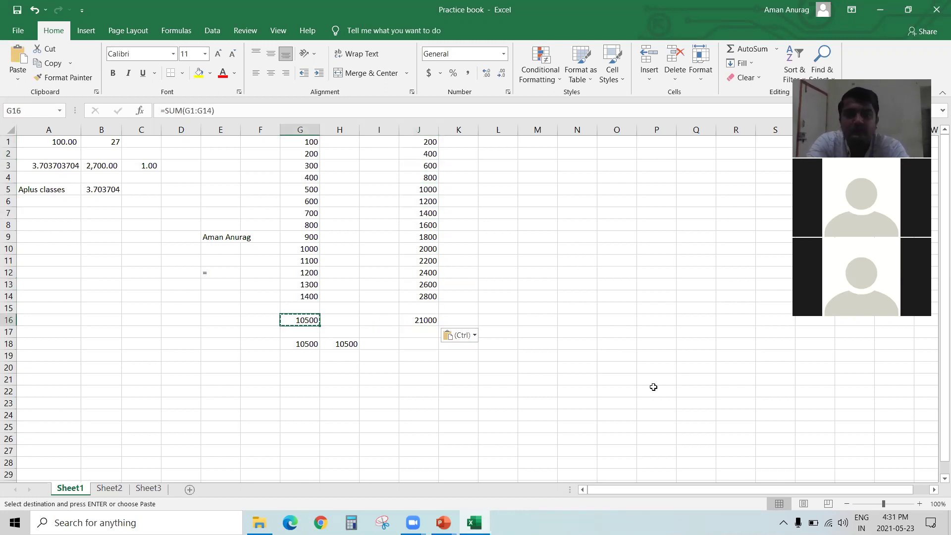
{"action": "key", "text": "F2"}
{"action": "key", "text": "Escape"}
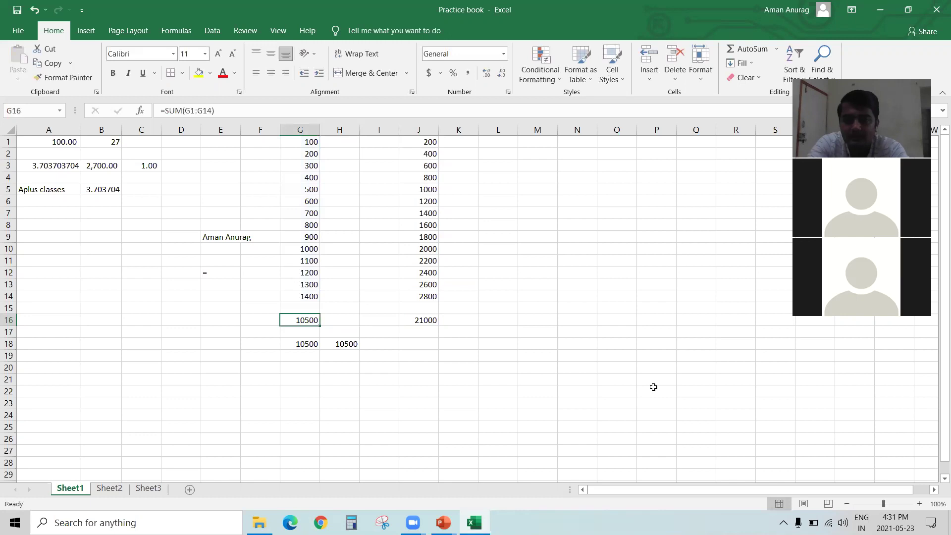
{"action": "key", "text": "F2"}
{"action": "key", "text": "Escape"}
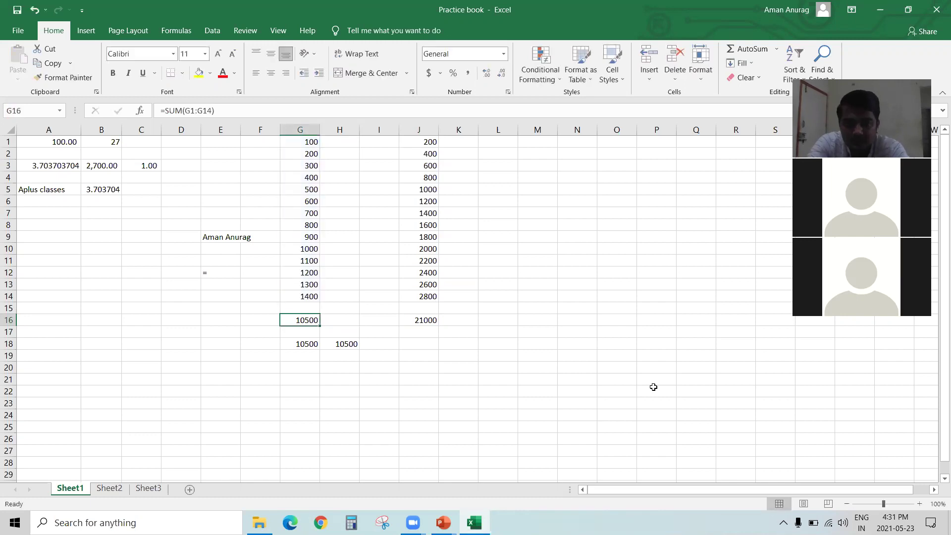
Step: Compare the original formula in G16 with the copied formula in J16
{"action": "key", "text": "Right"}
{"action": "key", "text": "Right"}
{"action": "key", "text": "Right"}
{"action": "key", "text": "Left"}
{"action": "key", "text": "Left"}
{"action": "key", "text": "Left"}
{"action": "key", "text": "Right"}
{"action": "key", "text": "Right"}
{"action": "key", "text": "Right"}
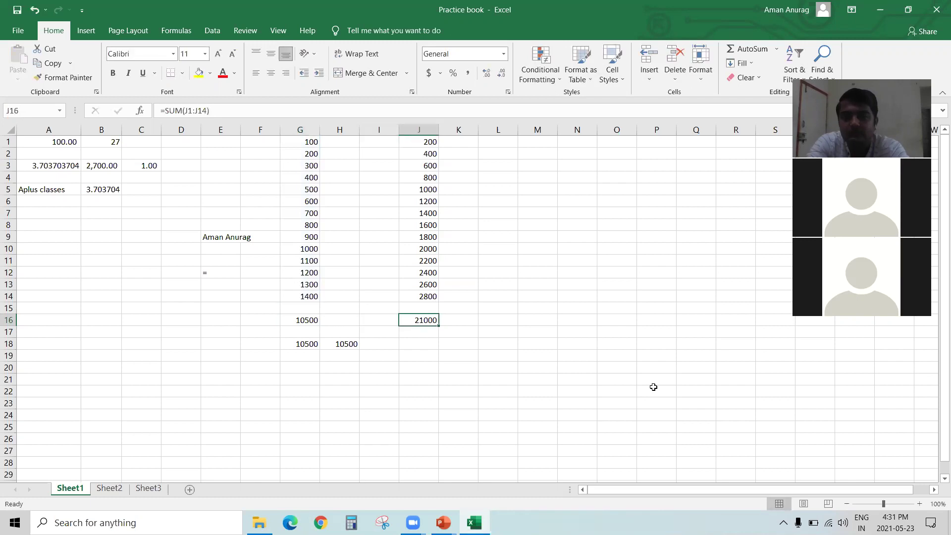
{"action": "key", "text": "Left"}
{"action": "key", "text": "Left"}
{"action": "key", "text": "Left"}
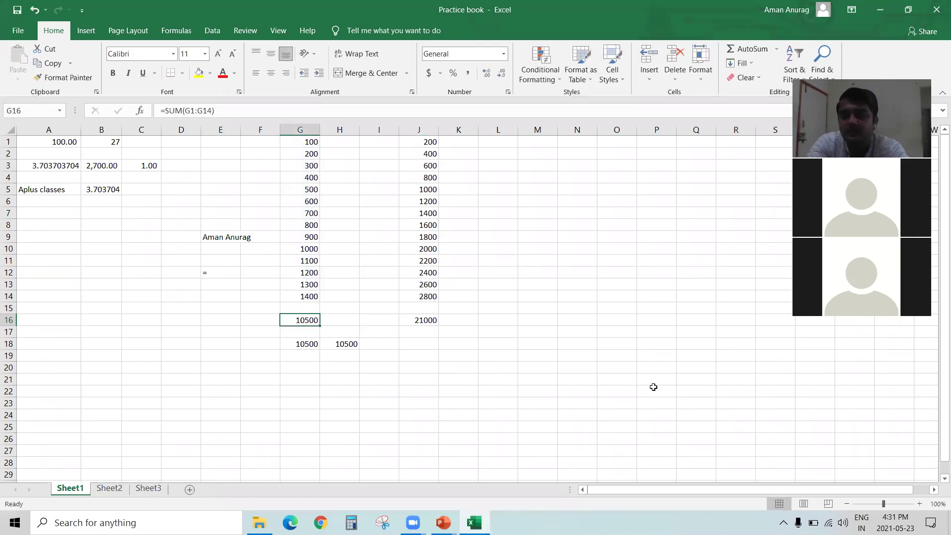
Step: Inspect the SUM formula in J16 and check the cell range highlighted by the original formula in G16
{"action": "key", "text": "Right"}
{"action": "key", "text": "Right"}
{"action": "key", "text": "Right"}
{"action": "key", "text": "F2"}
{"action": "key", "text": "Escape"}
{"action": "key", "text": "F2"}
{"action": "key", "text": "Escape"}
{"action": "key", "text": "Left"}
{"action": "key", "text": "Left"}
{"action": "key", "text": "Left"}
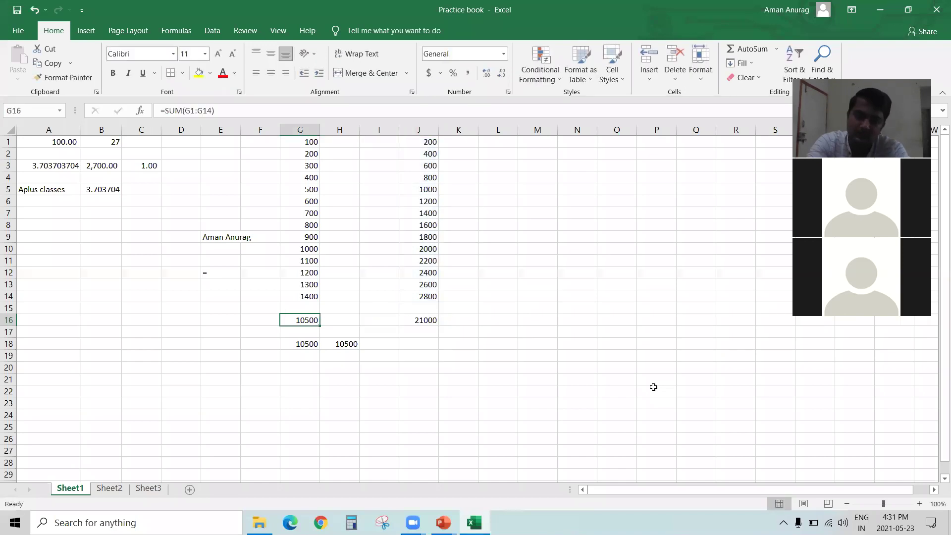
{"action": "key", "text": "F2"}
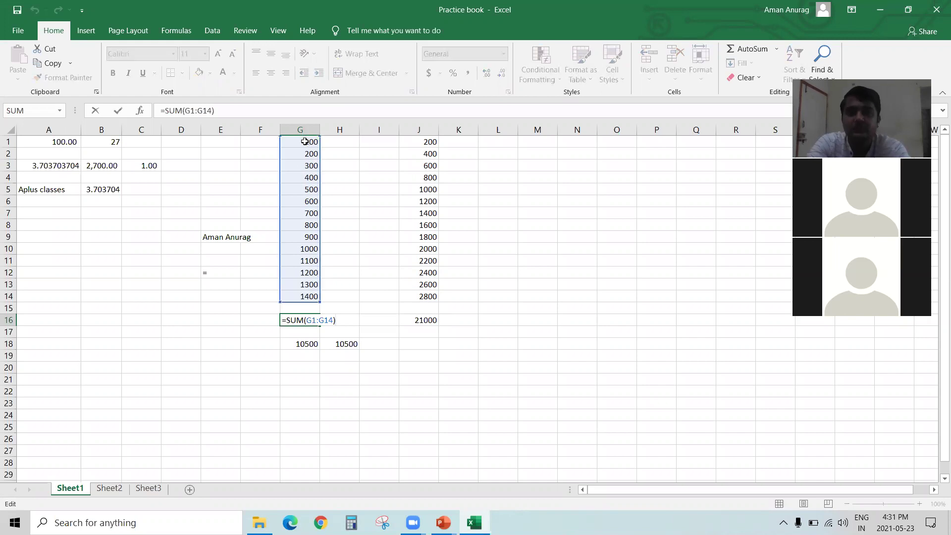
{"action": "key", "text": "ctrl+Return"}
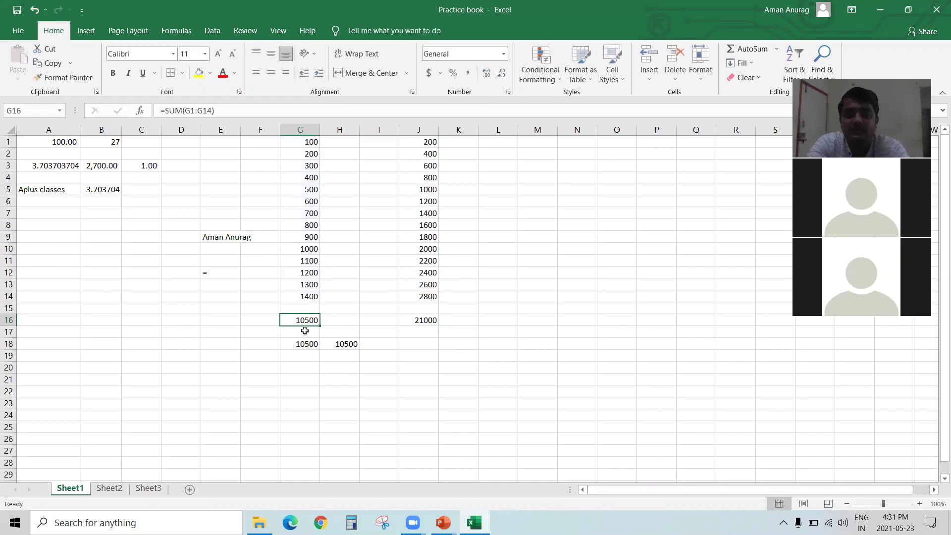
Step: Show the range summed by J16 and compare it with the range summed by G16, leaving both formulas unchanged
{"action": "left_click", "coordinate": [419, 325]}
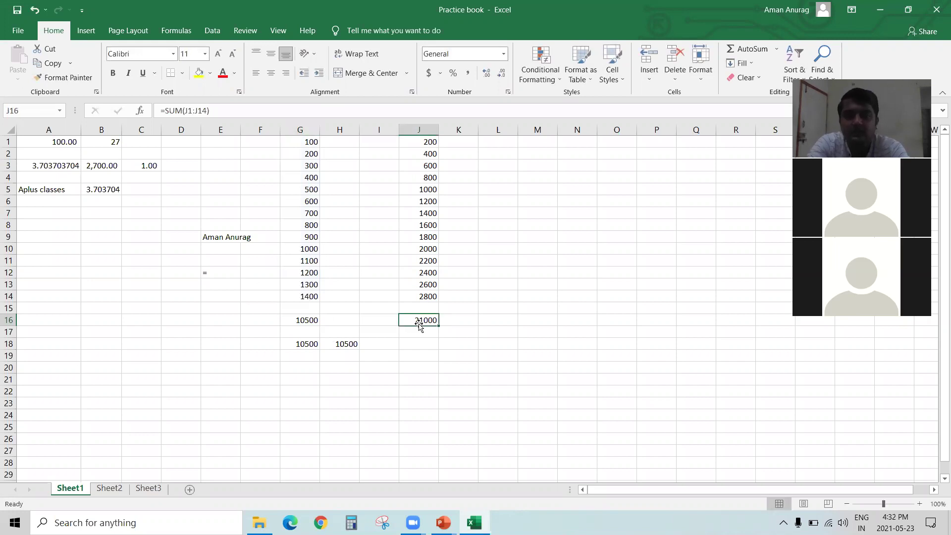
{"action": "key", "text": "alt+equal"}
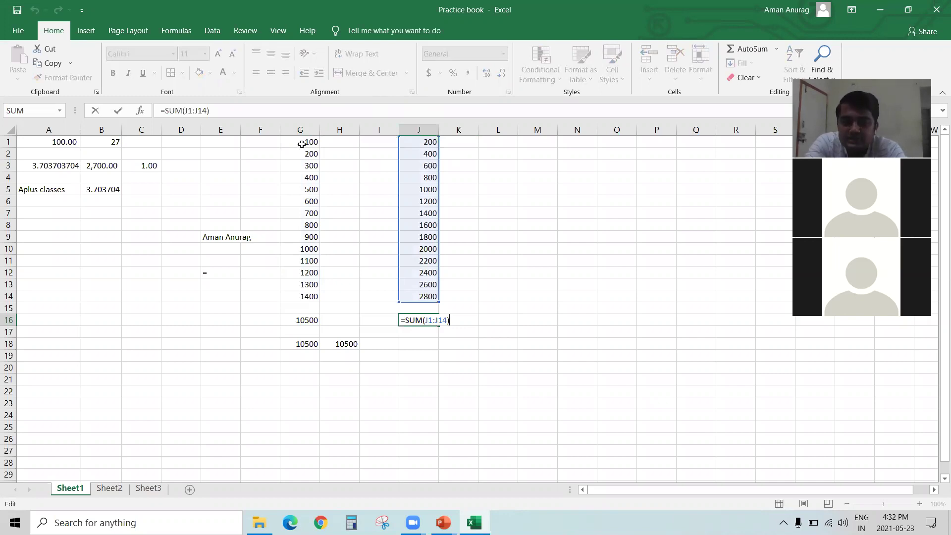
{"action": "left_click", "coordinate": [308, 320]}
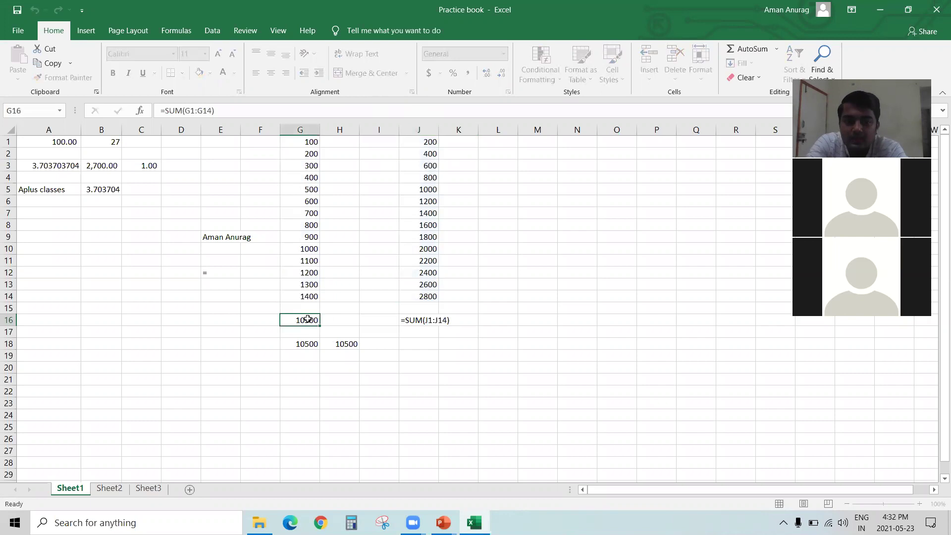
{"action": "double_click", "coordinate": [307, 320]}
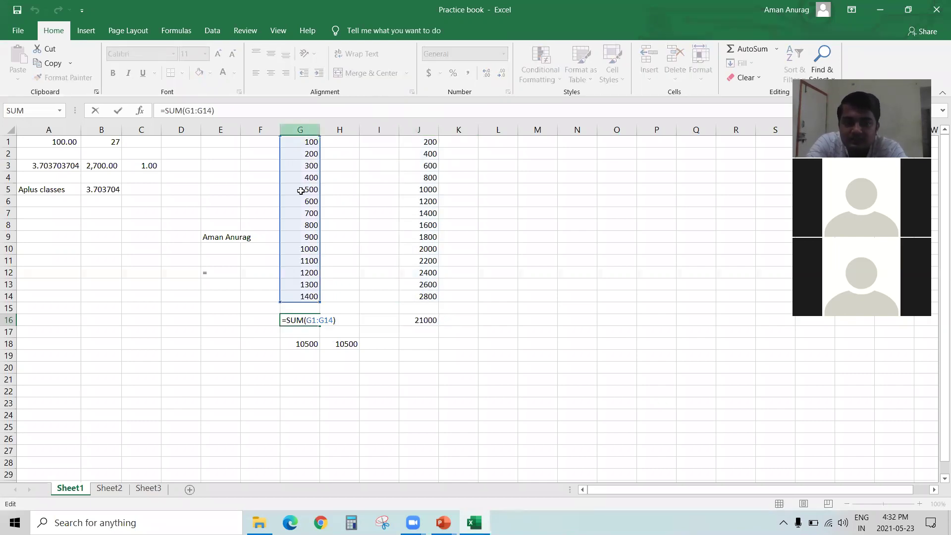
{"action": "key", "text": "Escape"}
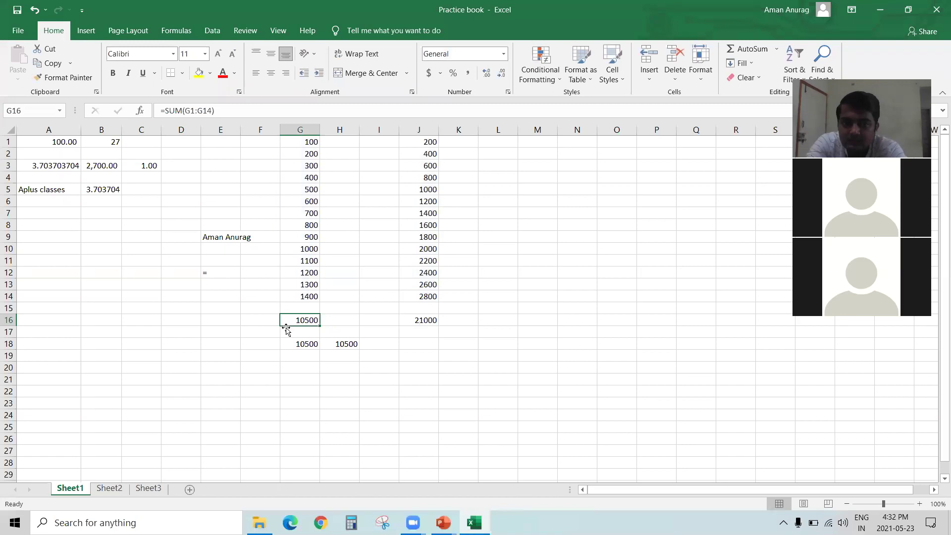
Step: Copy the G16 total without pasting it and reopen the J16 formula to examine its adjusted references
{"action": "key", "text": "ctrl+c"}
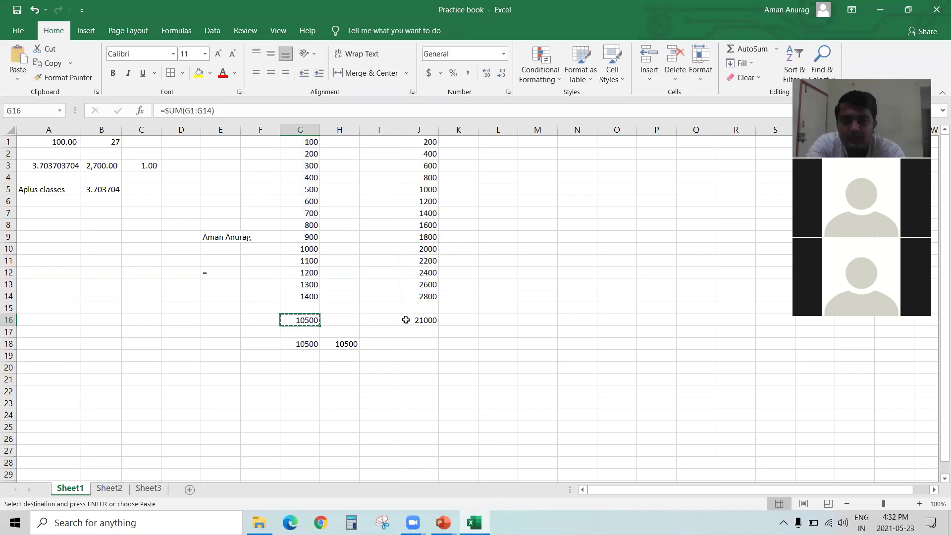
{"action": "left_click", "coordinate": [406, 320]}
{"action": "double_click", "coordinate": [406, 320]}
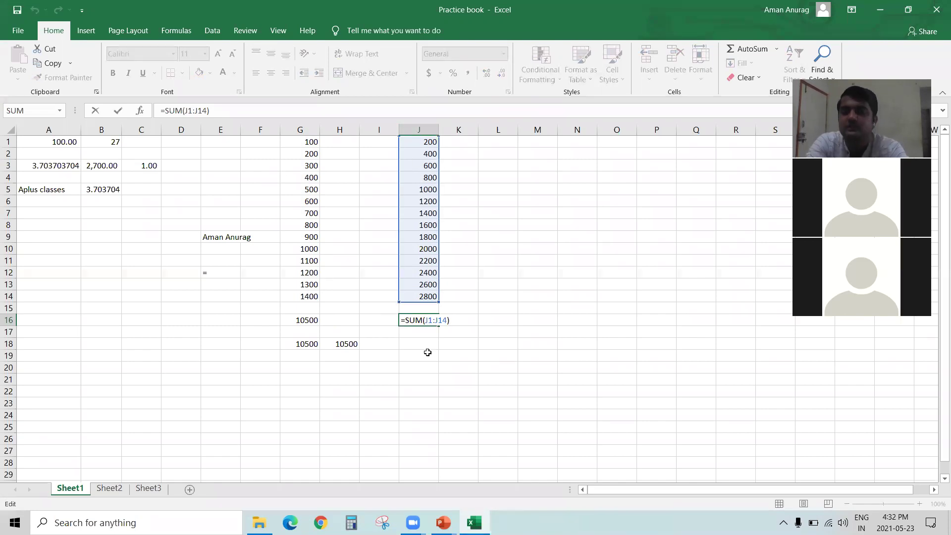
{"action": "key", "text": "ctrl+Return"}
Step: Enter 300 and 600 in M1 and M2 and fill the series down to M14
{"action": "key", "text": "Right"}
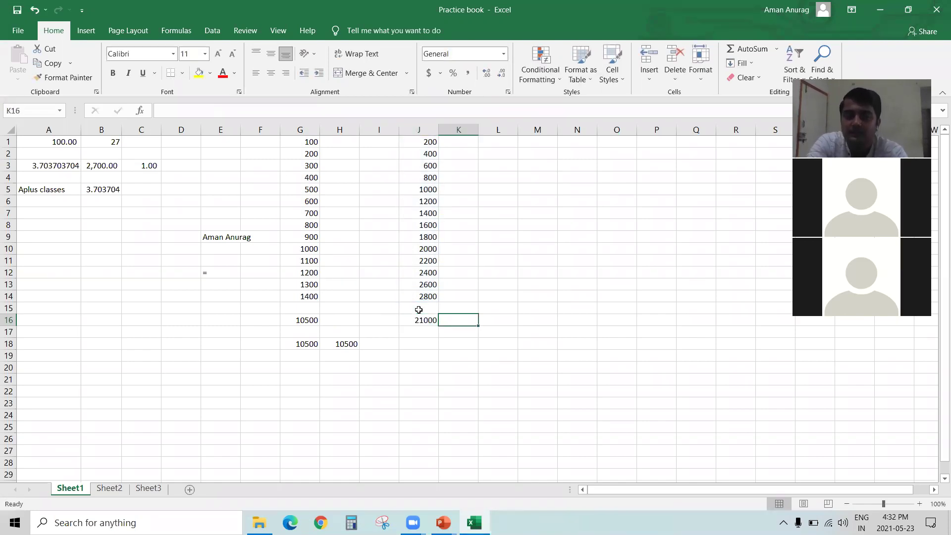
{"action": "key", "text": "Right"}
{"action": "key", "text": "ctrl+Up"}
{"action": "key", "text": "Down"}
{"action": "key", "text": "Up"}
{"action": "key", "text": "Right"}
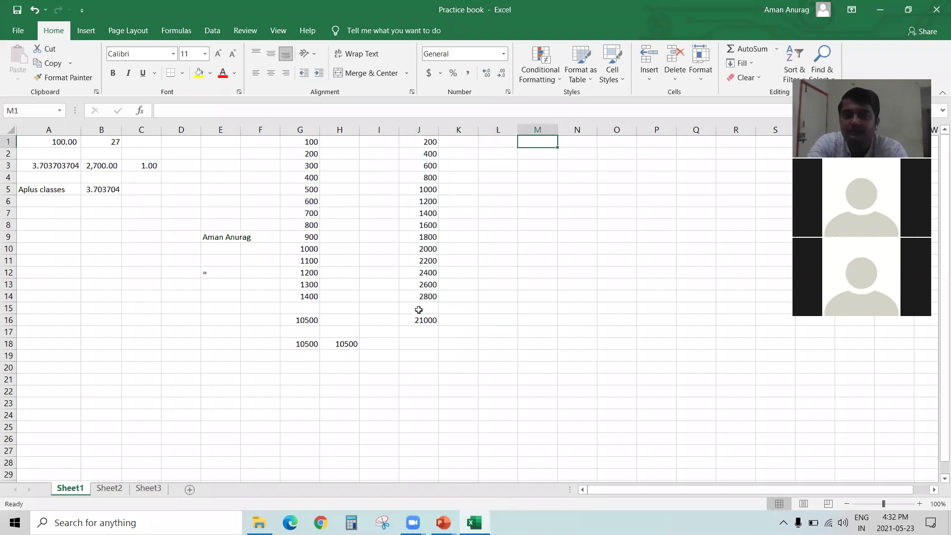
{"action": "type", "text": "300"}
{"action": "key", "text": "Return"}
{"action": "type", "text": "600"}
{"action": "key", "text": "Return"}
{"action": "key", "text": "Up"}
{"action": "key", "text": "Up"}
{"action": "key", "text": "shift+Down"}
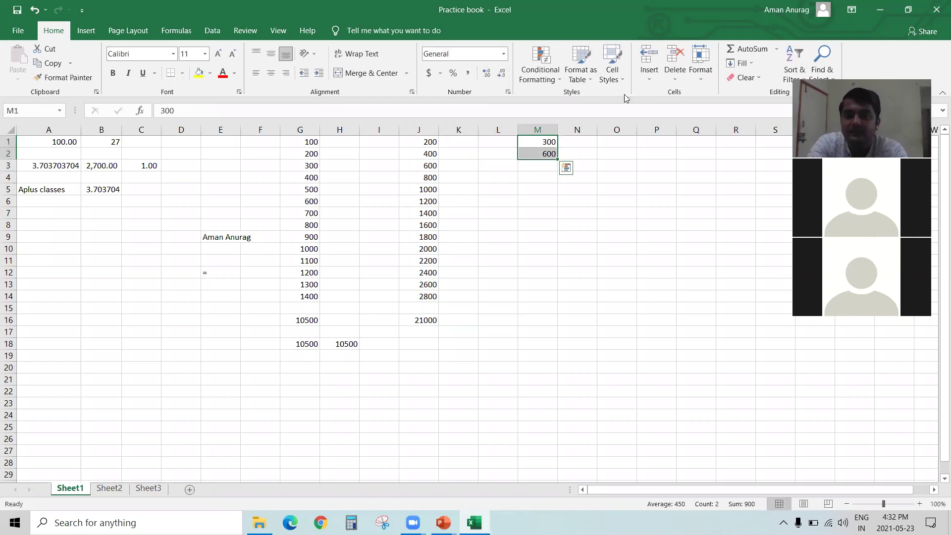
{"action": "left_click_drag", "start_coordinate": [557, 159], "coordinate": [546, 307]}
Step: Copy the total formula from J16 into M16 and check the range it refers to
{"action": "key", "text": "Down"}
{"action": "key", "text": "Left"}
{"action": "key", "text": "Left"}
{"action": "key", "text": "Left"}
{"action": "key", "text": "ctrl+Down"}
{"action": "key", "text": "Down"}
{"action": "key", "text": "Down"}
{"action": "key", "text": "ctrl+c"}
{"action": "key", "text": "Right"}
{"action": "key", "text": "Right"}
{"action": "key", "text": "Right"}
{"action": "key", "text": "Return"}
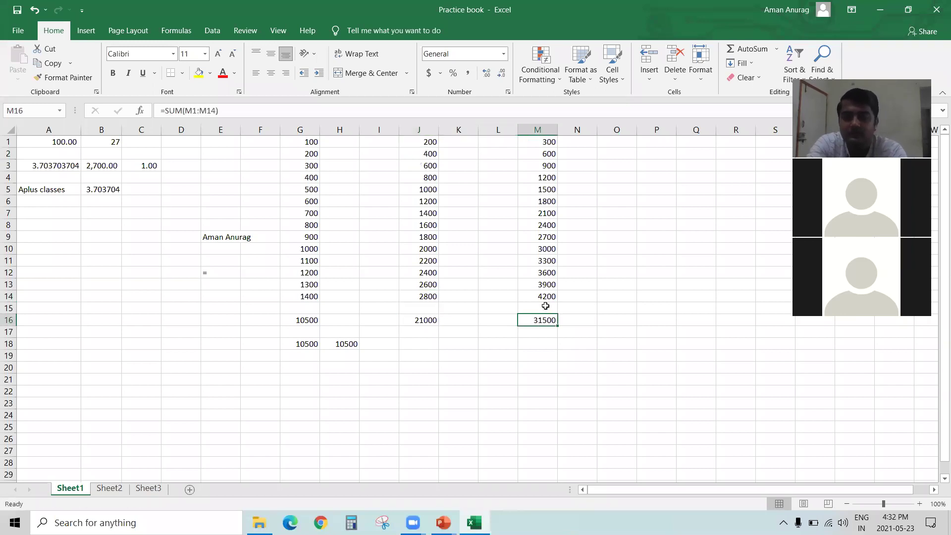
{"action": "key", "text": "F2"}
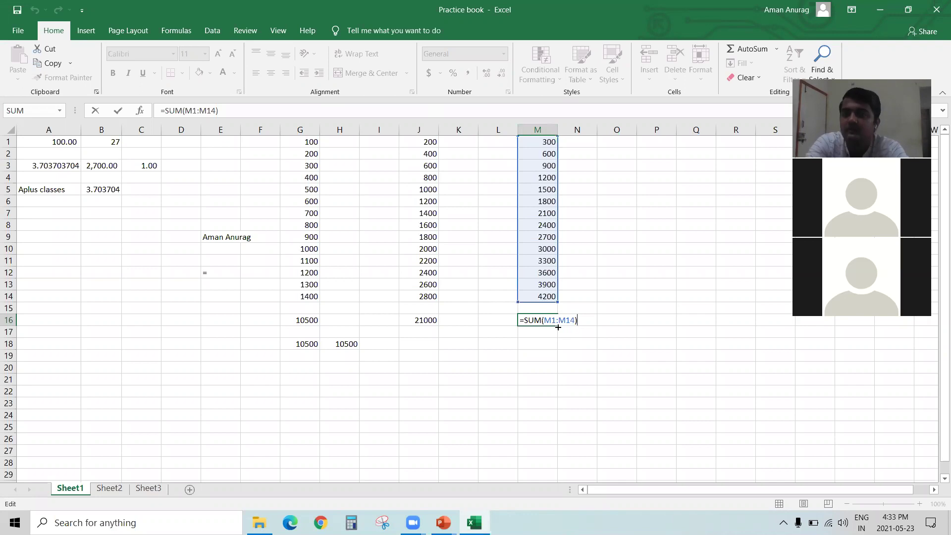
{"action": "key", "text": "ctrl+Return"}
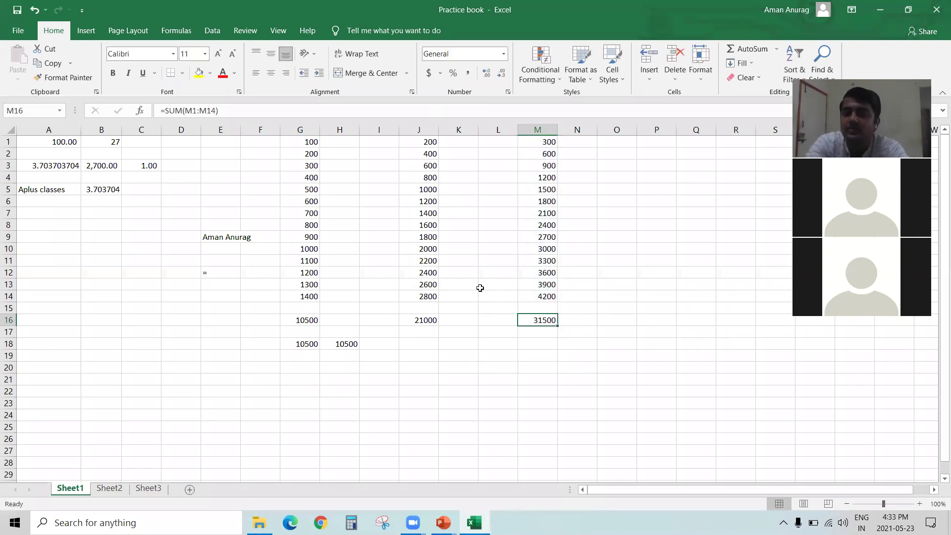
Step: Write the SUM formula for M1:M14 manually in M16
{"action": "type", "text": "=SUM"}
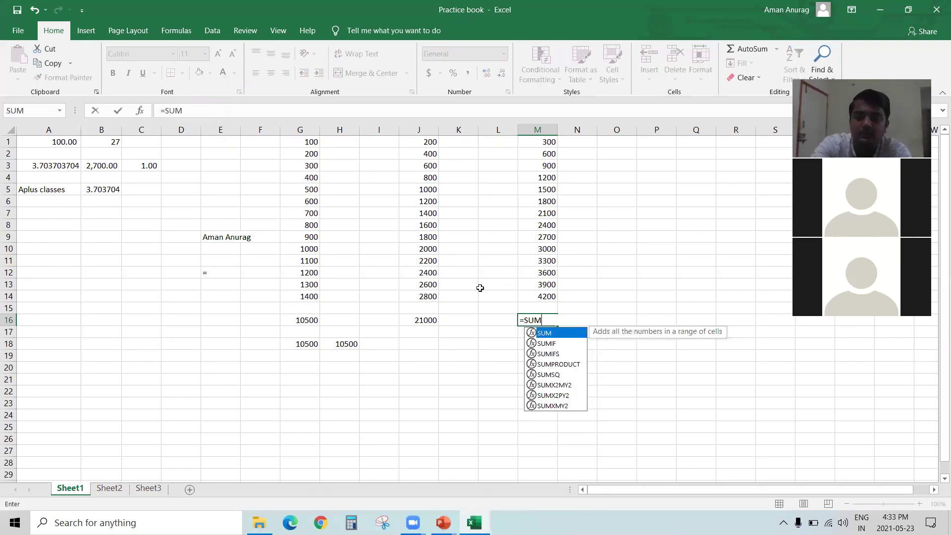
{"action": "type", "text": "("}
{"action": "key", "text": "Up"}
{"action": "key", "text": "Up"}
{"action": "key", "text": "ctrl+shift+Up"}
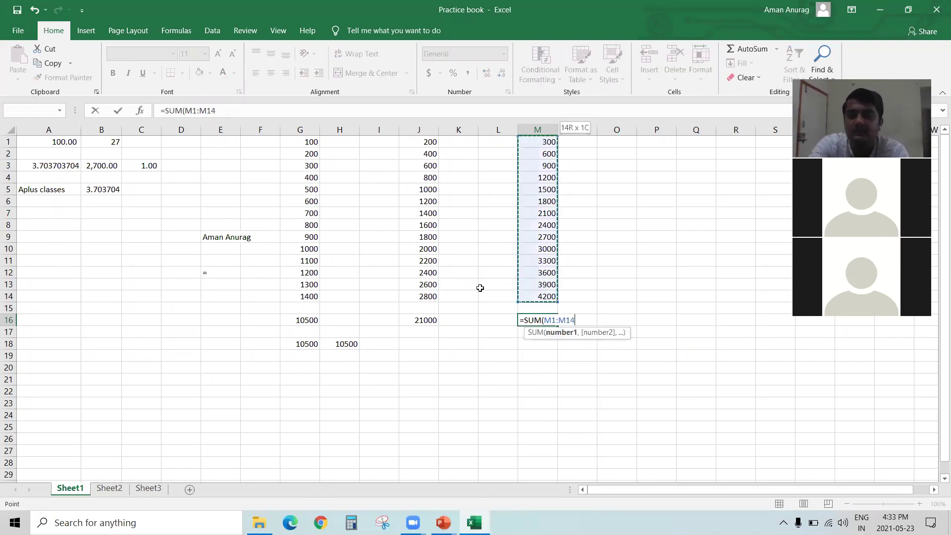
{"action": "key", "text": "Return"}
Step: Replace the manually written total in M16 with a copy of the formula from J16
{"action": "key", "text": "Left"}
{"action": "key", "text": "Left"}
{"action": "key", "text": "Left"}
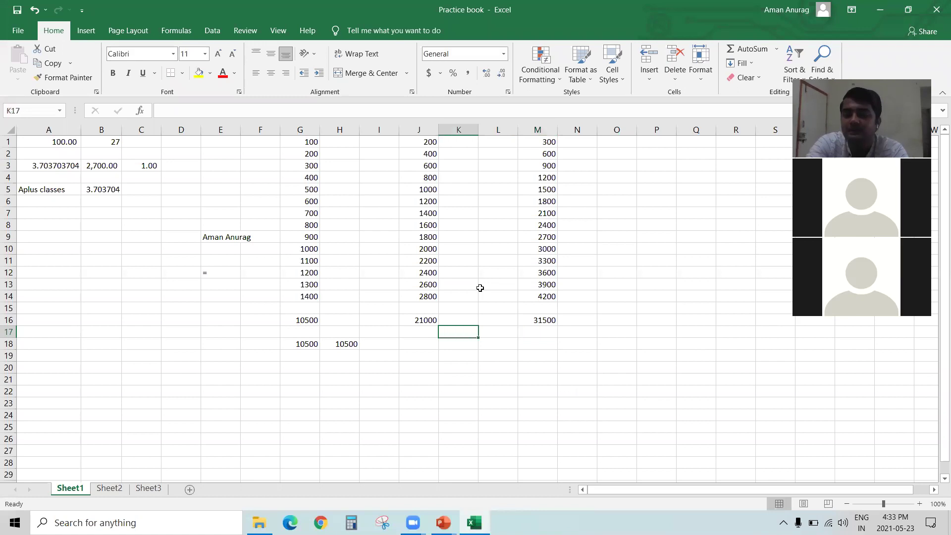
{"action": "key", "text": "Up"}
{"action": "key", "text": "ctrl+c"}
{"action": "key", "text": "Right"}
{"action": "key", "text": "Right"}
{"action": "key", "text": "Right"}
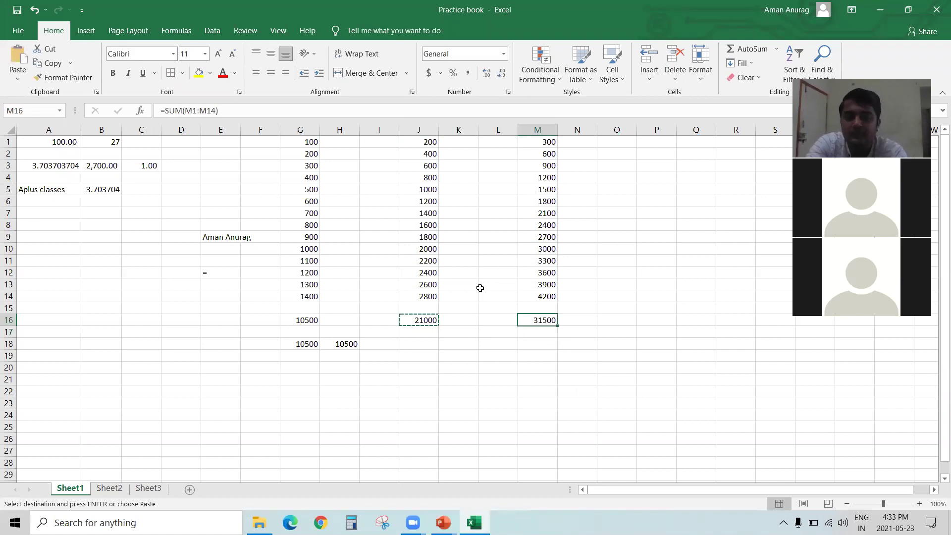
{"action": "key", "text": "Return"}
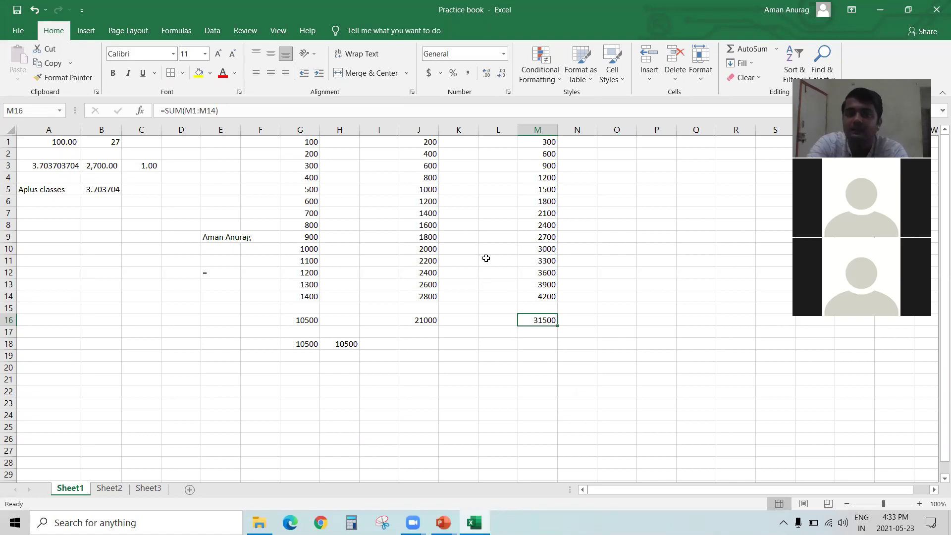
Step: Switch to the PowerPoint slide show and advance to the slide on date and time functions
{"action": "left_click", "coordinate": [139, 11]}
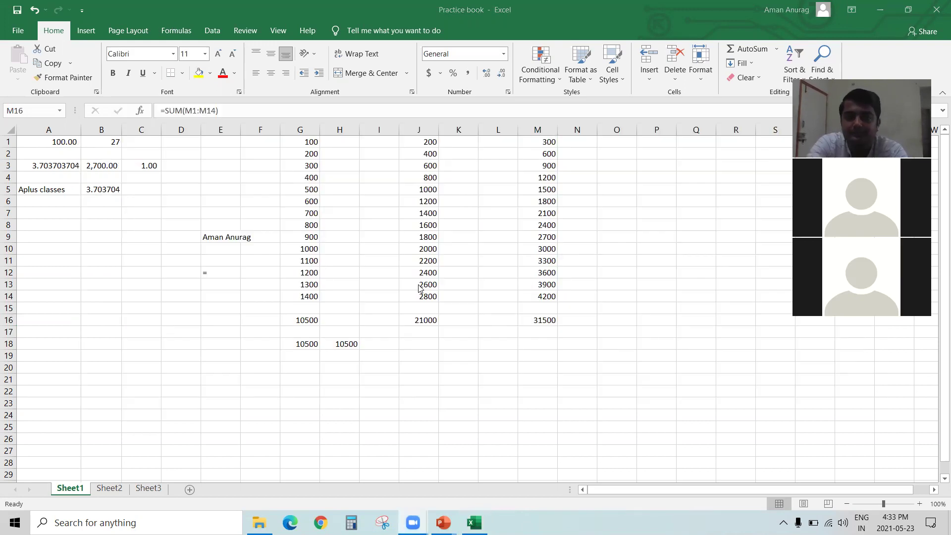
{"action": "key", "text": "alt+Tab"}
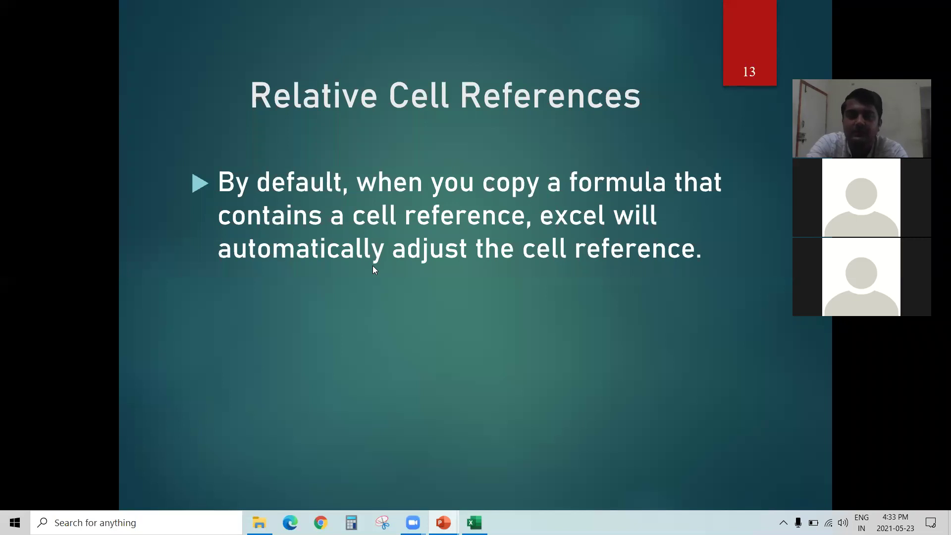
{"action": "key", "text": "Right"}
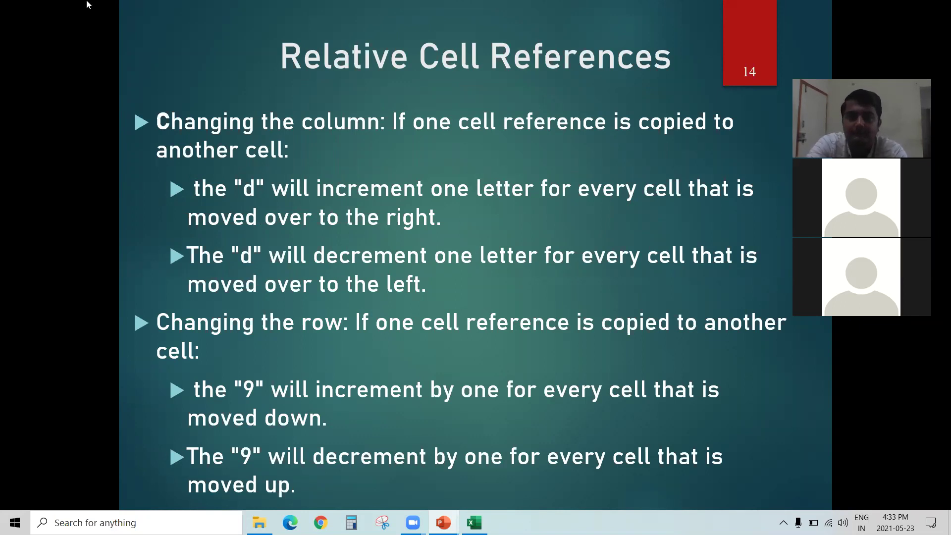
{"action": "left_click", "coordinate": [257, 166]}
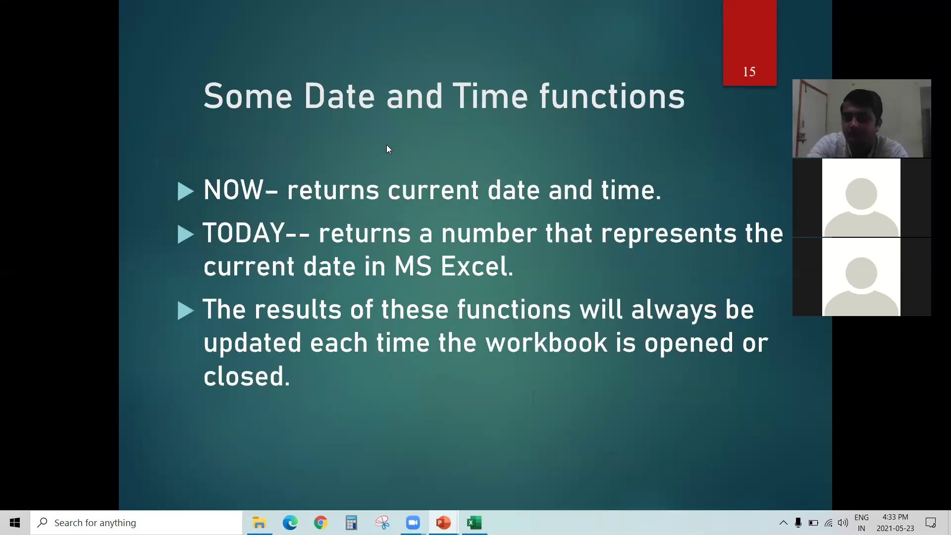
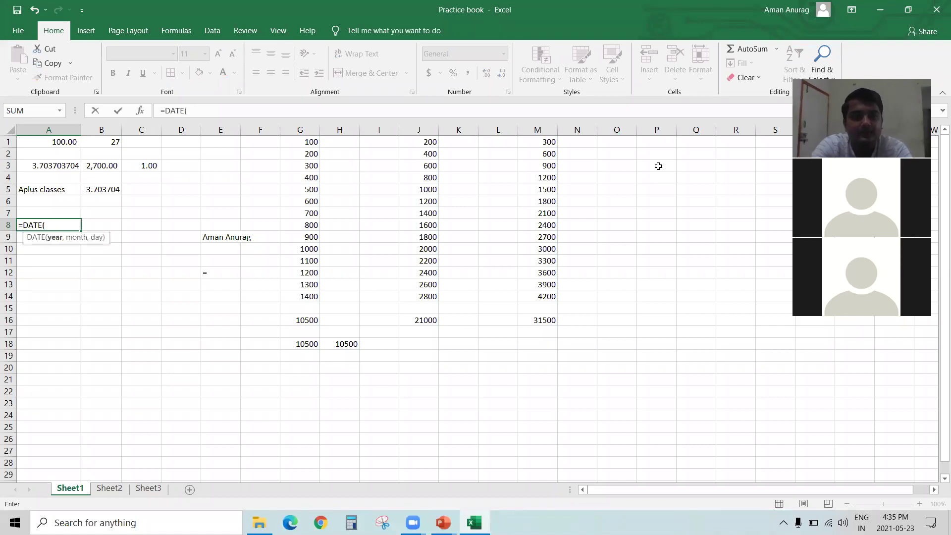
Step: Enter =DATE without parentheses in A8 and return to the date and time functions slide in PowerPoint
{"action": "key", "text": "BackSpace"}
{"action": "key", "text": "Return"}
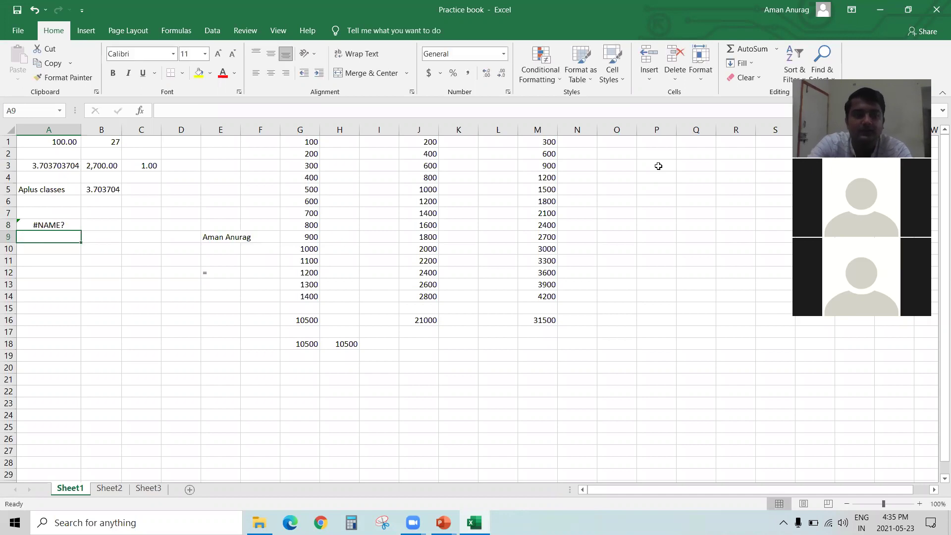
{"action": "key", "text": "Up"}
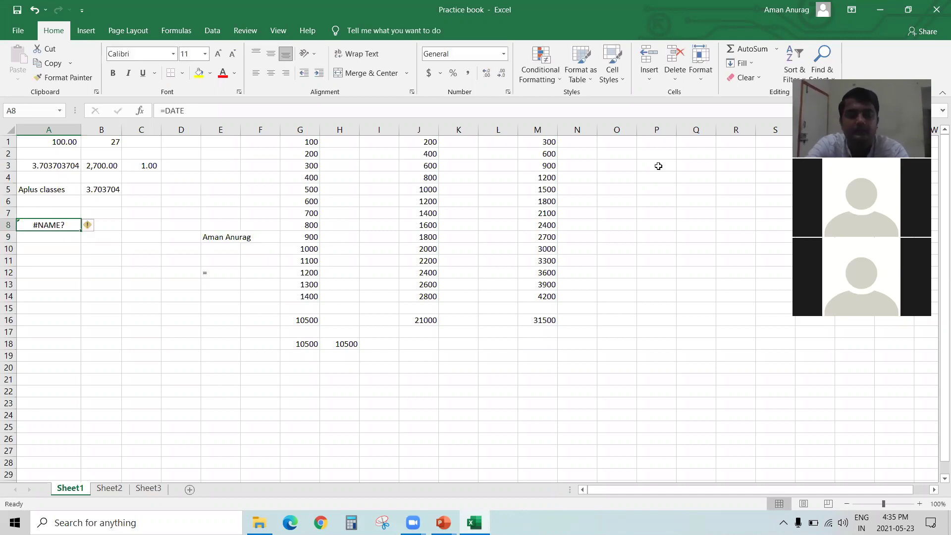
{"action": "key", "text": "alt+Tab"}
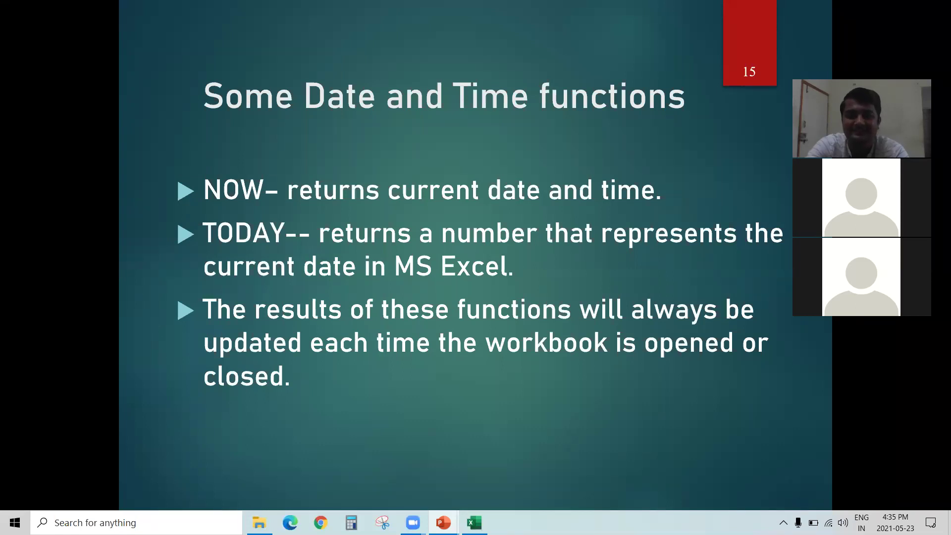
{"action": "key", "text": "alt+Tab"}
{"action": "type", "text": "=DATE("}
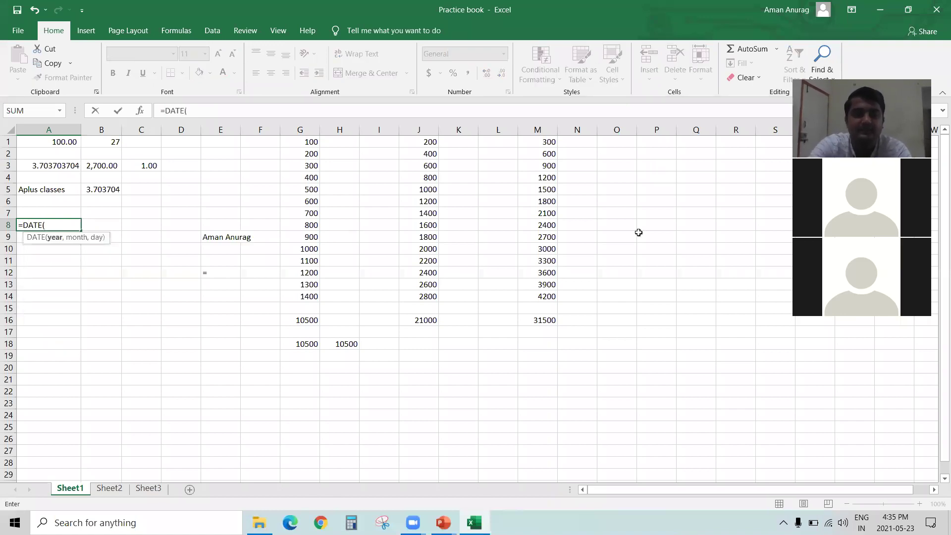
{"action": "type", "text": "202"}
{"action": "key", "text": "BackSpace"}
{"action": "key", "text": "BackSpace"}
{"action": "key", "text": "BackSpace"}
{"action": "key", "text": "BackSpace"}
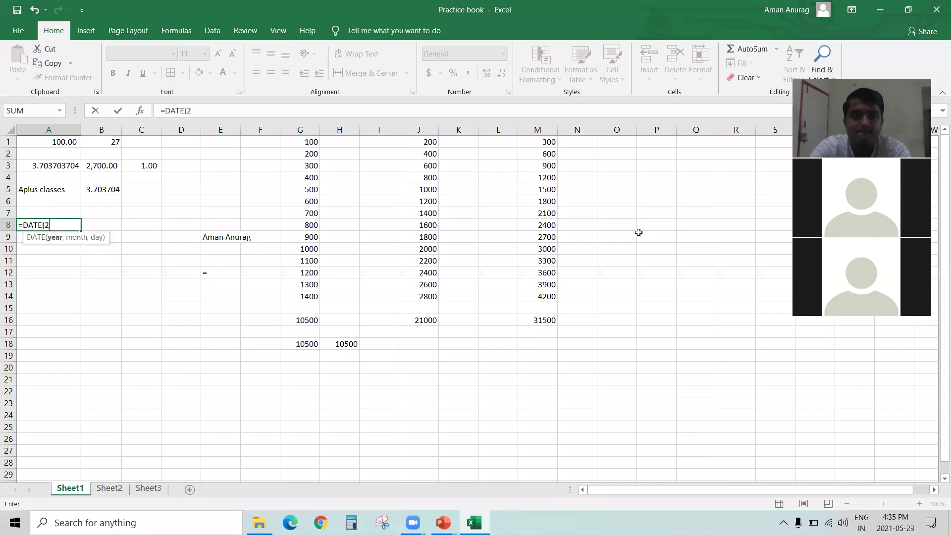
{"action": "type", "text": "("}
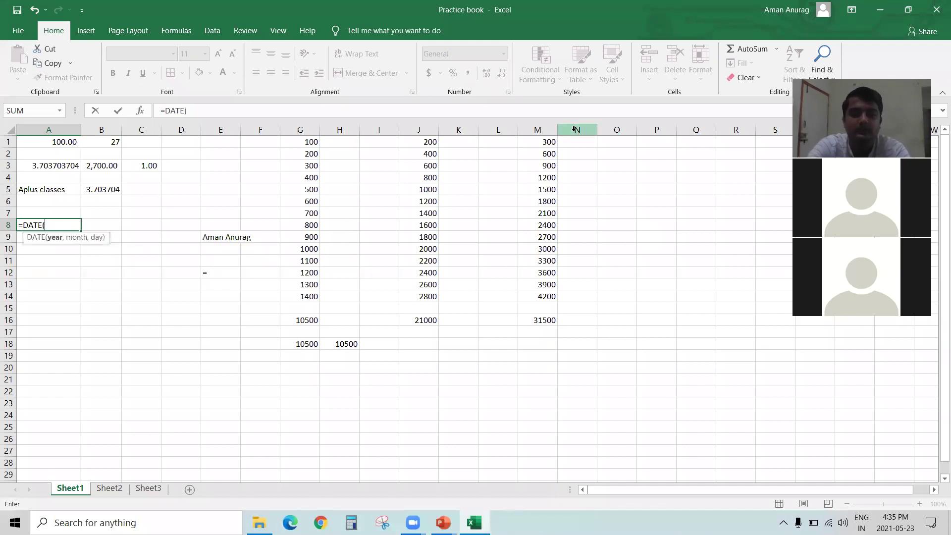
{"action": "left_click", "coordinate": [323, 179]}
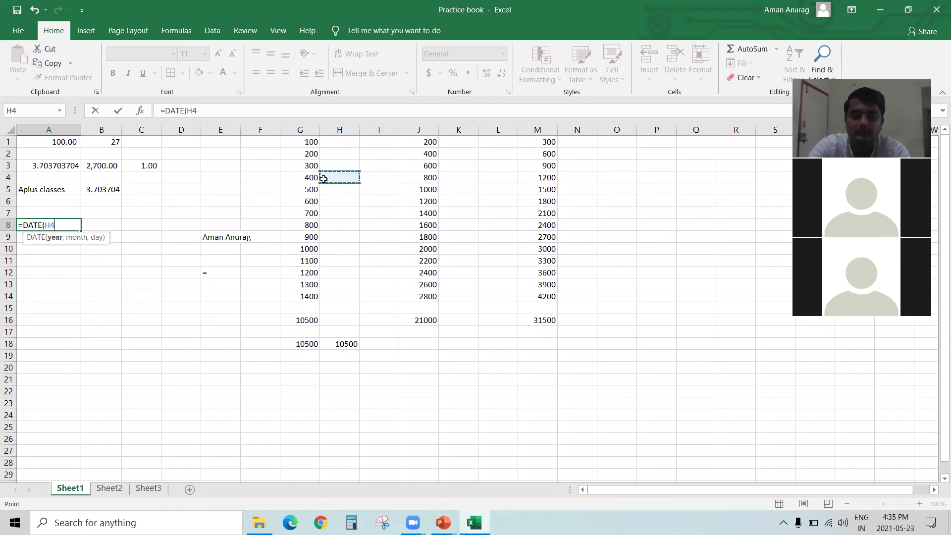
{"action": "key", "text": "Escape"}
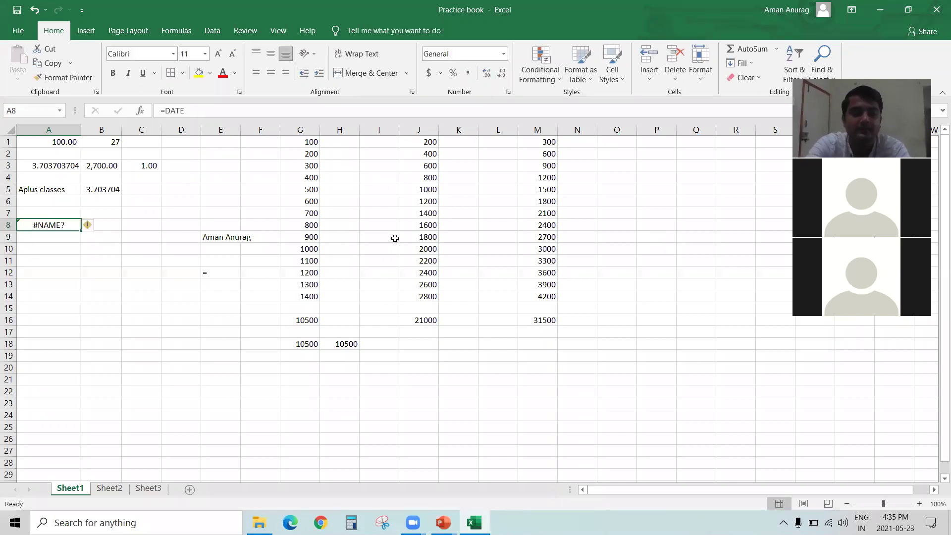
Step: Replace the formula in cell A8 with =TODAY() to return the current date
{"action": "key", "text": "alt+Tab"}
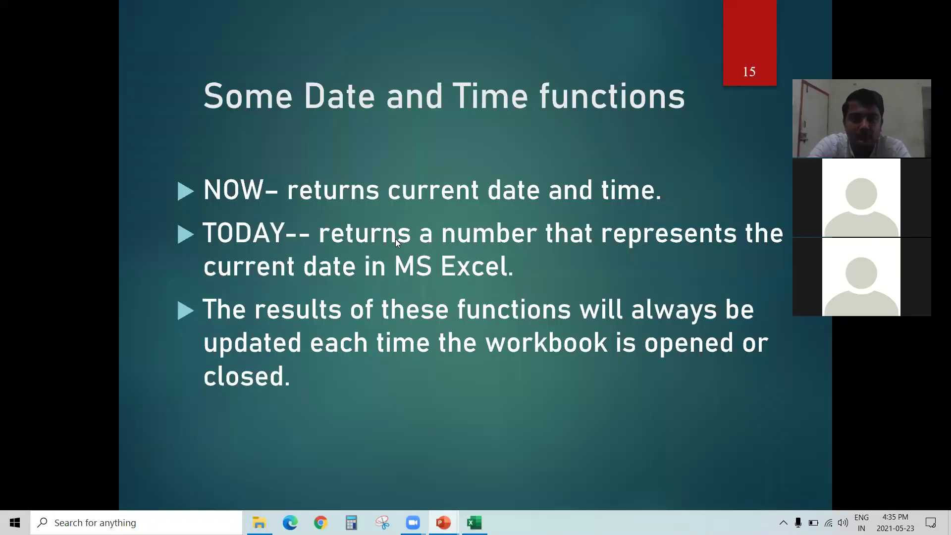
{"action": "key", "text": "alt+Tab"}
{"action": "key", "text": "F2"}
{"action": "type", "text": "="}
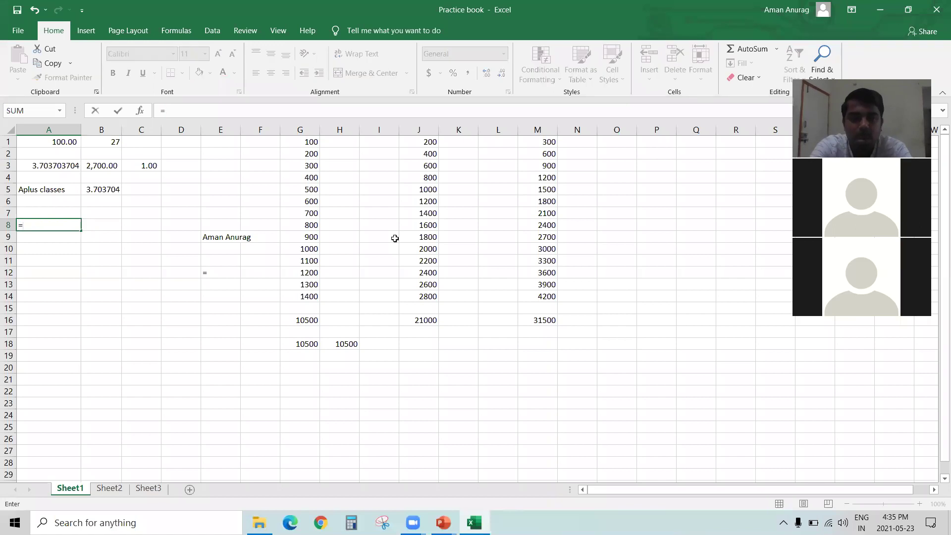
{"action": "type", "text": "TODAY"}
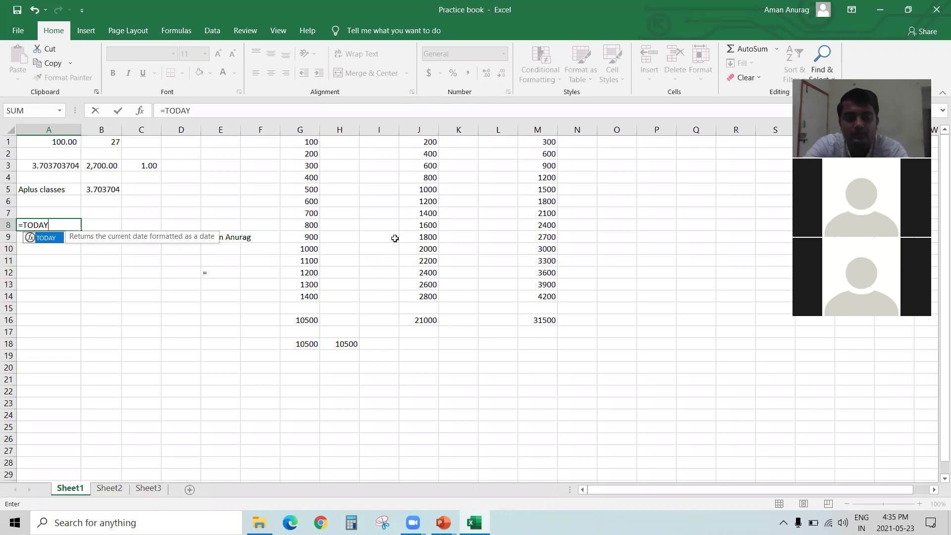
{"action": "type", "text": "("}
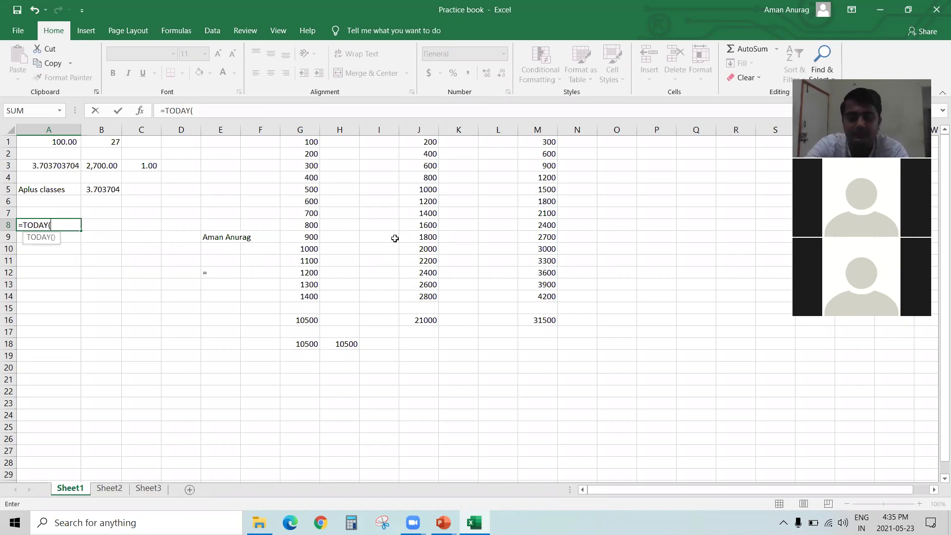
{"action": "type", "text": ")"}
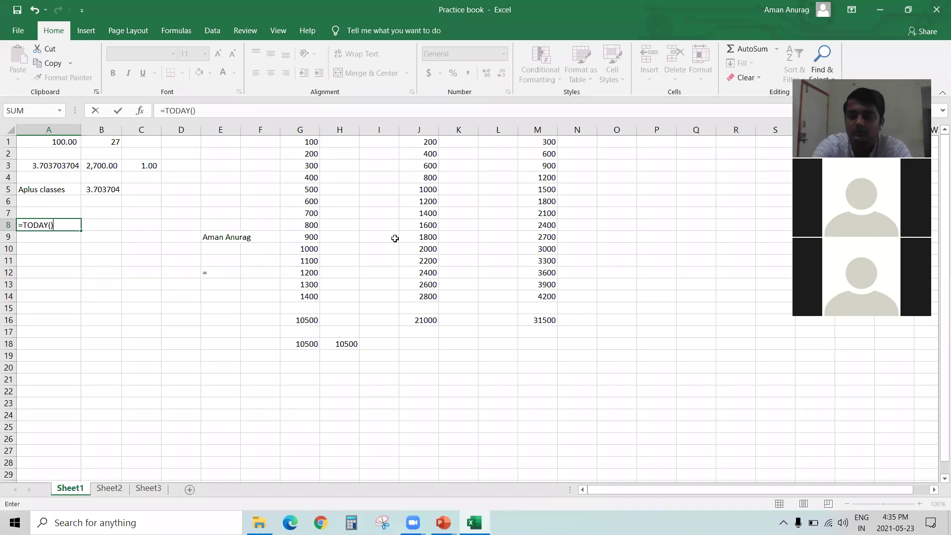
{"action": "key", "text": "Return"}
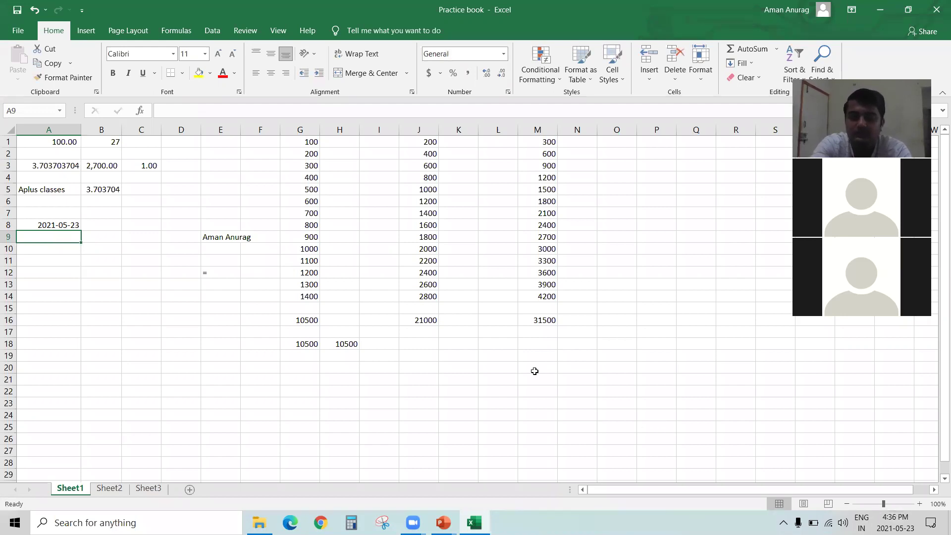
Step: Enter the formula =NOW() in cell A9 to return the current date and time
{"action": "type", "text": "=N"}
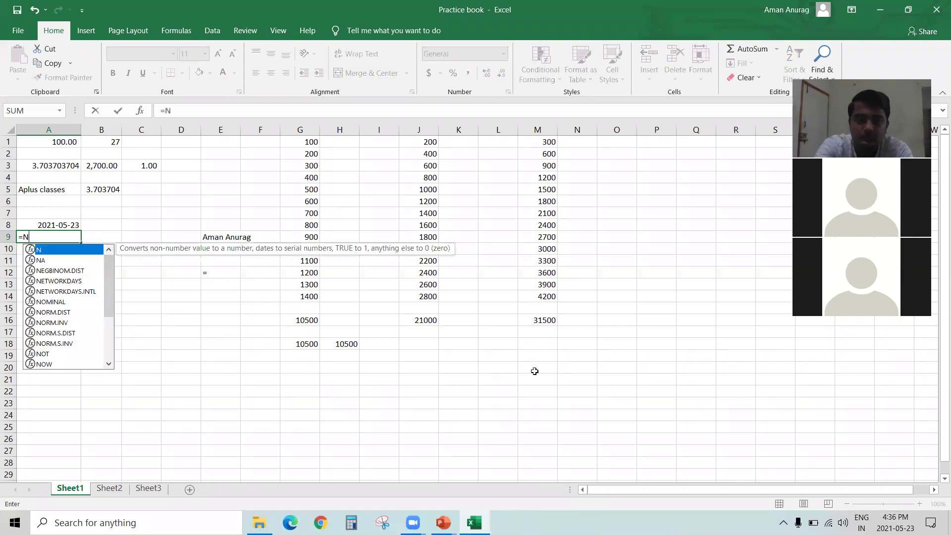
{"action": "type", "text": "OW"}
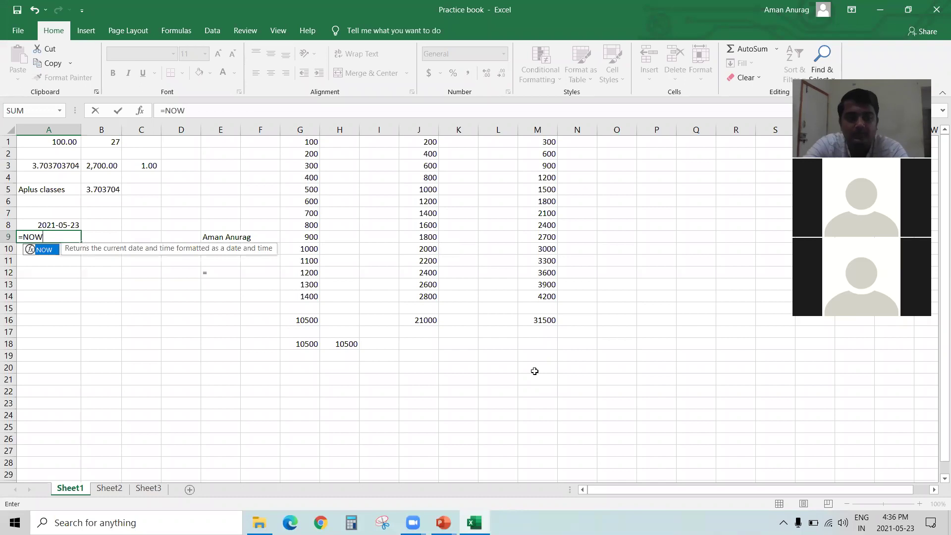
{"action": "type", "text": "("}
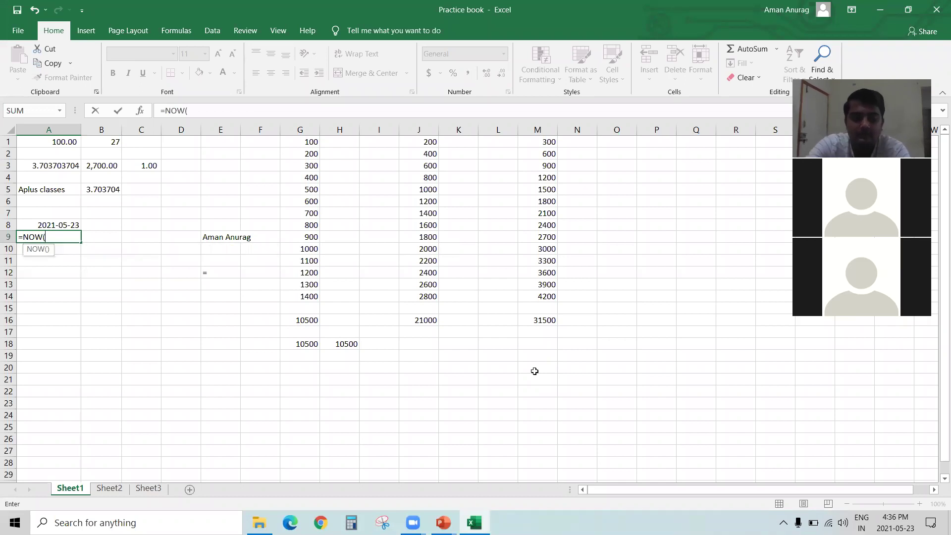
{"action": "type", "text": ")"}
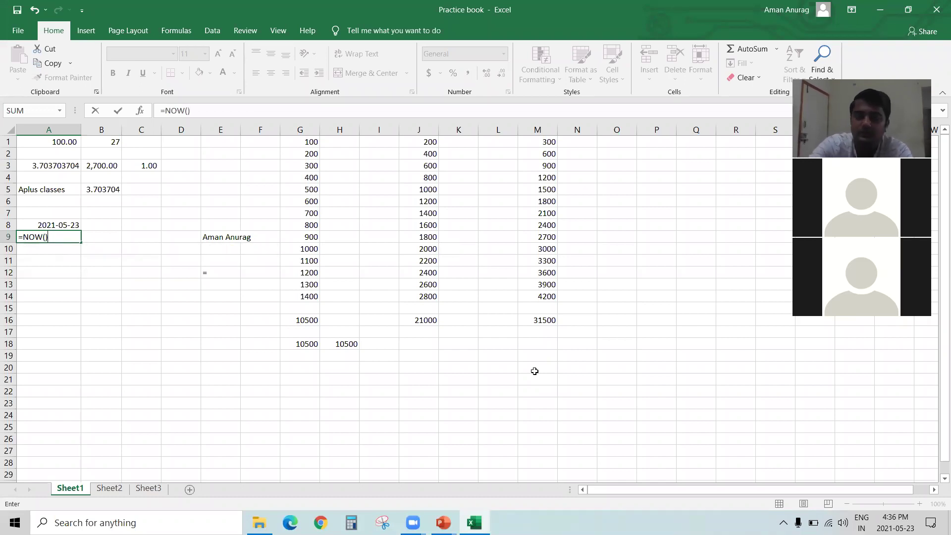
{"action": "key", "text": "Return"}
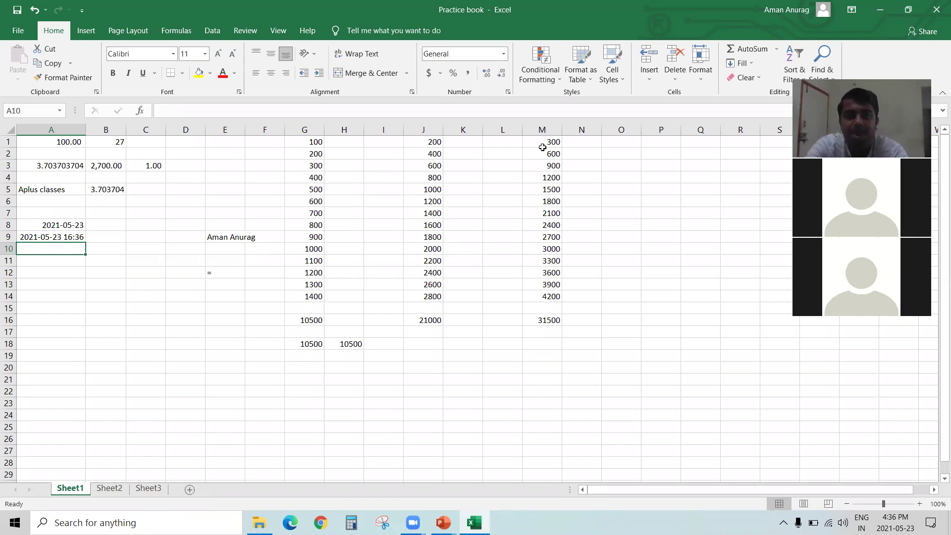
Step: Switch to the PowerPoint slide show and advance to the slide on inserting rows and columns
{"action": "key", "text": "alt+Tab"}
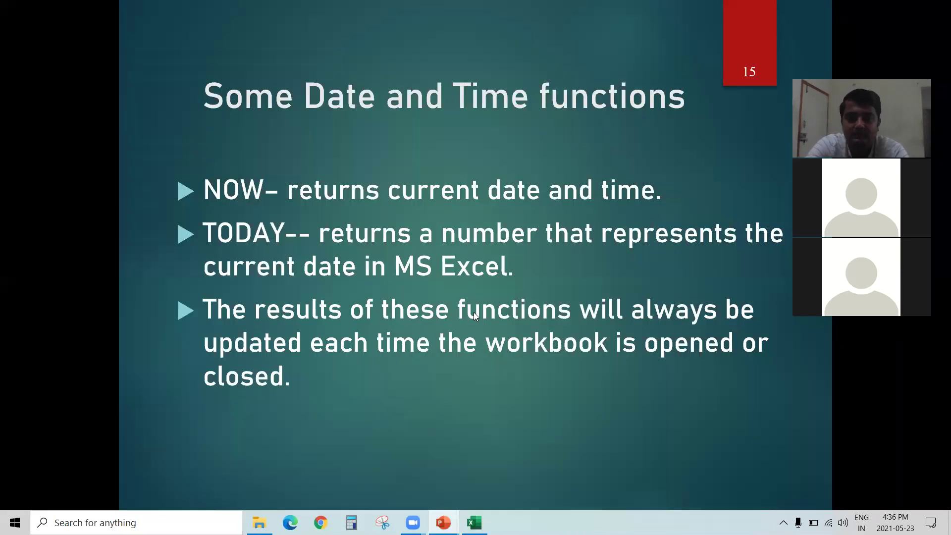
{"action": "key", "text": "Right"}
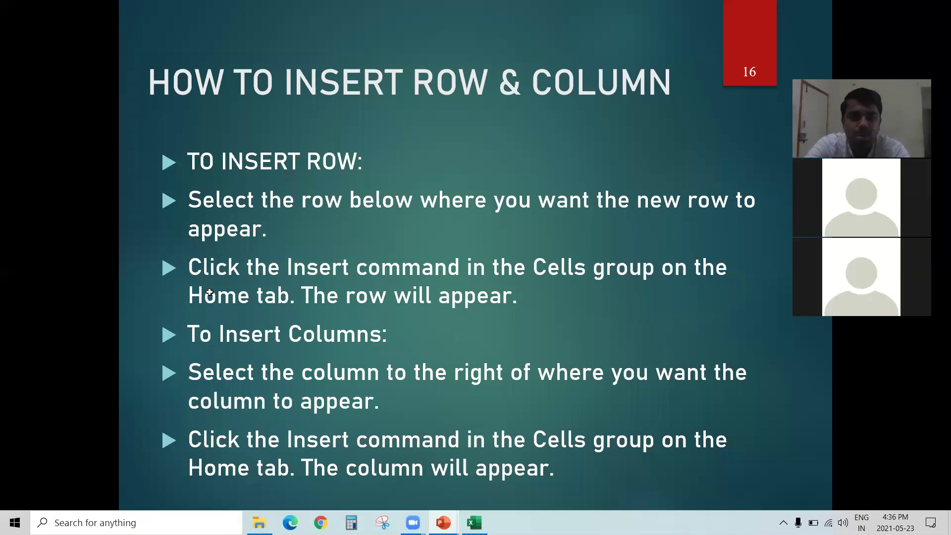
Step: Return to the Excel workbook and change the value in cell G5 to 600
{"action": "key", "text": "alt+Tab"}
{"action": "key", "text": "Up"}
{"action": "key", "text": "Up"}
{"action": "key", "text": "Up"}
{"action": "key", "text": "Up"}
{"action": "key", "text": "Up"}
{"action": "key", "text": "Up"}
{"action": "key", "text": "Up"}
{"action": "key", "text": "Up"}
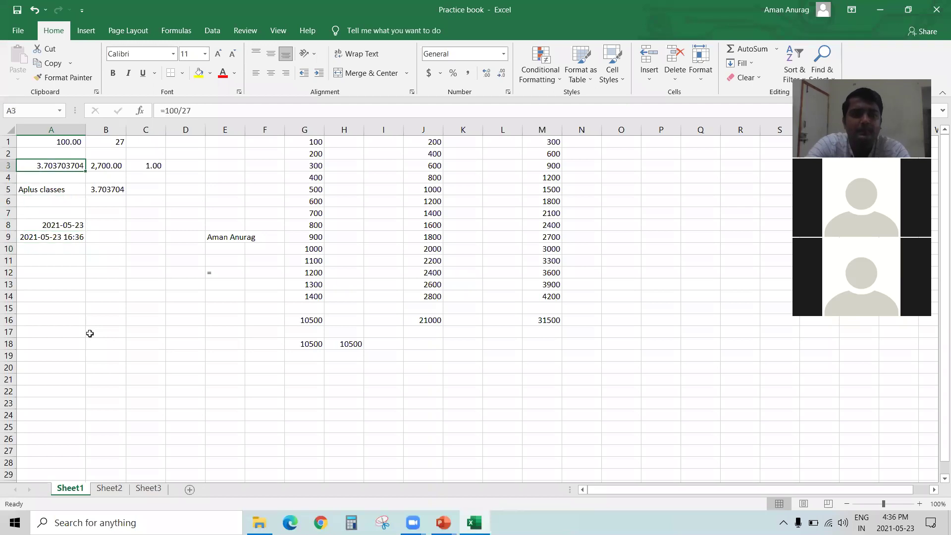
{"action": "key", "text": "Down"}
{"action": "key", "text": "Down"}
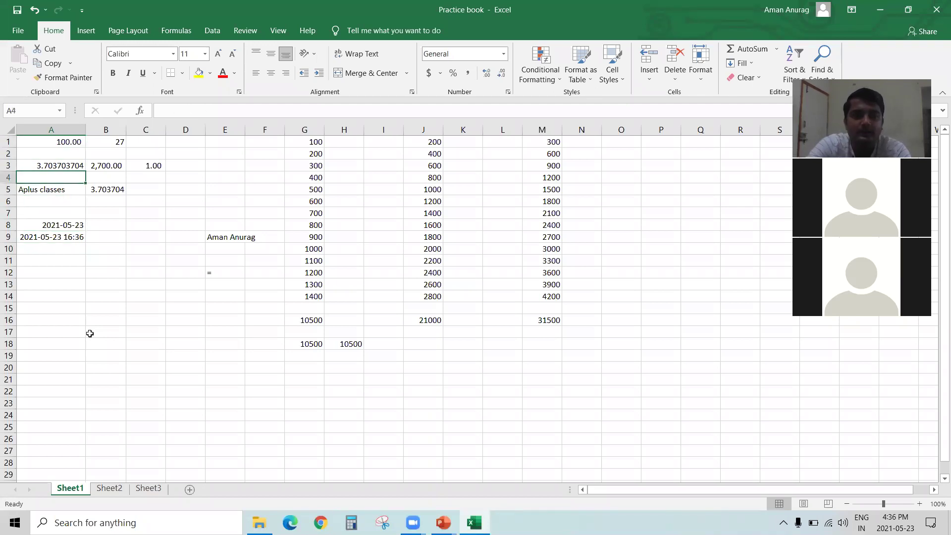
{"action": "key", "text": "Down"}
{"action": "key", "text": "Right"}
{"action": "key", "text": "Right"}
{"action": "key", "text": "Right"}
{"action": "key", "text": "Right"}
{"action": "key", "text": "Right"}
{"action": "key", "text": "Right"}
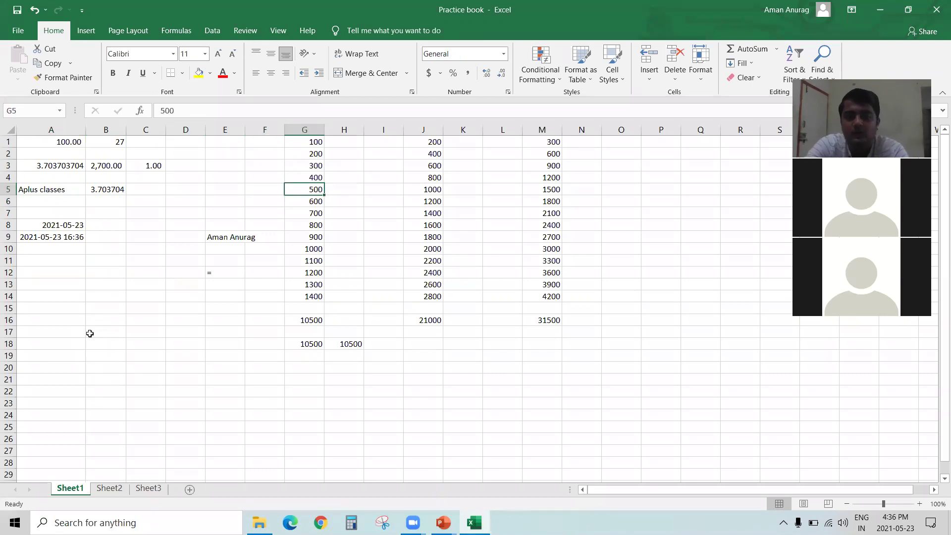
{"action": "type", "text": "600"}
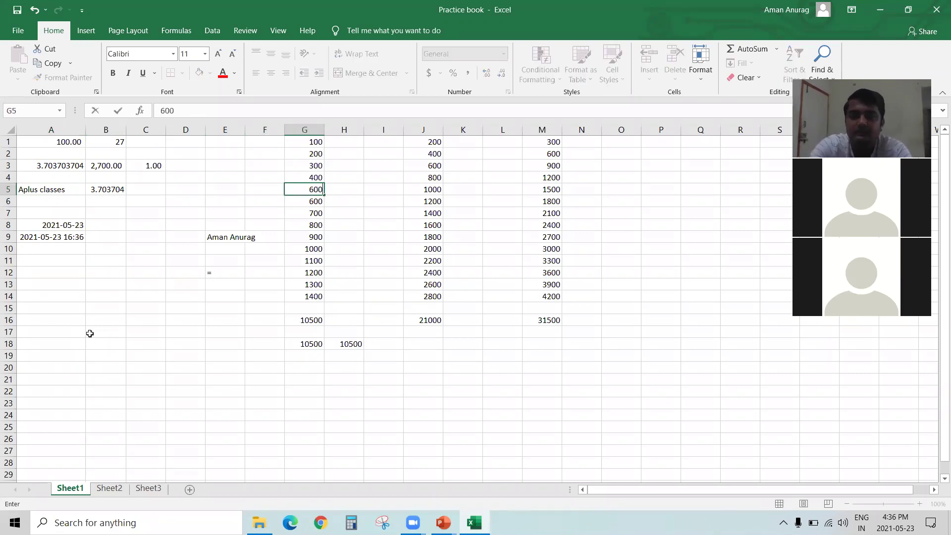
{"action": "key", "text": "ctrl+Return"}
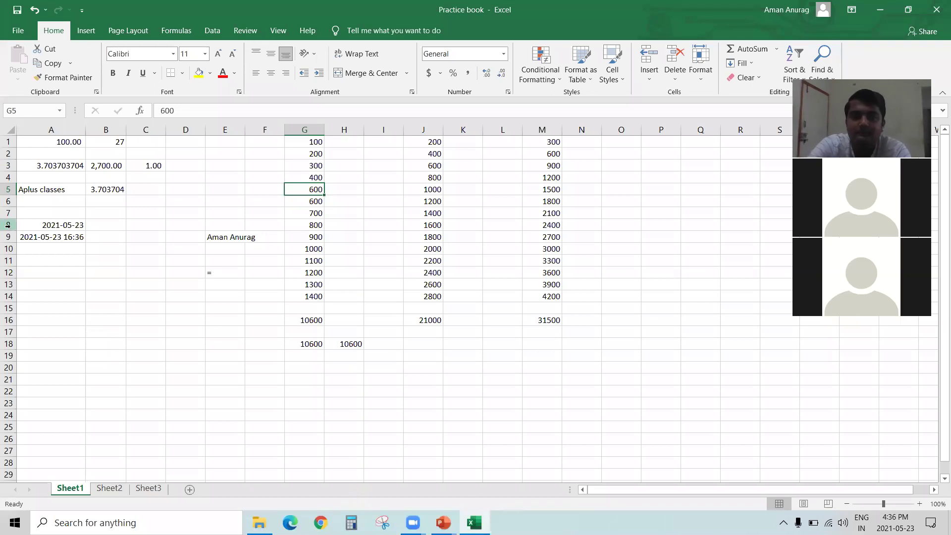
Step: Insert a blank row above row 5, the row containing "Aplus classes"
{"action": "left_click", "coordinate": [8, 189]}
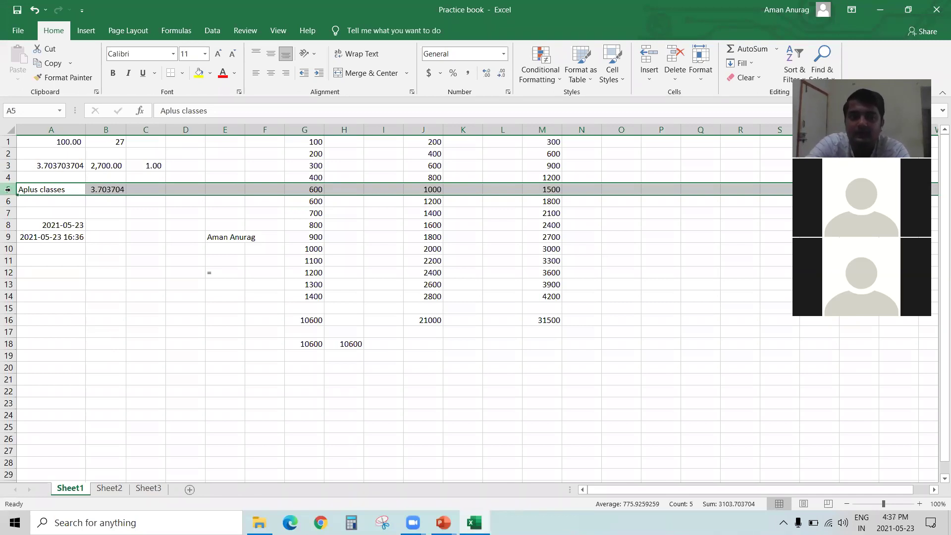
{"action": "right_click", "coordinate": [8, 189]}
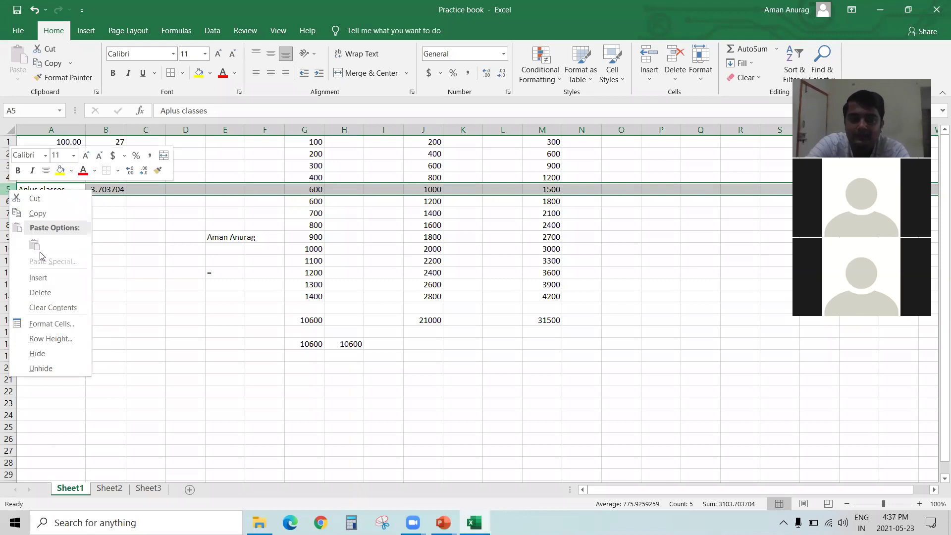
{"action": "left_click", "coordinate": [38, 278]}
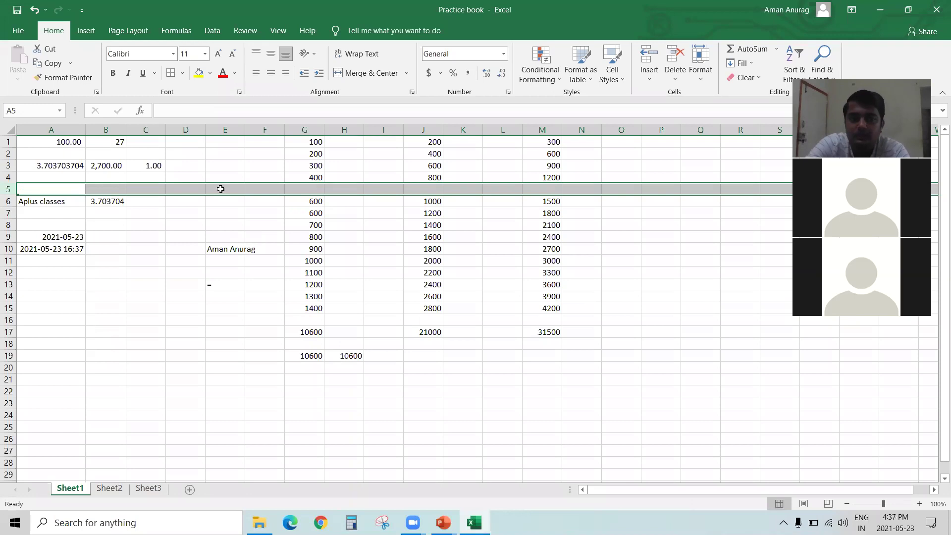
{"action": "left_click", "coordinate": [359, 188]}
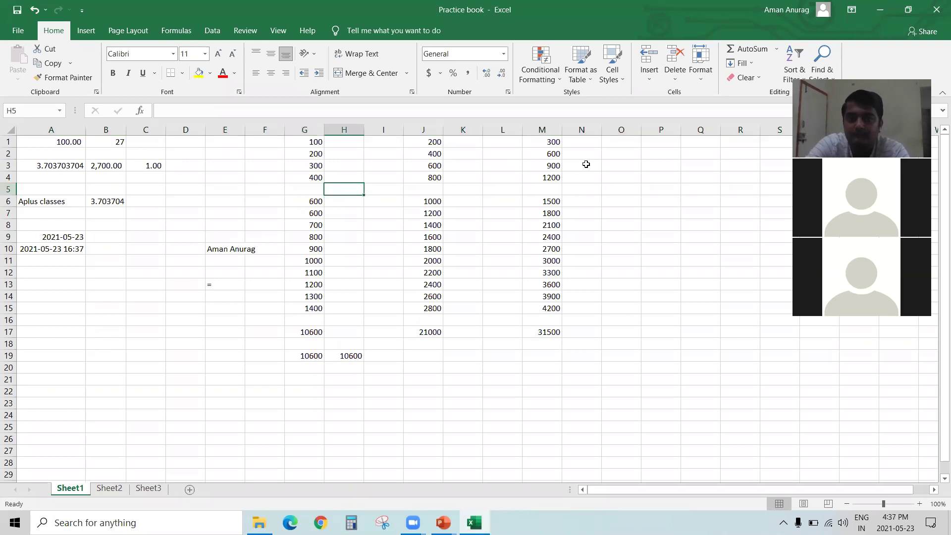
{"action": "left_click", "coordinate": [549, 186]}
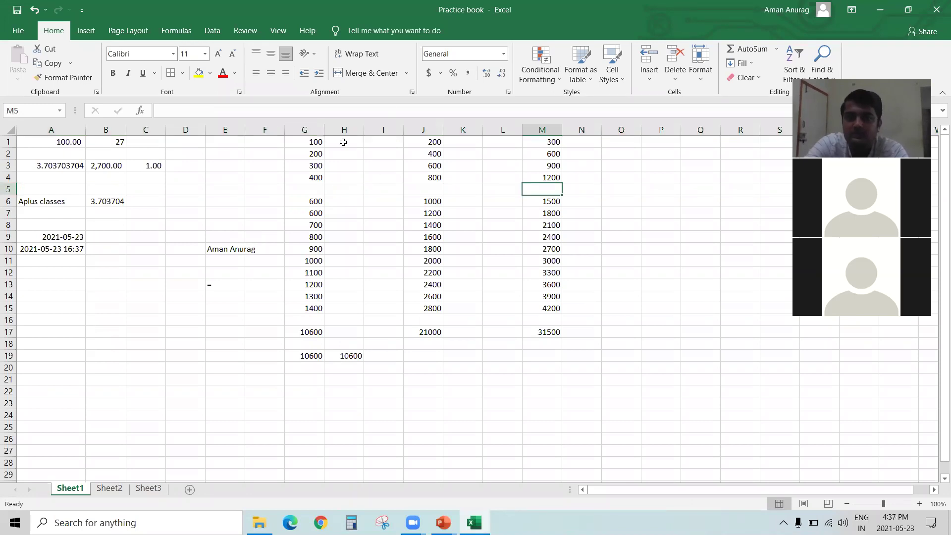
Step: Insert a blank column before column I
{"action": "left_click", "coordinate": [377, 129]}
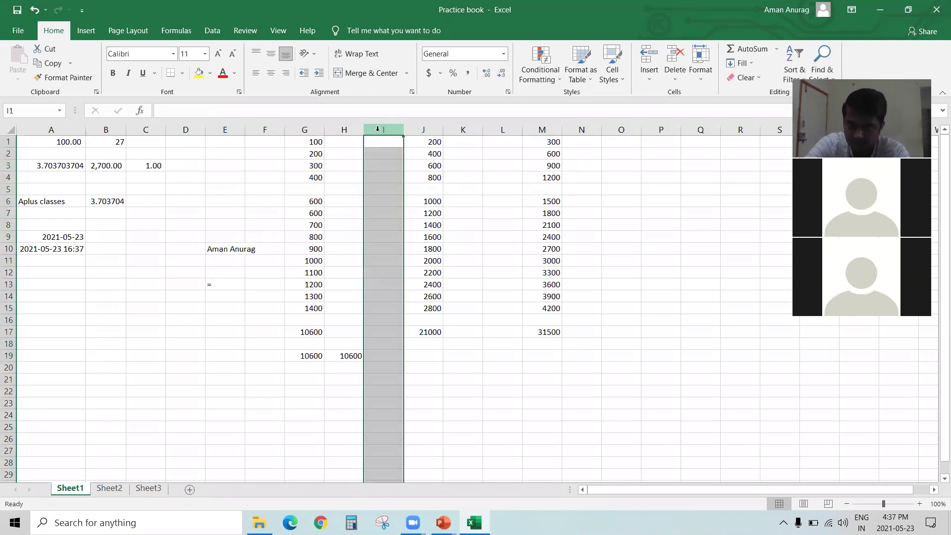
{"action": "right_click", "coordinate": [378, 129]}
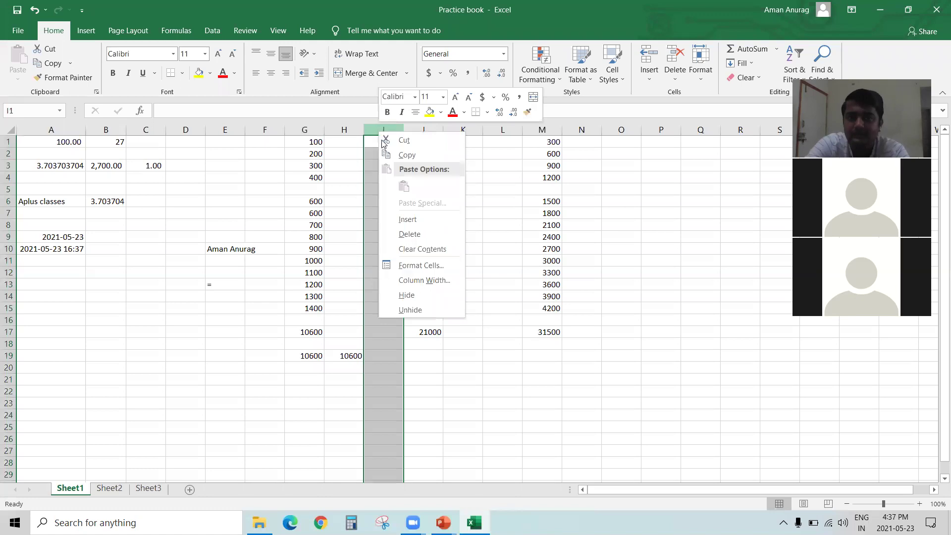
{"action": "left_click", "coordinate": [402, 224]}
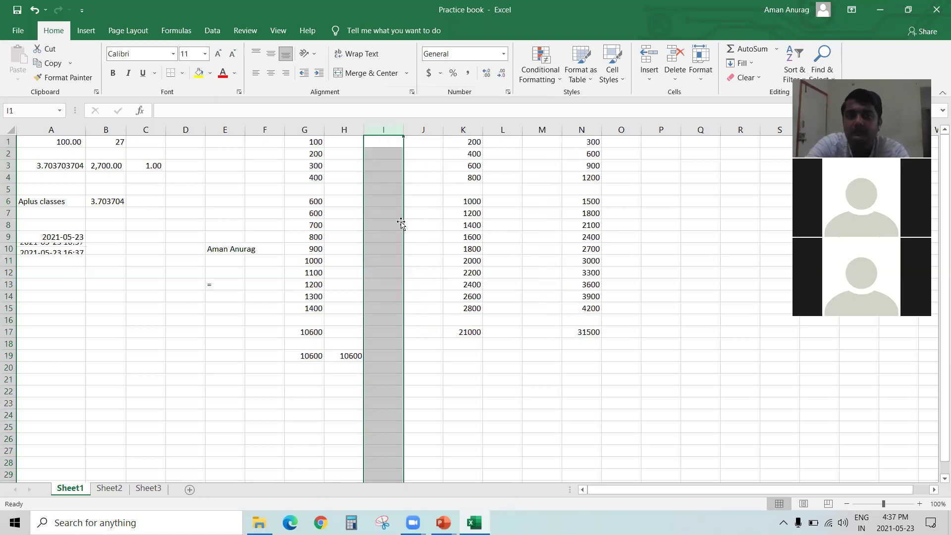
{"action": "left_click", "coordinate": [392, 203]}
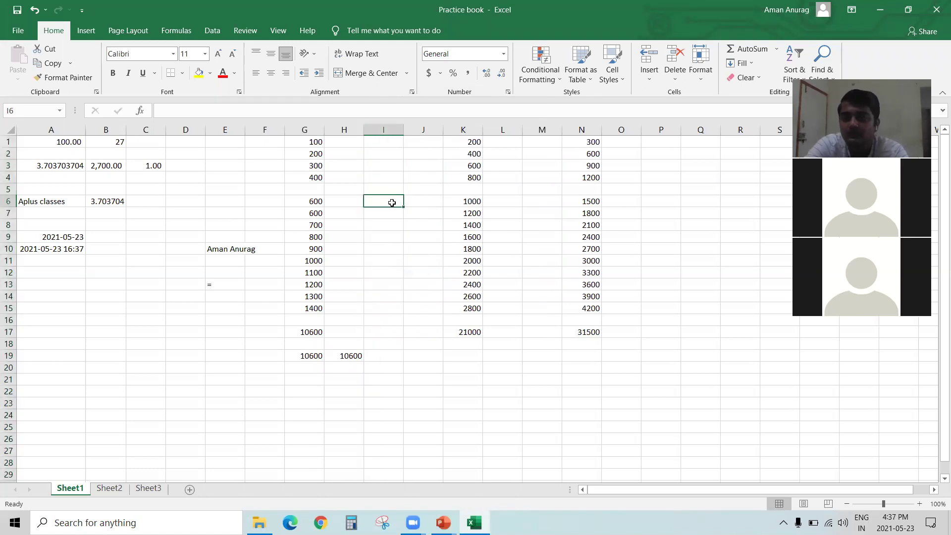
Step: Insert another blank row above the empty row 5
{"action": "left_click", "coordinate": [3, 191]}
{"action": "right_click", "coordinate": [3, 193]}
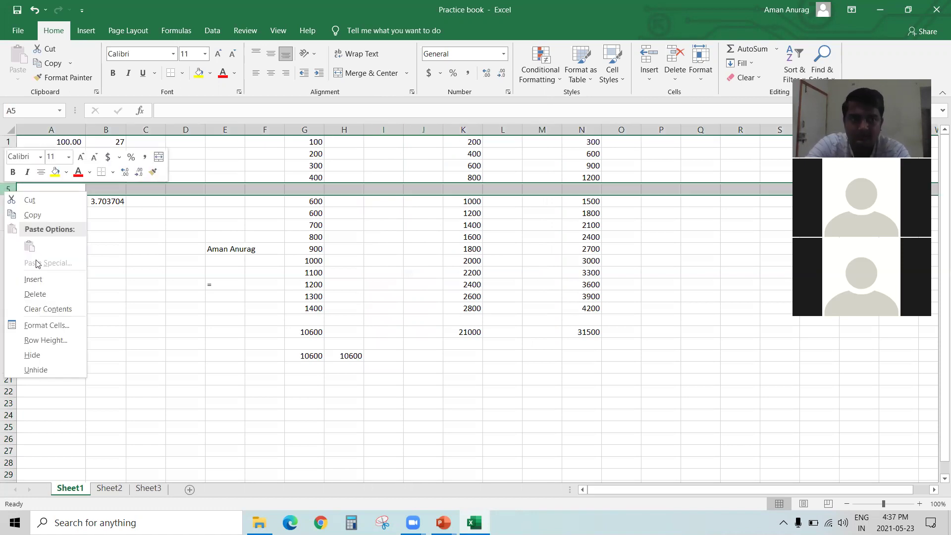
{"action": "left_click", "coordinate": [41, 280]}
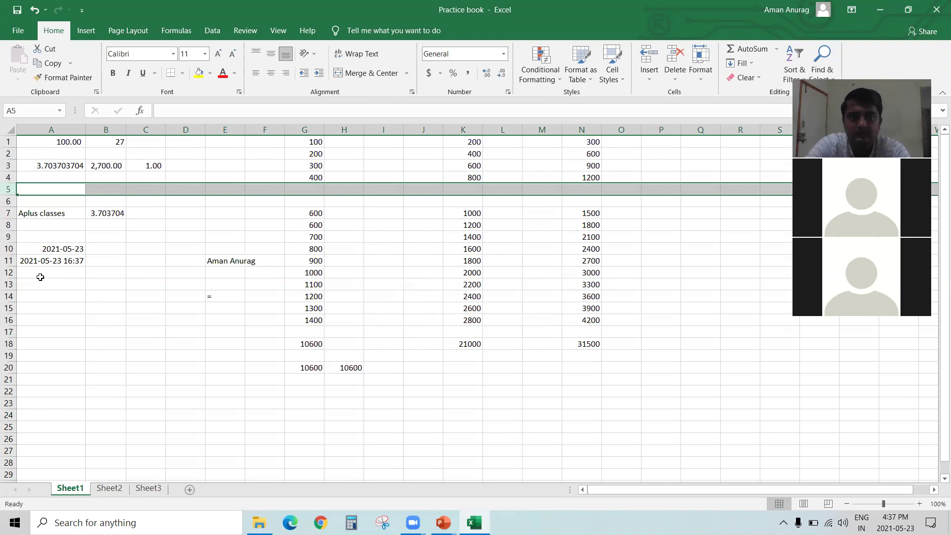
Step: Insert another blank column before the empty column I
{"action": "left_click", "coordinate": [374, 129]}
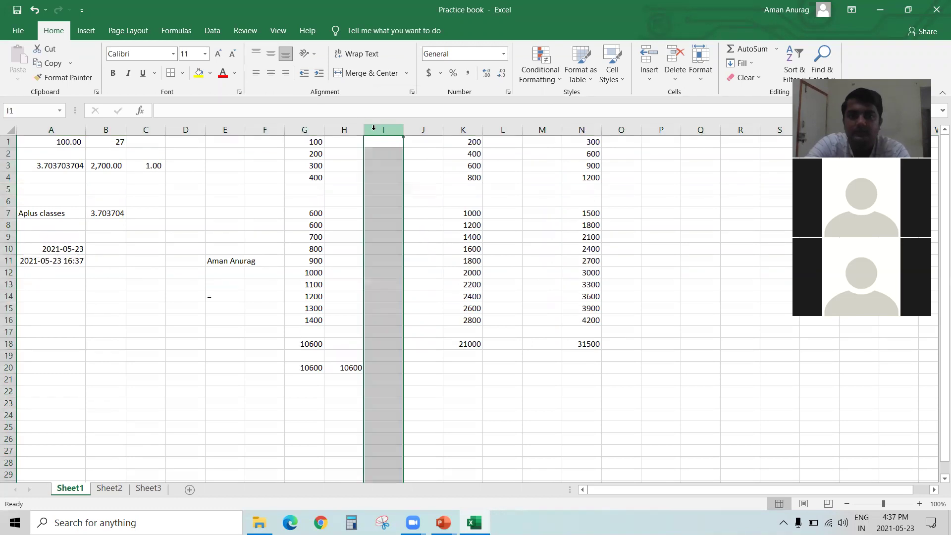
{"action": "right_click", "coordinate": [373, 128]}
{"action": "left_click", "coordinate": [408, 223]}
{"action": "left_click", "coordinate": [318, 235]}
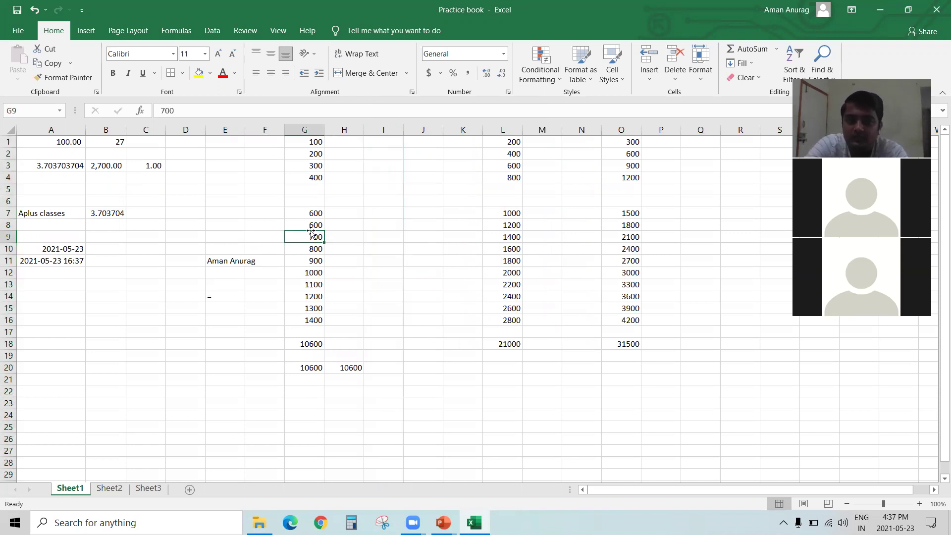
{"action": "left_click", "coordinate": [8, 201]}
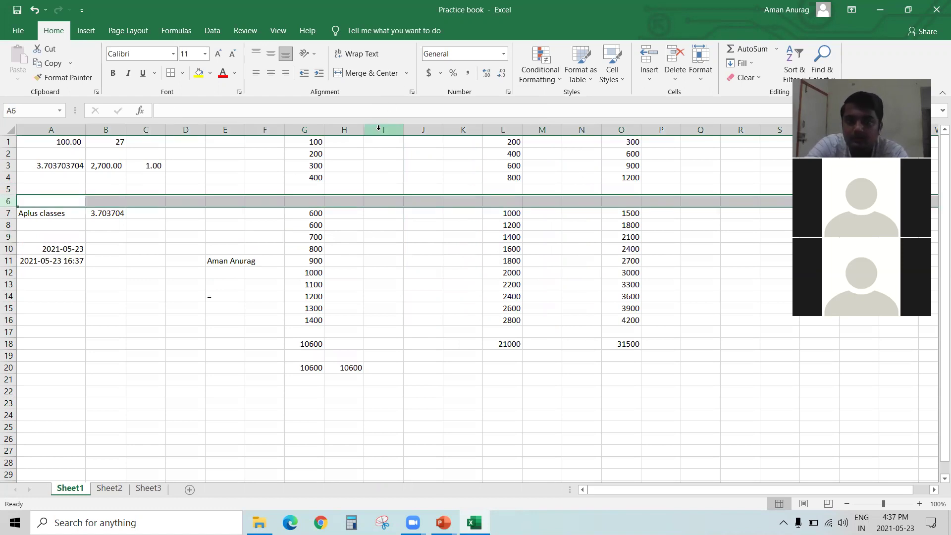
{"action": "left_click", "coordinate": [340, 130]}
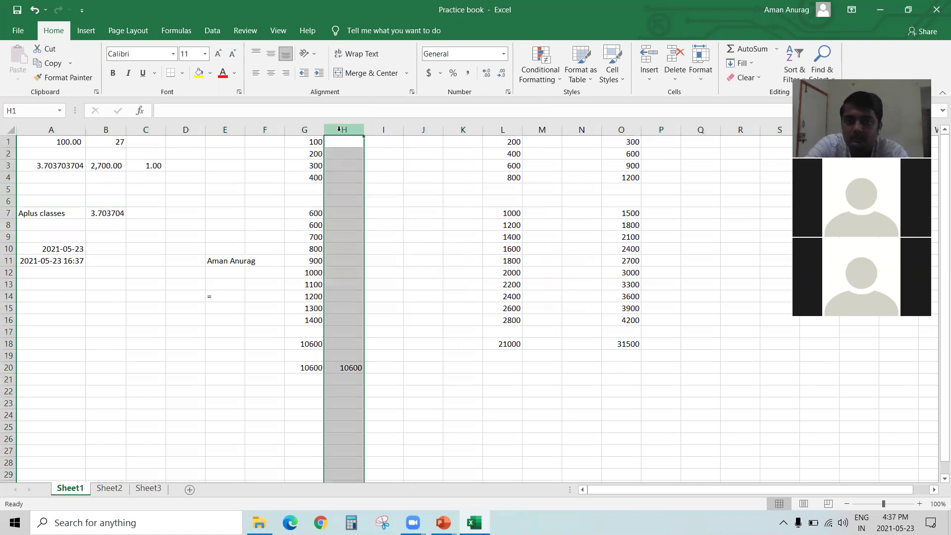
{"action": "left_click", "coordinate": [310, 200]}
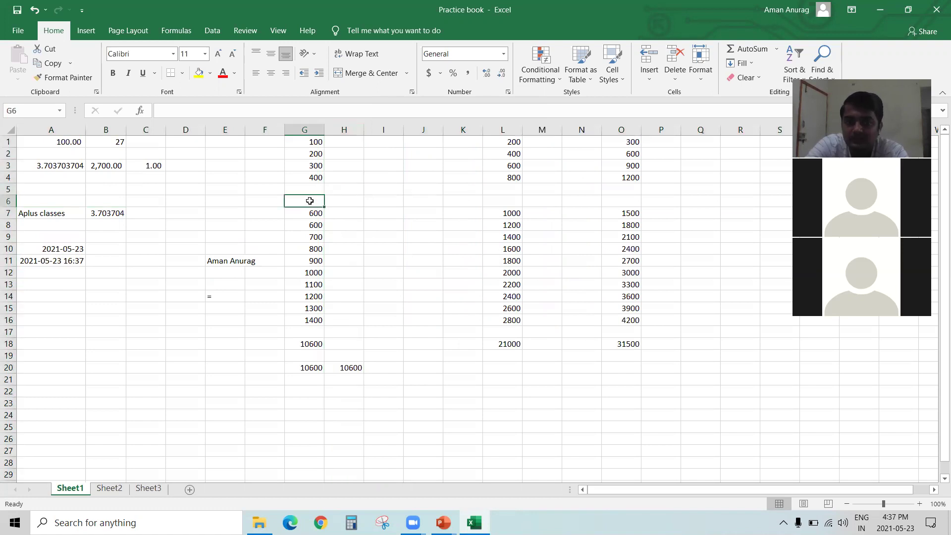
{"action": "left_click", "coordinate": [313, 238]}
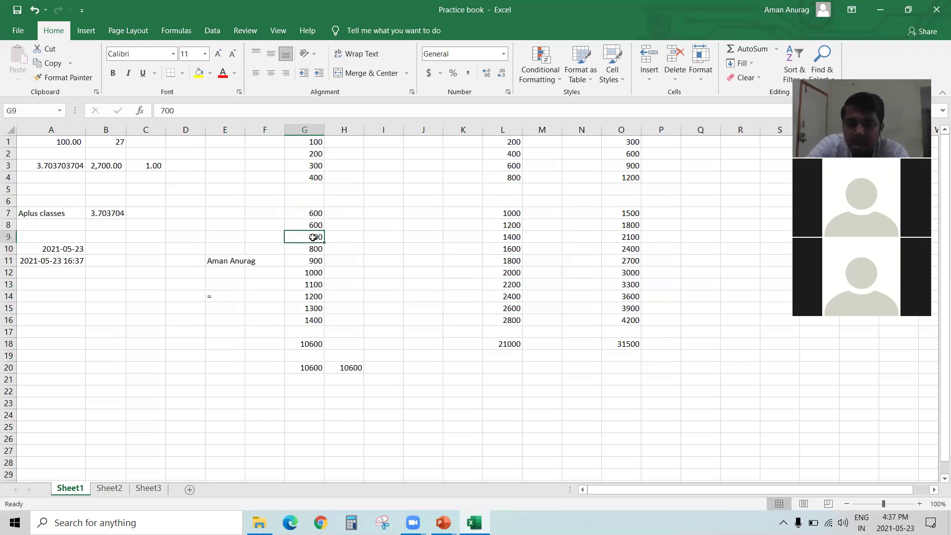
{"action": "right_click", "coordinate": [314, 238]}
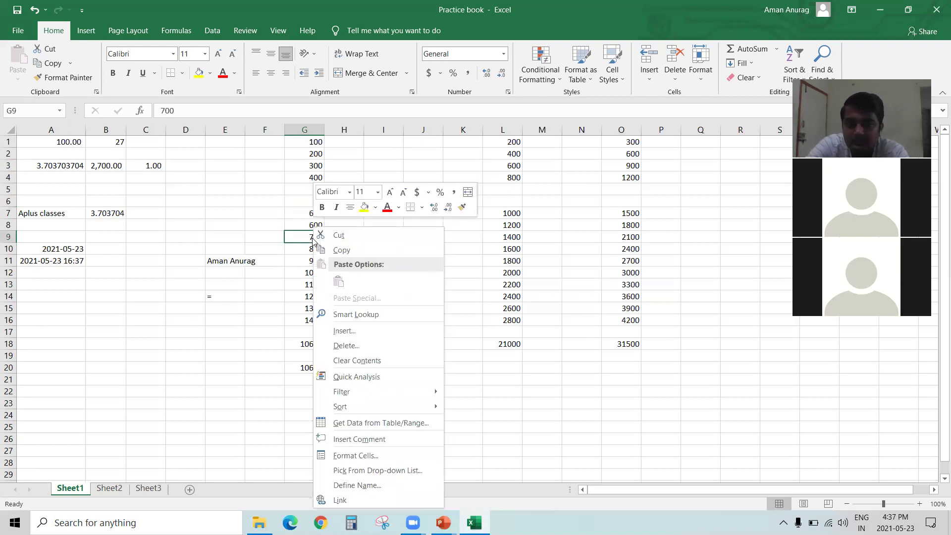
{"action": "left_click", "coordinate": [355, 333]}
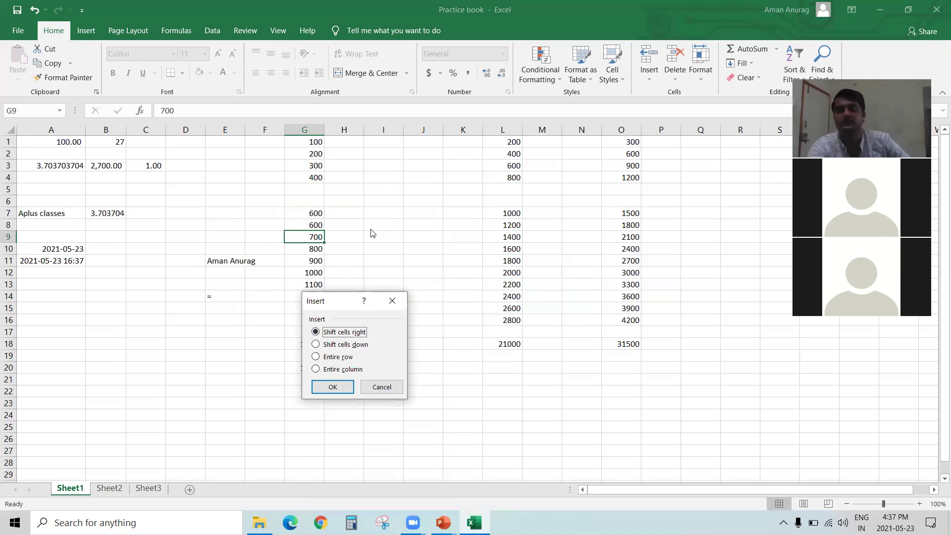
{"action": "left_click", "coordinate": [399, 296]}
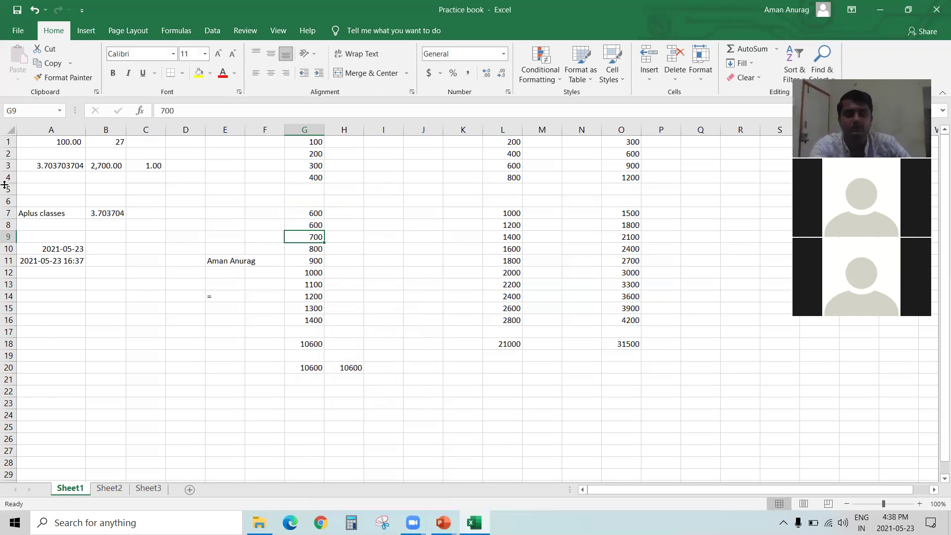
{"action": "left_click", "coordinate": [8, 189]}
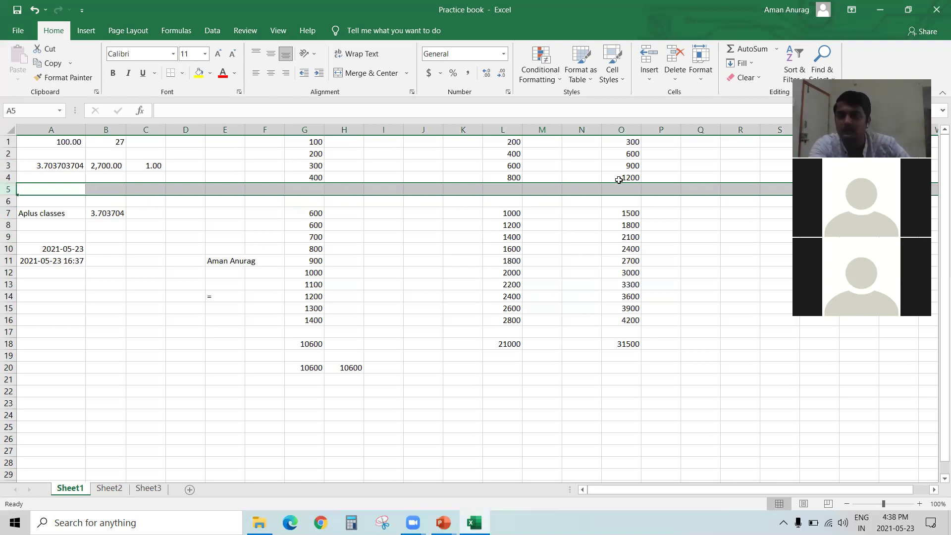
Step: Try inserting a blank cell at G8 with the existing cells shifted right, and undo the insertion
{"action": "left_click", "coordinate": [313, 227]}
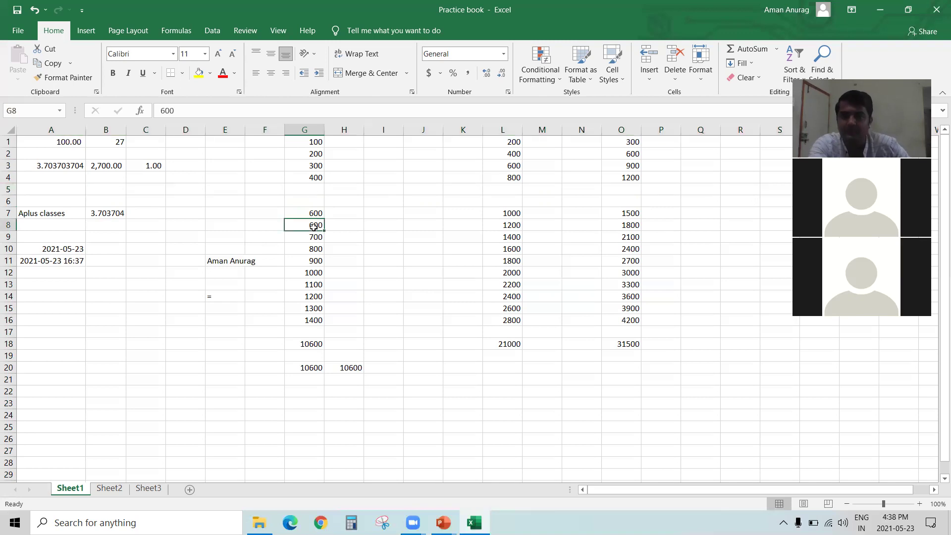
{"action": "right_click", "coordinate": [313, 227]}
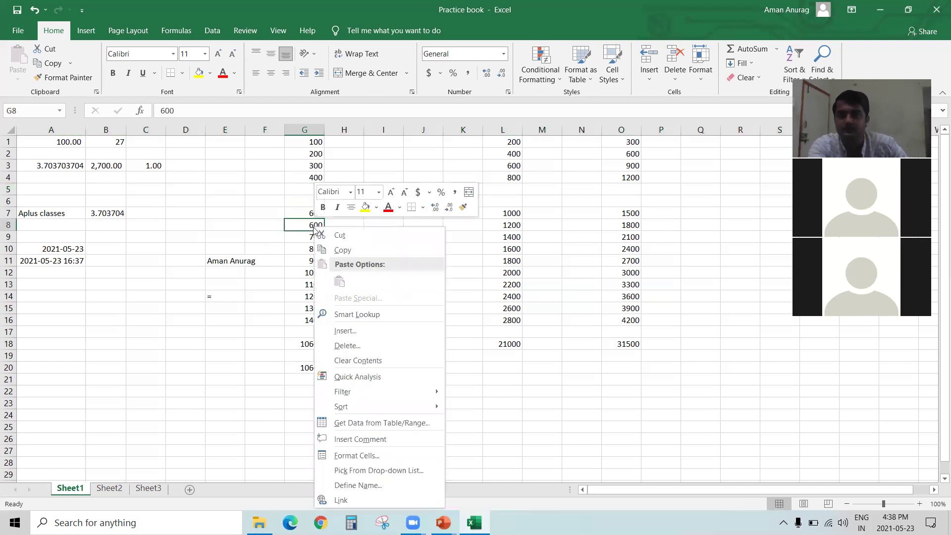
{"action": "left_click", "coordinate": [356, 330]}
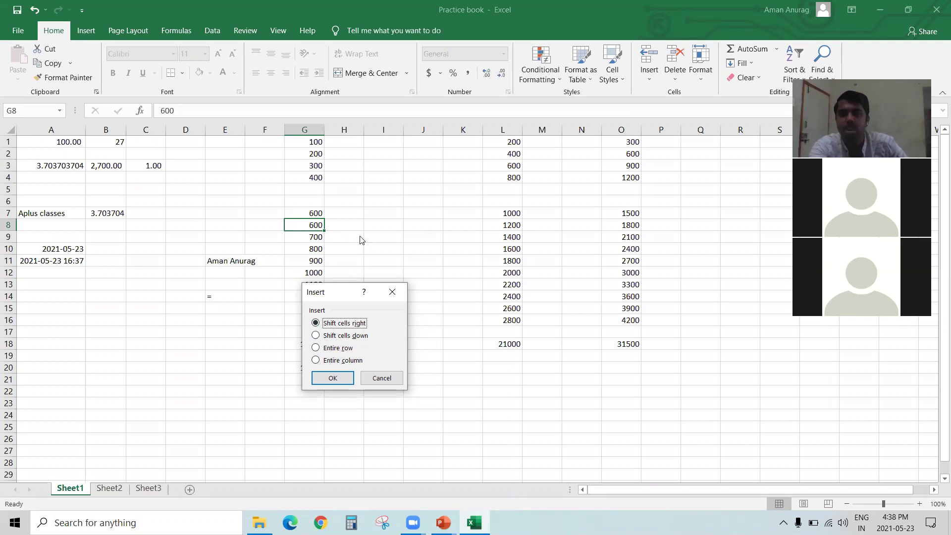
{"action": "left_click", "coordinate": [323, 379]}
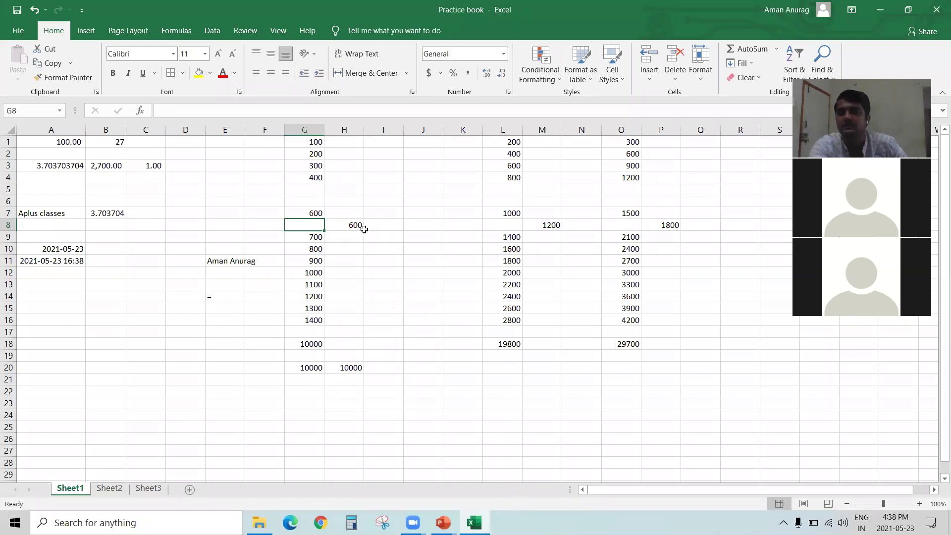
{"action": "key", "text": "ctrl+z"}
Step: Insert a blank cell at G8, shifting the existing cells in column G down
{"action": "right_click", "coordinate": [294, 224]}
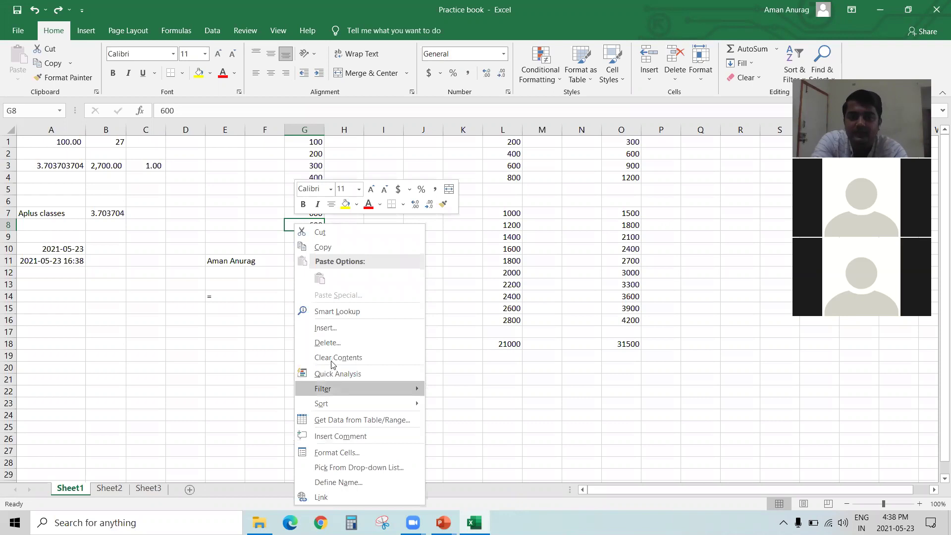
{"action": "left_click", "coordinate": [326, 326]}
{"action": "left_click", "coordinate": [312, 334]}
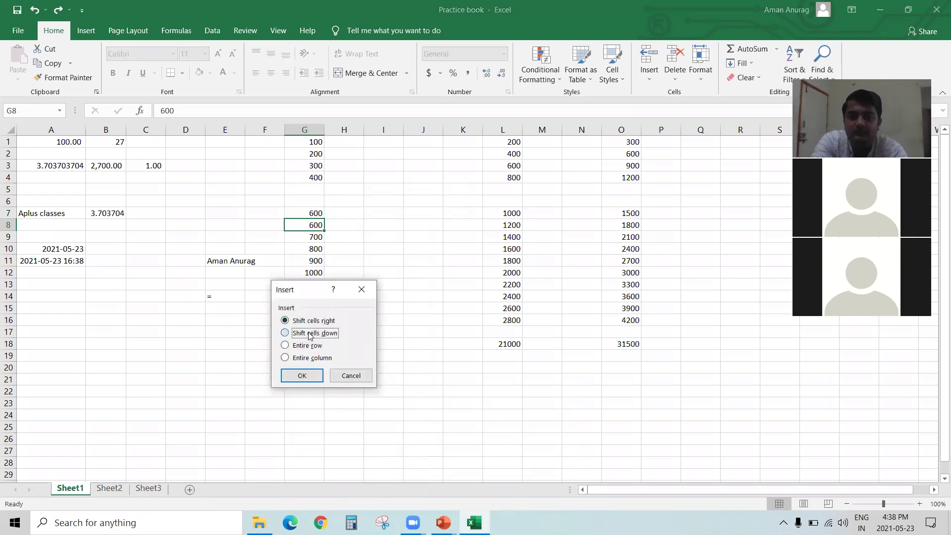
{"action": "left_click", "coordinate": [307, 377]}
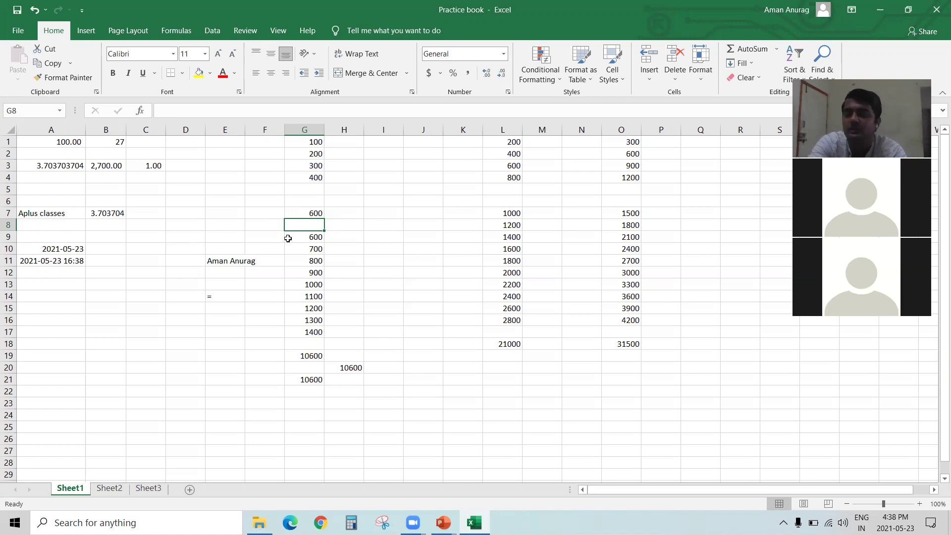
{"action": "left_click", "coordinate": [318, 276]}
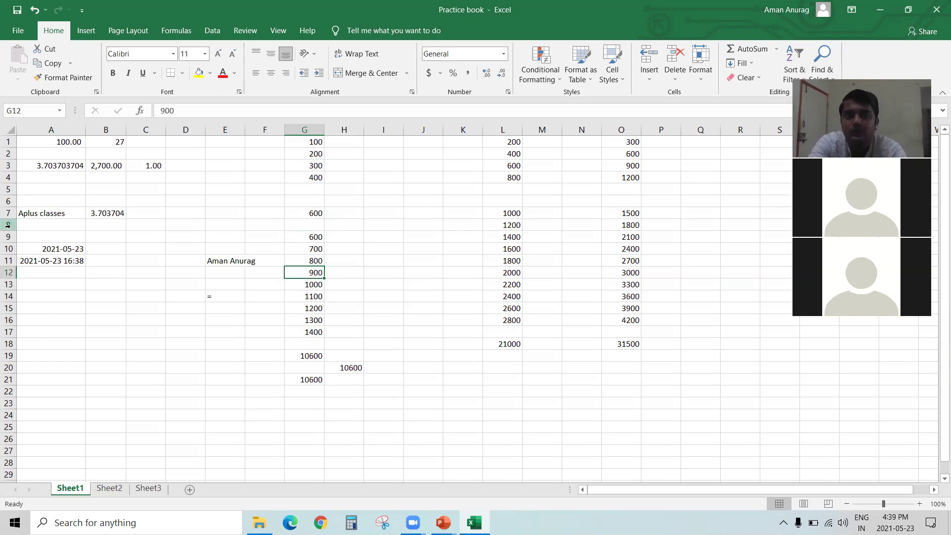
{"action": "left_click", "coordinate": [8, 207]}
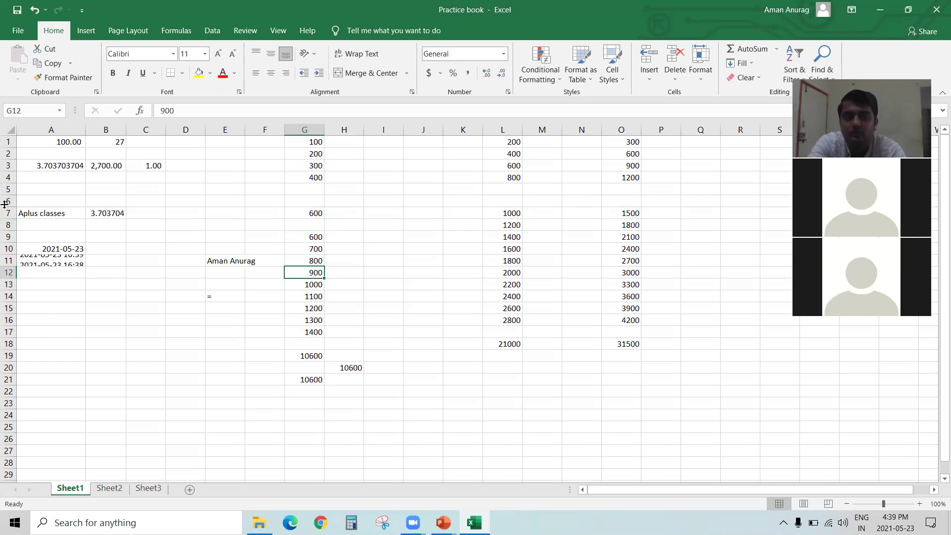
{"action": "left_click", "coordinate": [7, 225]}
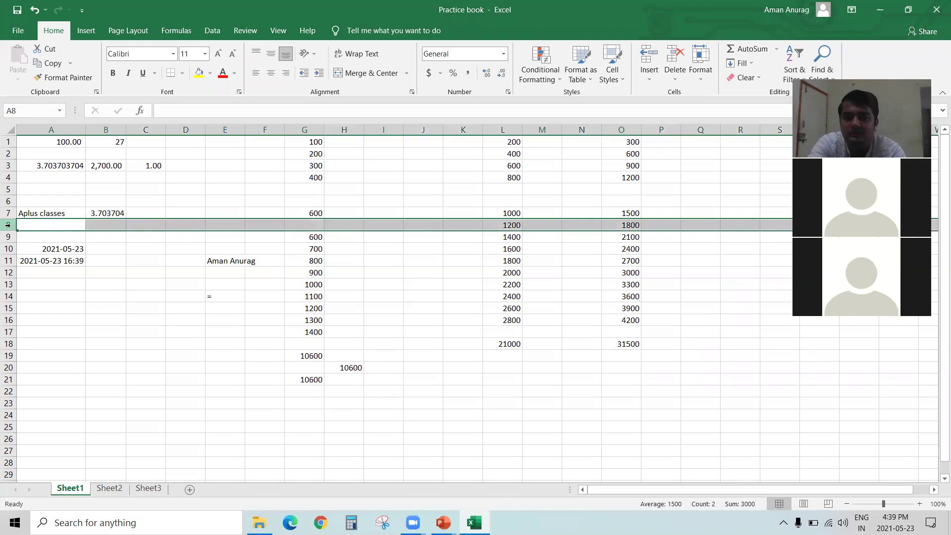
{"action": "right_click", "coordinate": [7, 225]}
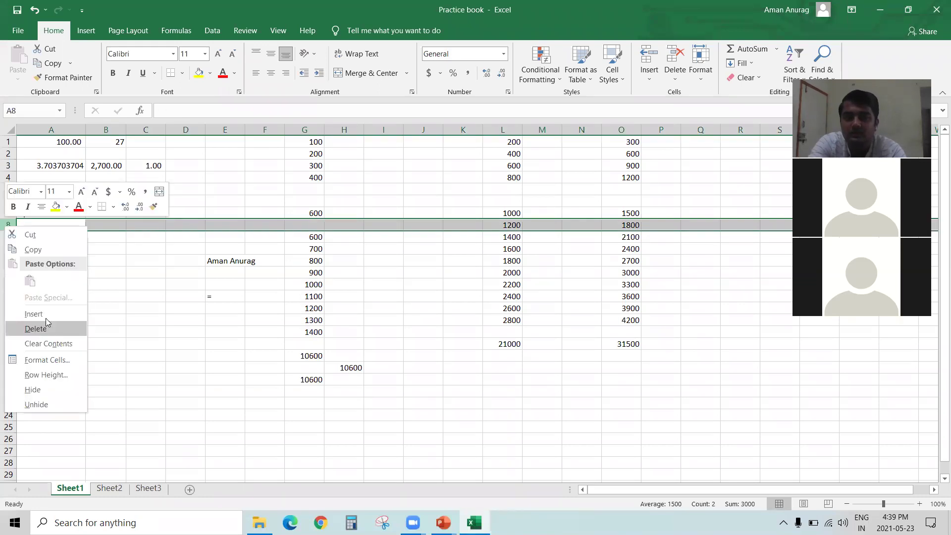
{"action": "left_click", "coordinate": [348, 124]}
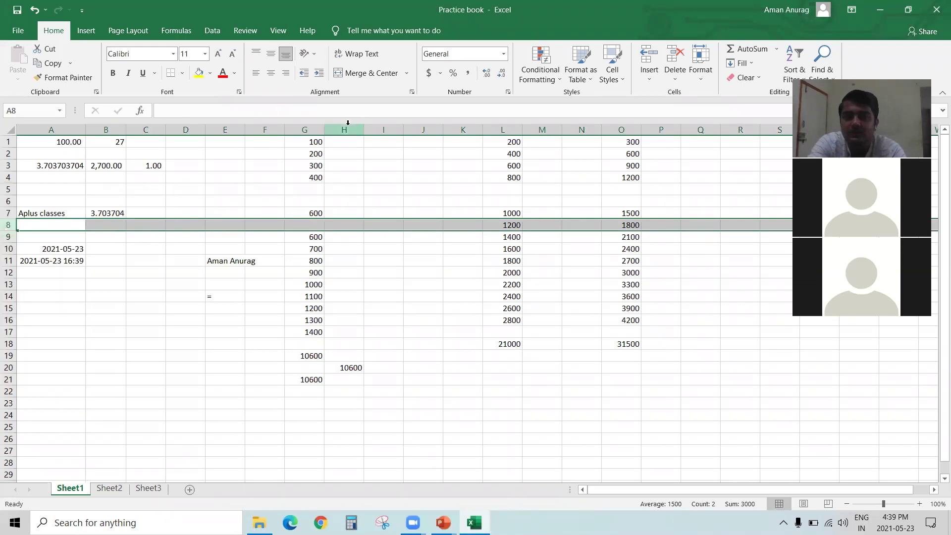
Step: Insert a blank column before column H
{"action": "left_click", "coordinate": [348, 124]}
{"action": "right_click", "coordinate": [348, 124]}
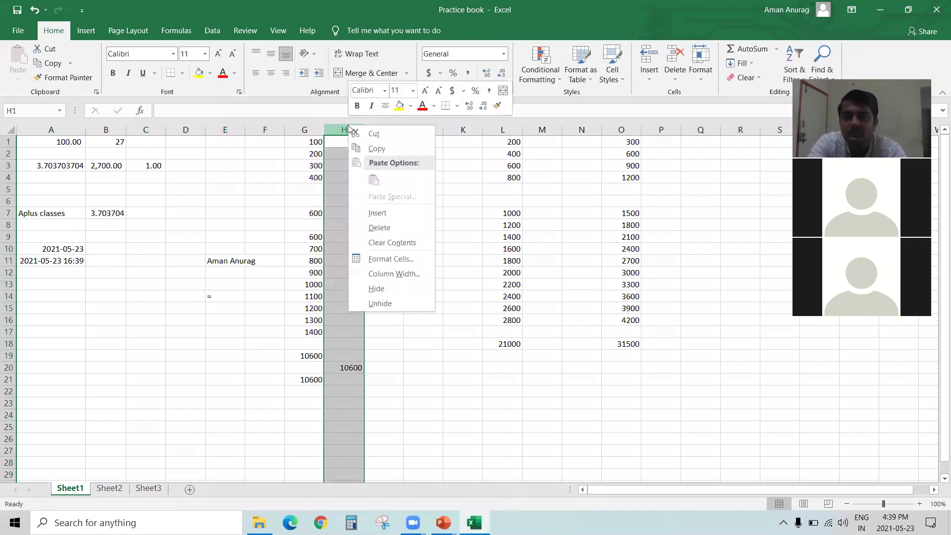
{"action": "left_click", "coordinate": [395, 216]}
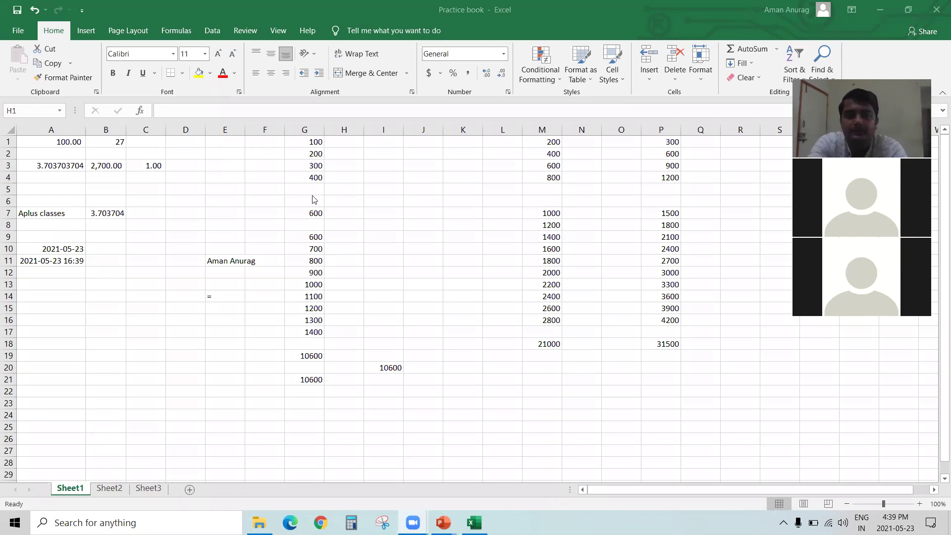
Step: Switch to the PowerPoint slide show and advance to the "Editing Fill" slide
{"action": "key", "text": "alt+Tab"}
{"action": "key", "text": "alt+Tab"}
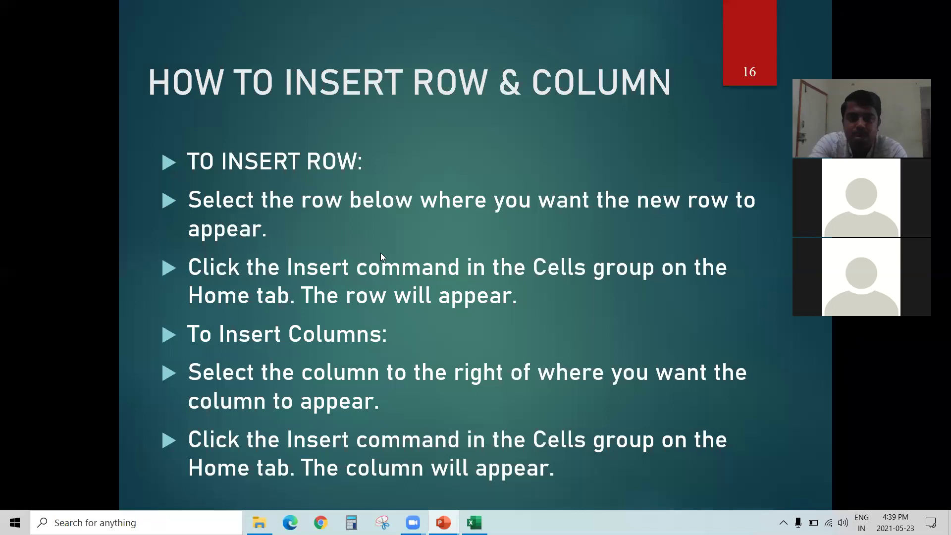
{"action": "key", "text": "Right"}
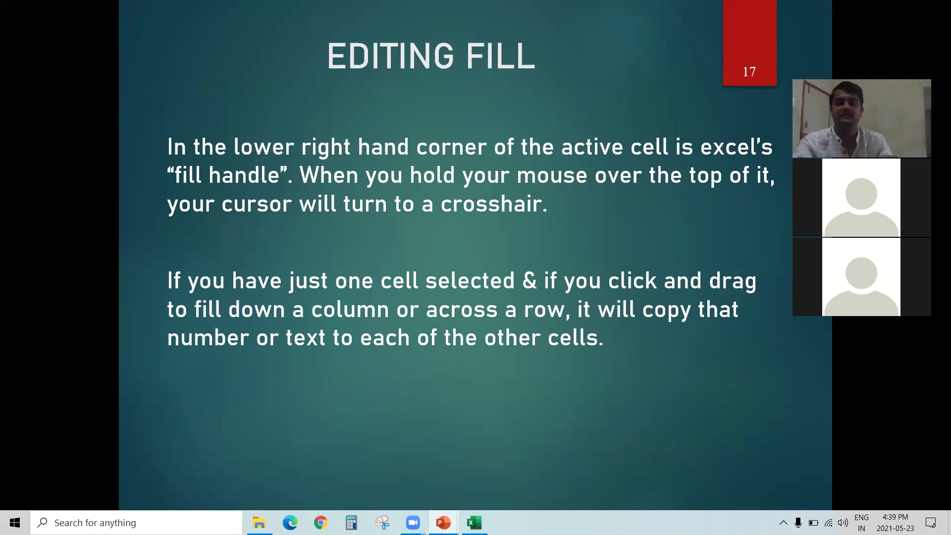
Step: Return to the Excel workbook and enter the value 1 in each of the cells J1 to J3
{"action": "key", "text": "alt+Tab"}
{"action": "key", "text": "Tab"}
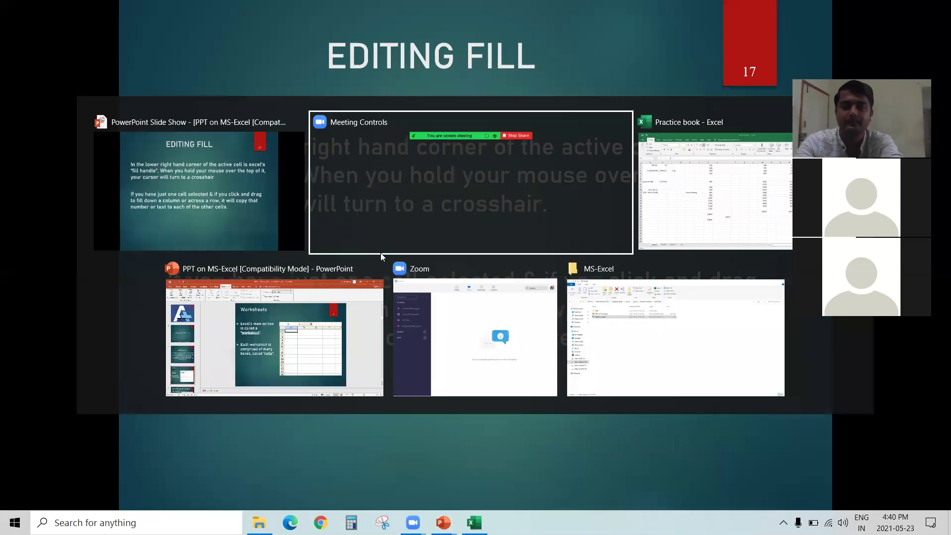
{"action": "key", "text": "Right"}
{"action": "key", "text": "Right"}
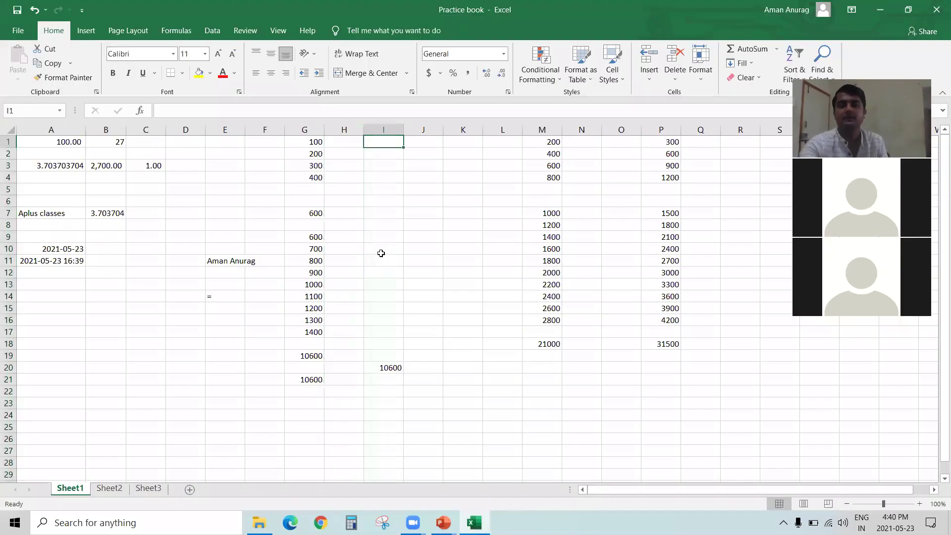
{"action": "type", "text": "1"}
{"action": "key", "text": "Return"}
{"action": "type", "text": "2"}
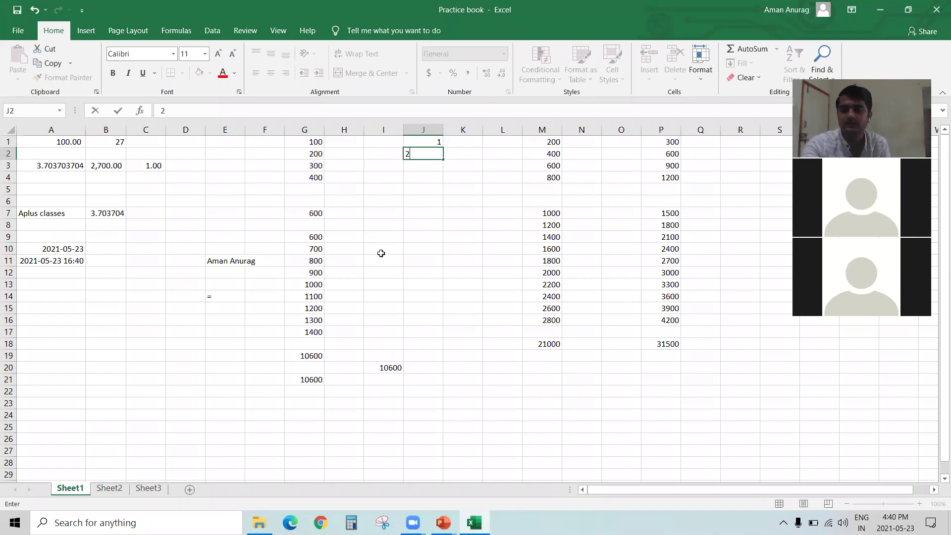
{"action": "key", "text": "Up"}
{"action": "key", "text": "Down"}
{"action": "type", "text": "1"}
{"action": "key", "text": "Return"}
{"action": "type", "text": "1"}
{"action": "key", "text": "Return"}
{"action": "key", "text": "Up"}
{"action": "key", "text": "Up"}
{"action": "key", "text": "Up"}
{"action": "key", "text": "Down"}
{"action": "key", "text": "Down"}
{"action": "key", "text": "Down"}
{"action": "key", "text": "Down"}
{"action": "key", "text": "Down"}
{"action": "key", "text": "Down"}
{"action": "key", "text": "Down"}
{"action": "key", "text": "Down"}
{"action": "key", "text": "Down"}
{"action": "key", "text": "Down"}
{"action": "key", "text": "Down"}
{"action": "key", "text": "Down"}
{"action": "key", "text": "Down"}
{"action": "key", "text": "Down"}
{"action": "key", "text": "Down"}
{"action": "key", "text": "Down"}
{"action": "key", "text": "Down"}
{"action": "key", "text": "Down"}
{"action": "key", "text": "Down"}
{"action": "key", "text": "Up"}
{"action": "key", "text": "Up"}
{"action": "key", "text": "Up"}
{"action": "key", "text": "Up"}
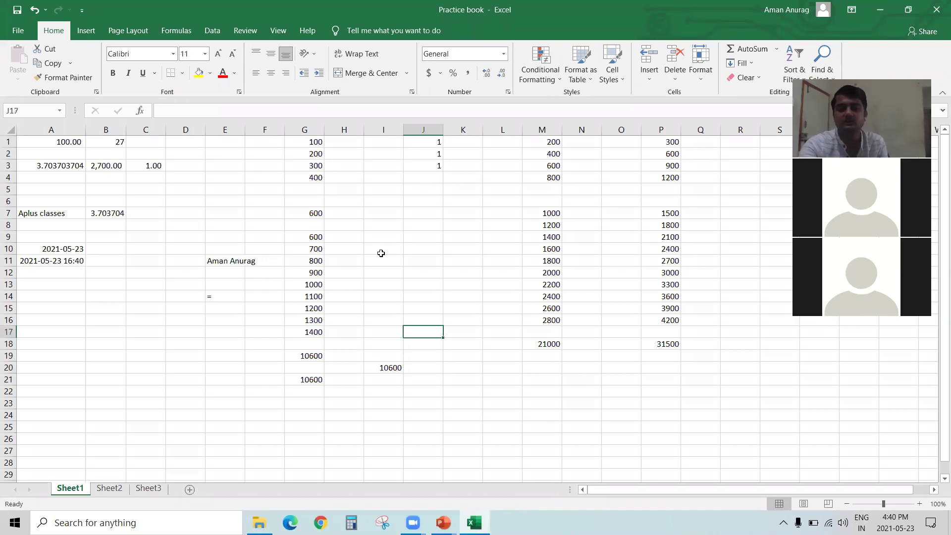
{"action": "key", "text": "Up"}
{"action": "key", "text": "Up"}
{"action": "key", "text": "Up"}
{"action": "key", "text": "Up"}
{"action": "key", "text": "Up"}
{"action": "key", "text": "Up"}
{"action": "key", "text": "Up"}
{"action": "key", "text": "Up"}
{"action": "key", "text": "Up"}
{"action": "key", "text": "Up"}
{"action": "key", "text": "Up"}
{"action": "key", "text": "Up"}
{"action": "key", "text": "Up"}
{"action": "key", "text": "Up"}
{"action": "key", "text": "Up"}
Step: Continue column J by entering the value 1 in each cell from J4 to J14
{"action": "key", "text": "Down"}
{"action": "key", "text": "Down"}
{"action": "key", "text": "Down"}
{"action": "type", "text": "1"}
{"action": "key", "text": "Return"}
{"action": "type", "text": "1"}
{"action": "key", "text": "Return"}
{"action": "type", "text": "1"}
{"action": "key", "text": "Return"}
{"action": "type", "text": "1 1 1 1 1 1 1 1"}
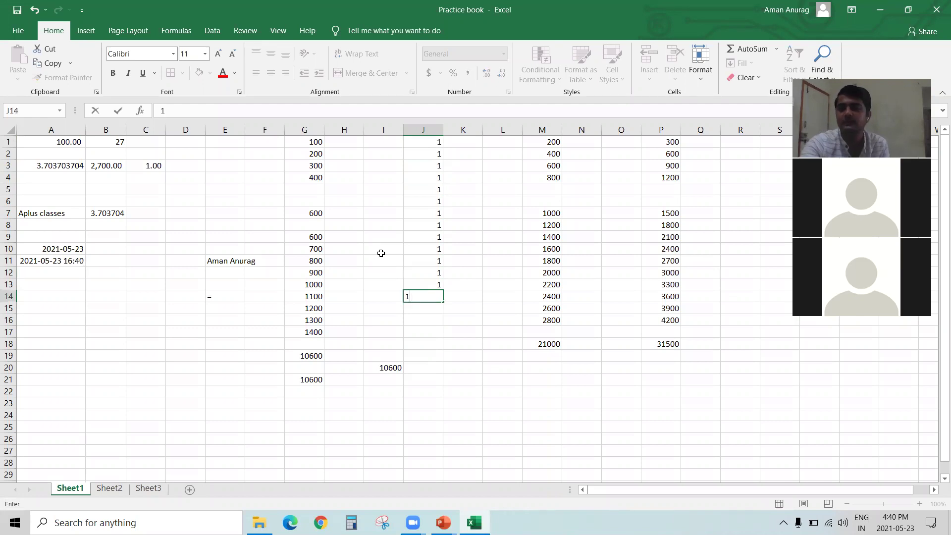
{"action": "key", "text": "Up"}
{"action": "key", "text": "Down"}
{"action": "key", "text": "Right"}
{"action": "key", "text": "Left"}
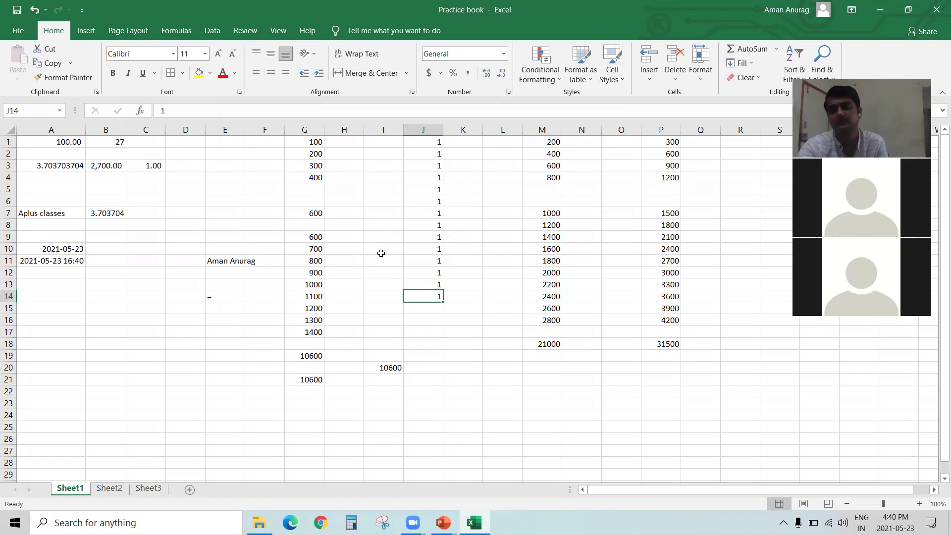
Step: Enter the value 1 in cell K1, beside the column of ones
{"action": "key", "text": "Right"}
{"action": "key", "text": "Up"}
{"action": "key", "text": "Up"}
{"action": "key", "text": "Up"}
{"action": "key", "text": "Up"}
{"action": "key", "text": "Up"}
{"action": "key", "text": "Up"}
{"action": "key", "text": "Up"}
{"action": "key", "text": "Up"}
{"action": "key", "text": "Up"}
{"action": "key", "text": "Up"}
{"action": "key", "text": "Up"}
{"action": "key", "text": "Up"}
{"action": "key", "text": "Up"}
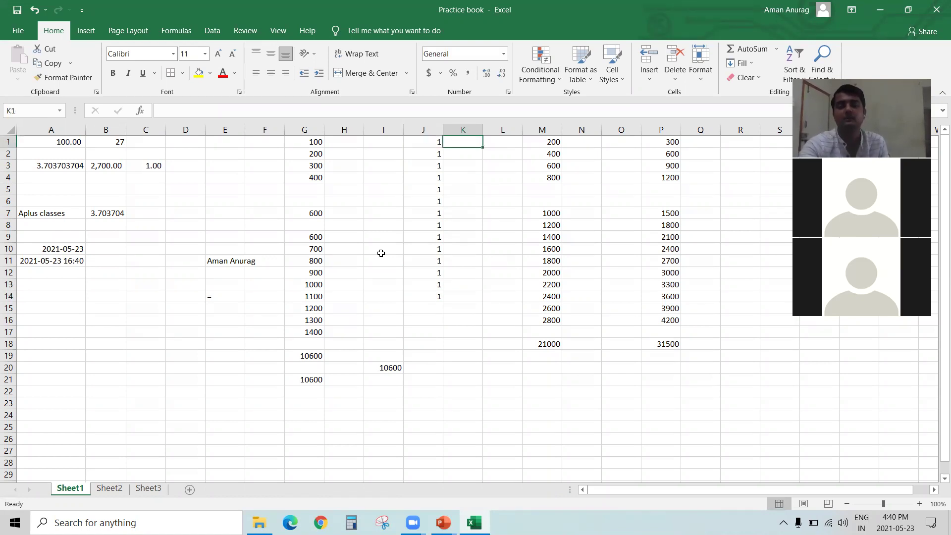
{"action": "type", "text": "1"}
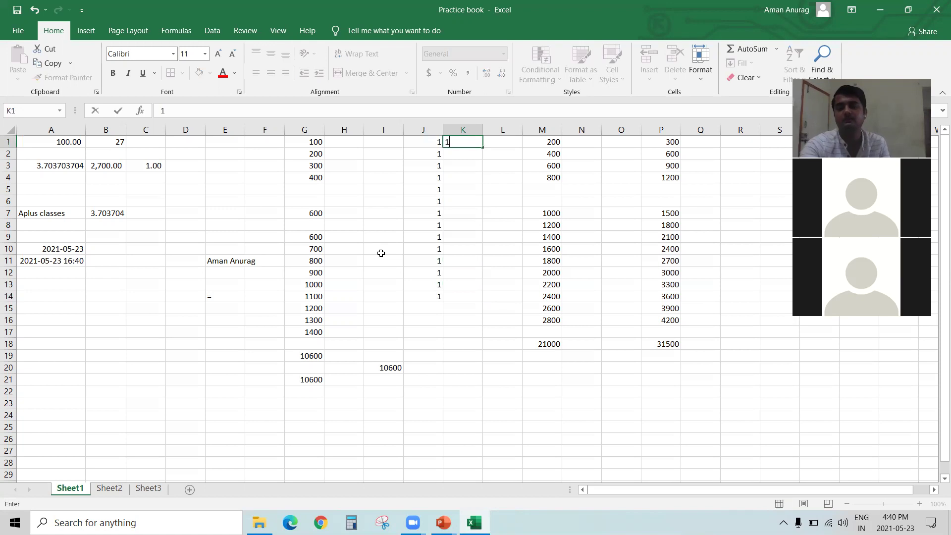
{"action": "key", "text": "Return"}
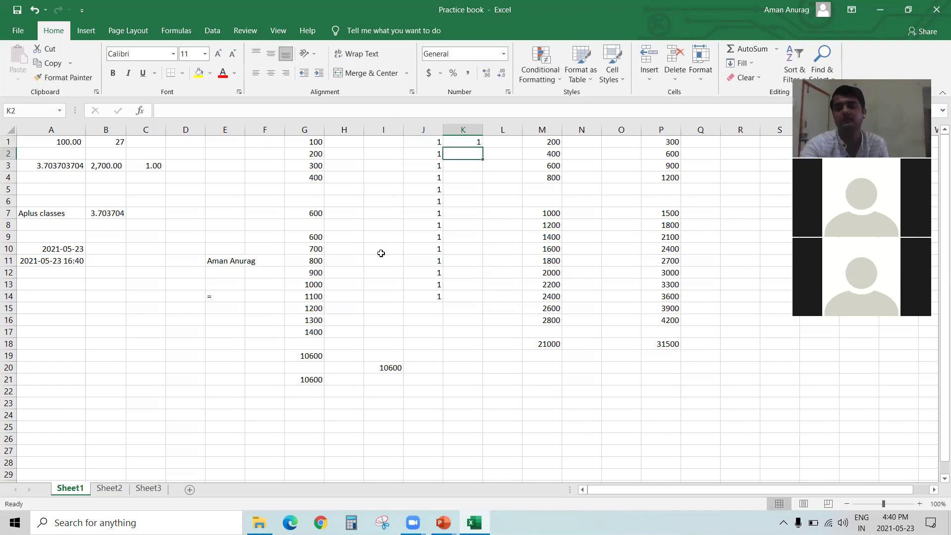
{"action": "type", "text": "1"}
{"action": "key", "text": "Return"}
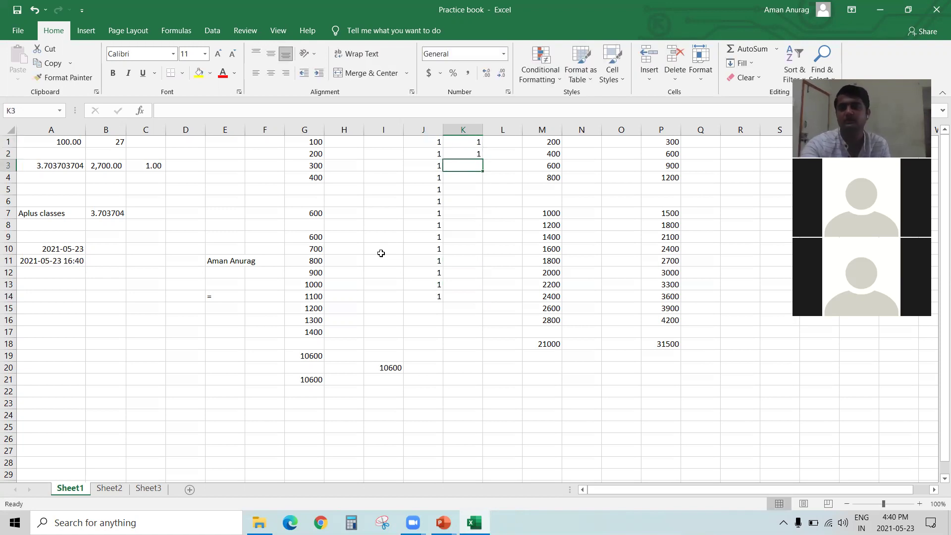
{"action": "key", "text": "Up"}
{"action": "key", "text": "Up"}
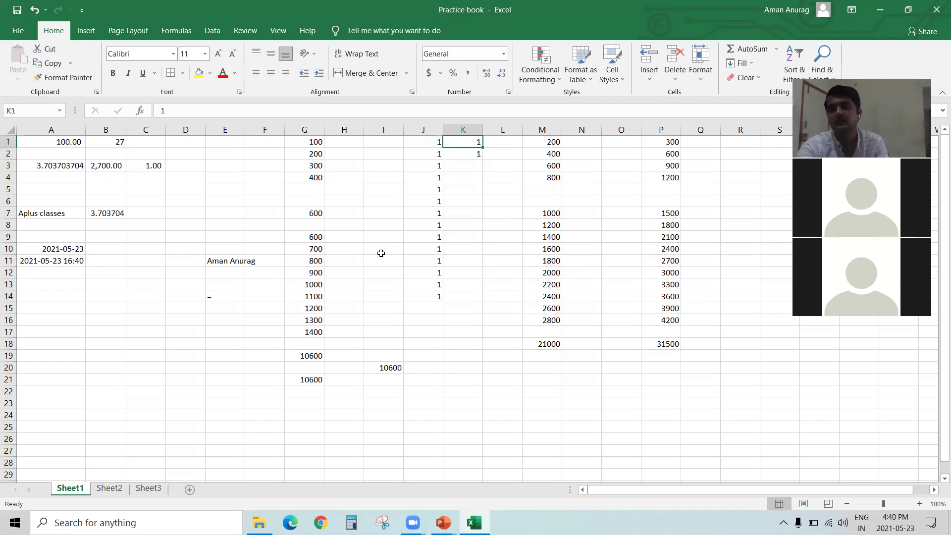
{"action": "key", "text": "shift+Down"}
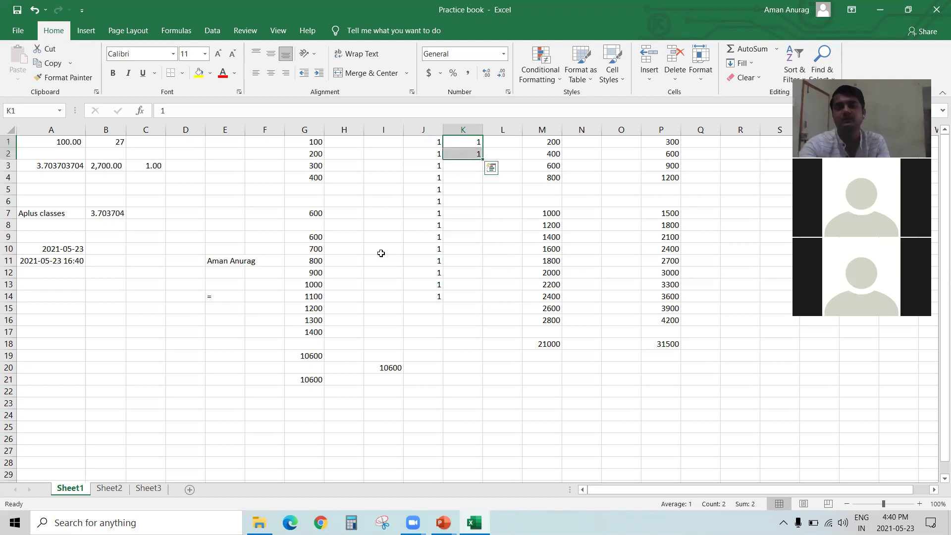
{"action": "key", "text": "Down"}
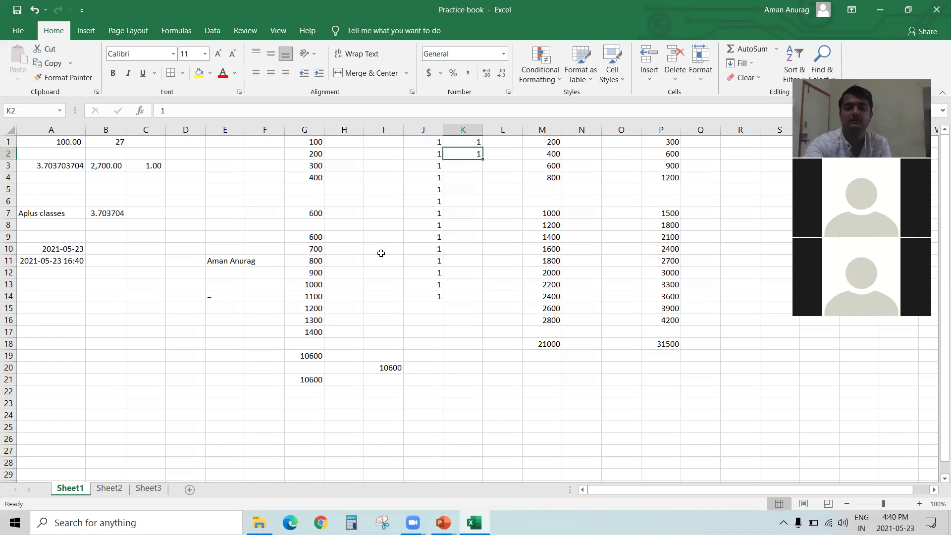
Step: Copy the value 1 from cell K1 down through K14 with the fill handle
{"action": "key", "text": "Up"}
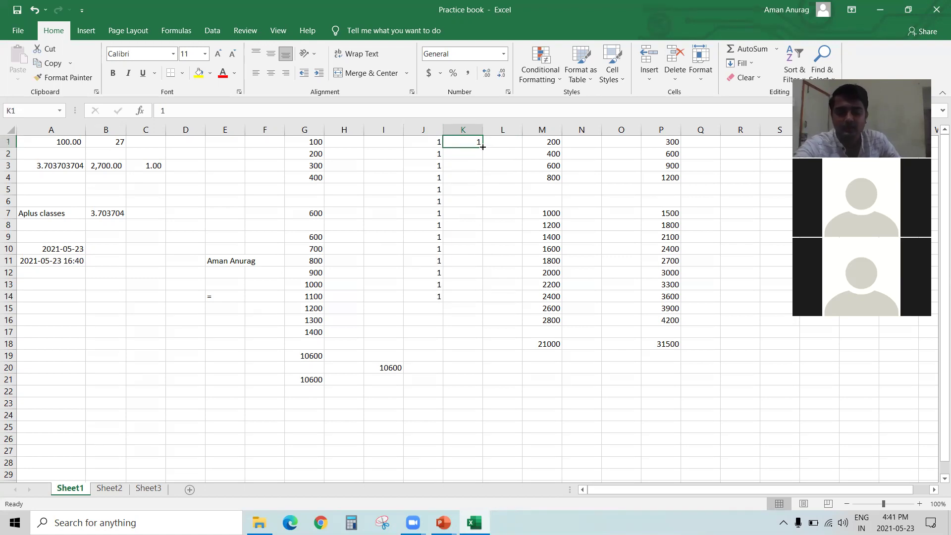
{"action": "left_click_drag", "start_coordinate": [483, 147], "coordinate": [479, 302]}
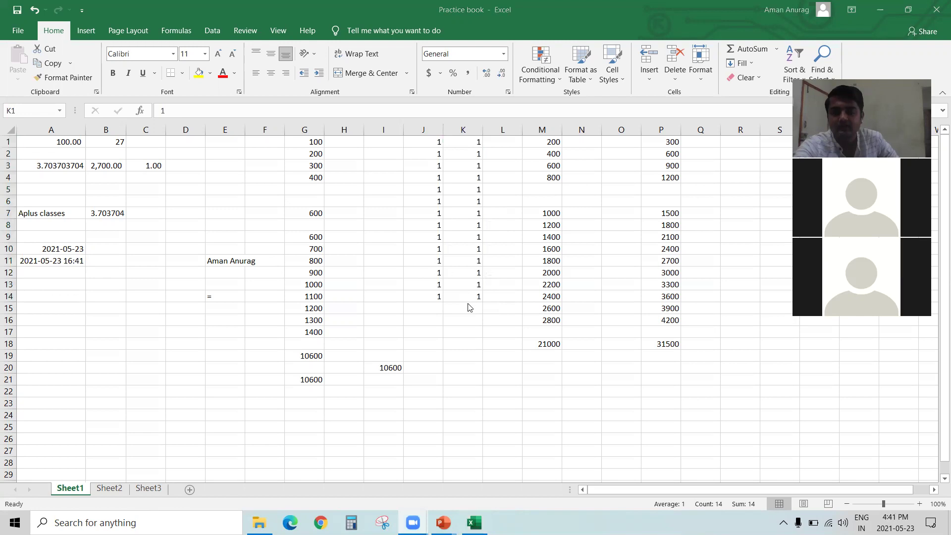
Step: Enter 10 in cell L1 and copy it down through L18 with the fill handle
{"action": "left_click", "coordinate": [506, 142]}
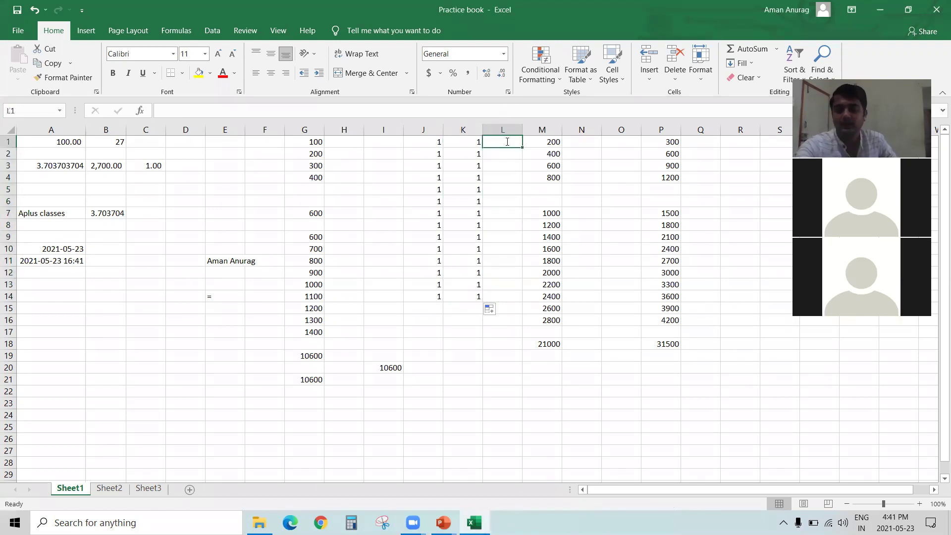
{"action": "type", "text": "10"}
{"action": "key", "text": "Return"}
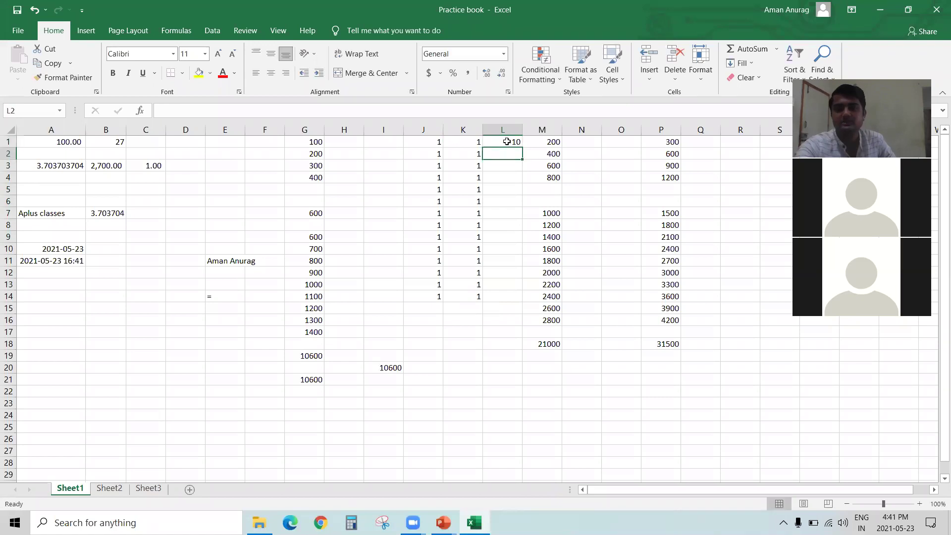
{"action": "left_click", "coordinate": [497, 400]}
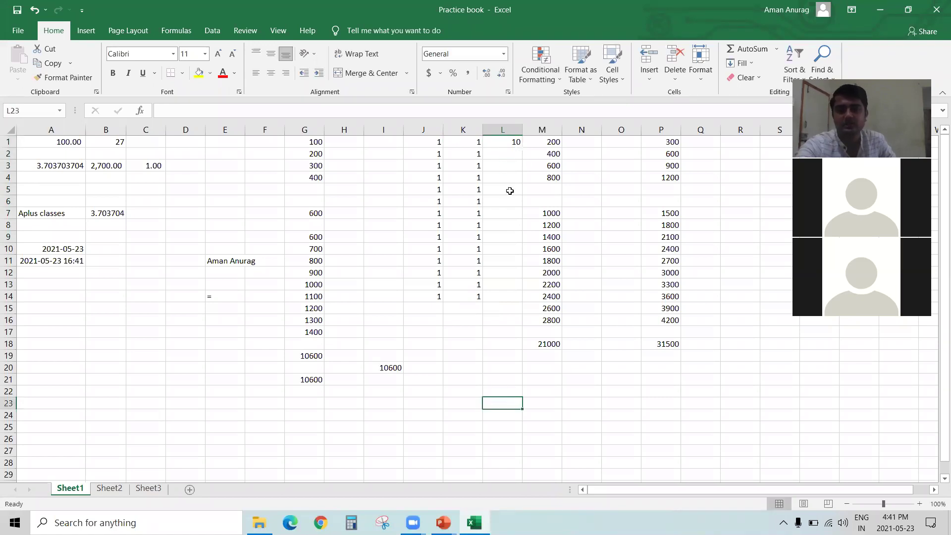
{"action": "left_click", "coordinate": [510, 139]}
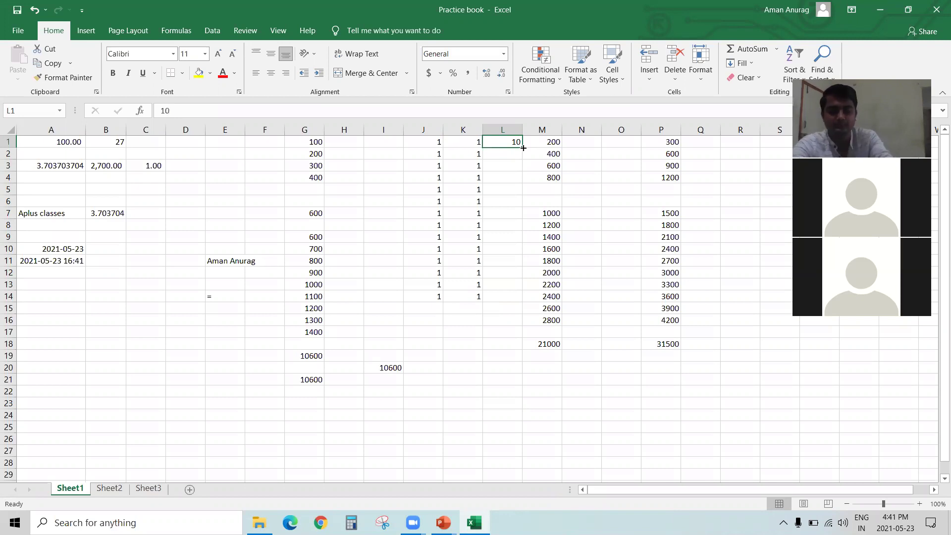
{"action": "left_click_drag", "start_coordinate": [524, 148], "coordinate": [524, 148]}
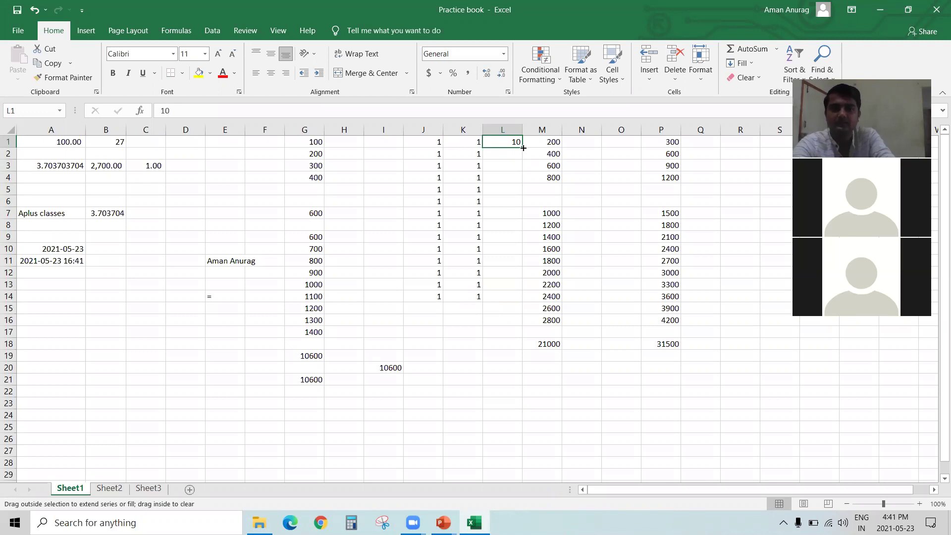
{"action": "left_click_drag", "start_coordinate": [523, 153], "coordinate": [513, 351]}
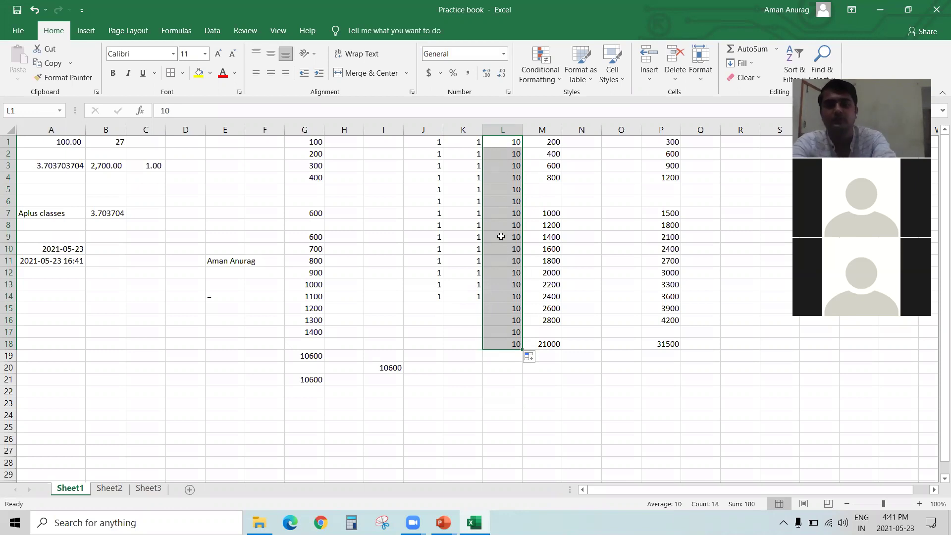
Step: Switch to the PowerPoint slide show and advance to the second "Editing Fill" slide, about filling a series
{"action": "key", "text": "alt+Tab"}
{"action": "key", "text": "alt+Tab"}
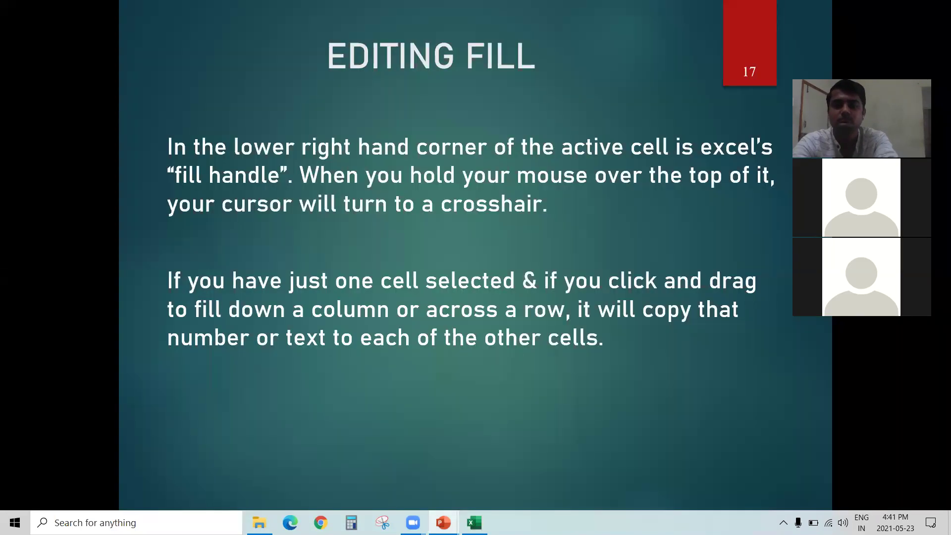
{"action": "key", "text": "Right"}
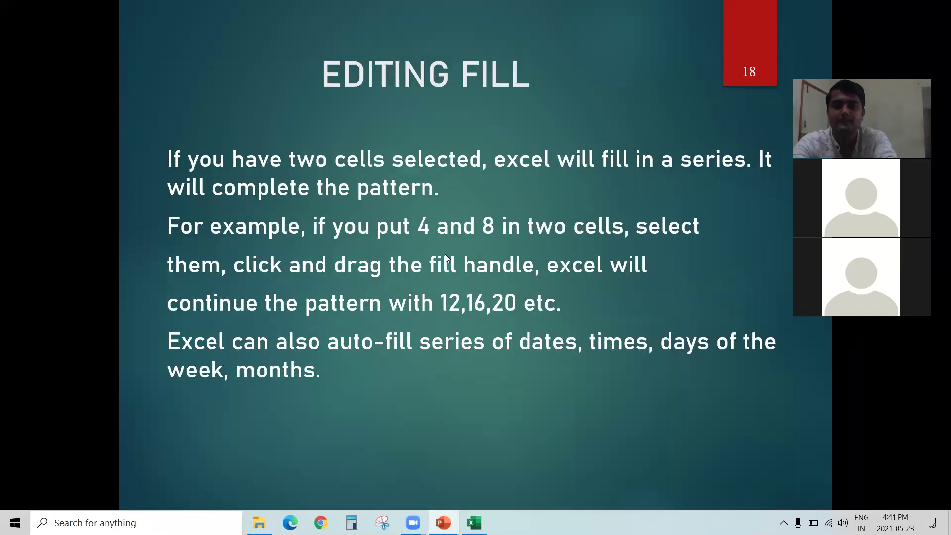
Step: Return to the Excel workbook and clear the ones from cells J1 to J14
{"action": "key", "text": "alt+Tab"}
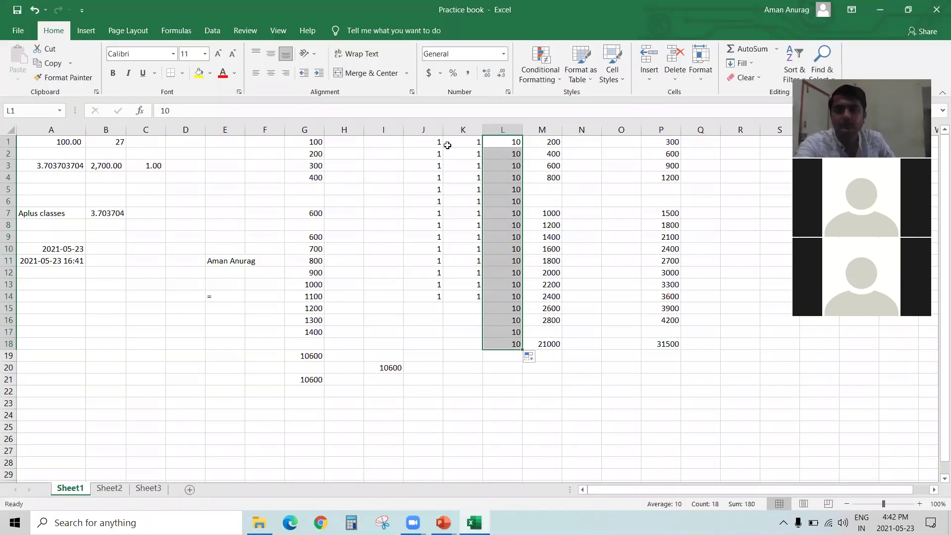
{"action": "left_click", "coordinate": [431, 141]}
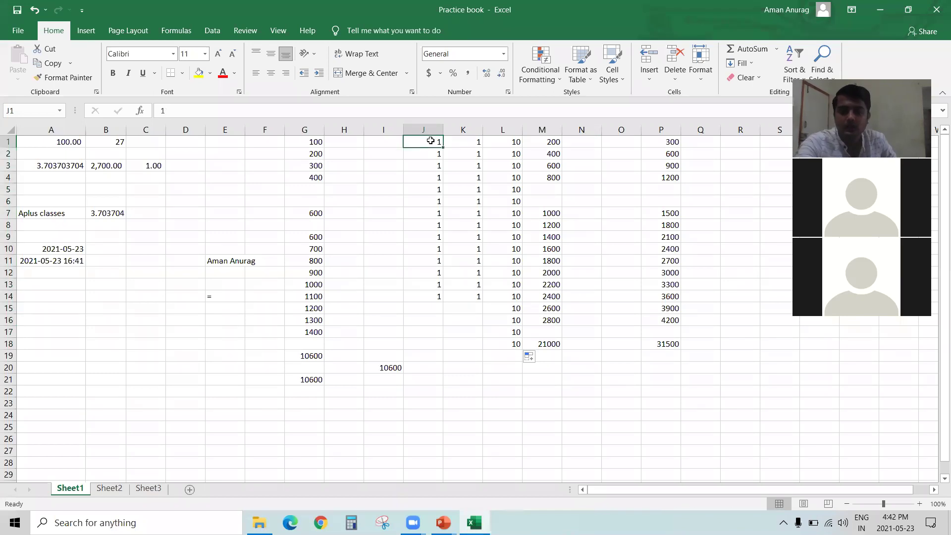
{"action": "key", "text": "ctrl+shift+Down"}
{"action": "key", "text": "Delete"}
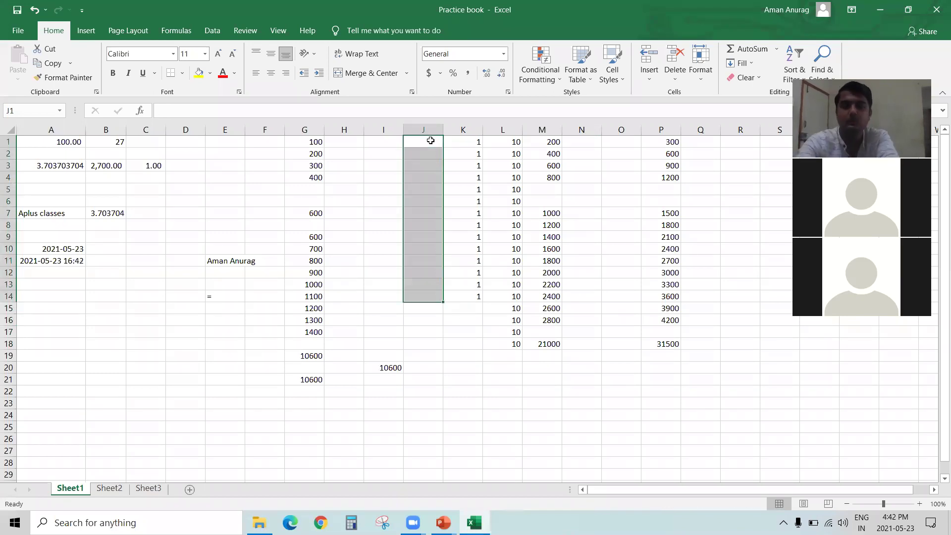
Step: Enter 10 in cell J1 and 20 in cell J2 as the start of a series
{"action": "left_click", "coordinate": [431, 141]}
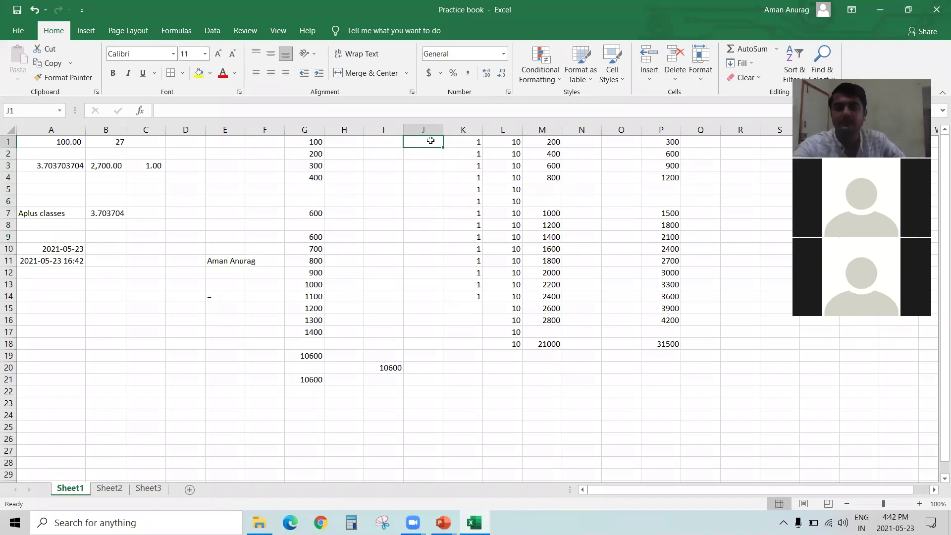
{"action": "type", "text": "10"}
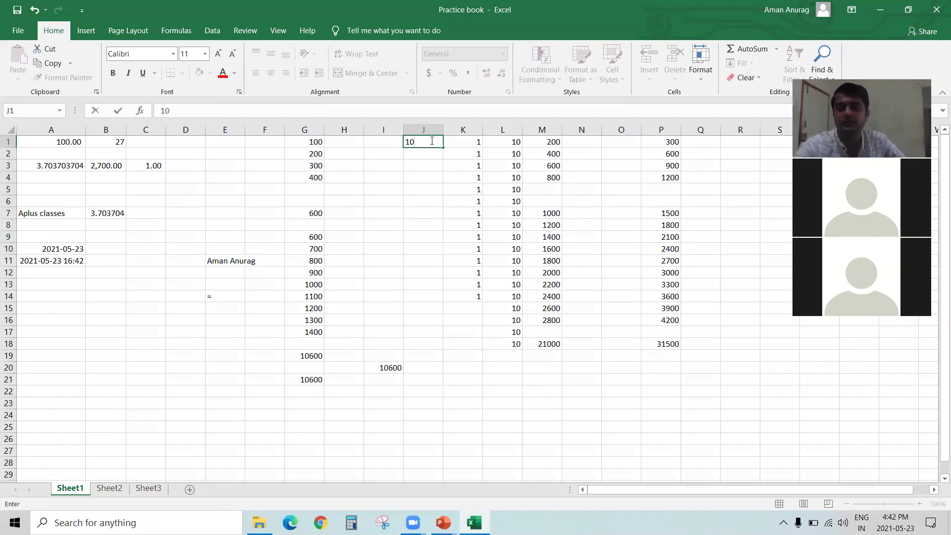
{"action": "key", "text": "Return"}
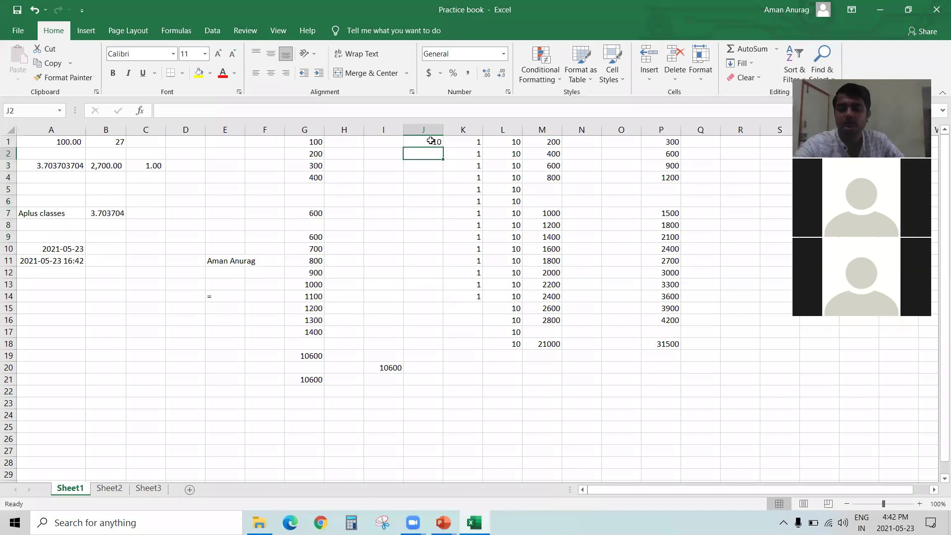
{"action": "type", "text": "20"}
{"action": "key", "text": "Return"}
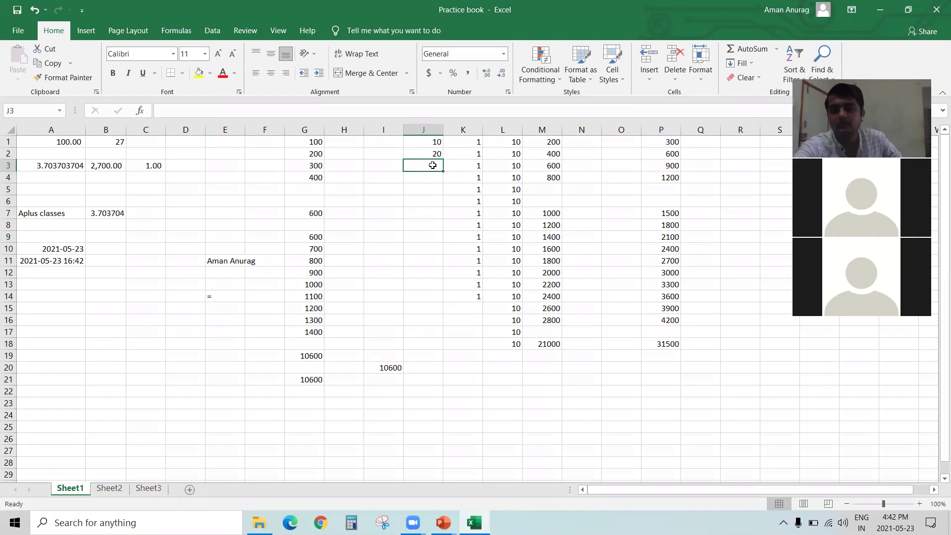
Step: Extend the series from J1:J2 down through J20 with the fill handle, ending at 200
{"action": "left_click", "coordinate": [431, 143]}
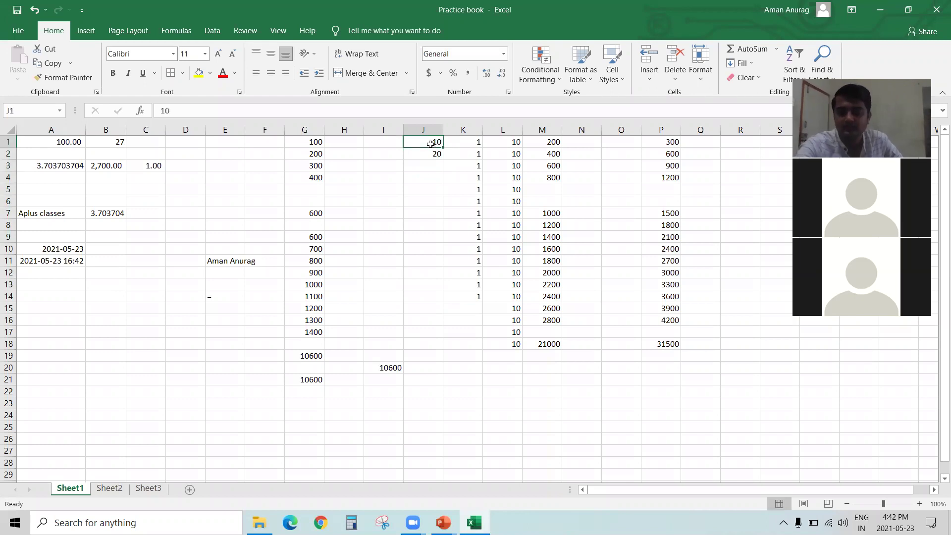
{"action": "key", "text": "shift+Down"}
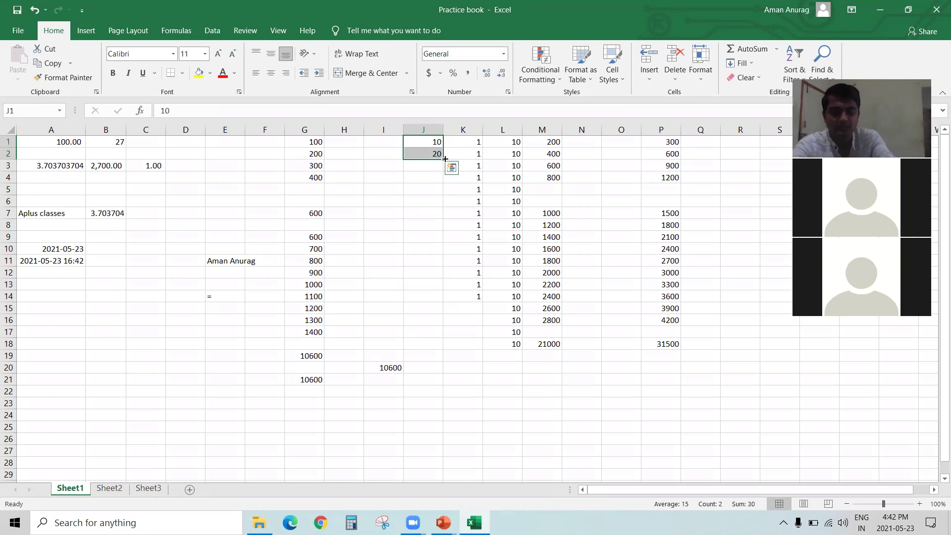
{"action": "left_click_drag", "start_coordinate": [444, 158], "coordinate": [440, 251]}
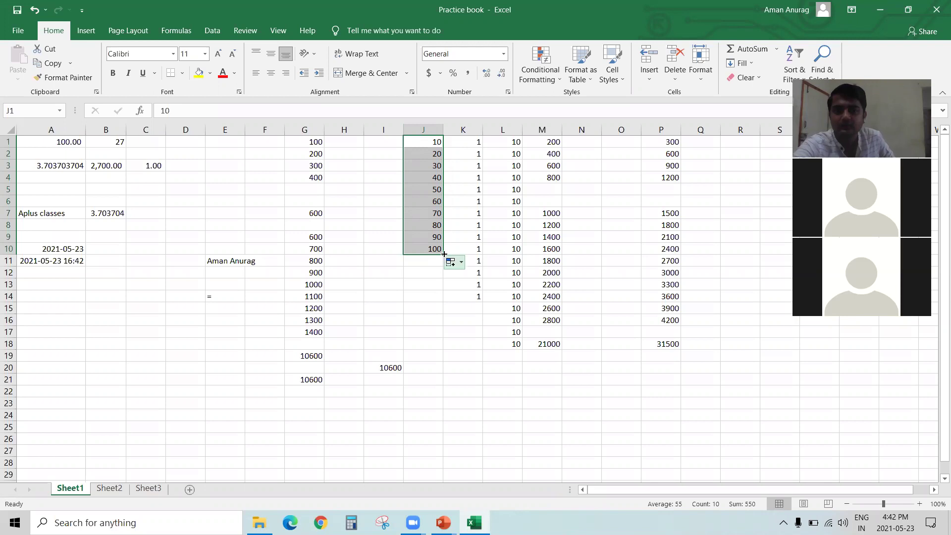
{"action": "left_click_drag", "start_coordinate": [444, 254], "coordinate": [434, 375]}
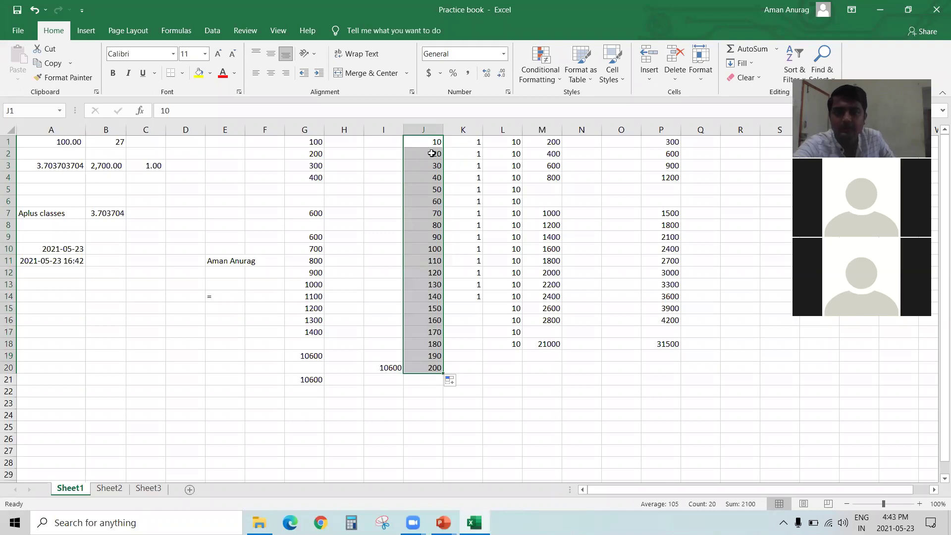
Step: Reselect cells J1:J2 and repeat the series fill down to J20
{"action": "left_click", "coordinate": [432, 154]}
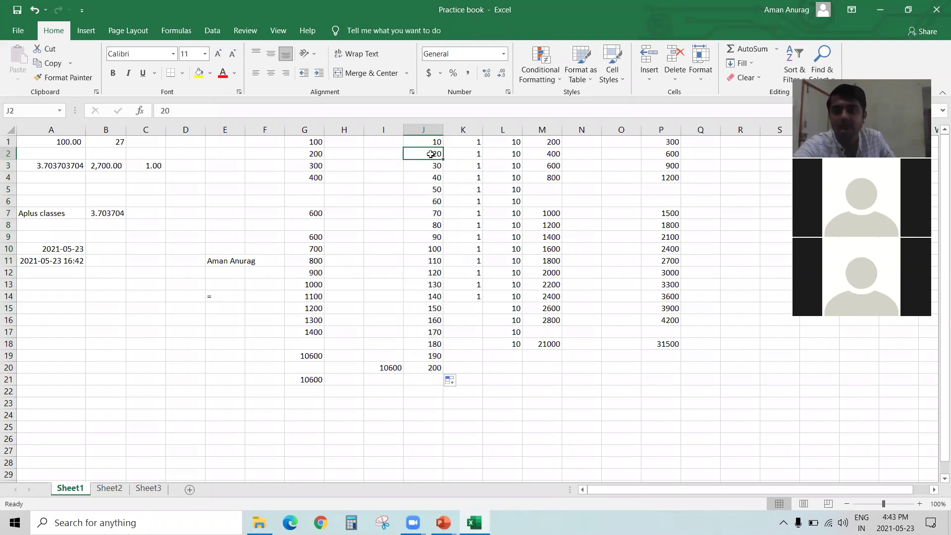
{"action": "left_click", "coordinate": [430, 142]}
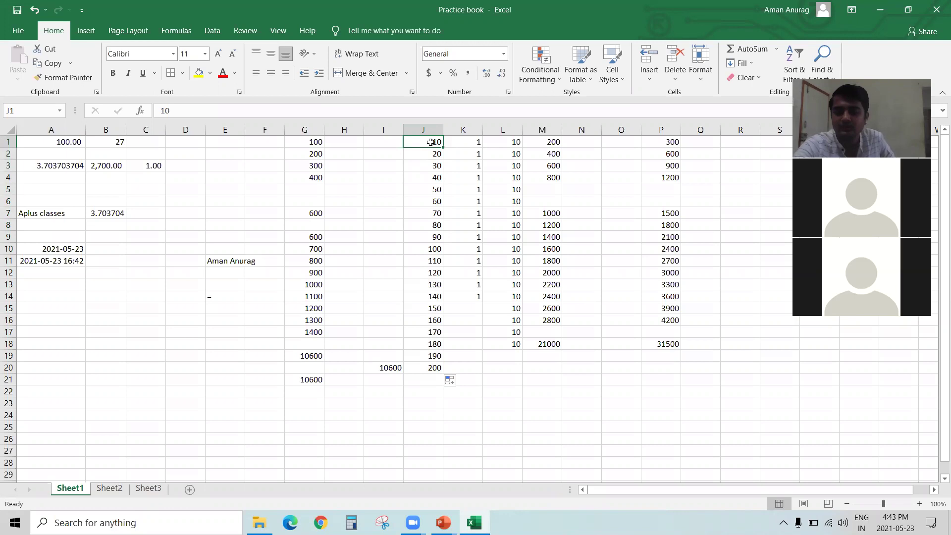
{"action": "left_click_drag", "start_coordinate": [430, 142], "coordinate": [436, 150]}
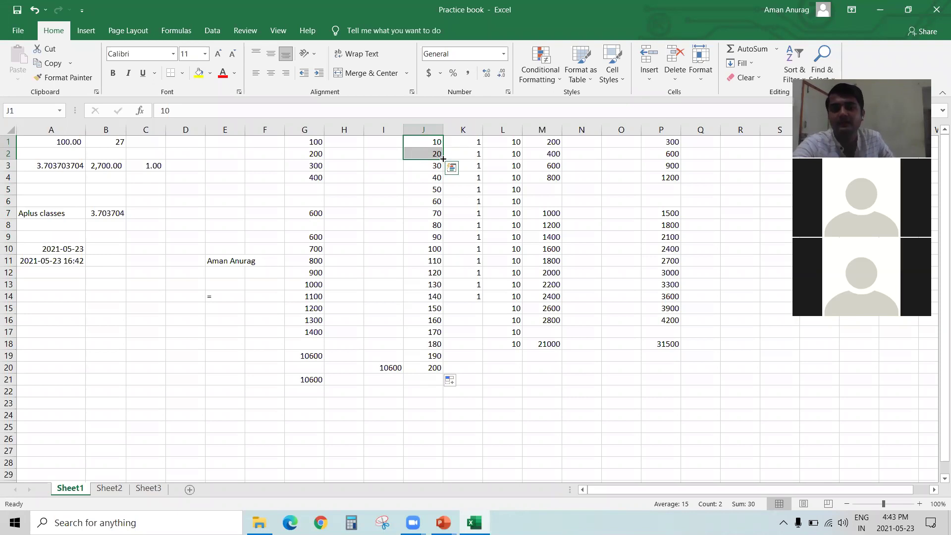
{"action": "left_click_drag", "start_coordinate": [443, 159], "coordinate": [444, 372]}
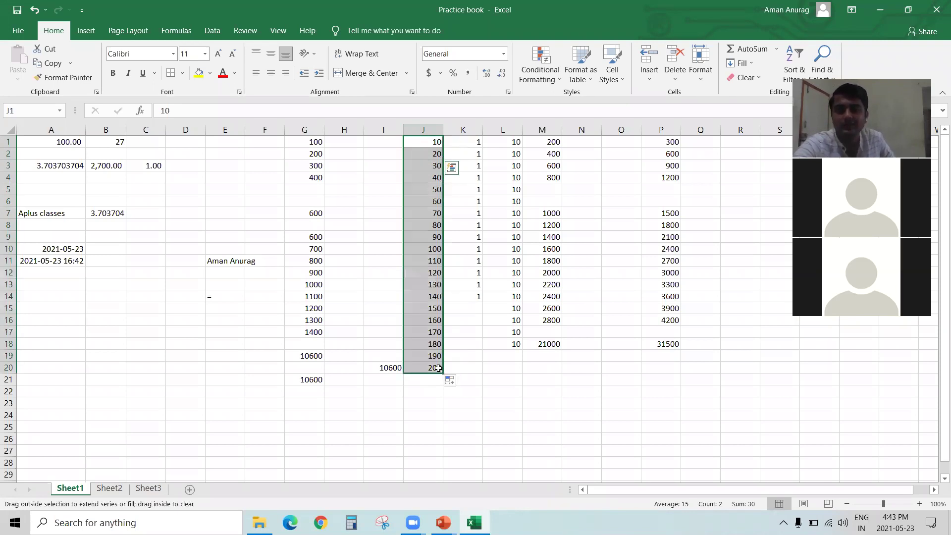
Step: Enter 1 in I1 and 2 in I2, and extend the series down through I5 with the fill handle
{"action": "left_click", "coordinate": [381, 140]}
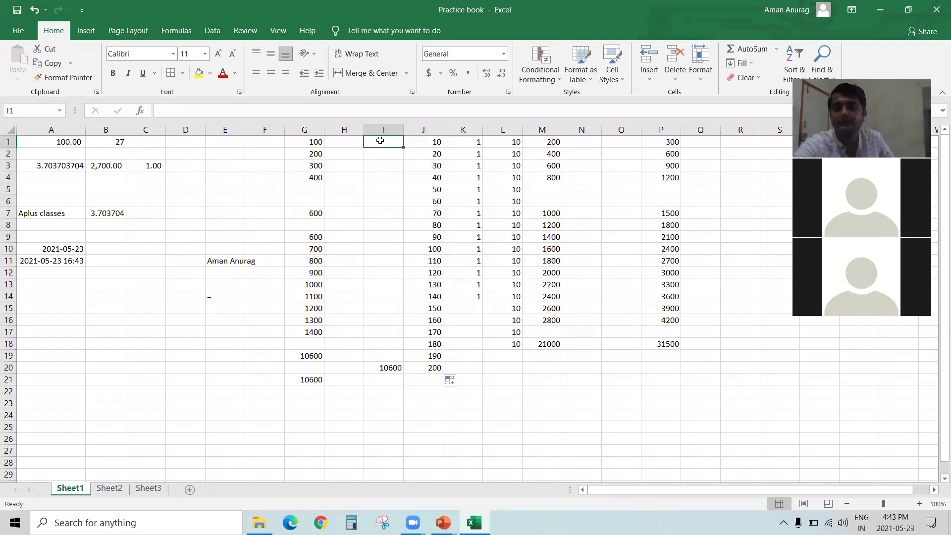
{"action": "type", "text": "1"}
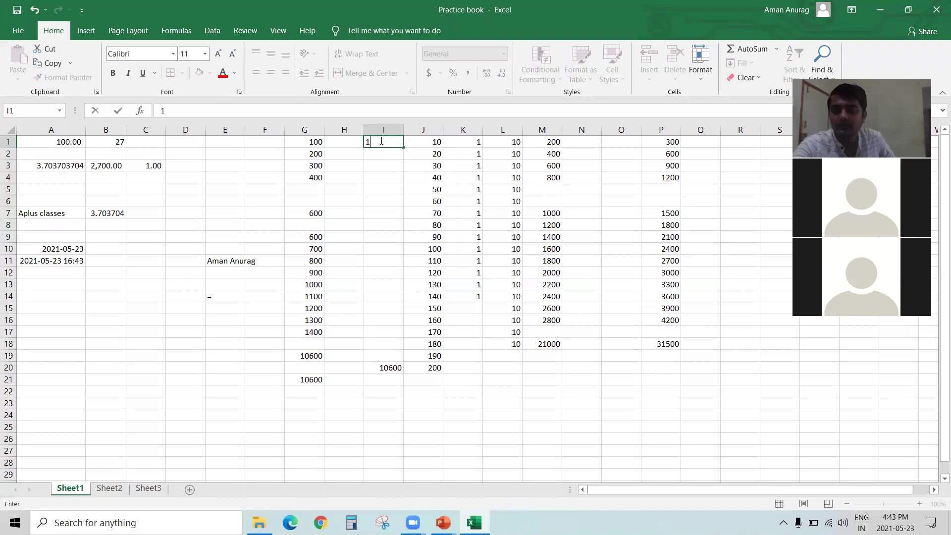
{"action": "key", "text": "Return"}
{"action": "type", "text": "2"}
{"action": "key", "text": "Return"}
{"action": "left_click", "coordinate": [380, 141]}
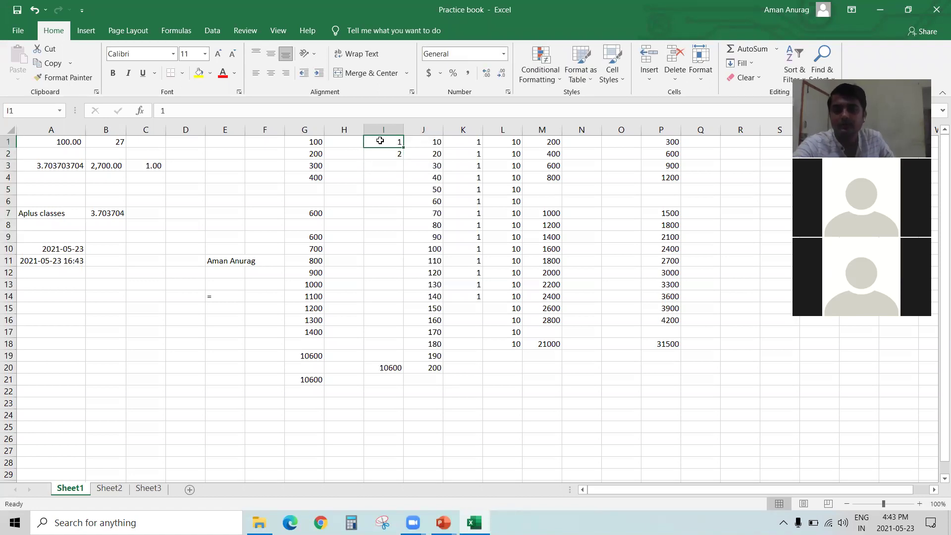
{"action": "key", "text": "shift+Down"}
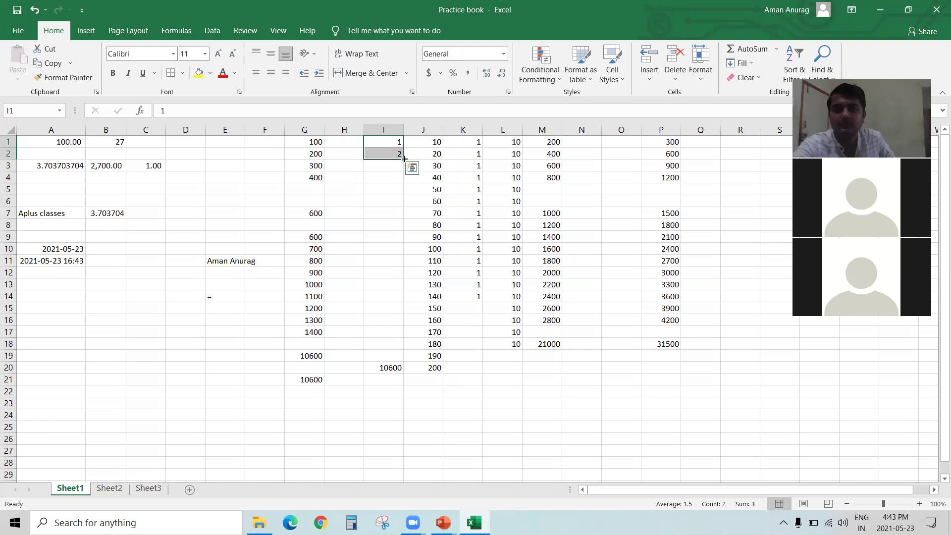
{"action": "left_click_drag", "start_coordinate": [405, 158], "coordinate": [391, 193]}
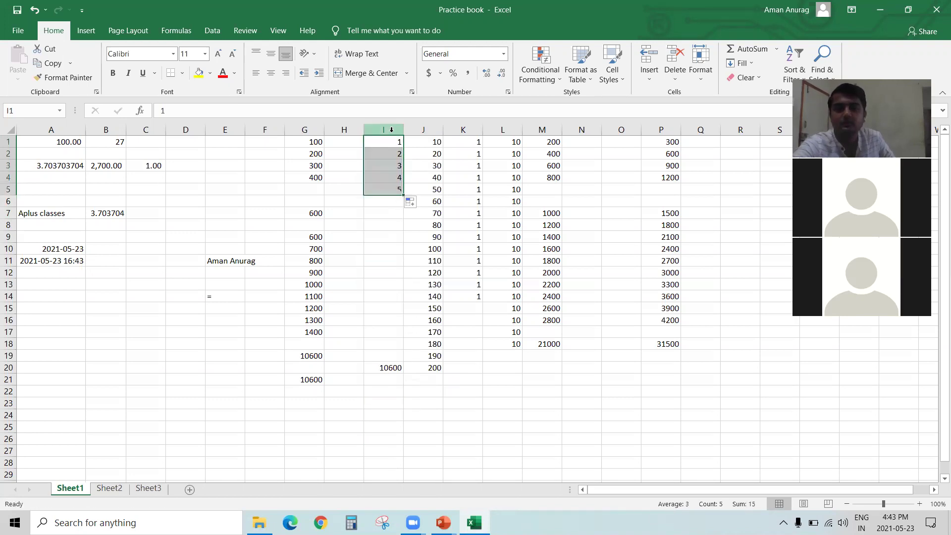
Step: Extend the series from I1:I2 down through I20 with the fill handle
{"action": "left_click", "coordinate": [390, 142]}
{"action": "key", "text": "shift+Down"}
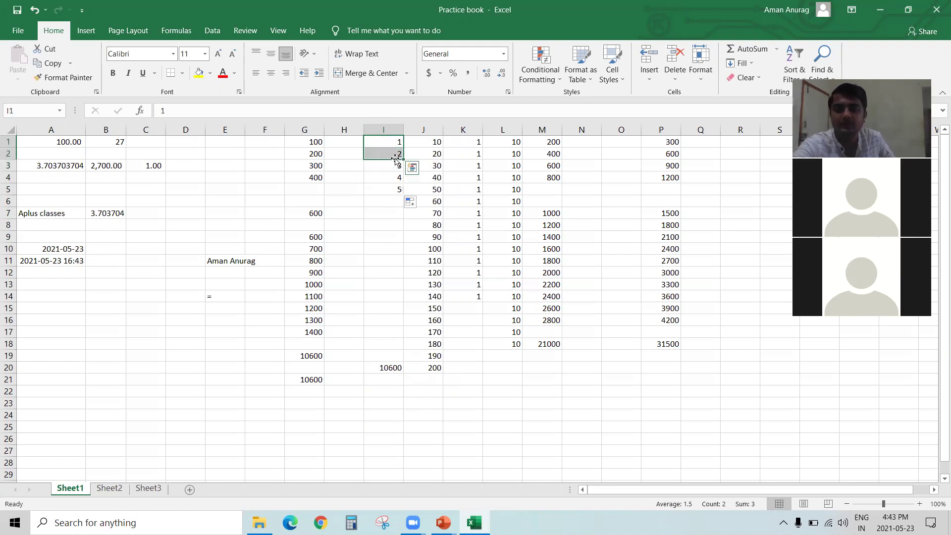
{"action": "left_click_drag", "start_coordinate": [402, 157], "coordinate": [393, 375]}
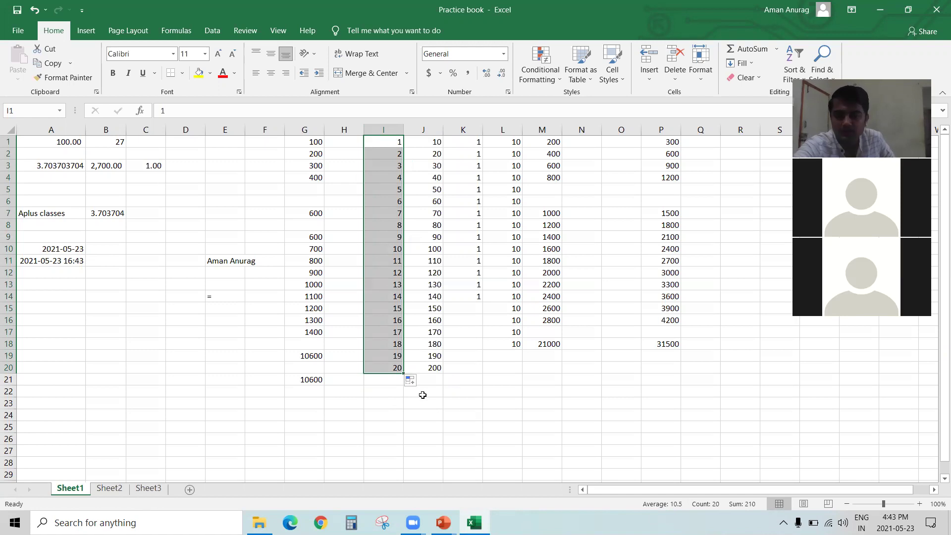
Step: Change the fill option for I1:I20 to Copy Cells and back to Fill Series
{"action": "left_click", "coordinate": [412, 382]}
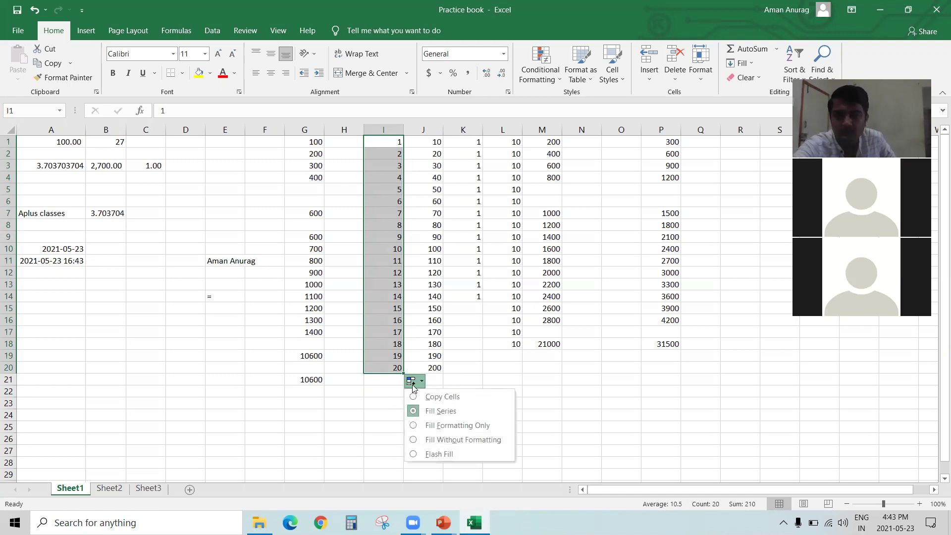
{"action": "left_click", "coordinate": [425, 396]}
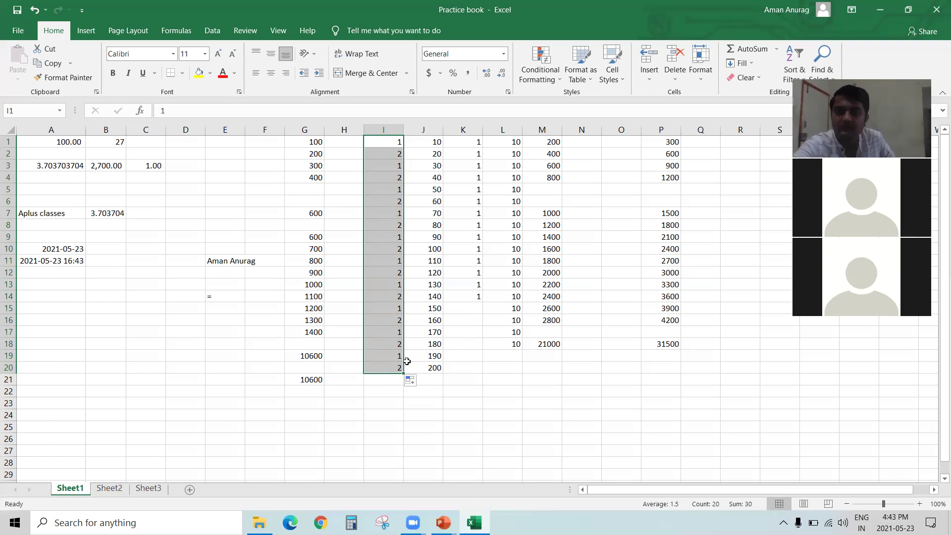
{"action": "left_click", "coordinate": [414, 386]}
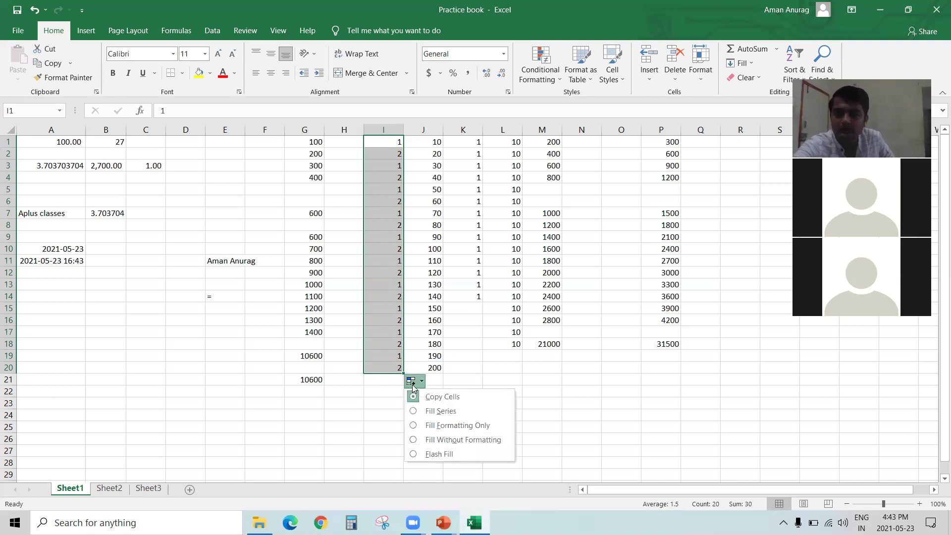
{"action": "left_click", "coordinate": [439, 413]}
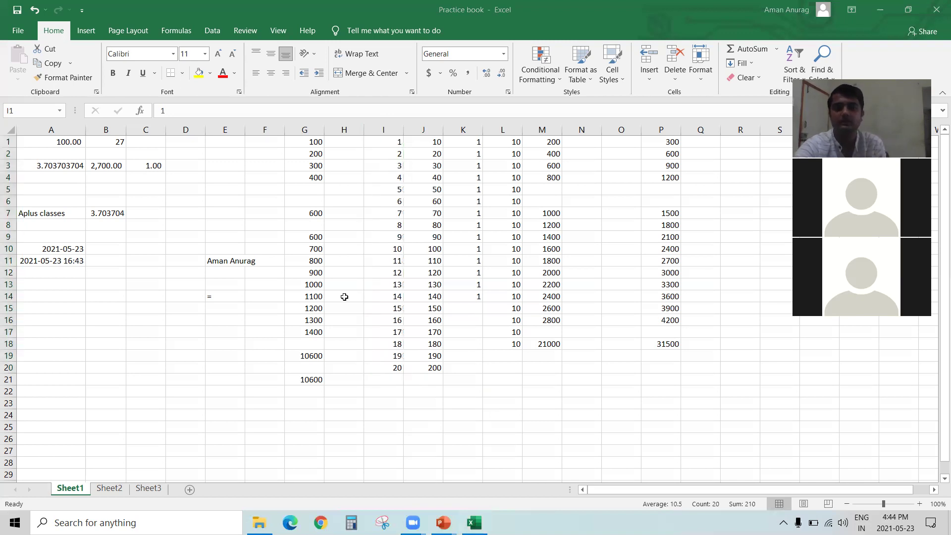
Step: Highlight the filled series in J1:J20 and the one in column I down through row 23
{"action": "left_click", "coordinate": [429, 151]}
{"action": "left_click_drag", "start_coordinate": [429, 148], "coordinate": [429, 189]}
{"action": "key", "text": "shift+Down"}
{"action": "key", "text": "shift+Down"}
{"action": "key", "text": "shift+Down"}
{"action": "key", "text": "shift+Down"}
{"action": "key", "text": "shift+Down"}
{"action": "key", "text": "shift+Down"}
{"action": "key", "text": "shift+Down"}
{"action": "key", "text": "shift+Down"}
{"action": "key", "text": "shift+Down"}
{"action": "key", "text": "shift+Down"}
{"action": "key", "text": "shift+Down"}
{"action": "key", "text": "shift+Down"}
{"action": "key", "text": "shift+Down"}
{"action": "key", "text": "shift+Down"}
{"action": "key", "text": "shift+Down"}
{"action": "key", "text": "shift+Down"}
{"action": "key", "text": "shift+Up"}
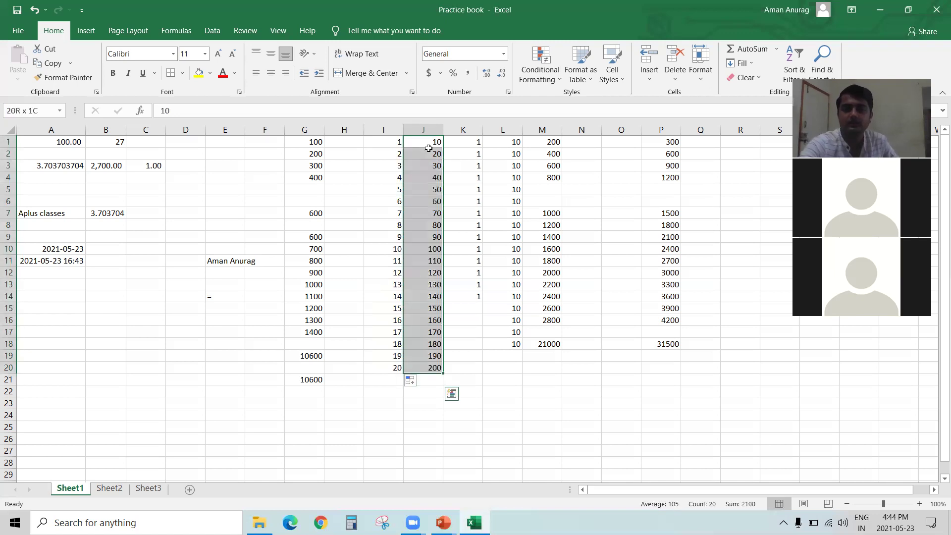
{"action": "left_click_drag", "start_coordinate": [382, 143], "coordinate": [382, 397]}
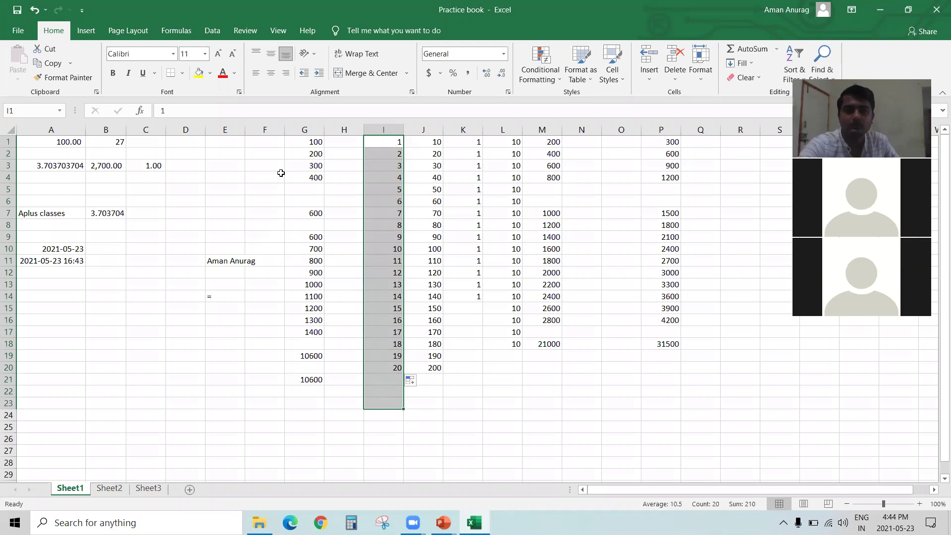
{"action": "key", "text": "alt+Tab"}
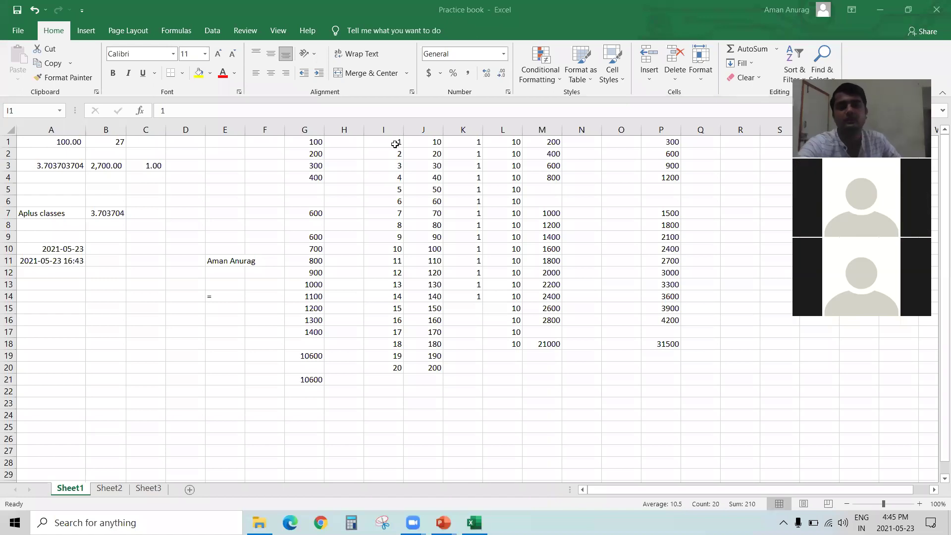
Step: Extend the series from I1:I10 down through I15 with the fill handle and view its Auto Fill options
{"action": "left_click_drag", "start_coordinate": [395, 143], "coordinate": [395, 254]}
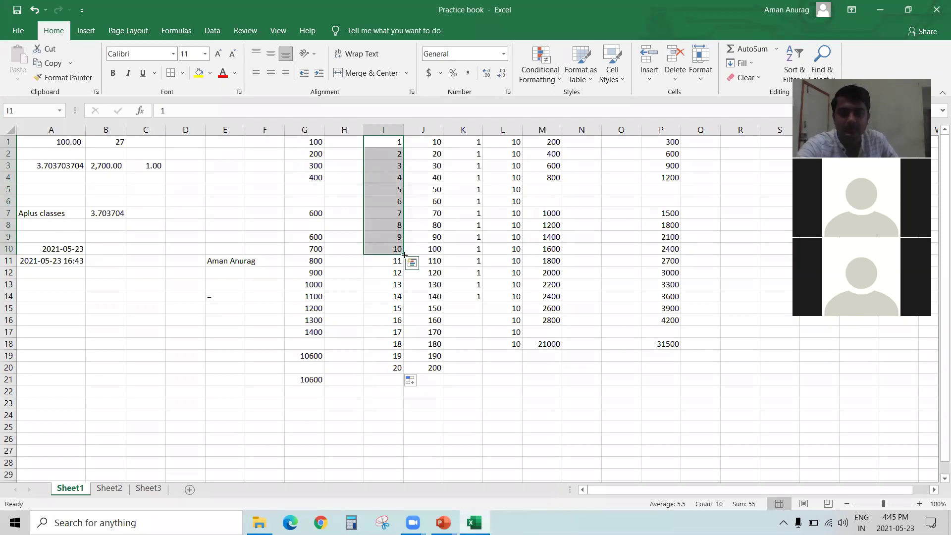
{"action": "left_click_drag", "start_coordinate": [405, 252], "coordinate": [418, 328]}
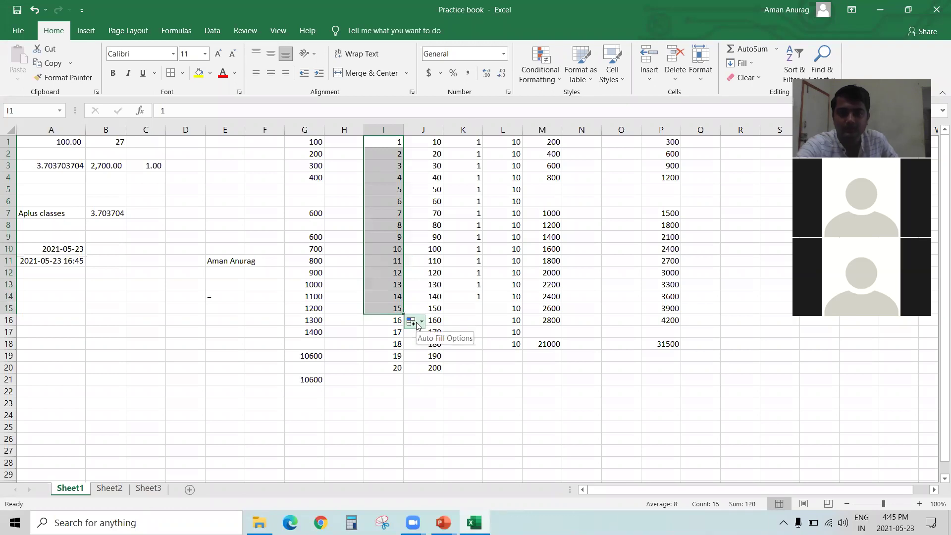
{"action": "left_click", "coordinate": [417, 323]}
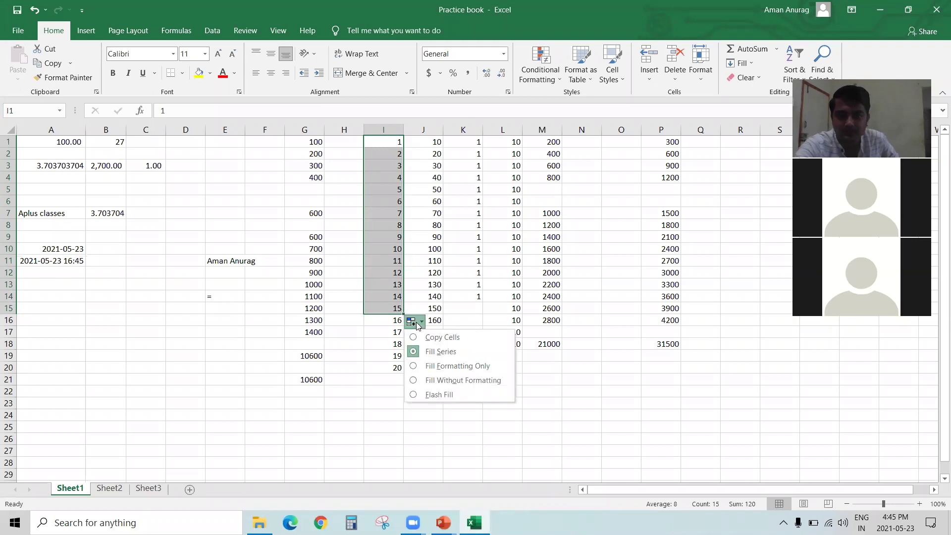
{"action": "left_click", "coordinate": [416, 323]}
Step: Highlight cells J1:J10 of the neighbouring series, and select cell I8
{"action": "left_click", "coordinate": [408, 138]}
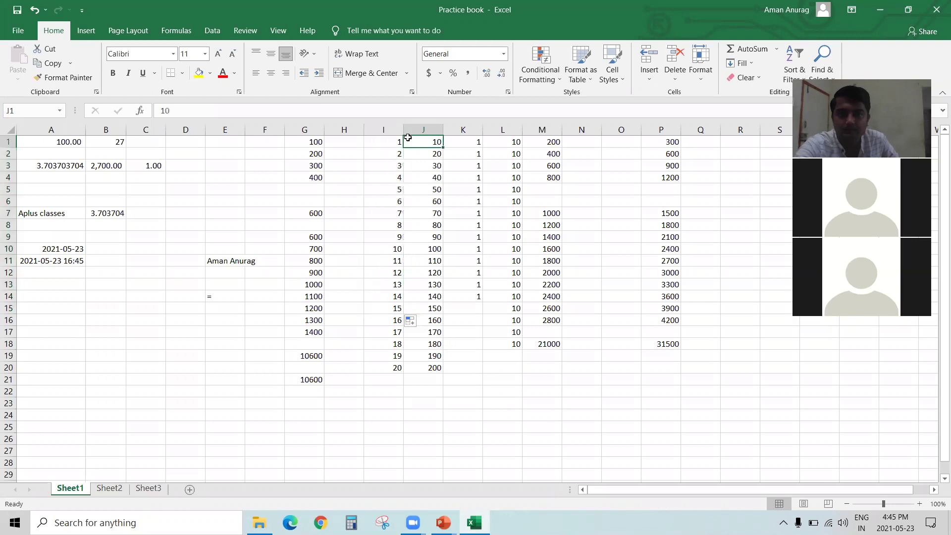
{"action": "left_click_drag", "start_coordinate": [418, 141], "coordinate": [427, 250]}
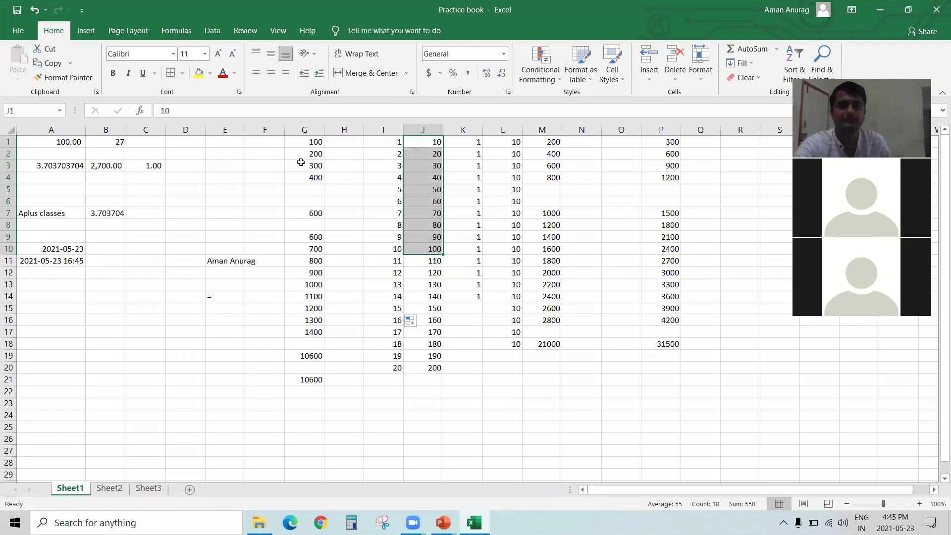
{"action": "left_click", "coordinate": [371, 225]}
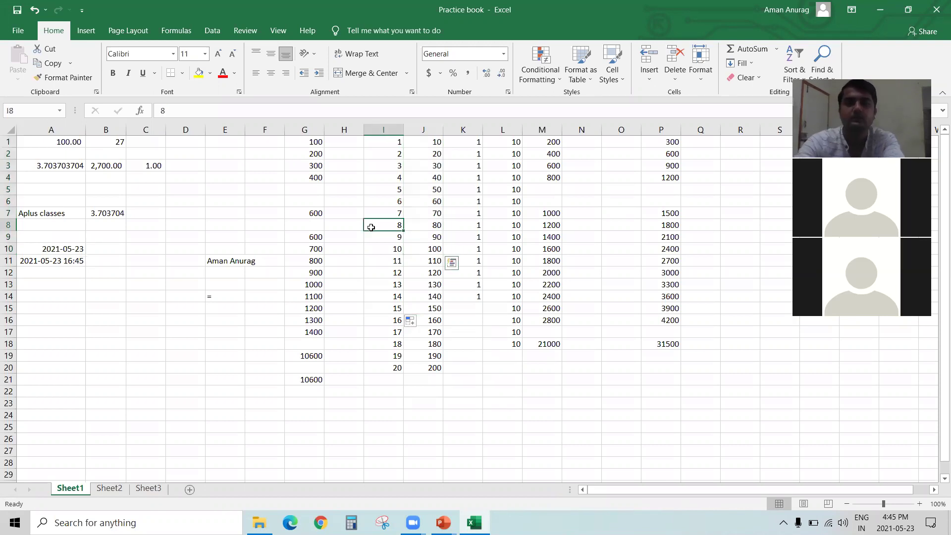
Step: Advance the PowerPoint slide show to the Sorting slide and return to the Excel workbook
{"action": "key", "text": "alt+Tab"}
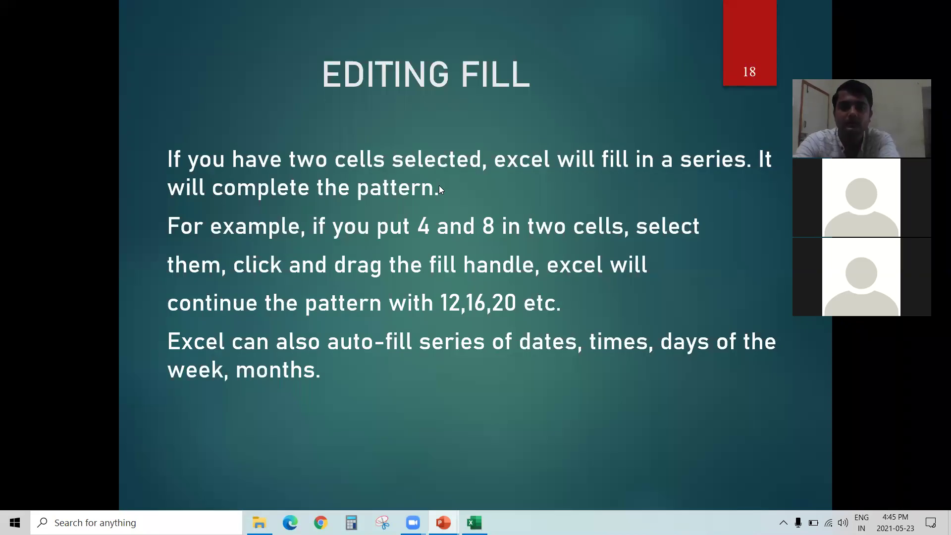
{"action": "left_click", "coordinate": [439, 186]}
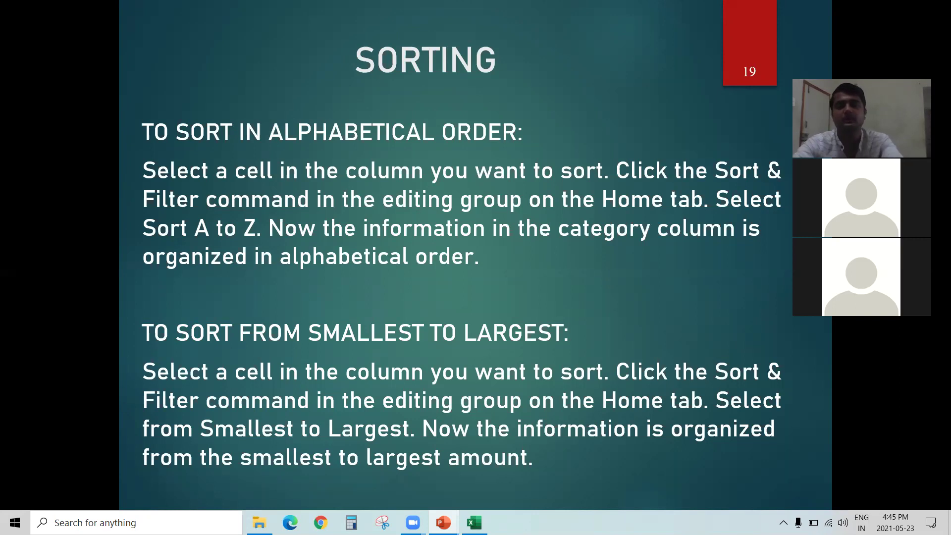
{"action": "key", "text": "alt+Tab"}
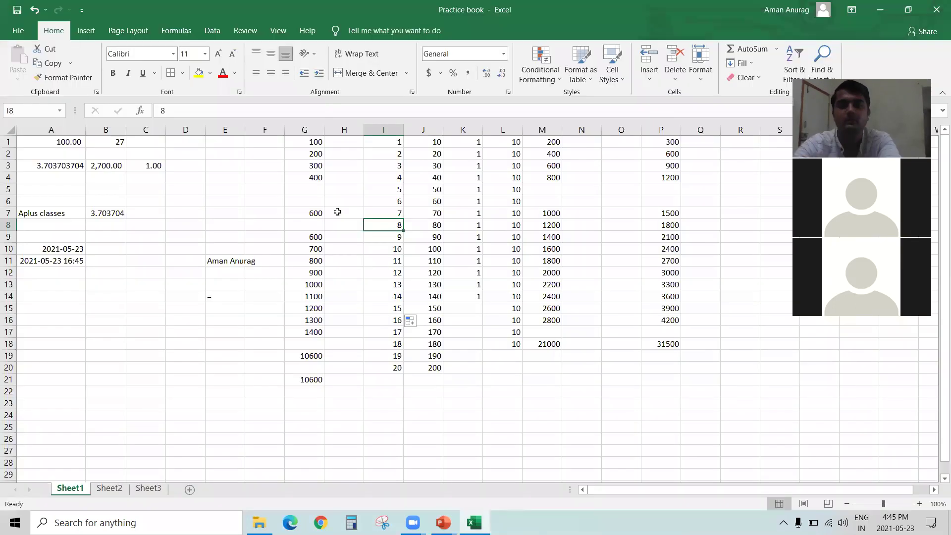
Step: Fill from cell I1 alone down through I20 and set the fill option to Fill Series
{"action": "left_click", "coordinate": [389, 142]}
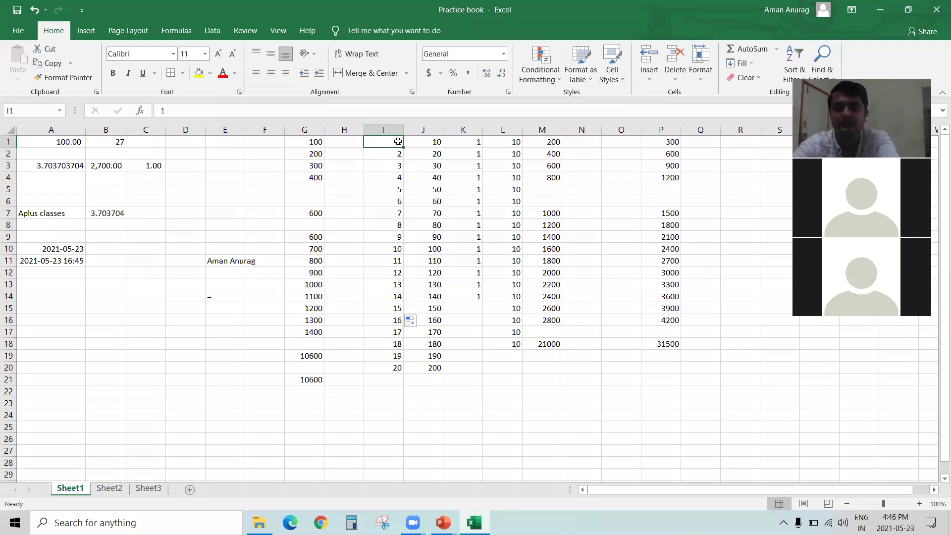
{"action": "left_click_drag", "start_coordinate": [402, 147], "coordinate": [394, 369]}
{"action": "left_click", "coordinate": [412, 380]}
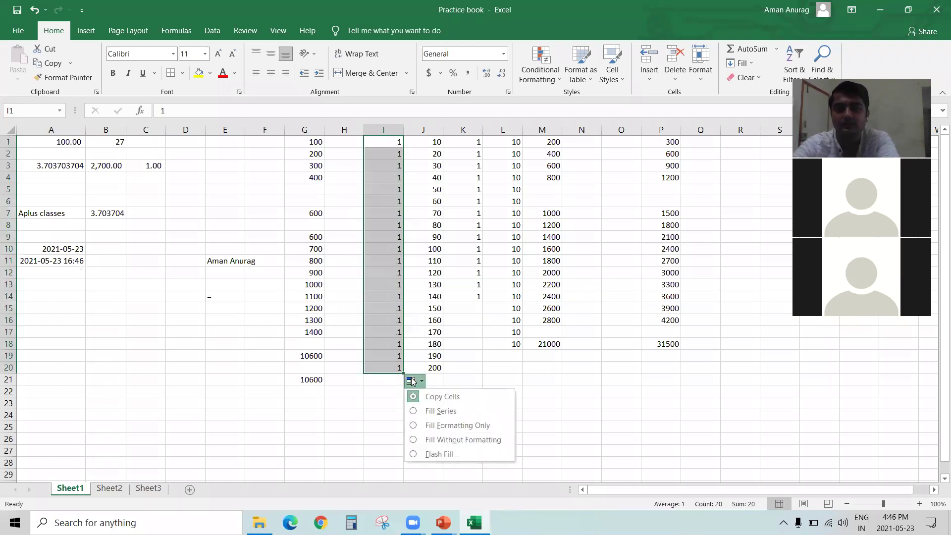
{"action": "left_click", "coordinate": [429, 411]}
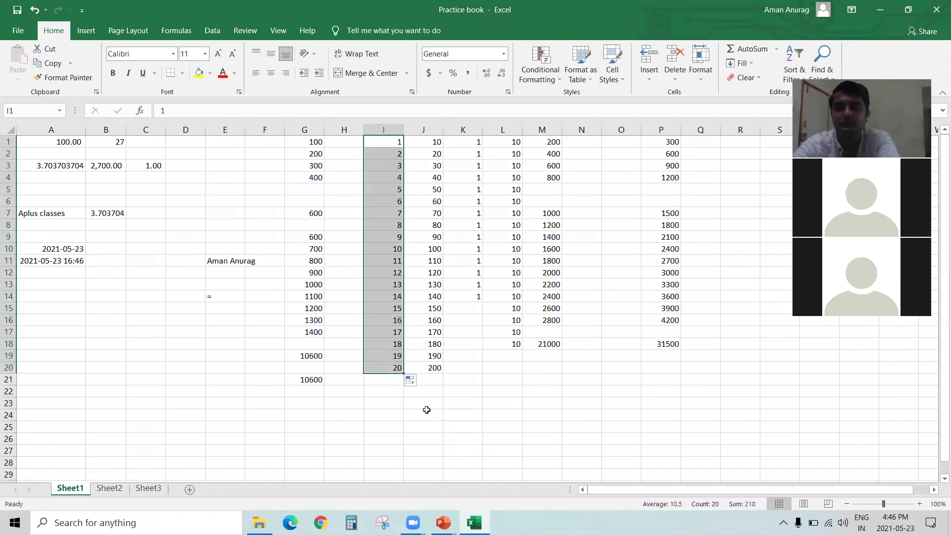
Step: Check the Sorting slide in PowerPoint and return to the Excel workbook
{"action": "key", "text": "alt+Tab"}
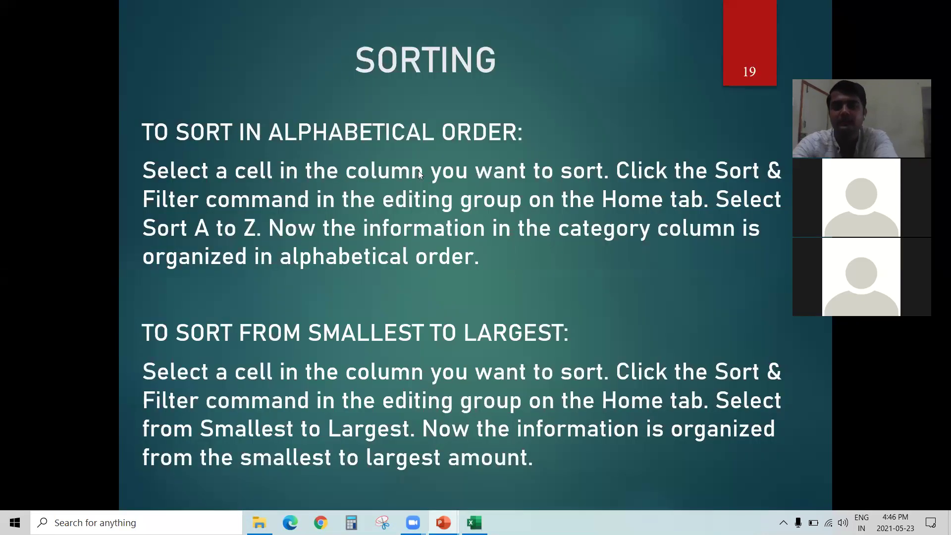
{"action": "key", "text": "alt+Tab"}
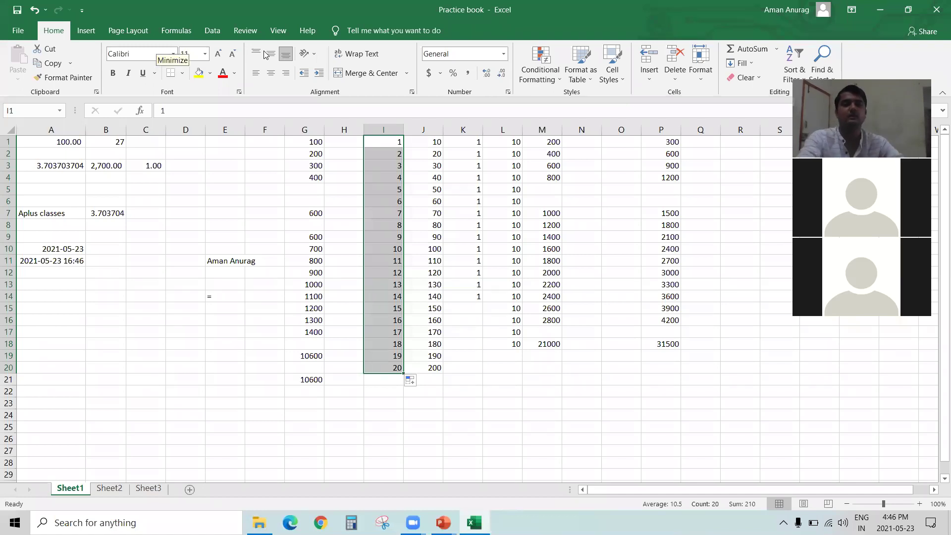
{"action": "left_click", "coordinate": [158, 48]}
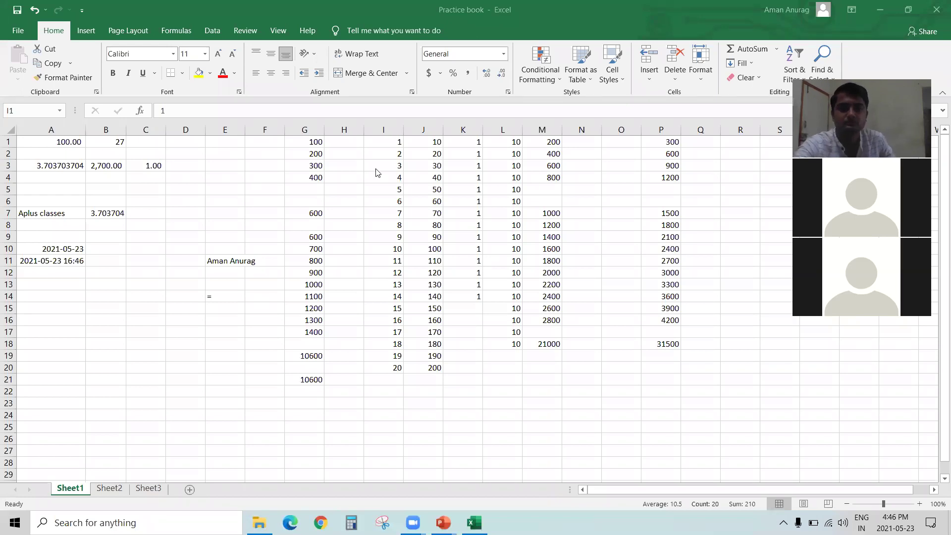
Step: Clear all contents of Sheet1 from cell A1 across to column P and down past the last data row
{"action": "left_click", "coordinate": [44, 143]}
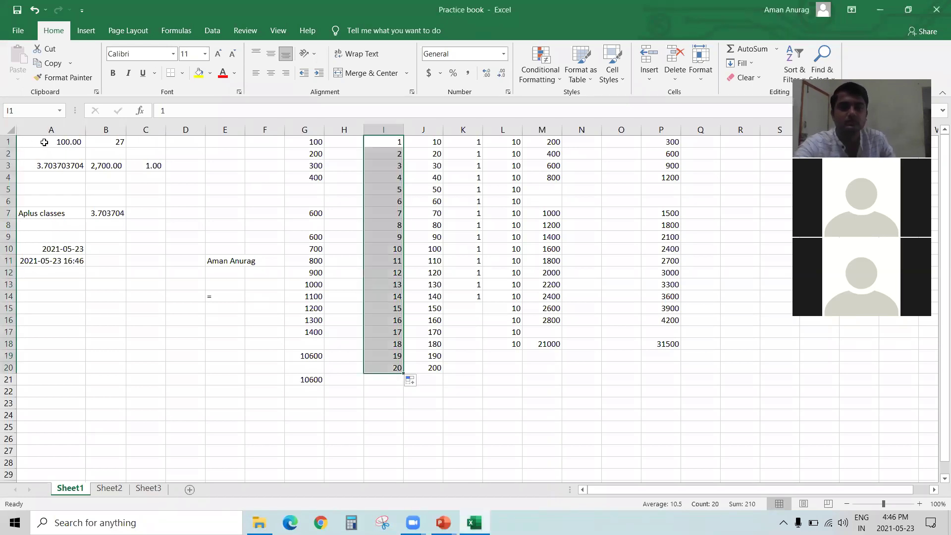
{"action": "left_click", "coordinate": [44, 142]}
{"action": "key", "text": "ctrl+shift+Right"}
{"action": "key", "text": "ctrl+shift+Right"}
{"action": "key", "text": "ctrl+shift+Right"}
{"action": "key", "text": "ctrl+shift+Right"}
{"action": "key", "text": "ctrl+shift+Right"}
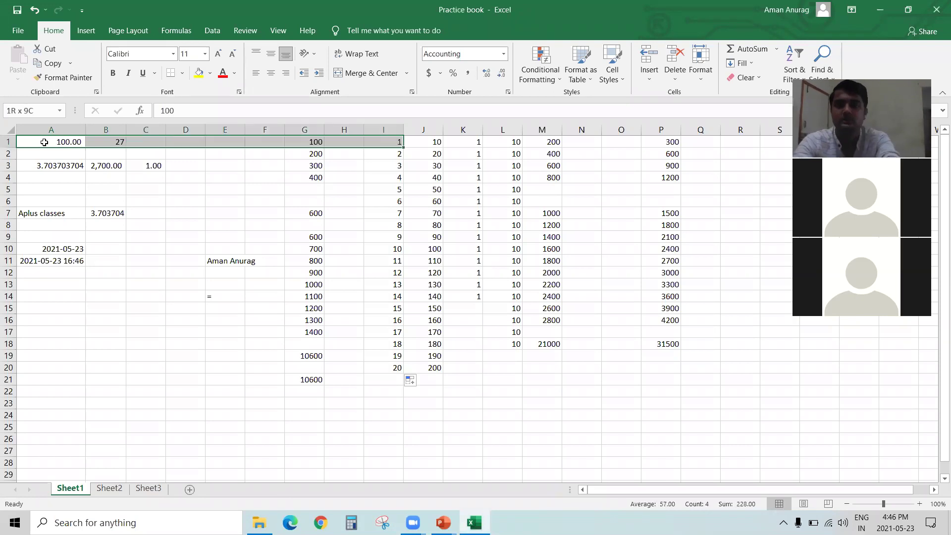
{"action": "key", "text": "shift+Down"}
{"action": "key", "text": "shift+Down"}
{"action": "key", "text": "shift+Down"}
{"action": "key", "text": "shift+Down"}
{"action": "key", "text": "shift+Down"}
{"action": "key", "text": "shift+Down"}
{"action": "key", "text": "shift+Down"}
{"action": "key", "text": "shift+Down"}
{"action": "key", "text": "shift+Down"}
{"action": "key", "text": "shift+Down"}
{"action": "key", "text": "shift+Down"}
{"action": "key", "text": "shift+Down"}
{"action": "key", "text": "shift+Down"}
{"action": "key", "text": "shift+Down"}
{"action": "key", "text": "shift+Down"}
{"action": "key", "text": "shift+Down"}
{"action": "key", "text": "shift+Down"}
{"action": "key", "text": "shift+Down"}
{"action": "key", "text": "shift+Down"}
{"action": "key", "text": "shift+Down"}
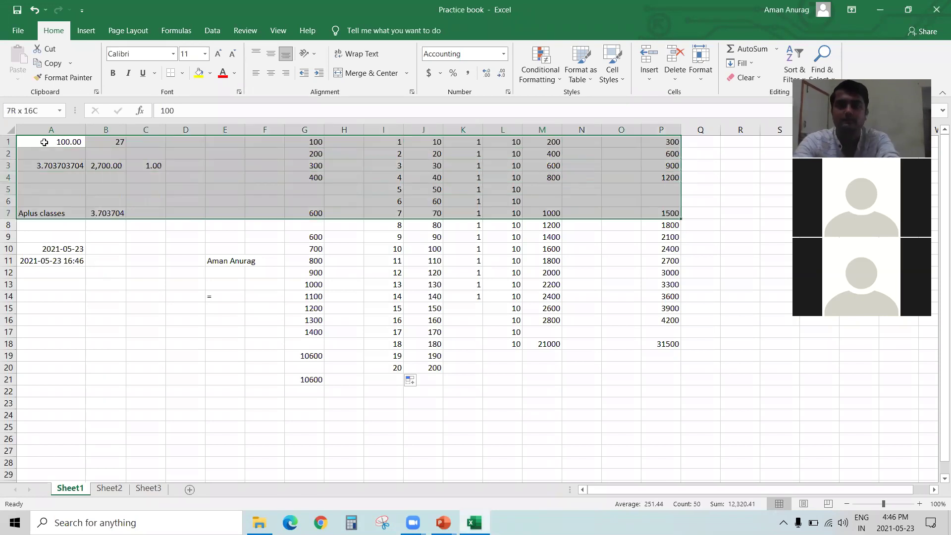
{"action": "key", "text": "Delete"}
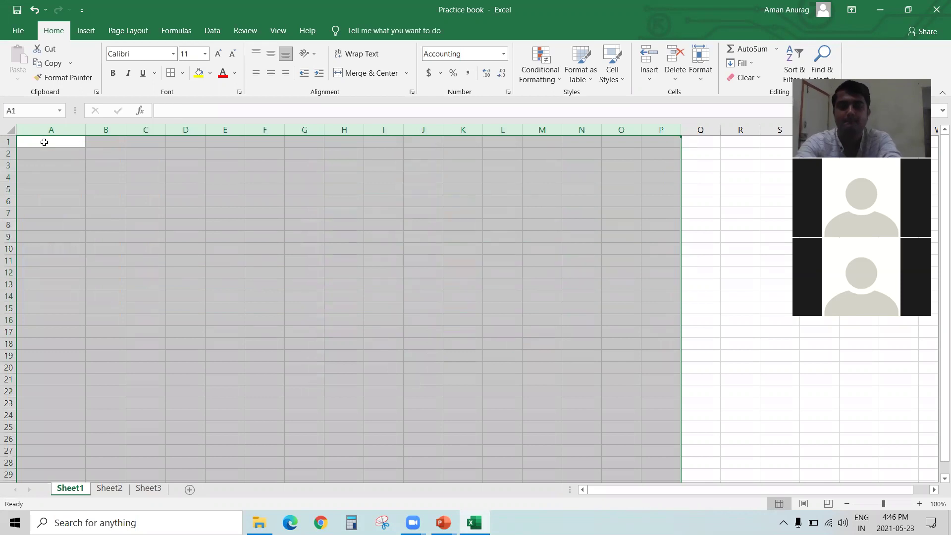
Step: Enter 1, 5, 6, 8, 91, 20, 5, 6, 94, 75, 25 and 63 in cells A1 through A12
{"action": "left_click", "coordinate": [44, 143]}
{"action": "type", "text": "1"}
{"action": "key", "text": "Return"}
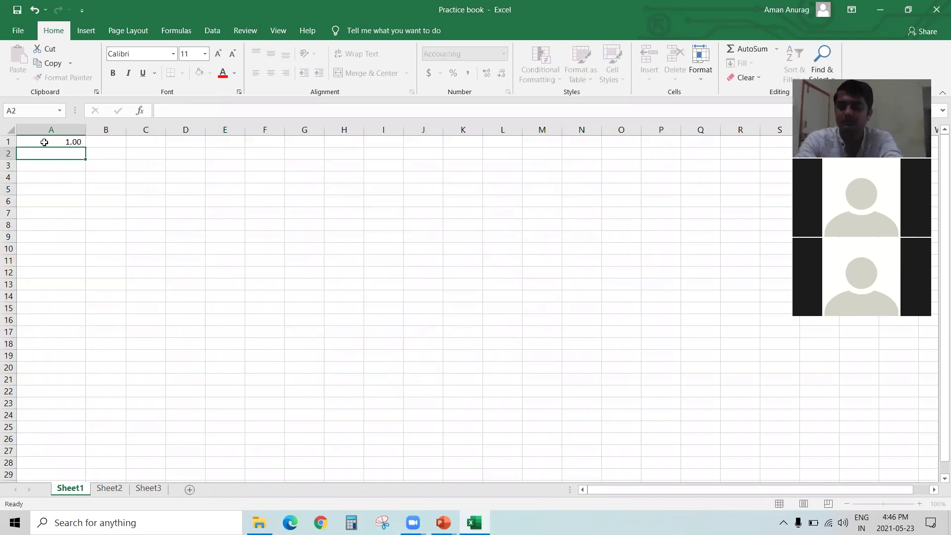
{"action": "type", "text": "5"}
{"action": "key", "text": "Return"}
{"action": "type", "text": "6"}
{"action": "key", "text": "Return"}
{"action": "type", "text": "8"}
{"action": "key", "text": "Return"}
{"action": "type", "text": "91"}
{"action": "key", "text": "Return"}
{"action": "type", "text": "20"}
{"action": "key", "text": "Return"}
{"action": "type", "text": "5"}
{"action": "key", "text": "Return"}
{"action": "type", "text": "6"}
{"action": "key", "text": "Return"}
{"action": "type", "text": "94"}
{"action": "key", "text": "Return"}
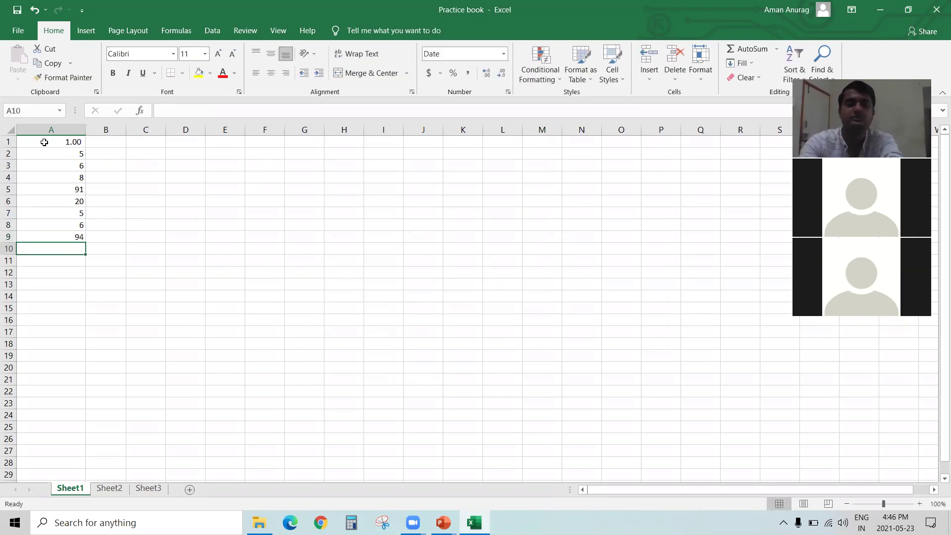
{"action": "type", "text": "75"}
{"action": "key", "text": "Return"}
{"action": "type", "text": "25"}
{"action": "key", "text": "Return"}
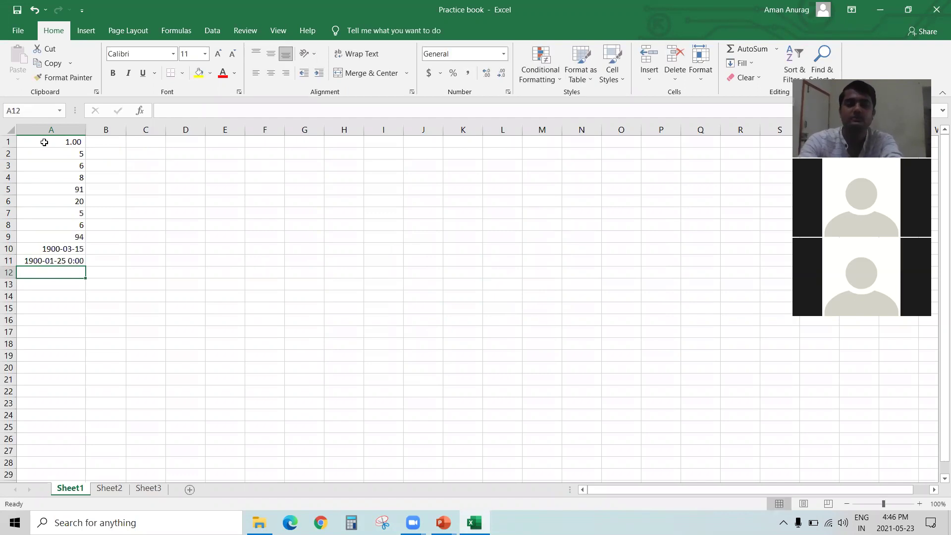
{"action": "type", "text": "63"}
{"action": "key", "text": "Return"}
Step: Copy the number format of cell A9 onto the date-formatted cells A10:A11 with Format Painter
{"action": "key", "text": "Up"}
{"action": "key", "text": "Up"}
{"action": "key", "text": "Up"}
{"action": "key", "text": "Up"}
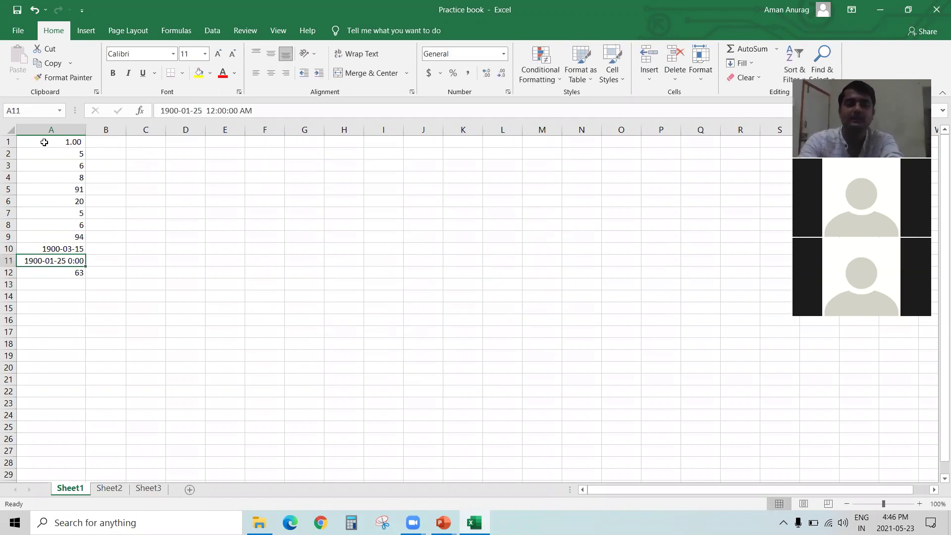
{"action": "left_click", "coordinate": [69, 78]}
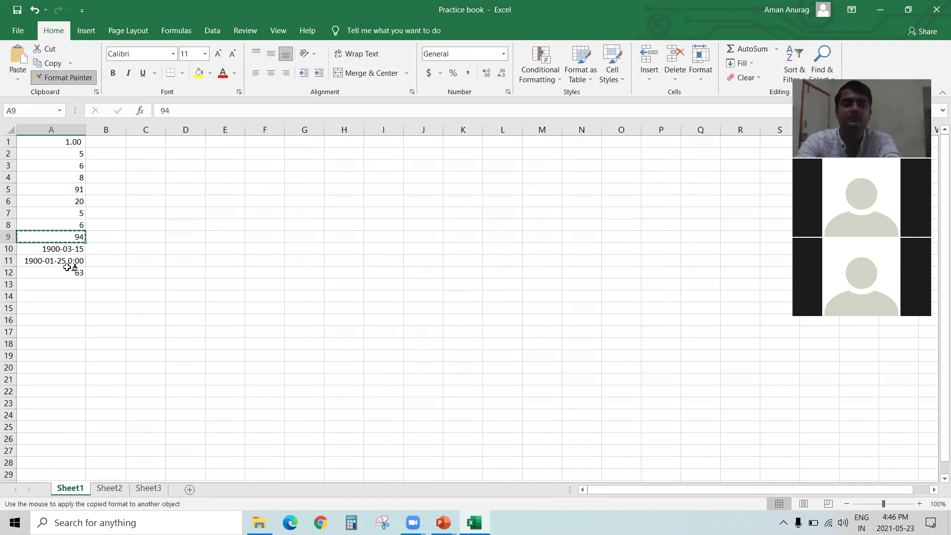
{"action": "left_click_drag", "start_coordinate": [58, 249], "coordinate": [54, 261]}
Step: Copy the General number format of cell A2 onto A1 with Format Painter
{"action": "key", "text": "Up"}
{"action": "key", "text": "Up"}
{"action": "key", "text": "Up"}
{"action": "key", "text": "Up"}
{"action": "key", "text": "Up"}
{"action": "key", "text": "Up"}
{"action": "key", "text": "Up"}
{"action": "key", "text": "Up"}
{"action": "key", "text": "Up"}
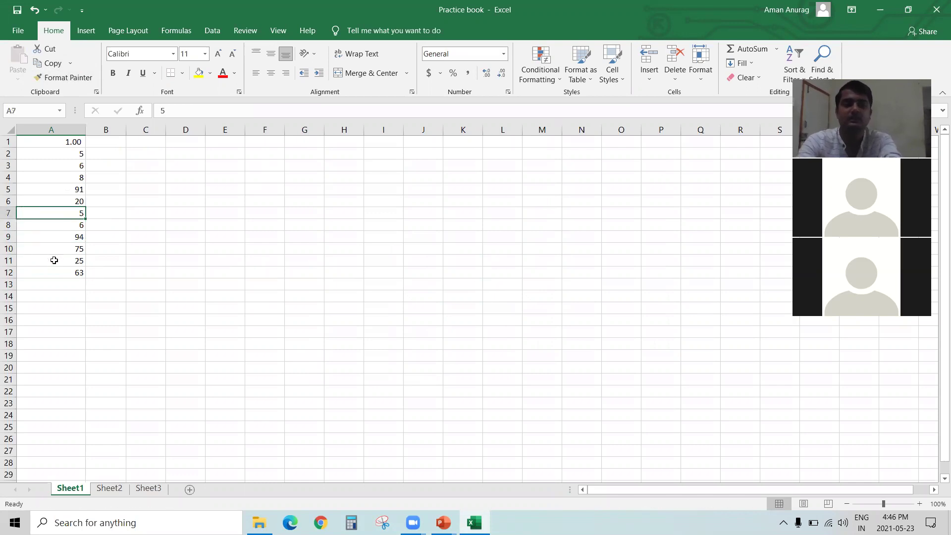
{"action": "key", "text": "Down"}
{"action": "left_click", "coordinate": [63, 77]}
{"action": "left_click", "coordinate": [72, 141]}
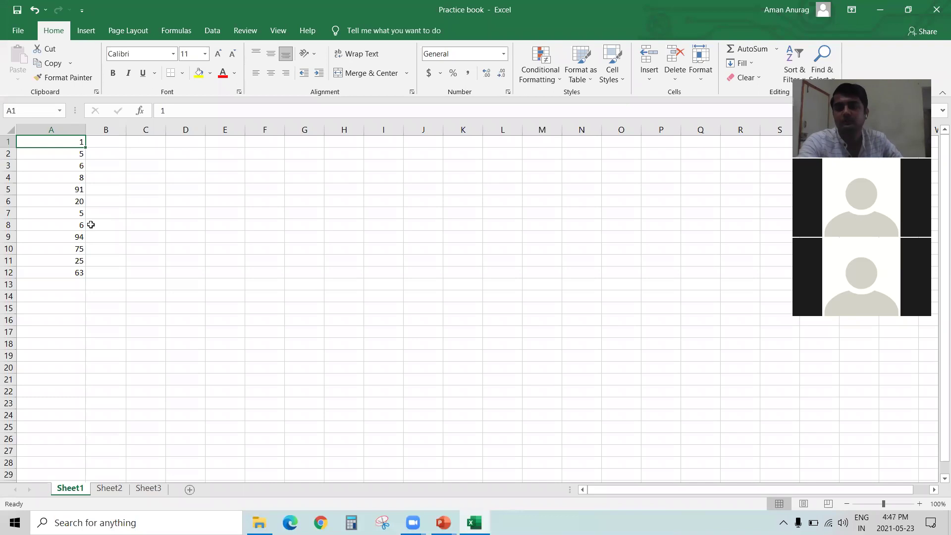
{"action": "key", "text": "shift+Down"}
{"action": "key", "text": "shift+Down"}
{"action": "key", "text": "shift+Down"}
{"action": "key", "text": "shift+Down"}
{"action": "key", "text": "shift+Down"}
{"action": "key", "text": "shift+Down"}
{"action": "key", "text": "shift+Down"}
{"action": "key", "text": "shift+Down"}
{"action": "key", "text": "shift+Down"}
{"action": "key", "text": "shift+Down"}
{"action": "key", "text": "shift+Down"}
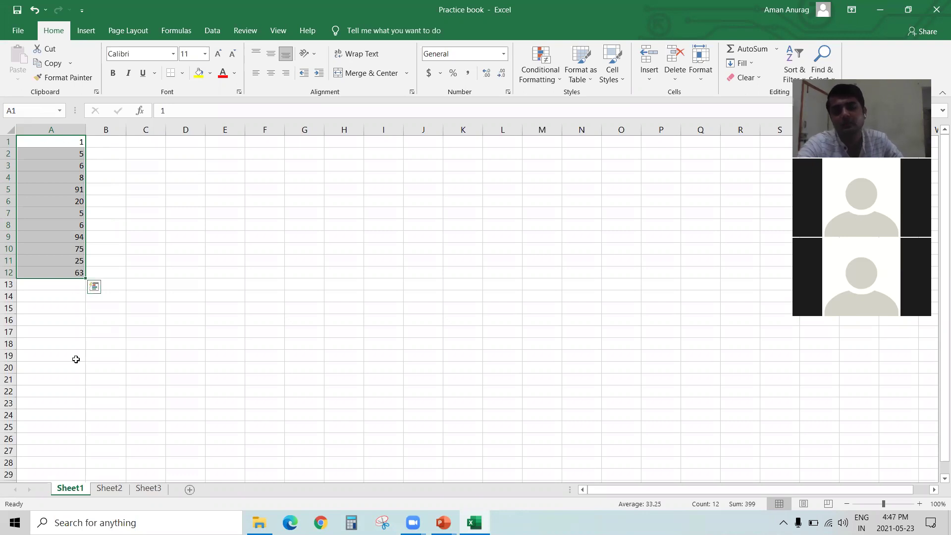
{"action": "left_click", "coordinate": [152, 126]}
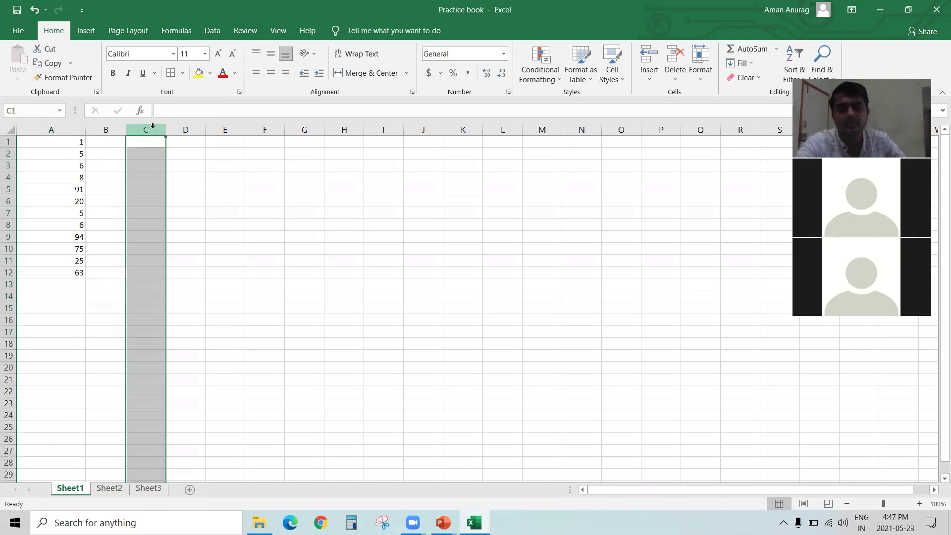
{"action": "left_click", "coordinate": [110, 198]}
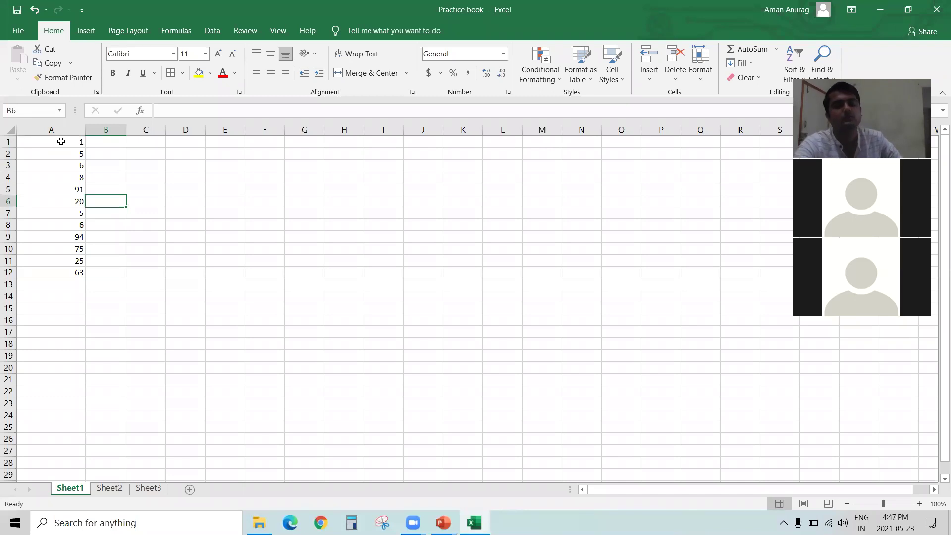
Step: Sort the numbers in cells A1:A12 from smallest to largest
{"action": "left_click_drag", "start_coordinate": [61, 142], "coordinate": [65, 273]}
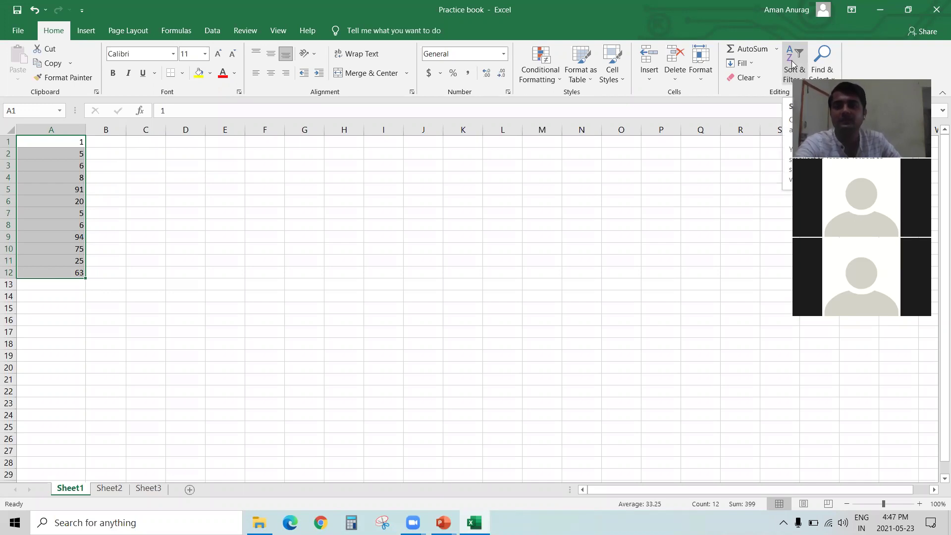
{"action": "left_click", "coordinate": [793, 64]}
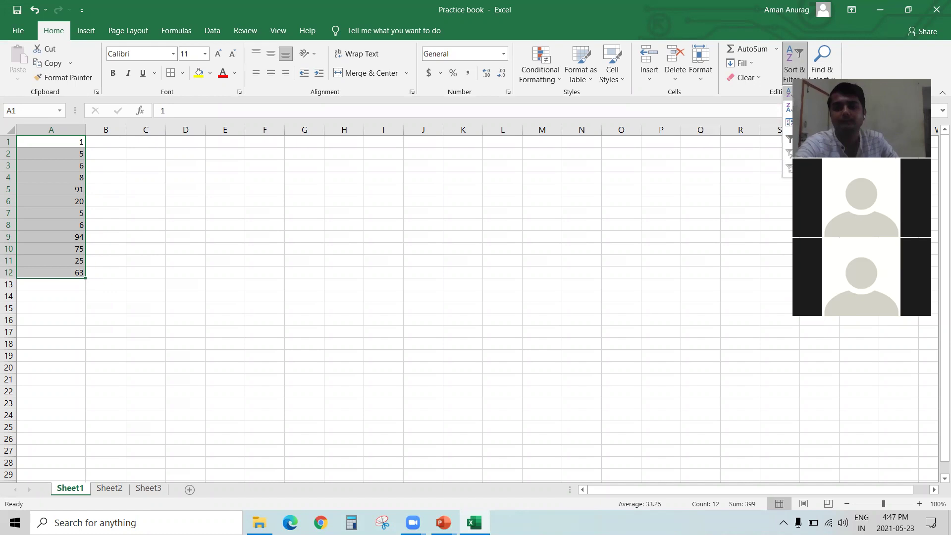
{"action": "left_click", "coordinate": [790, 92]}
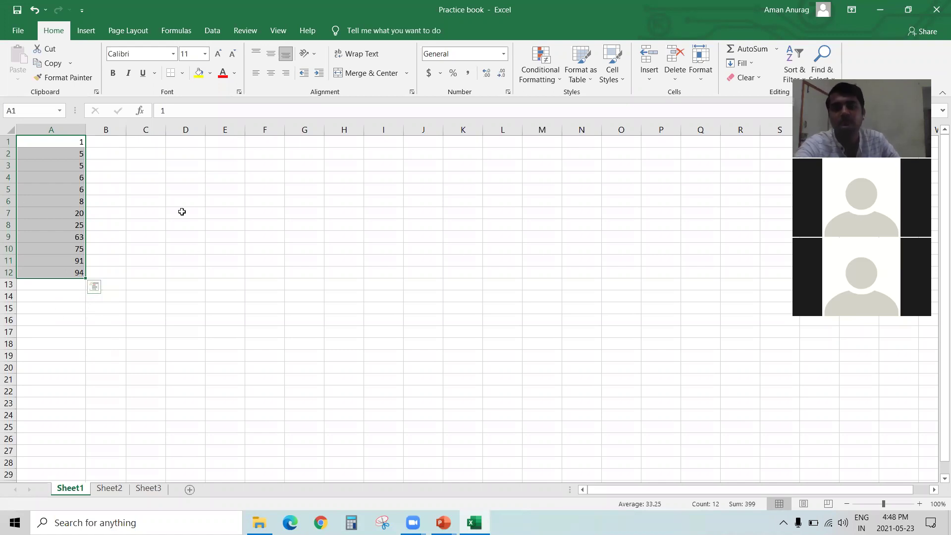
Step: Sort the numbers in cells A1:A12 from largest to smallest
{"action": "left_click", "coordinate": [59, 143]}
{"action": "left_click_drag", "start_coordinate": [59, 143], "coordinate": [65, 268]}
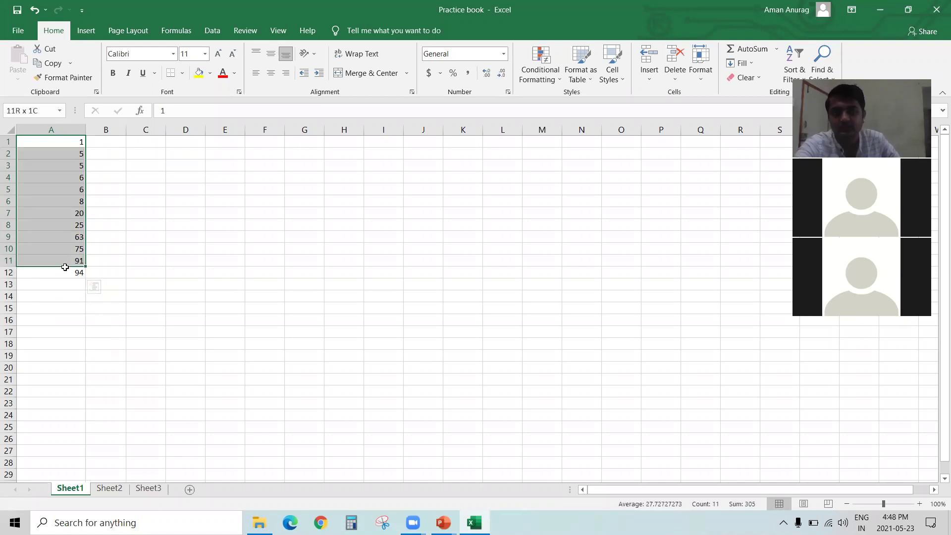
{"action": "left_click", "coordinate": [787, 75]}
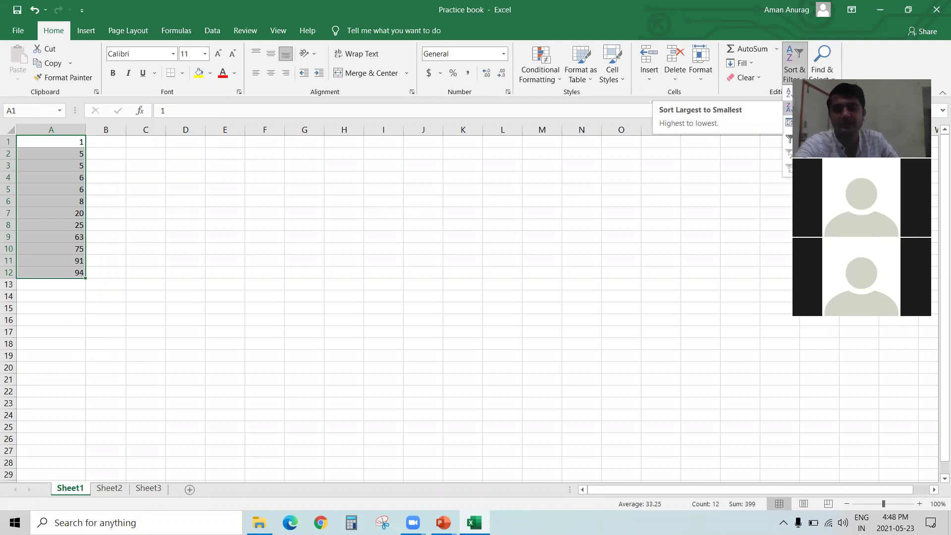
{"action": "left_click", "coordinate": [808, 108]}
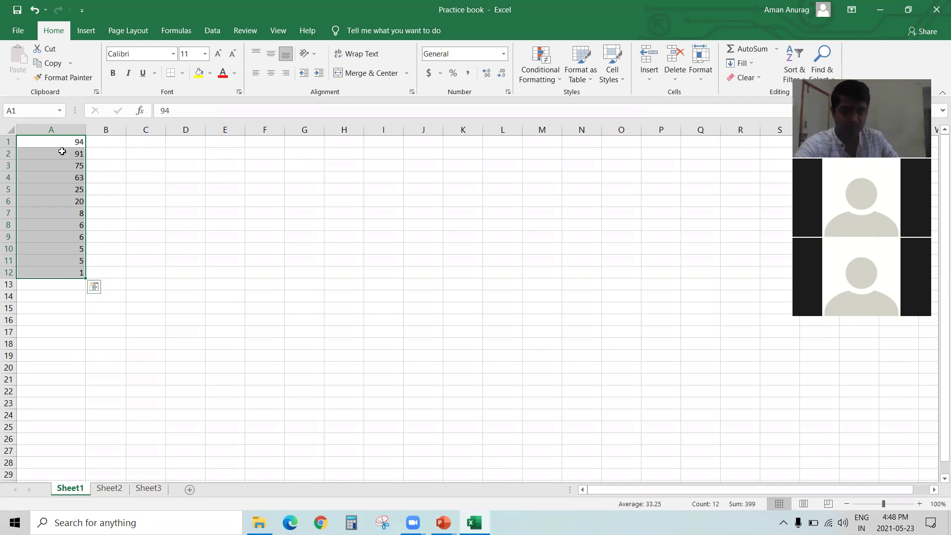
Step: Enter 10, 50, 80, 456, 32 and 12 across row 1 in cells E1 through J1
{"action": "left_click", "coordinate": [167, 226]}
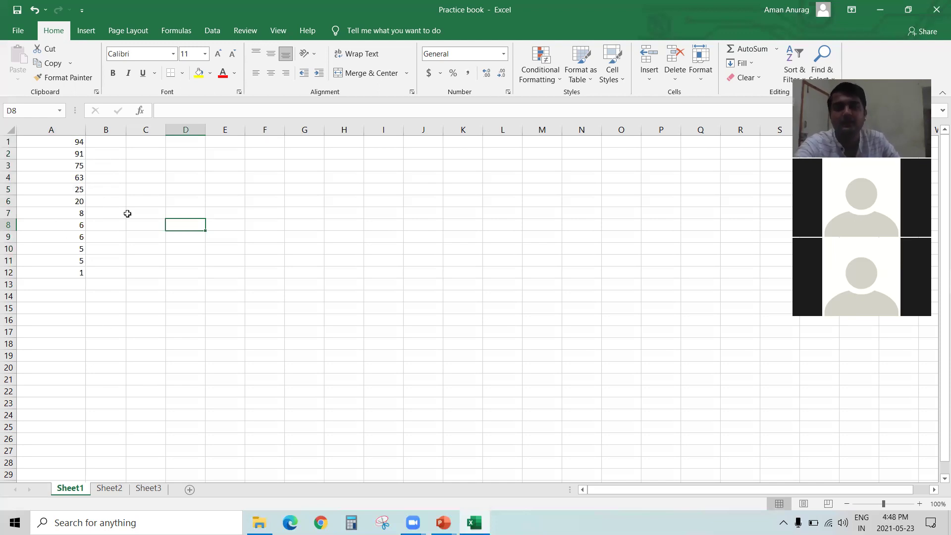
{"action": "left_click", "coordinate": [231, 143]}
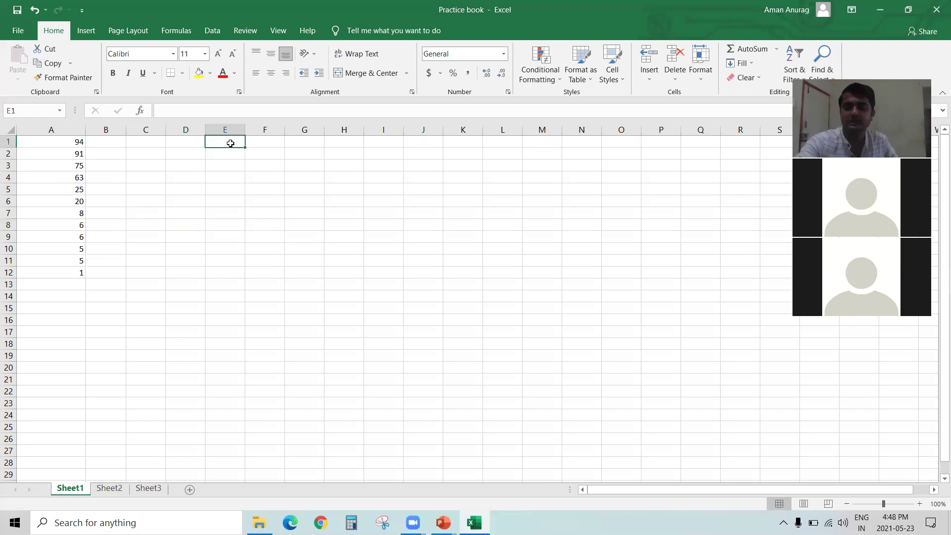
{"action": "type", "text": "10"}
{"action": "key", "text": "Tab"}
{"action": "type", "text": "50"}
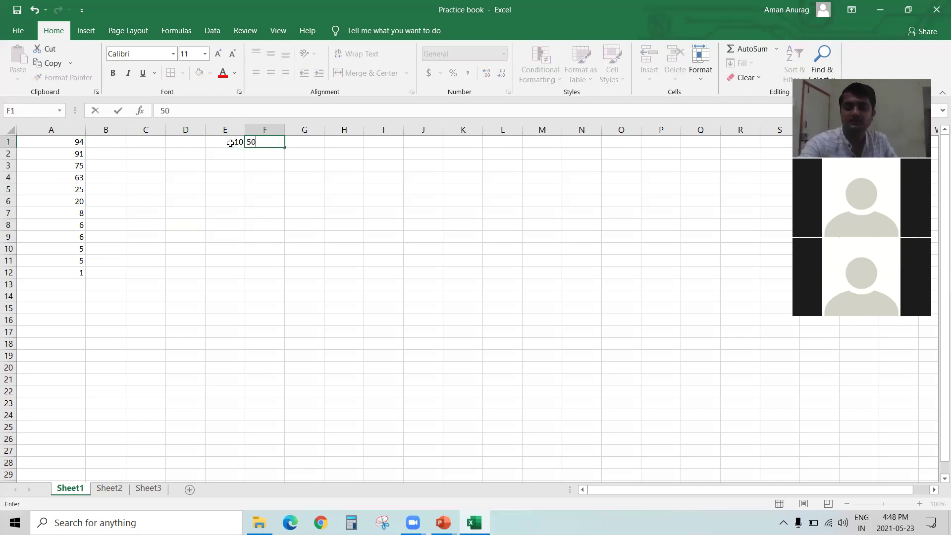
{"action": "key", "text": "Tab"}
{"action": "type", "text": "80"}
{"action": "key", "text": "Tab"}
{"action": "type", "text": "456"}
{"action": "key", "text": "Tab"}
{"action": "type", "text": "32"}
{"action": "key", "text": "Tab"}
{"action": "type", "text": "12"}
{"action": "key", "text": "Tab"}
{"action": "key", "text": "Left"}
{"action": "key", "text": "Left"}
{"action": "key", "text": "Left"}
{"action": "key", "text": "Left"}
{"action": "key", "text": "Left"}
{"action": "key", "text": "Left"}
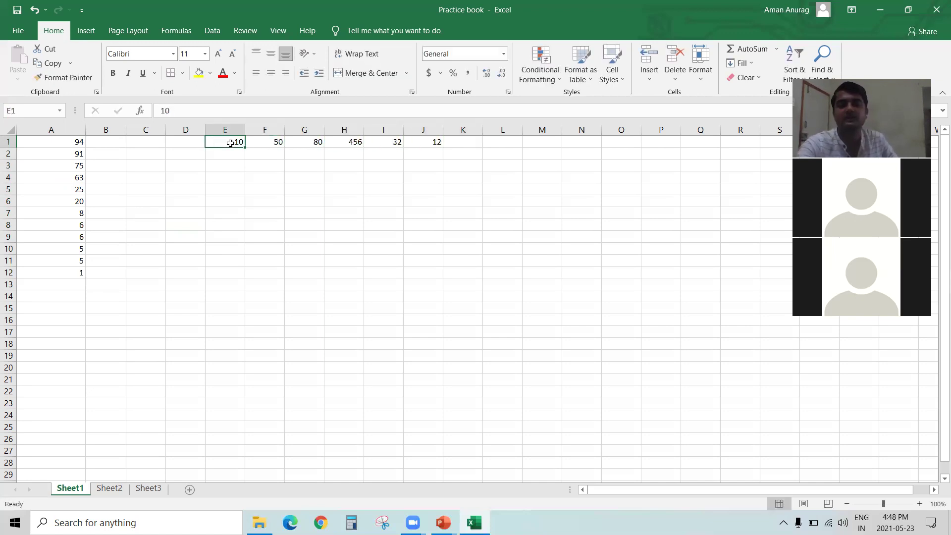
Step: Delete the row of numbers in cells E1:J1
{"action": "key", "text": "shift+Right"}
{"action": "key", "text": "shift+Right"}
{"action": "key", "text": "shift+Right"}
{"action": "key", "text": "shift+Right"}
{"action": "key", "text": "shift+Right"}
{"action": "key", "text": "shift+Right"}
{"action": "key", "text": "shift+Left"}
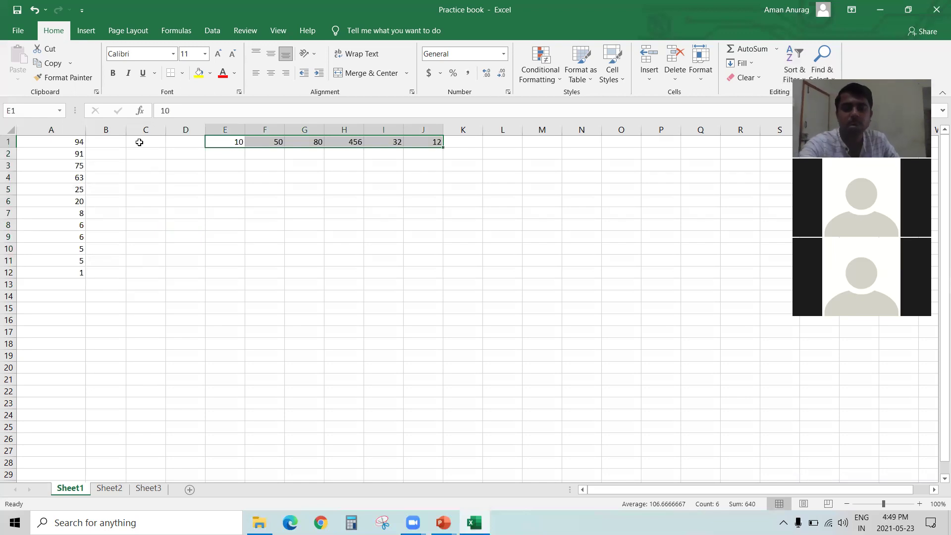
{"action": "key", "text": "Delete"}
Step: Sort A1:A12 from smallest to largest again and review the custom sort settings for column A
{"action": "left_click_drag", "start_coordinate": [55, 138], "coordinate": [76, 267]}
{"action": "key", "text": "shift+Down"}
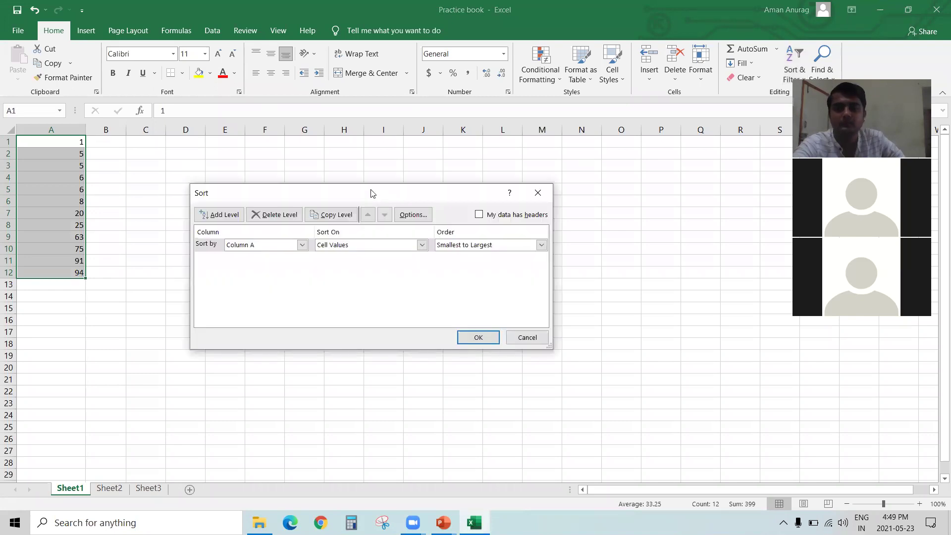
{"action": "left_click_drag", "start_coordinate": [373, 193], "coordinate": [387, 148]}
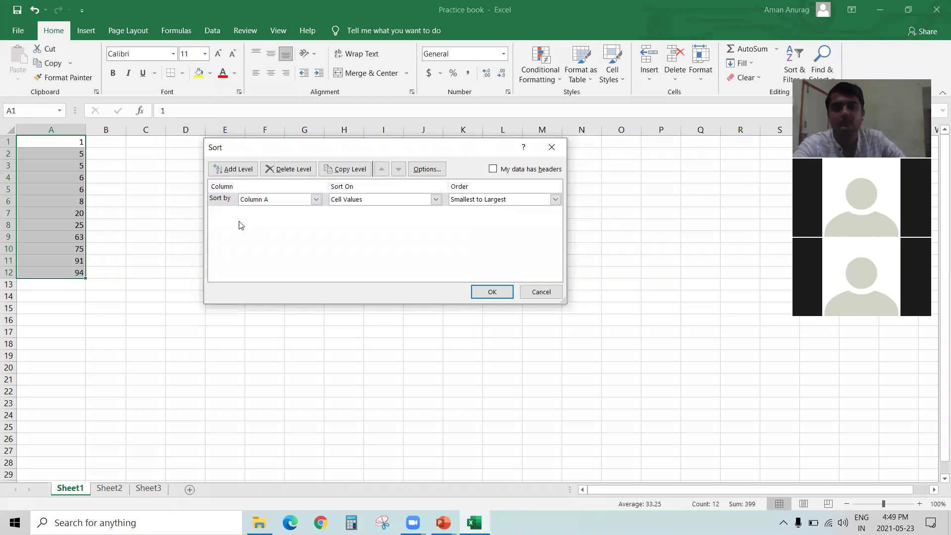
{"action": "left_click", "coordinate": [560, 147]}
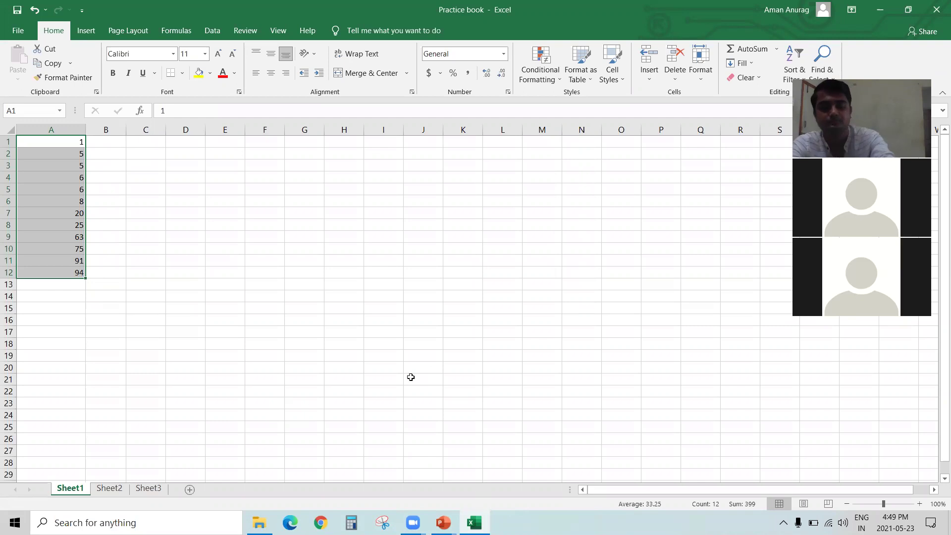
Step: Switch to the PowerPoint slide show to view the Cell Referencing slide, and return to the Excel workbook
{"action": "key", "text": "alt+Tab"}
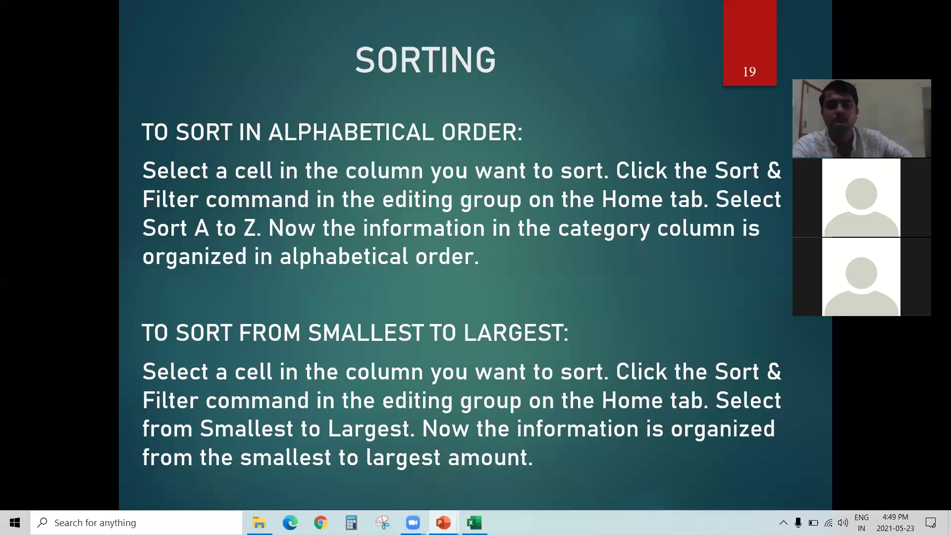
{"action": "left_click", "coordinate": [375, 290]}
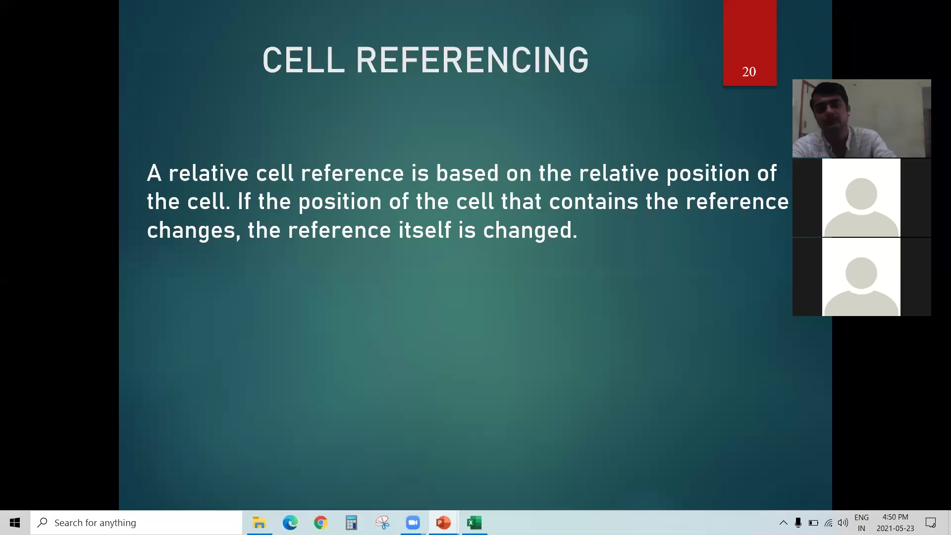
{"action": "key", "text": "alt+Tab"}
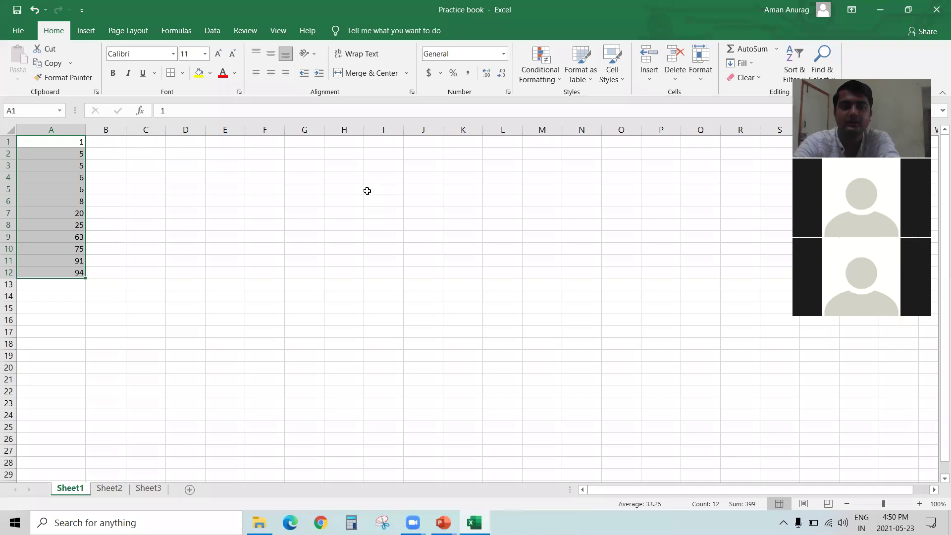
{"action": "left_click", "coordinate": [235, 187]}
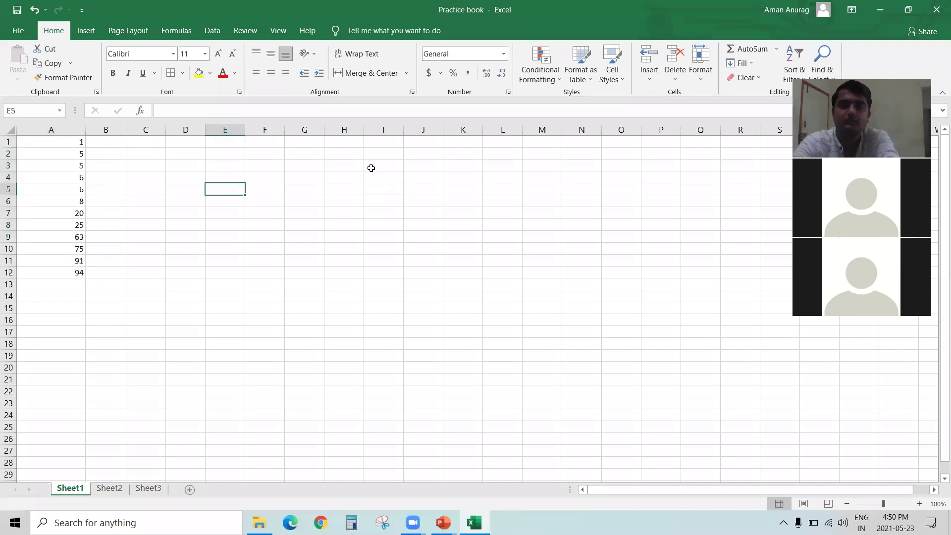
{"action": "left_click", "coordinate": [375, 141]}
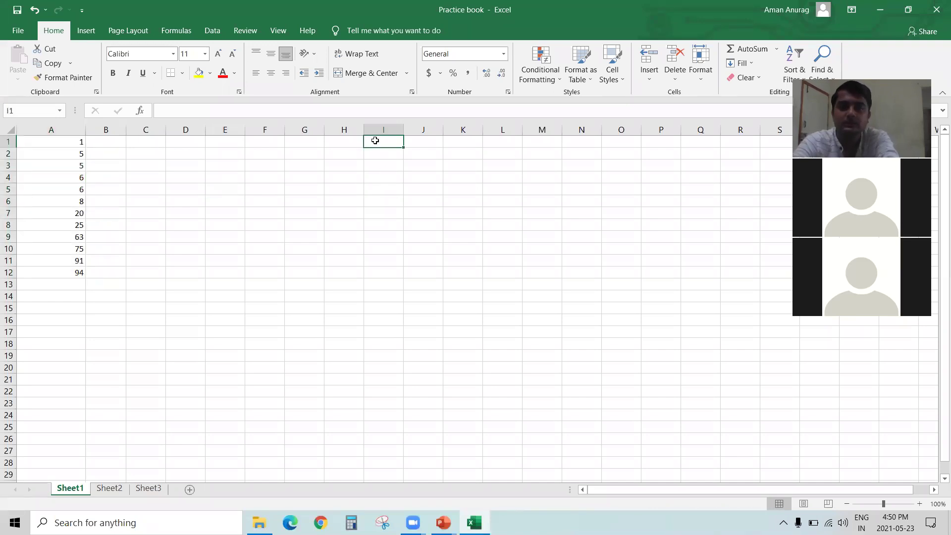
{"action": "left_click", "coordinate": [60, 143]}
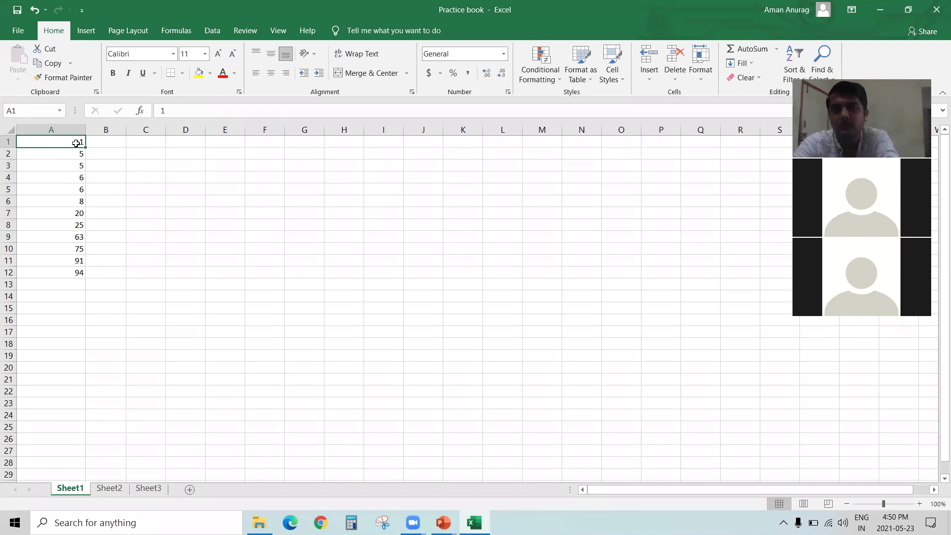
{"action": "left_click", "coordinate": [463, 143]}
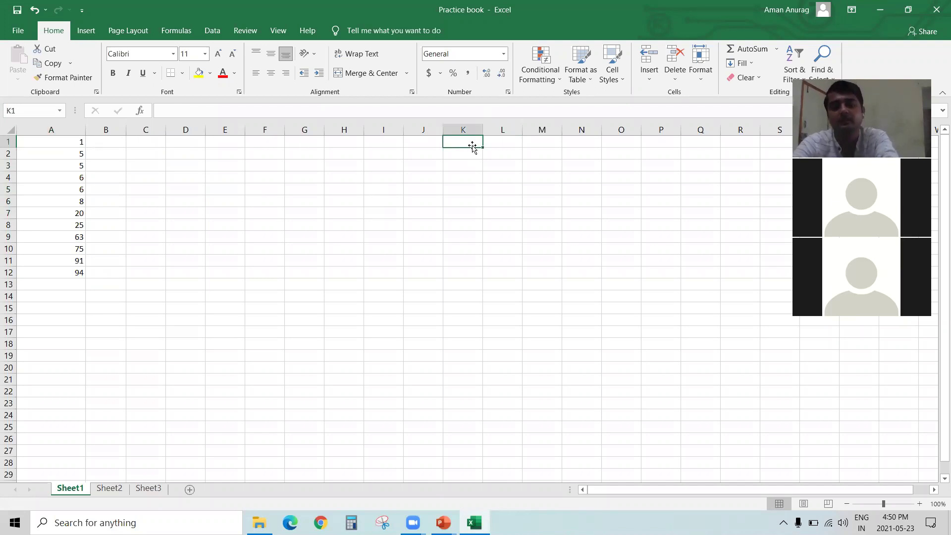
{"action": "left_click", "coordinate": [66, 140]}
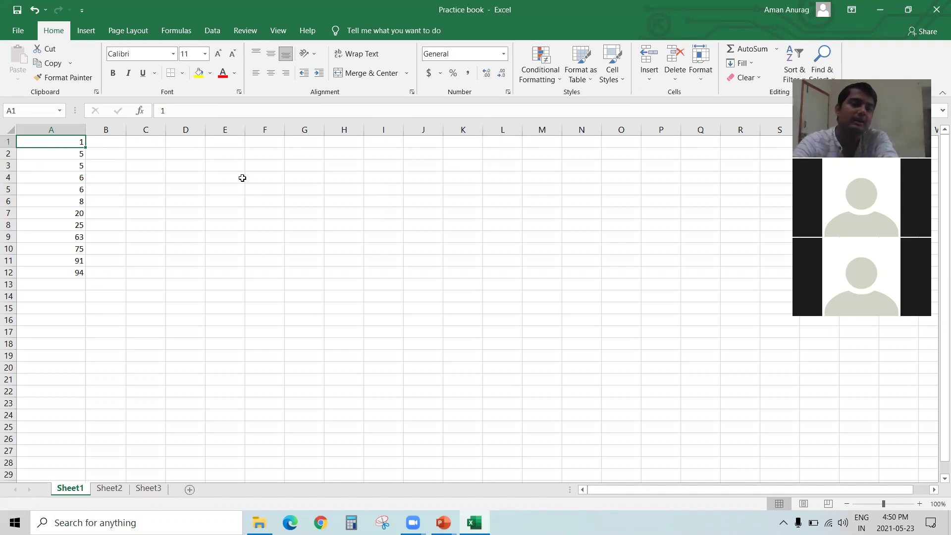
{"action": "left_click", "coordinate": [473, 153]}
Step: Enter the heading DATABASE in cell K1
{"action": "left_click", "coordinate": [466, 139]}
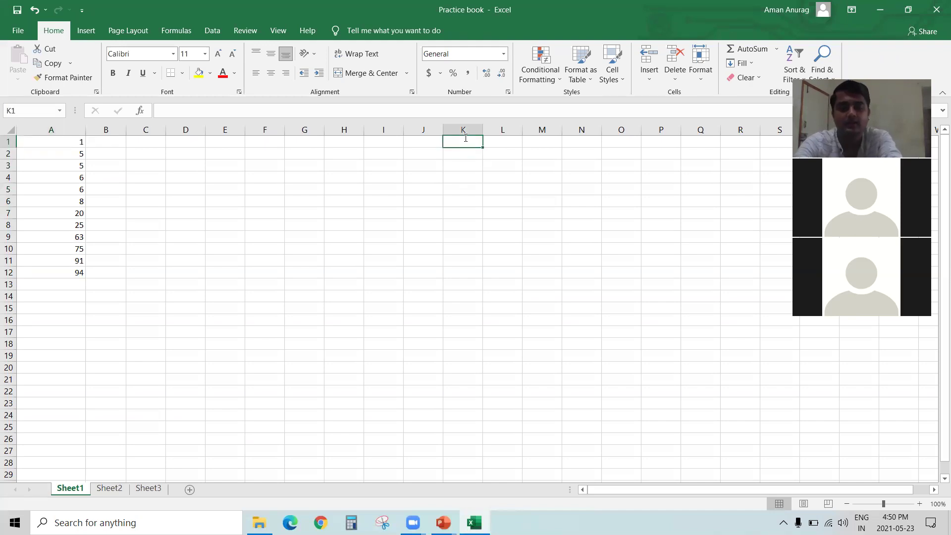
{"action": "type", "text": "DATABASE"}
{"action": "key", "text": "Return"}
Step: Replace the number in cell A1 with the heading FORM
{"action": "key", "text": "Left"}
{"action": "key", "text": "Left"}
{"action": "key", "text": "Left"}
{"action": "key", "text": "Left"}
{"action": "key", "text": "Left"}
{"action": "key", "text": "Left"}
{"action": "key", "text": "Left"}
{"action": "key", "text": "Left"}
{"action": "key", "text": "Left"}
{"action": "key", "text": "Left"}
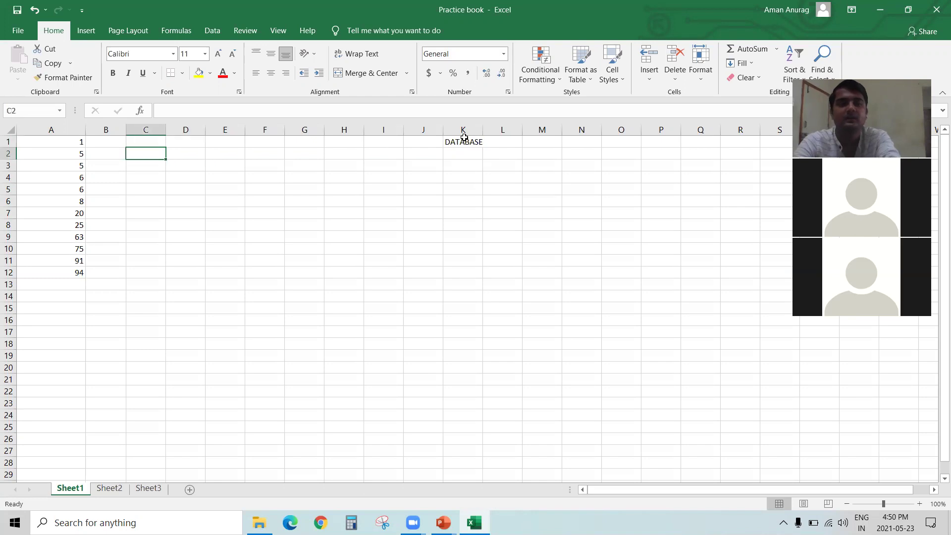
{"action": "key", "text": "Up"}
{"action": "type", "text": "FORM"}
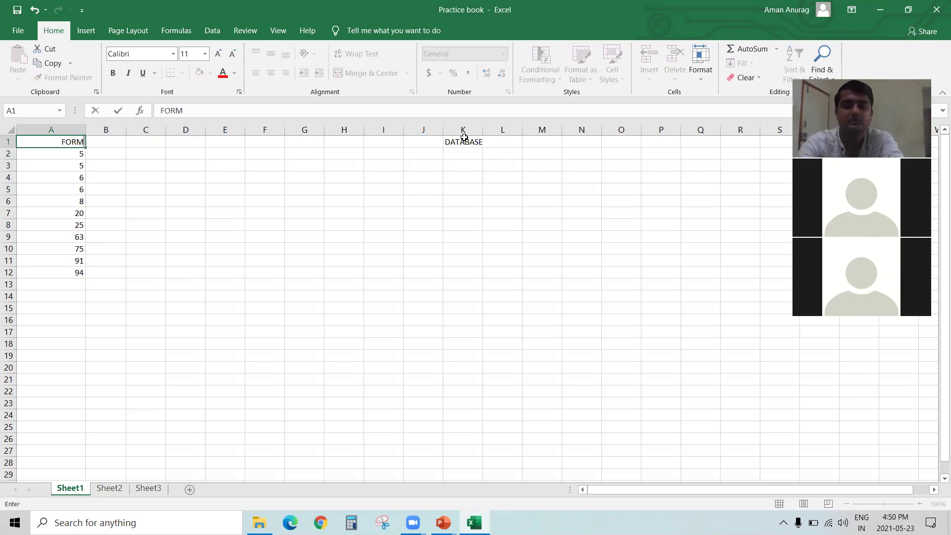
{"action": "key", "text": "Return"}
Step: Clear the numbers below the FORM heading, in cells A2:A12
{"action": "key", "text": "Down"}
{"action": "key", "text": "Up"}
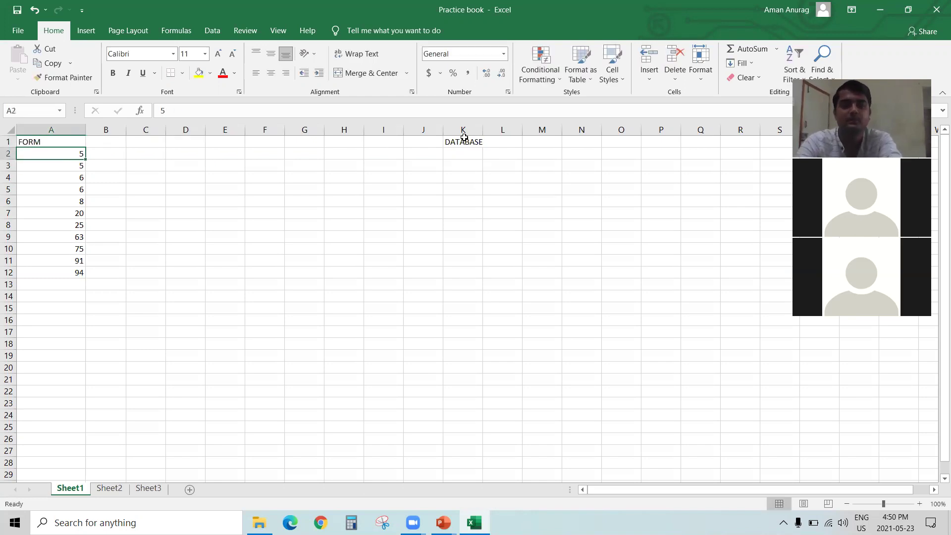
{"action": "key", "text": "ctrl+shift+Down"}
{"action": "key", "text": "Delete"}
{"action": "key", "text": "Up"}
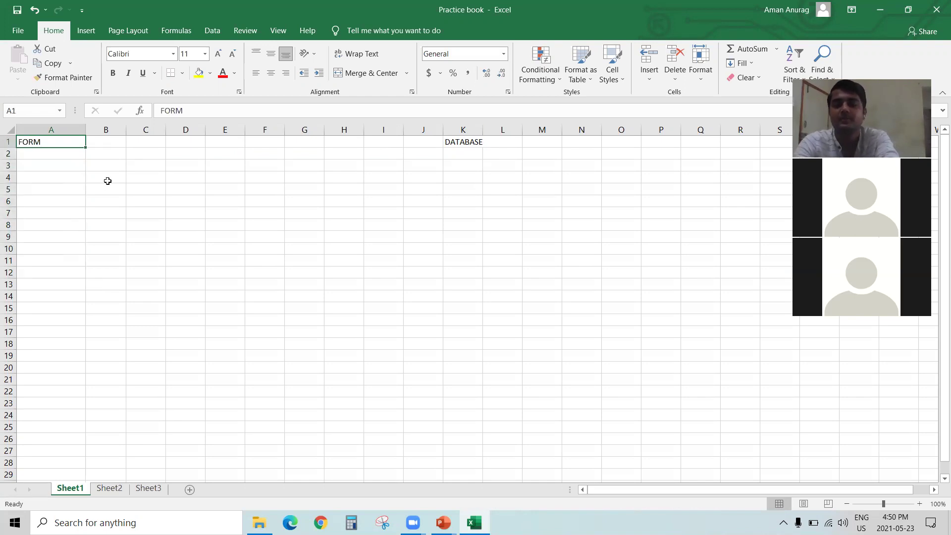
{"action": "key", "text": "Down"}
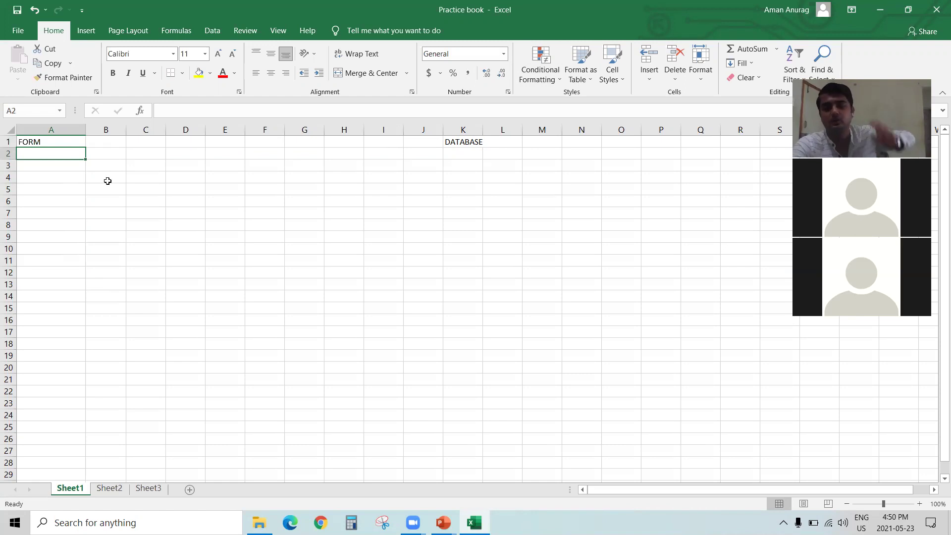
{"action": "key", "text": "Down"}
{"action": "key", "text": "Down"}
{"action": "key", "text": "Down"}
{"action": "key", "text": "Down"}
{"action": "key", "text": "Up"}
{"action": "key", "text": "Up"}
{"action": "key", "text": "Up"}
{"action": "key", "text": "Up"}
{"action": "key", "text": "Up"}
Step: Enter 5 in cell A2 below the FORM heading
{"action": "key", "text": "Down"}
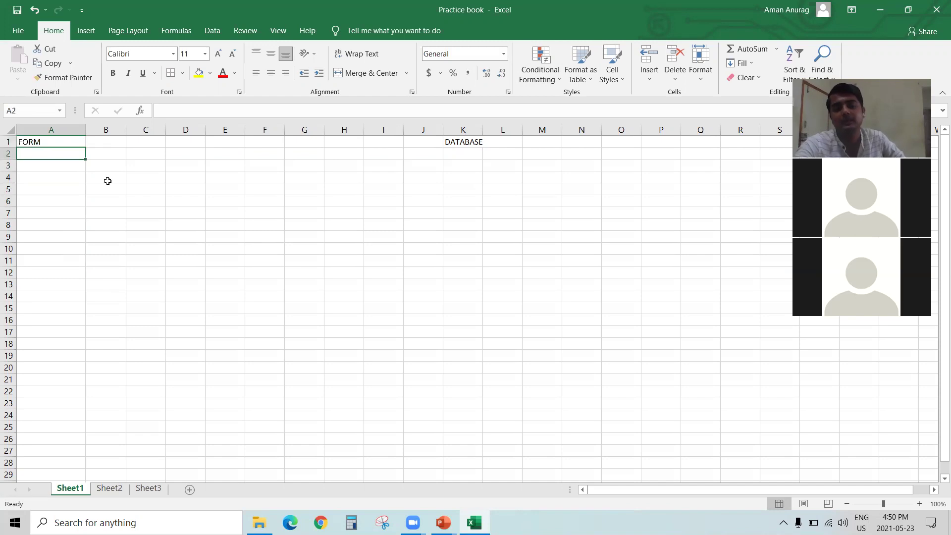
{"action": "type", "text": "5"}
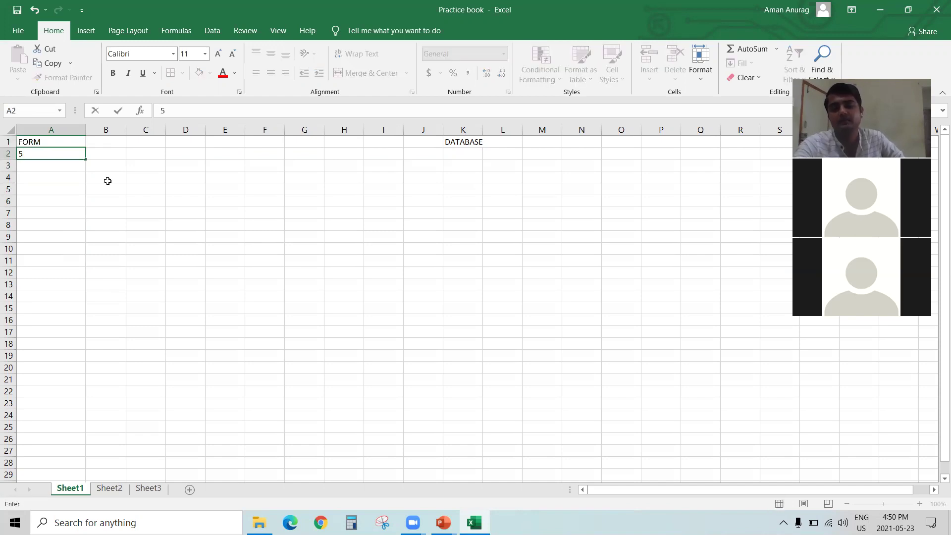
{"action": "key", "text": "Return"}
Step: Compare the entry cell A2 under FORM with the target cell K2 under DATABASE, ending on K2
{"action": "key", "text": "Up"}
{"action": "key", "text": "Up"}
{"action": "key", "text": "Right"}
{"action": "key", "text": "Right"}
{"action": "key", "text": "Right"}
{"action": "key", "text": "Right"}
{"action": "key", "text": "Right"}
{"action": "key", "text": "Right"}
{"action": "key", "text": "Right"}
{"action": "key", "text": "Right"}
{"action": "key", "text": "Right"}
{"action": "key", "text": "Right"}
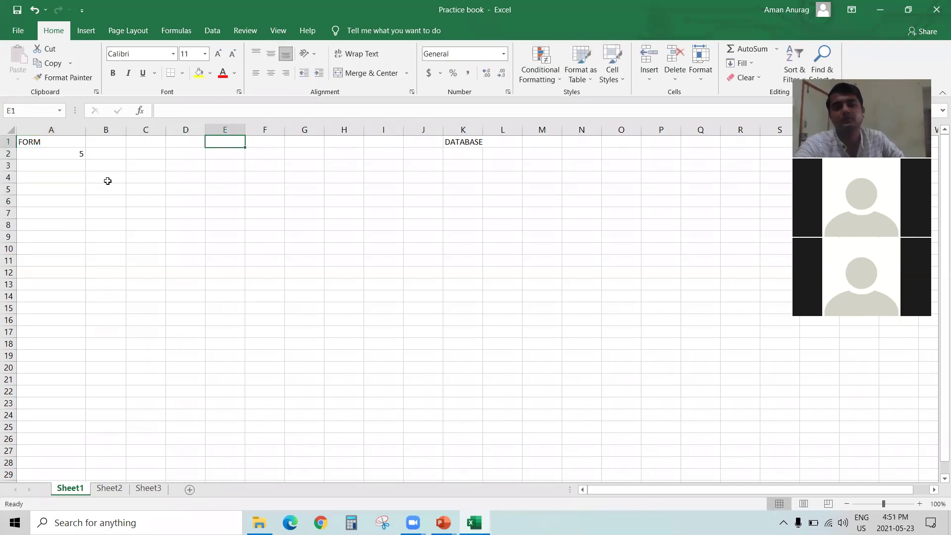
{"action": "key", "text": "Down"}
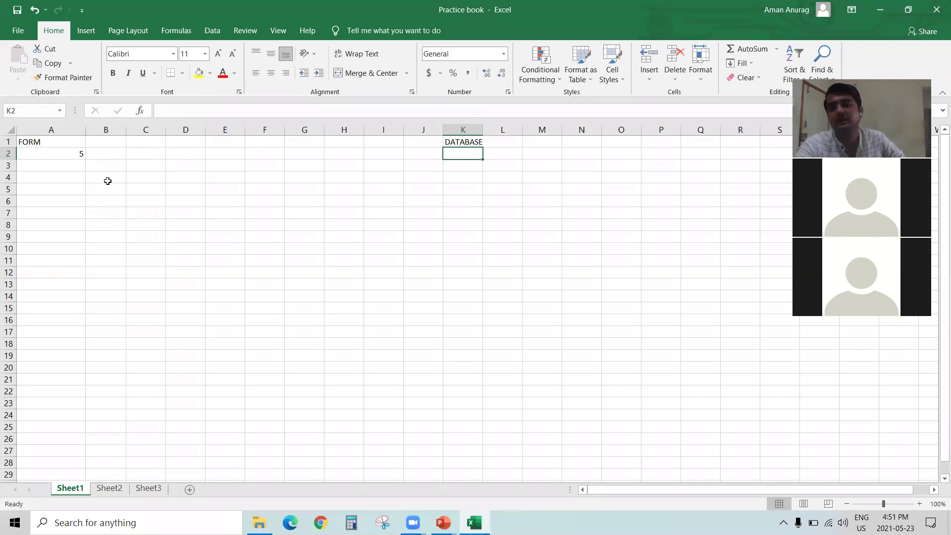
{"action": "key", "text": "Left"}
{"action": "key", "text": "Left"}
{"action": "key", "text": "Left"}
{"action": "key", "text": "Left"}
{"action": "key", "text": "Left"}
{"action": "key", "text": "Left"}
{"action": "key", "text": "Left"}
{"action": "key", "text": "Left"}
{"action": "key", "text": "Left"}
{"action": "key", "text": "Left"}
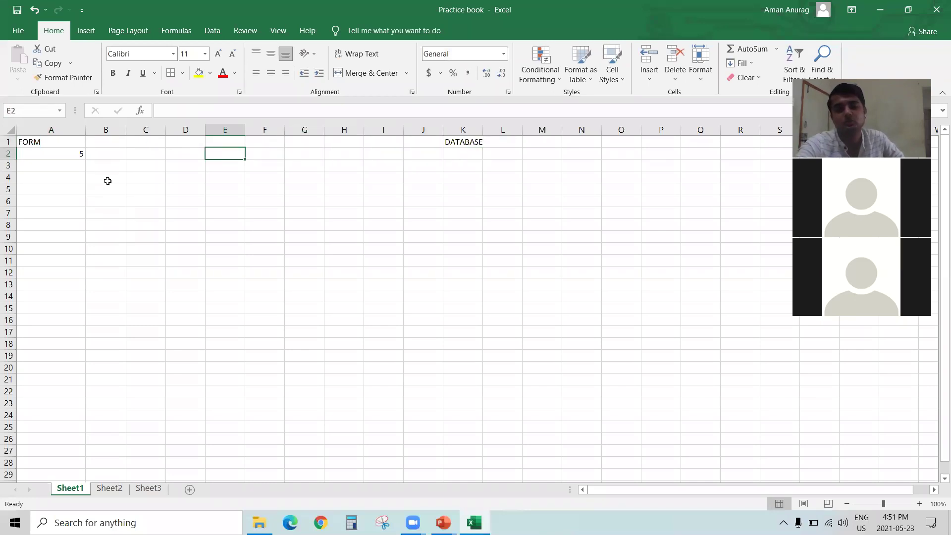
{"action": "key", "text": "Right"}
{"action": "key", "text": "Right"}
{"action": "key", "text": "Right"}
{"action": "key", "text": "Right"}
{"action": "key", "text": "Right"}
{"action": "key", "text": "Right"}
{"action": "key", "text": "Right"}
{"action": "key", "text": "Right"}
{"action": "key", "text": "Right"}
{"action": "key", "text": "Right"}
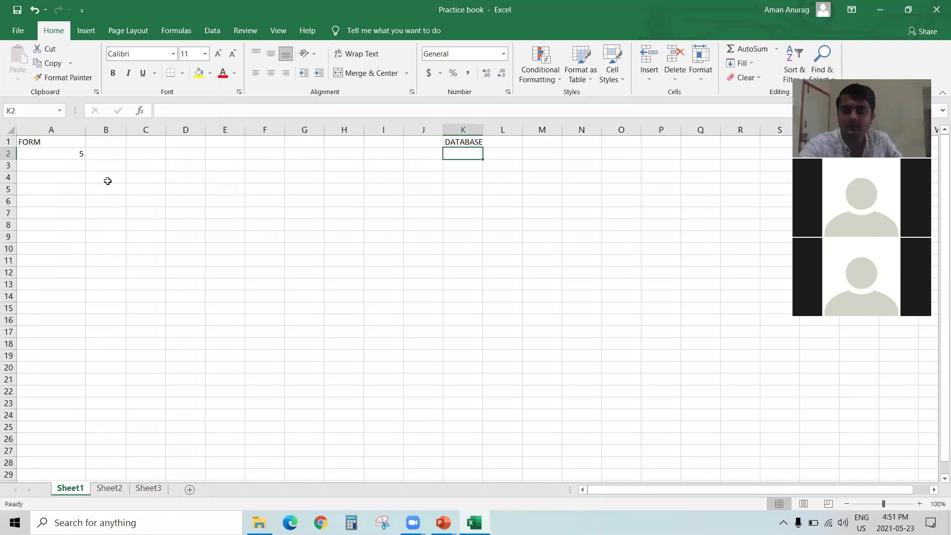
{"action": "type", "text": "="}
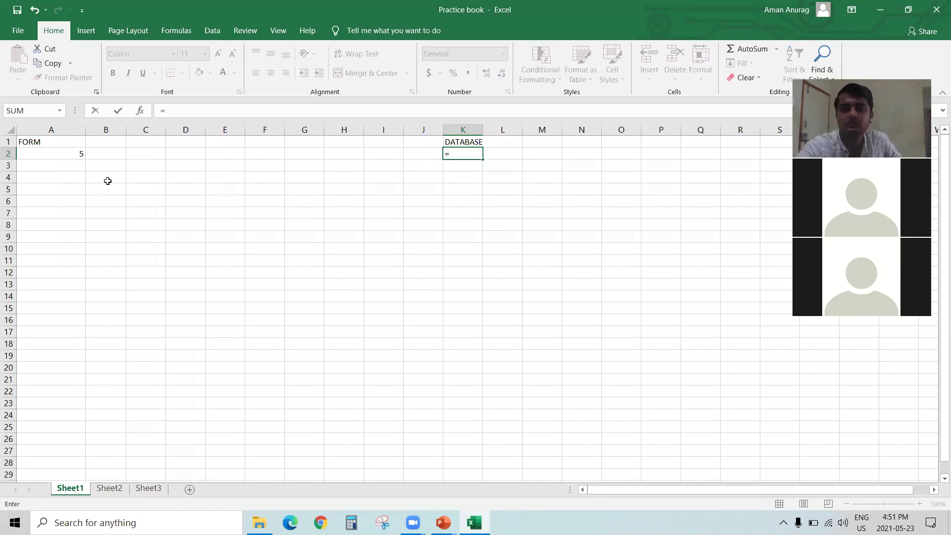
{"action": "left_click", "coordinate": [68, 154]}
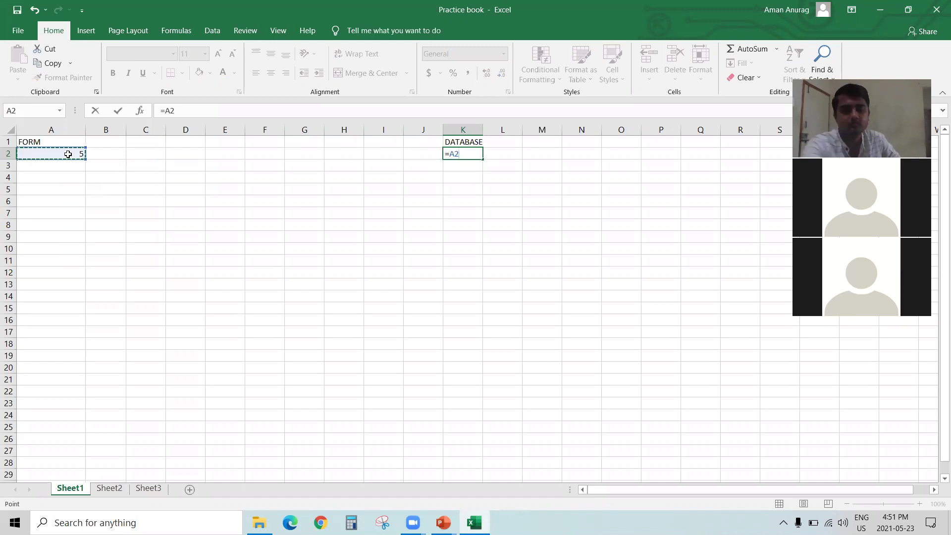
{"action": "key", "text": "Escape"}
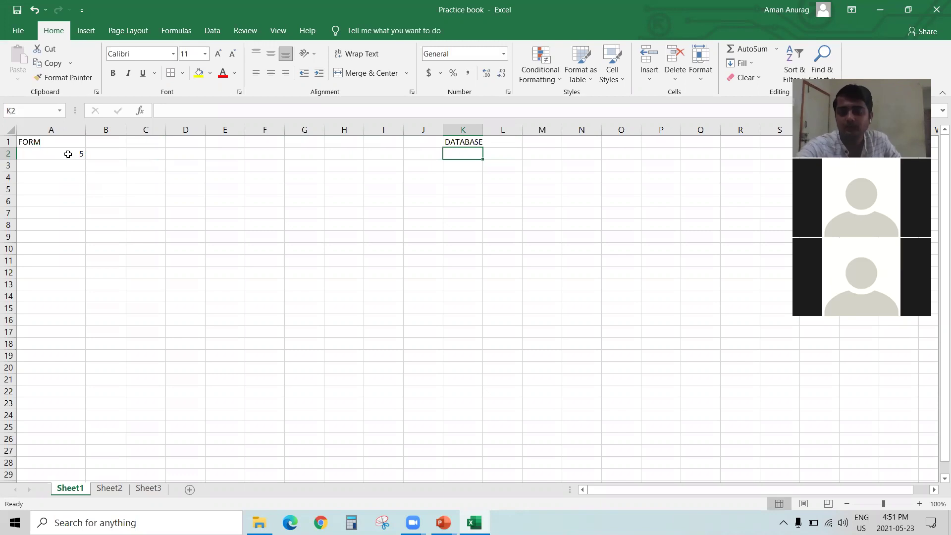
Step: Enter the formula =A2 in cell K2 under the DATABASE heading
{"action": "type", "text": "="}
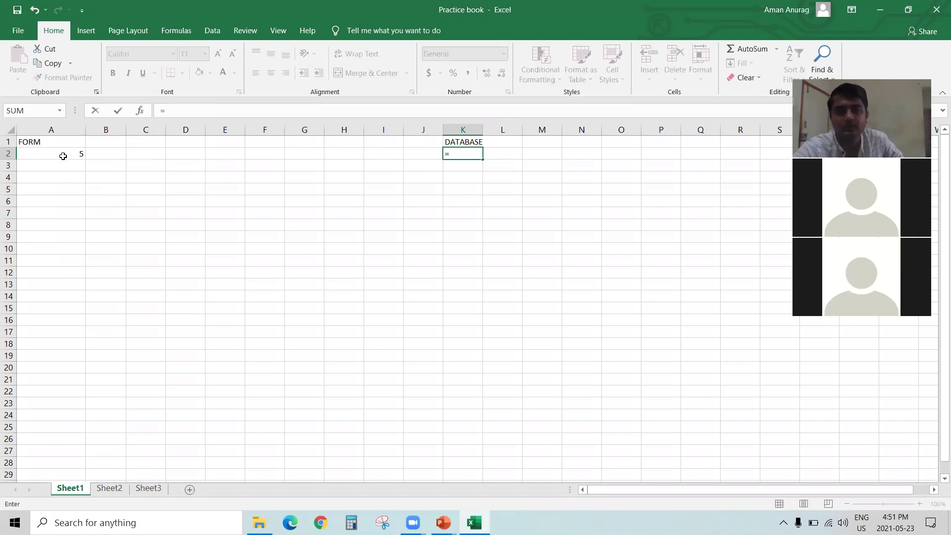
{"action": "left_click", "coordinate": [63, 156]}
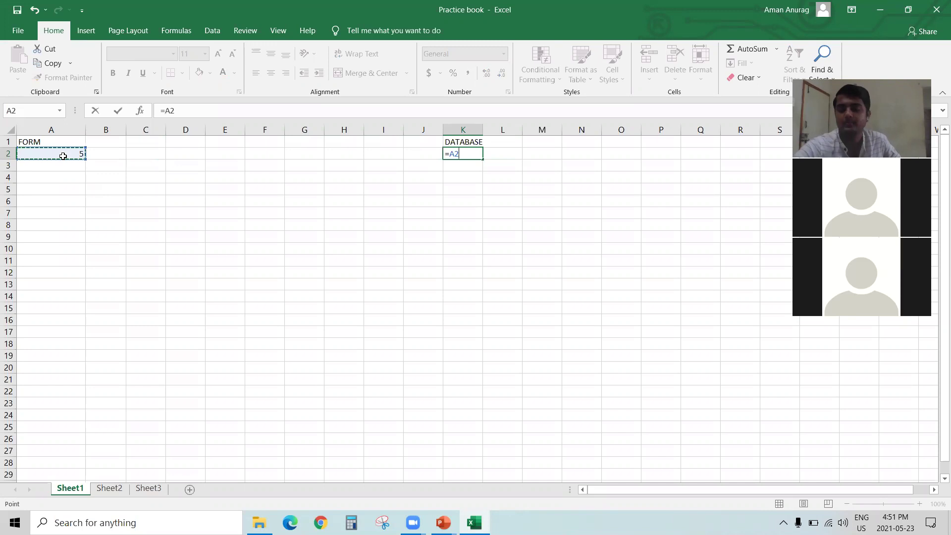
{"action": "key", "text": "Return"}
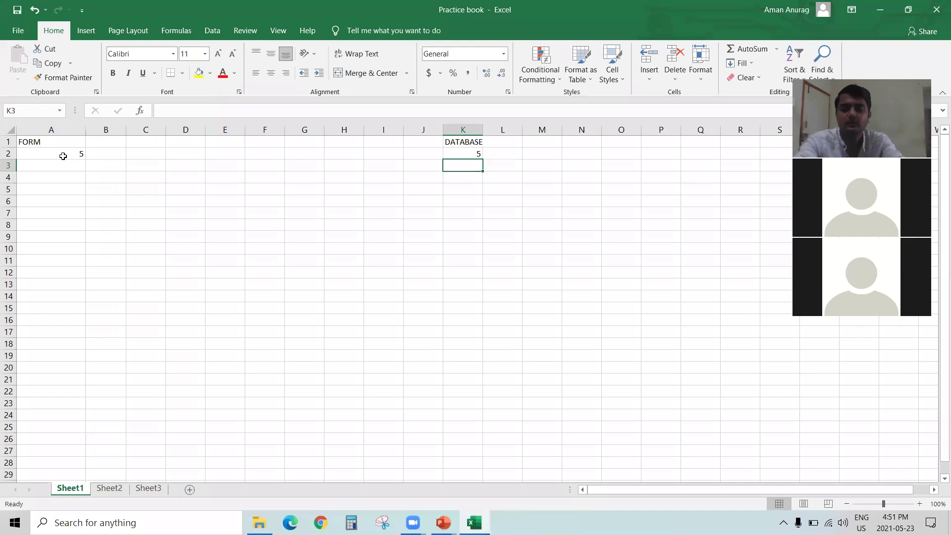
Step: Copy the FORM value in A2 and paste it over cell K2 under DATABASE
{"action": "left_click", "coordinate": [63, 156]}
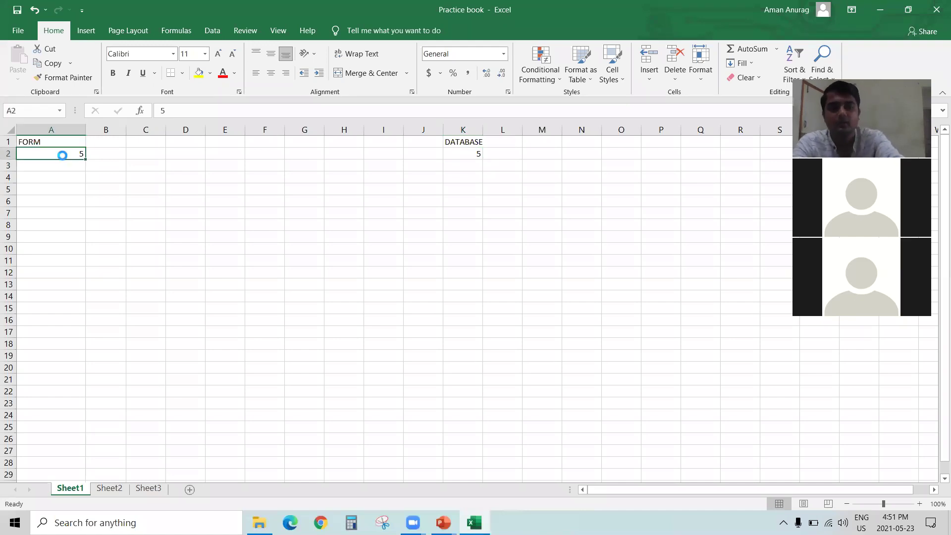
{"action": "key", "text": "ctrl+c"}
{"action": "key", "text": "Right"}
{"action": "key", "text": "Right"}
{"action": "key", "text": "Right"}
{"action": "key", "text": "Right"}
{"action": "key", "text": "Right"}
{"action": "key", "text": "Right"}
{"action": "key", "text": "Right"}
{"action": "key", "text": "Right"}
{"action": "key", "text": "Right"}
{"action": "key", "text": "Right"}
{"action": "key", "text": "Return"}
Step: Change the FORM value in cell A2 to 10
{"action": "key", "text": "Down"}
{"action": "key", "text": "Up"}
{"action": "key", "text": "Left"}
{"action": "key", "text": "Left"}
{"action": "key", "text": "Left"}
{"action": "key", "text": "Left"}
{"action": "key", "text": "Left"}
{"action": "key", "text": "Left"}
{"action": "key", "text": "Left"}
{"action": "key", "text": "Left"}
{"action": "key", "text": "Left"}
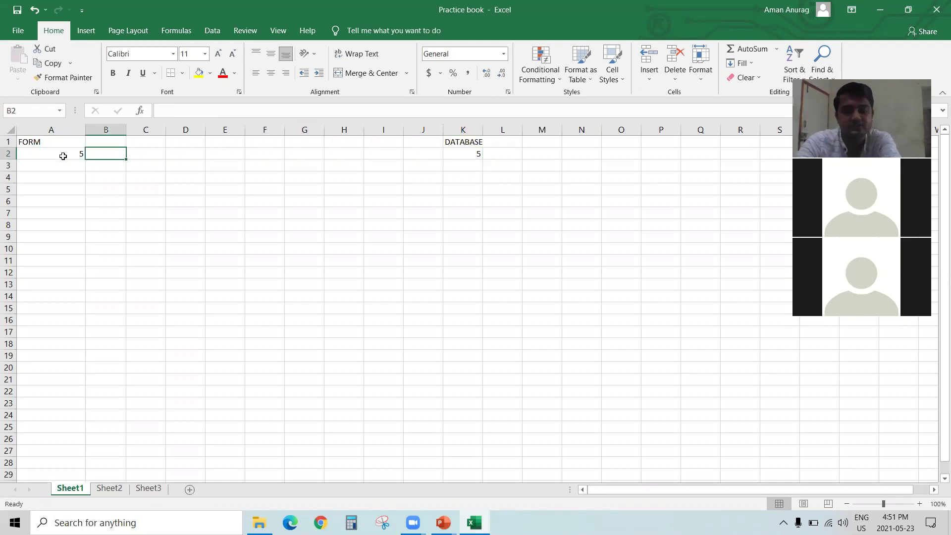
{"action": "key", "text": "Left"}
{"action": "type", "text": "10"}
{"action": "key", "text": "Return"}
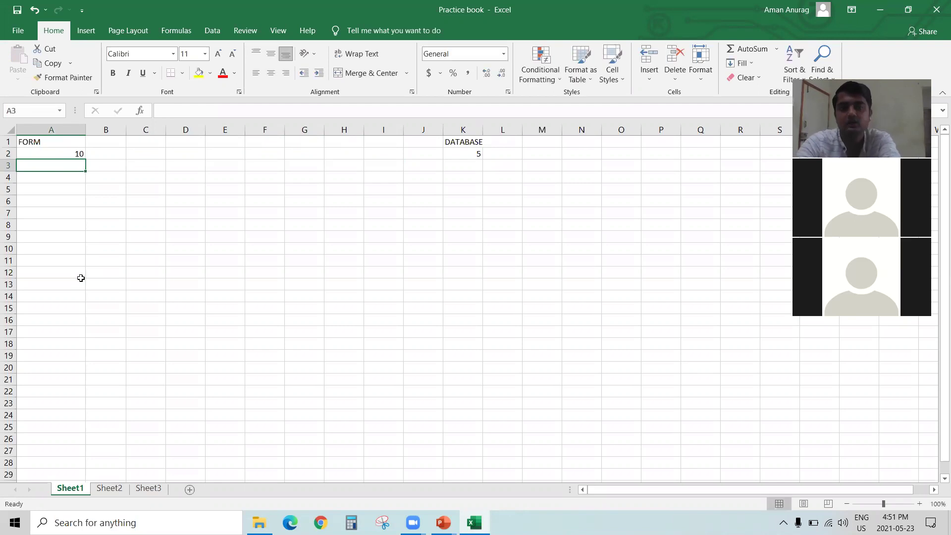
Step: Examine the content of DATABASE cell K2 and compare it with the FORM value in A2
{"action": "left_click", "coordinate": [458, 153]}
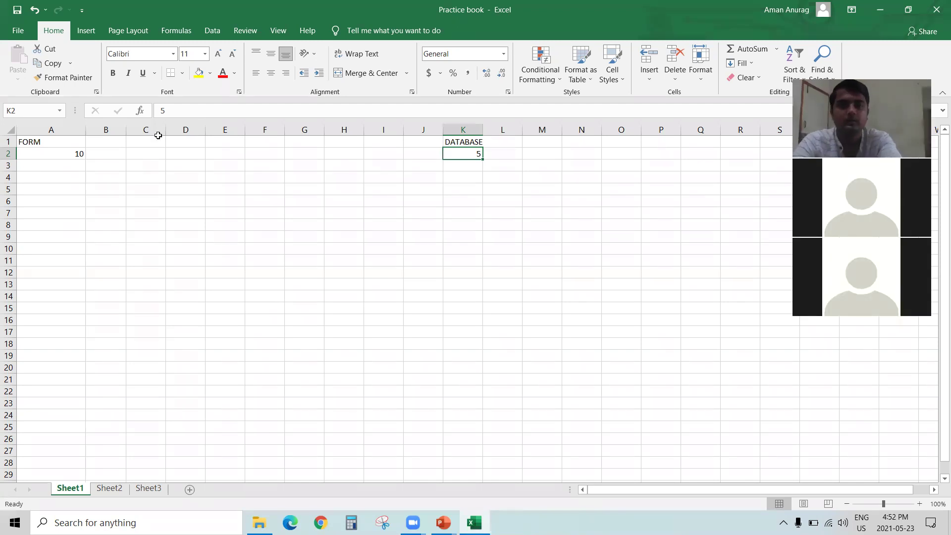
{"action": "key", "text": "Left"}
{"action": "key", "text": "Left"}
{"action": "key", "text": "Left"}
{"action": "key", "text": "Left"}
{"action": "key", "text": "Left"}
{"action": "key", "text": "Right"}
{"action": "key", "text": "Right"}
{"action": "key", "text": "Right"}
{"action": "key", "text": "Right"}
{"action": "key", "text": "Right"}
{"action": "key", "text": "Left"}
{"action": "key", "text": "Left"}
{"action": "key", "text": "Left"}
{"action": "key", "text": "Left"}
{"action": "key", "text": "Left"}
{"action": "key", "text": "Left"}
{"action": "key", "text": "Left"}
{"action": "key", "text": "Right"}
{"action": "key", "text": "Right"}
{"action": "key", "text": "Right"}
{"action": "key", "text": "Right"}
{"action": "key", "text": "Right"}
{"action": "key", "text": "Right"}
{"action": "key", "text": "Right"}
{"action": "key", "text": "Left"}
{"action": "key", "text": "Left"}
{"action": "key", "text": "Left"}
{"action": "key", "text": "Home"}
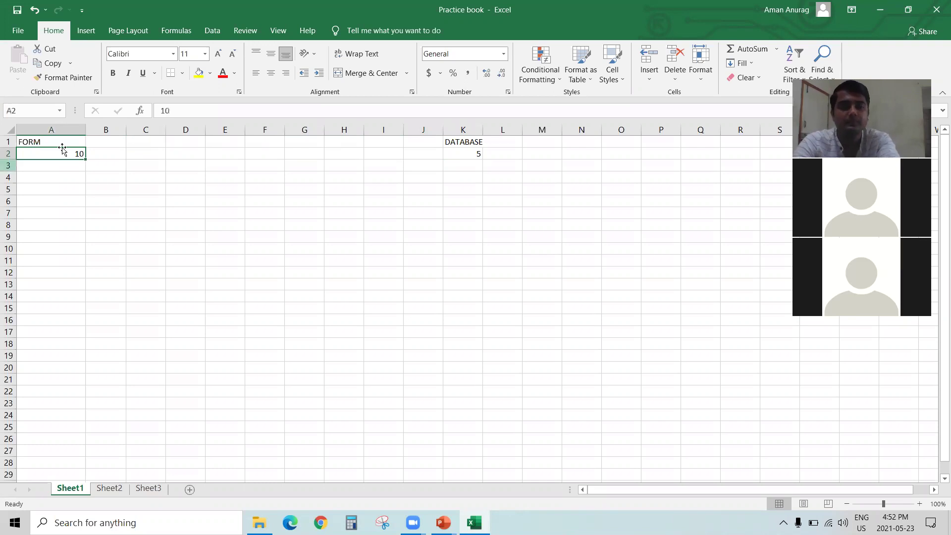
Step: Replace the pasted number in DATABASE cell K2 with the formula =A2
{"action": "left_click", "coordinate": [459, 154]}
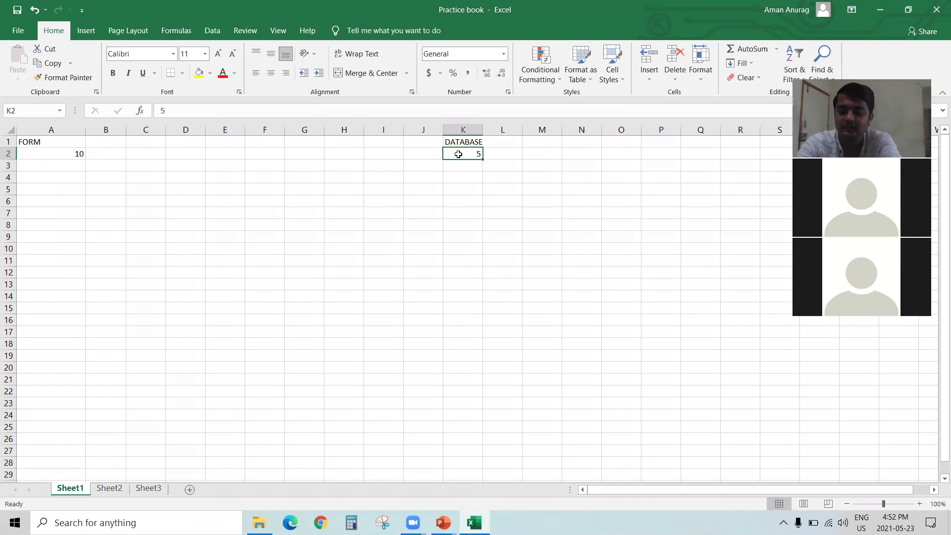
{"action": "type", "text": "="}
{"action": "key", "text": "Left"}
{"action": "key", "text": "Left"}
{"action": "key", "text": "Left"}
{"action": "key", "text": "Left"}
{"action": "key", "text": "Left"}
{"action": "key", "text": "Left"}
{"action": "key", "text": "Left"}
{"action": "key", "text": "Left"}
{"action": "key", "text": "Left"}
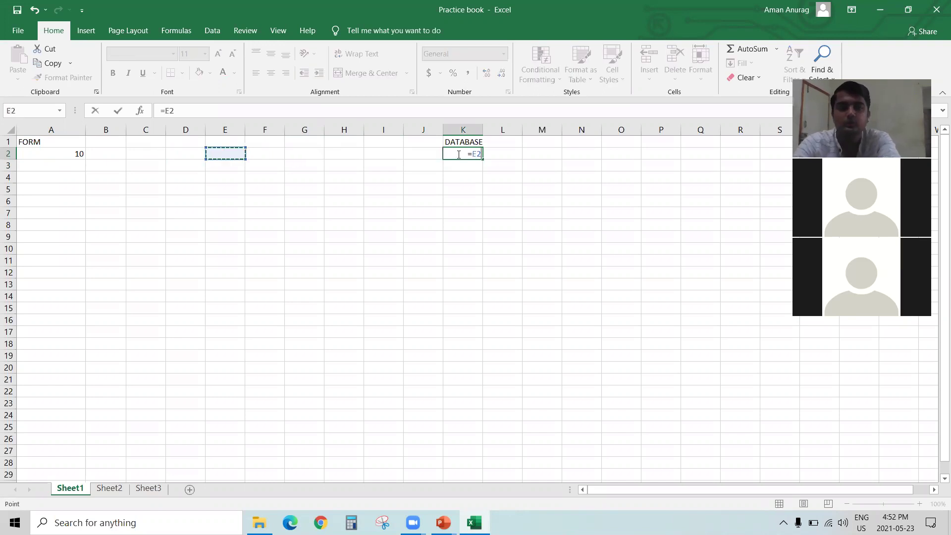
{"action": "key", "text": "Left"}
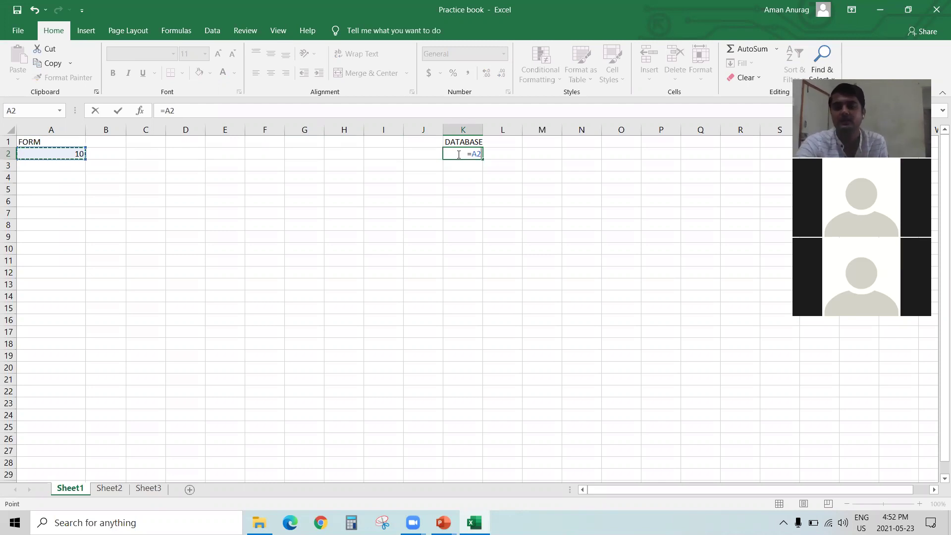
{"action": "key", "text": "Return"}
{"action": "left_click", "coordinate": [459, 154]}
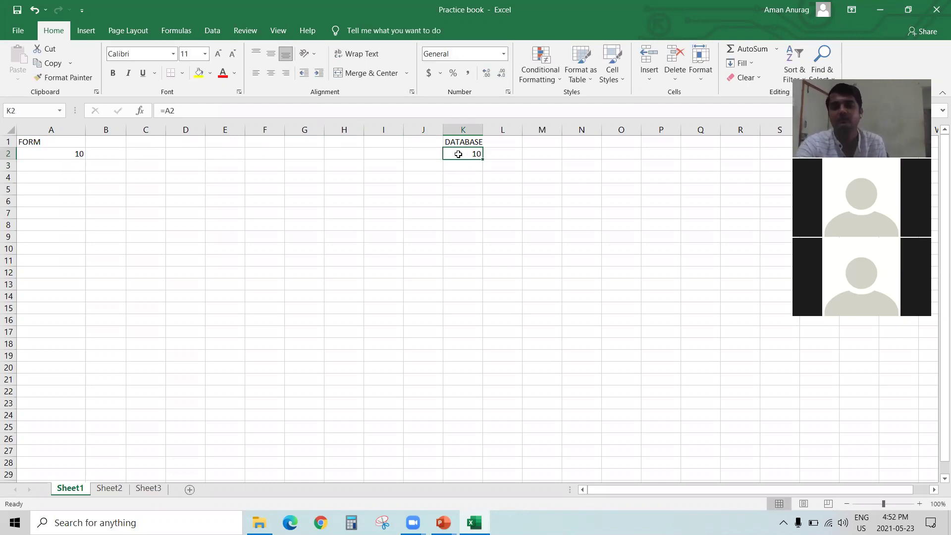
Step: Change the FORM value in cell A2 first to 20 and finally to 100 to test the link
{"action": "key", "text": "Left"}
{"action": "key", "text": "Left"}
{"action": "key", "text": "Left"}
{"action": "key", "text": "Left"}
{"action": "key", "text": "Left"}
{"action": "key", "text": "Left"}
{"action": "key", "text": "Left"}
{"action": "key", "text": "Left"}
{"action": "key", "text": "Left"}
{"action": "key", "text": "Left"}
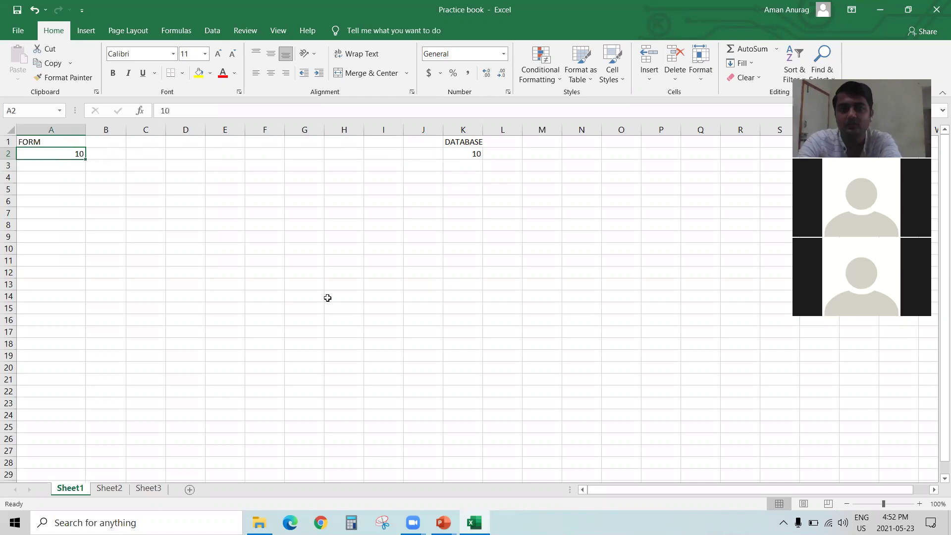
{"action": "type", "text": "20"}
{"action": "key", "text": "Return"}
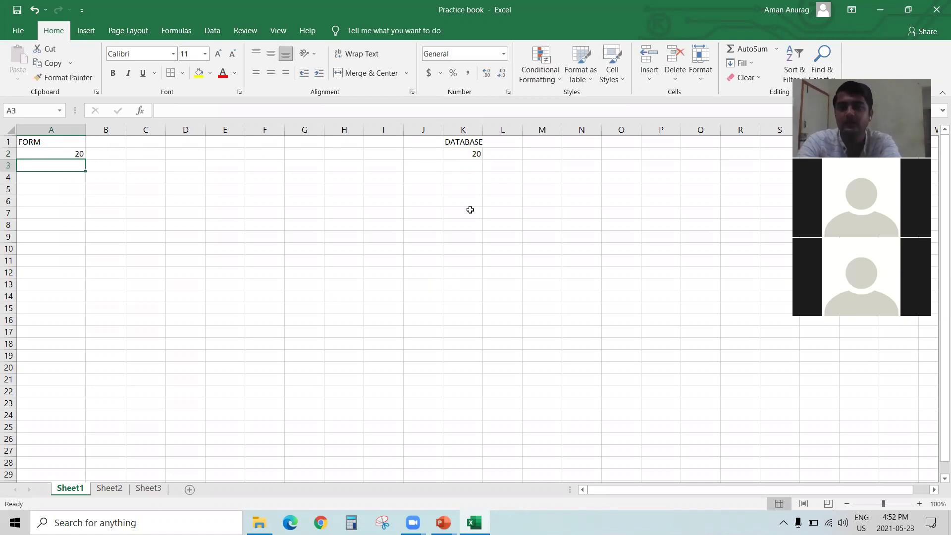
{"action": "key", "text": "Up"}
{"action": "type", "text": "100"}
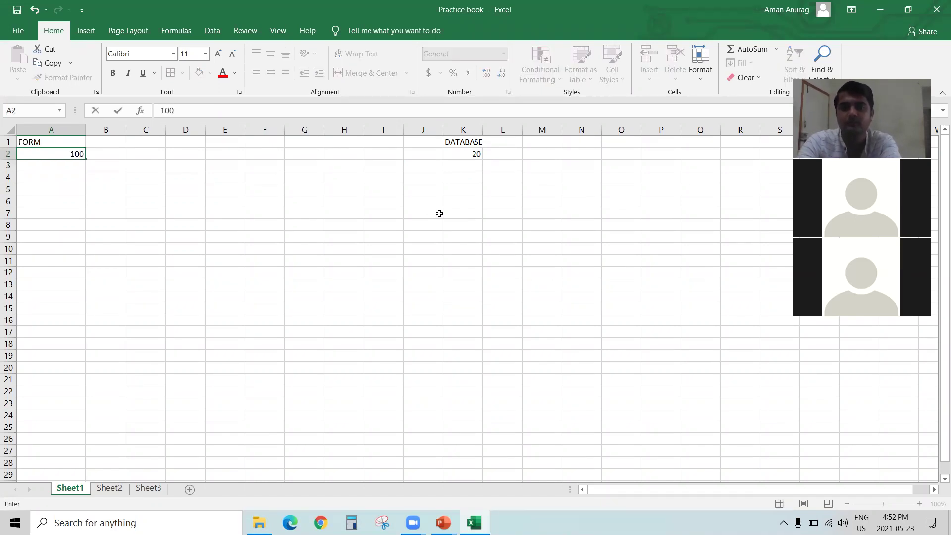
{"action": "key", "text": "Return"}
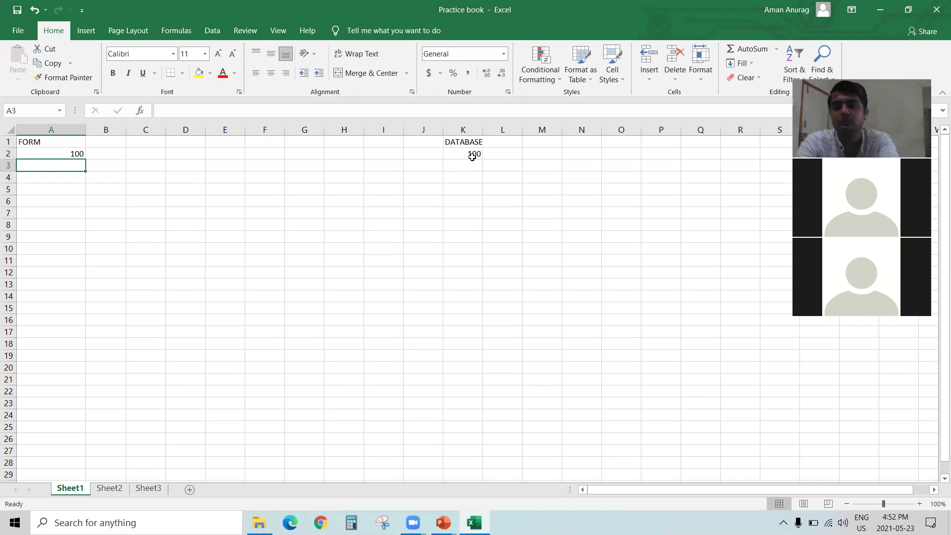
Step: Check the formula in K2, compare Sheet2 with Sheet1, and check the FORM value in A2
{"action": "left_click", "coordinate": [472, 156]}
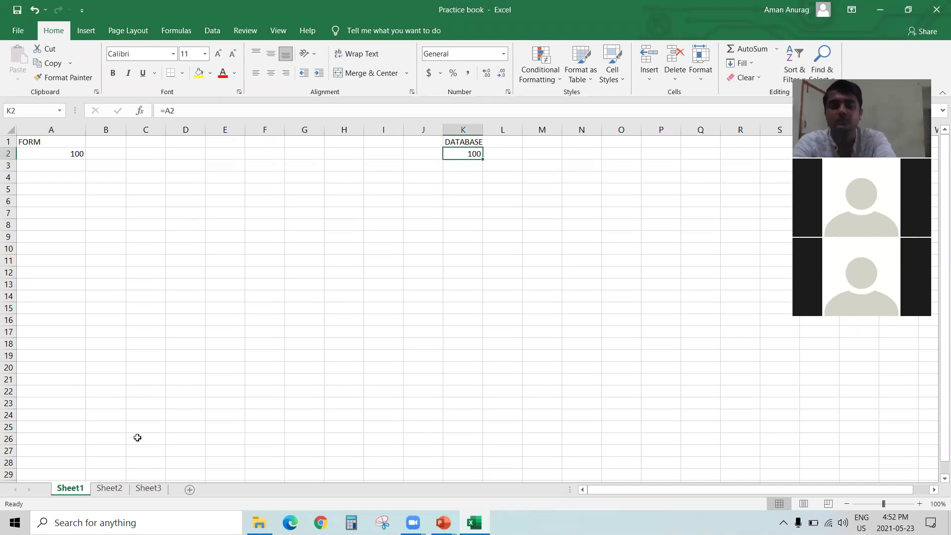
{"action": "left_click", "coordinate": [106, 489]}
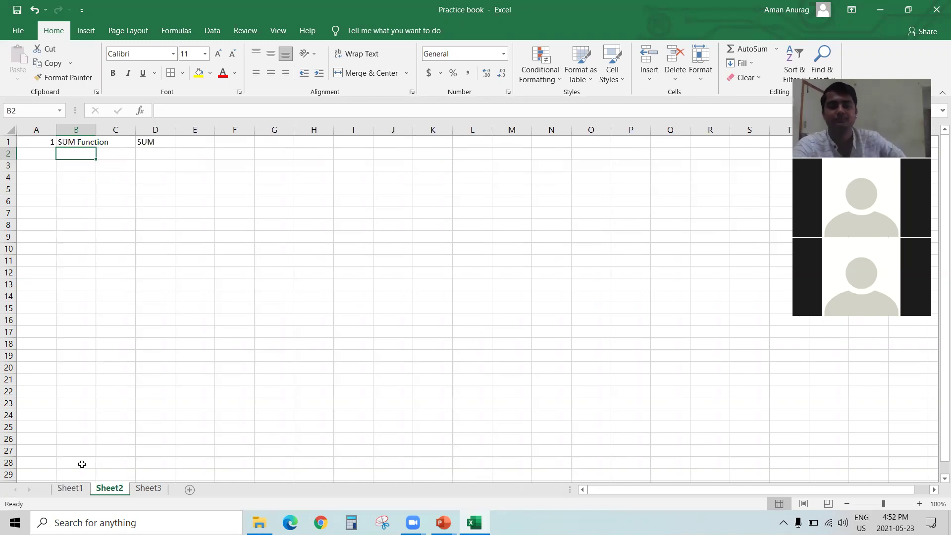
{"action": "left_click", "coordinate": [70, 489]}
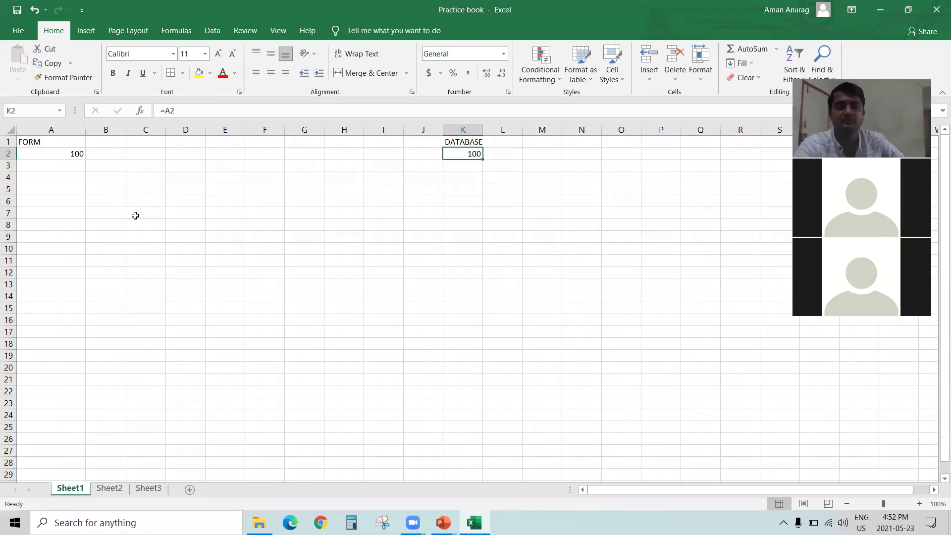
{"action": "left_click", "coordinate": [109, 489]}
{"action": "left_click", "coordinate": [64, 489]}
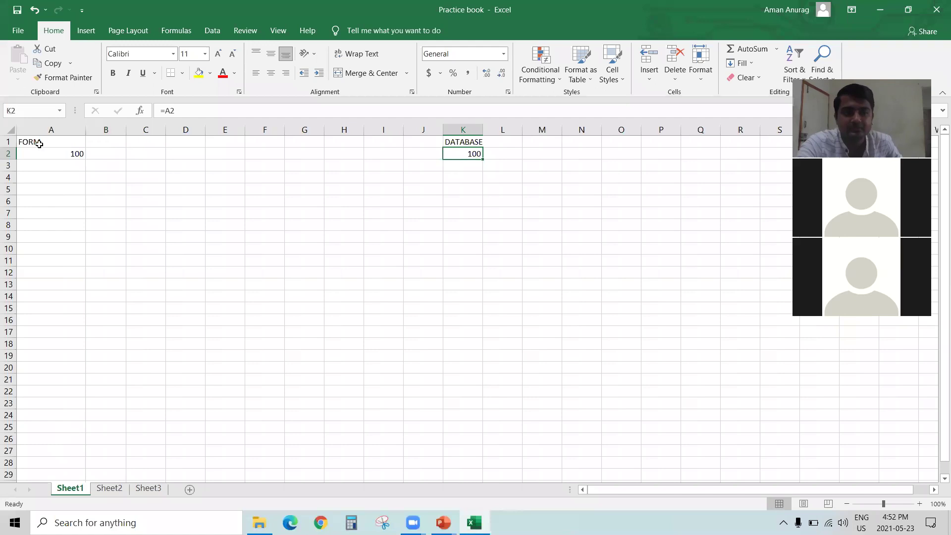
{"action": "left_click", "coordinate": [51, 155]}
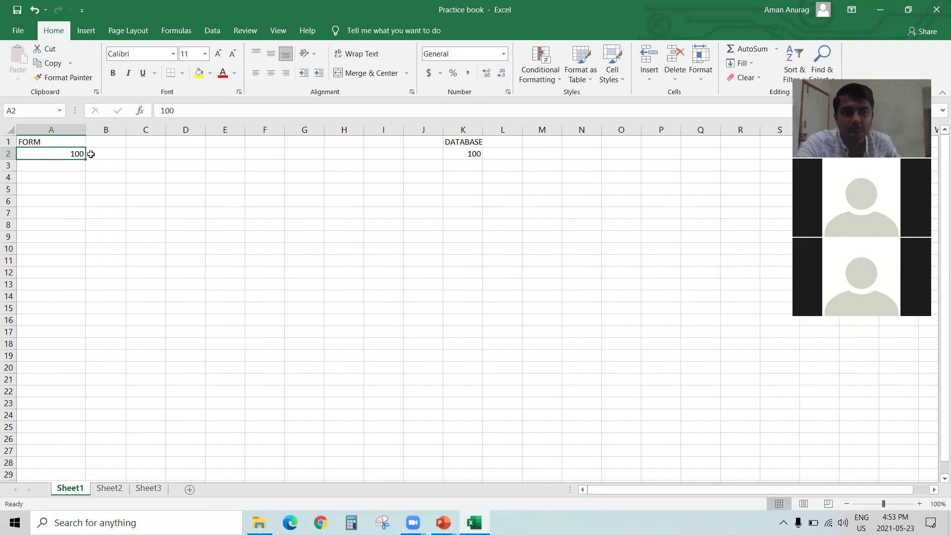
Step: Link cell A2 on Sheet2 to the FORM value on Sheet1 with the formula =Sheet1!A2
{"action": "left_click", "coordinate": [110, 488]}
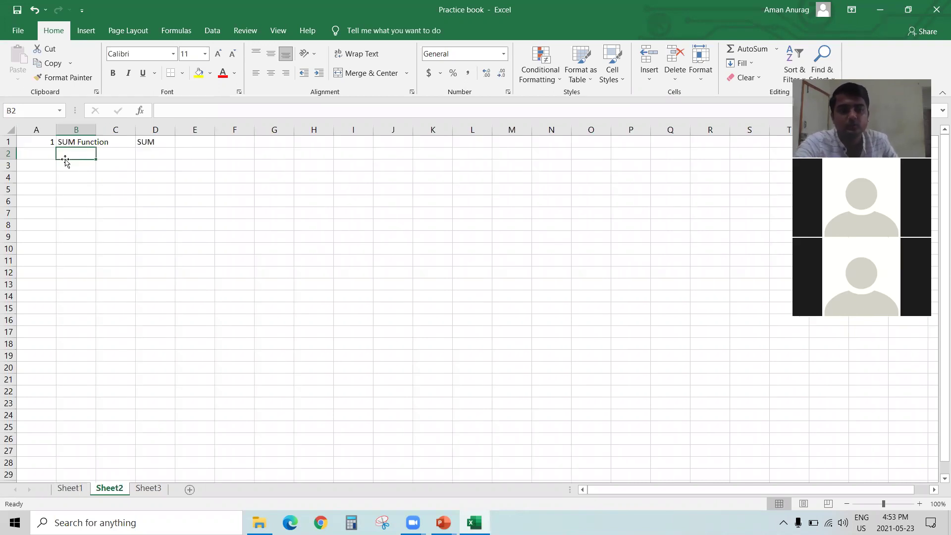
{"action": "left_click", "coordinate": [29, 153]}
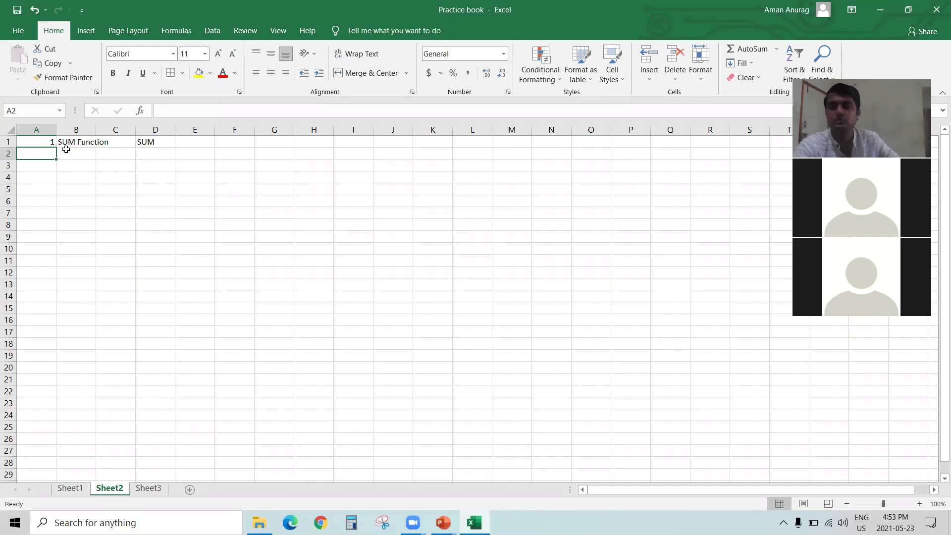
{"action": "left_click", "coordinate": [69, 489]}
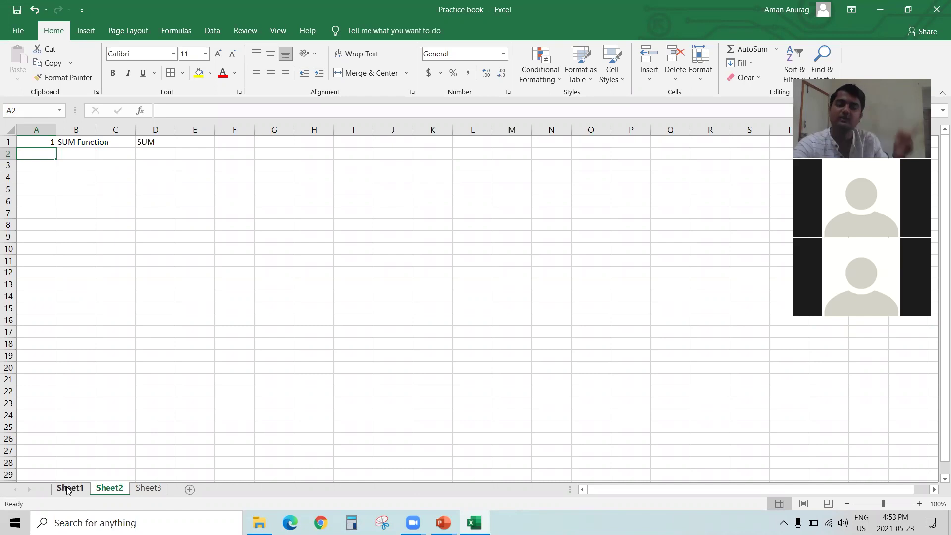
{"action": "left_click", "coordinate": [116, 491]}
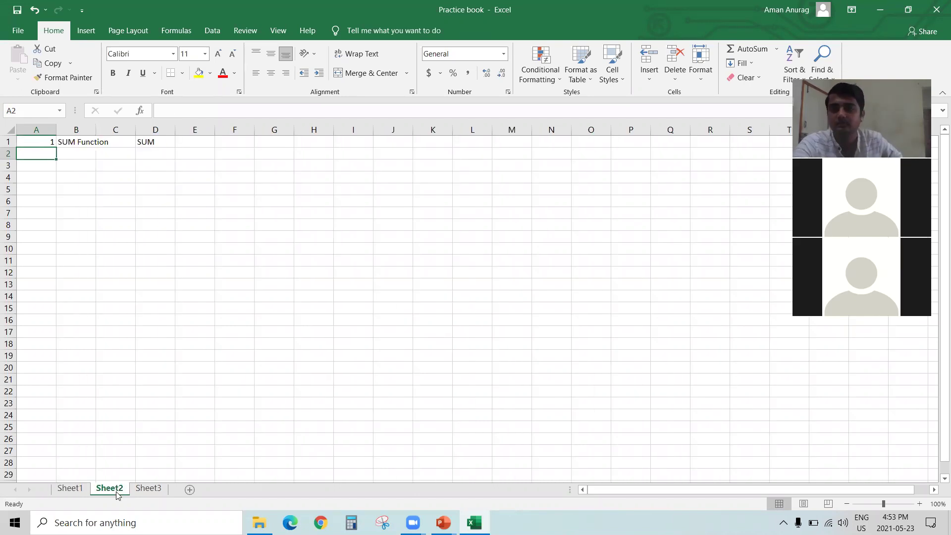
{"action": "type", "text": "="}
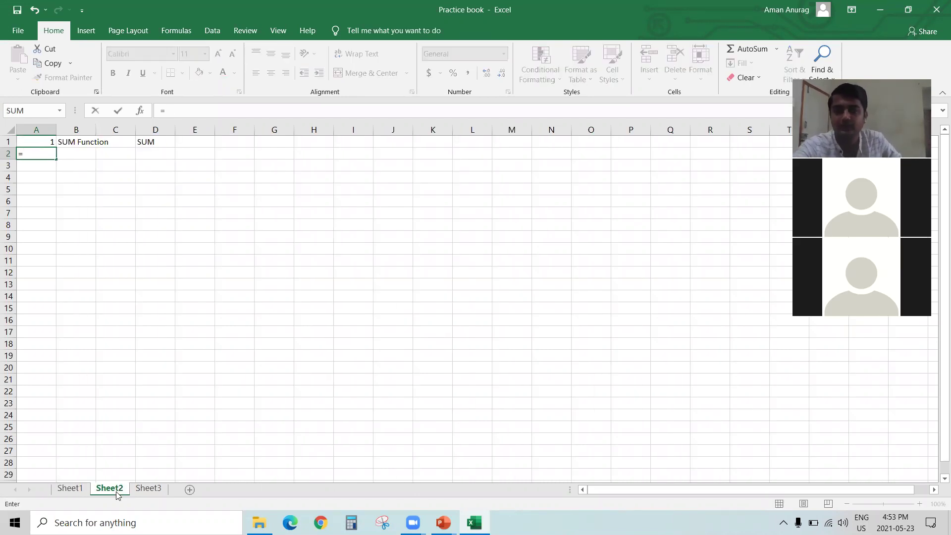
{"action": "left_click", "coordinate": [75, 490]}
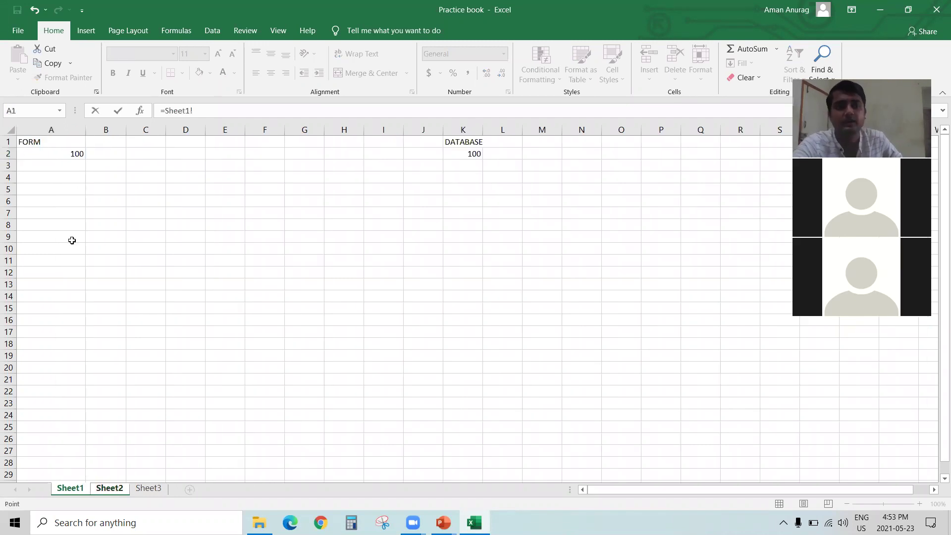
{"action": "left_click", "coordinate": [70, 151]}
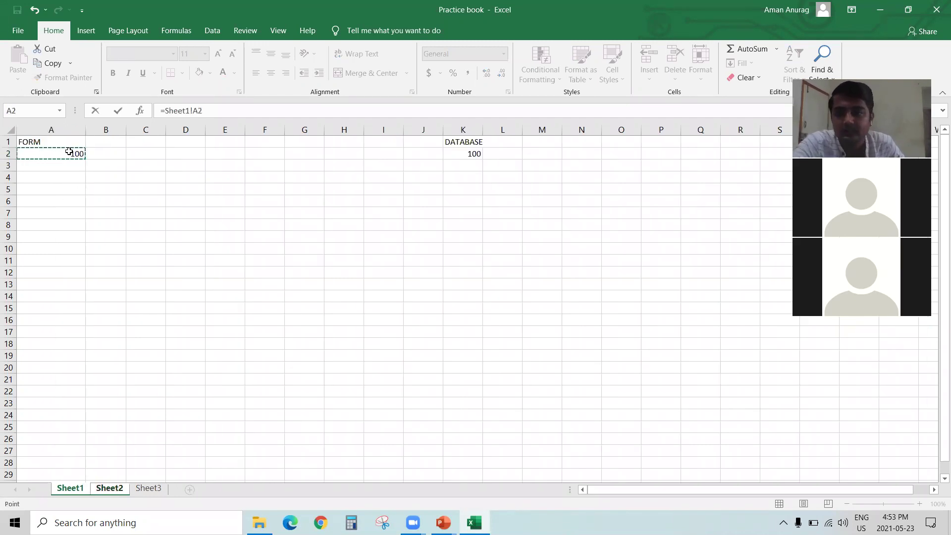
{"action": "key", "text": "Return"}
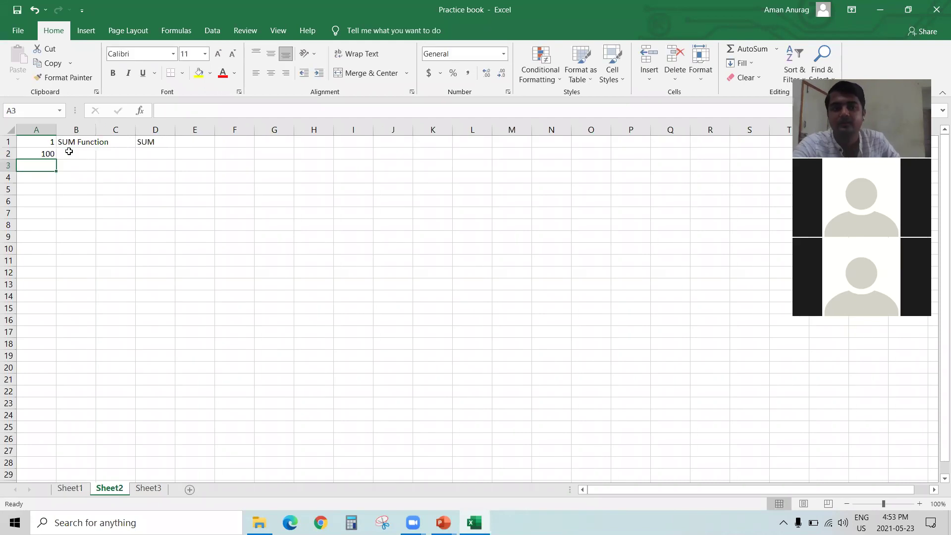
Step: Re-enter the cross-sheet reference =Sheet1!A2 in Sheet2 cell A2 to demonstrate the linking again
{"action": "key", "text": "Up"}
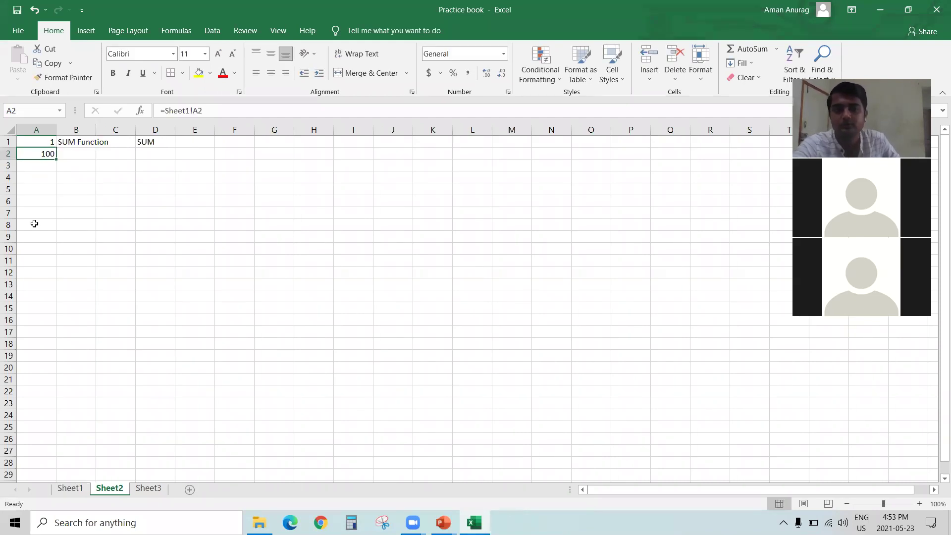
{"action": "type", "text": "="}
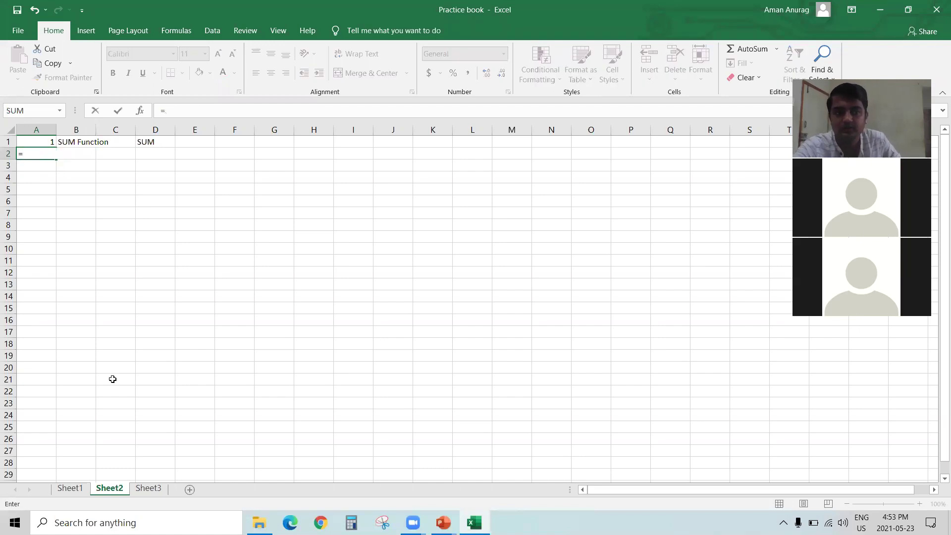
{"action": "left_click", "coordinate": [82, 488]}
{"action": "left_click", "coordinate": [61, 154]}
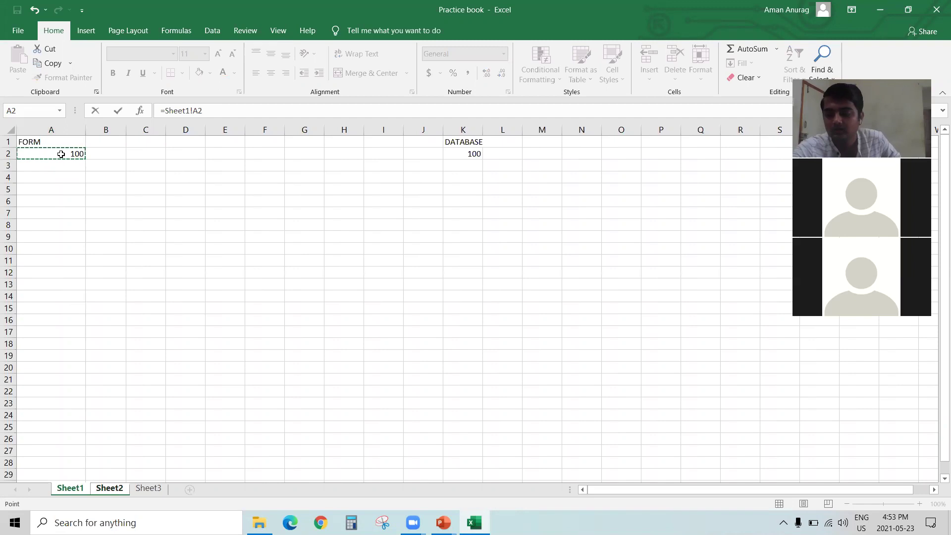
{"action": "key", "text": "Return"}
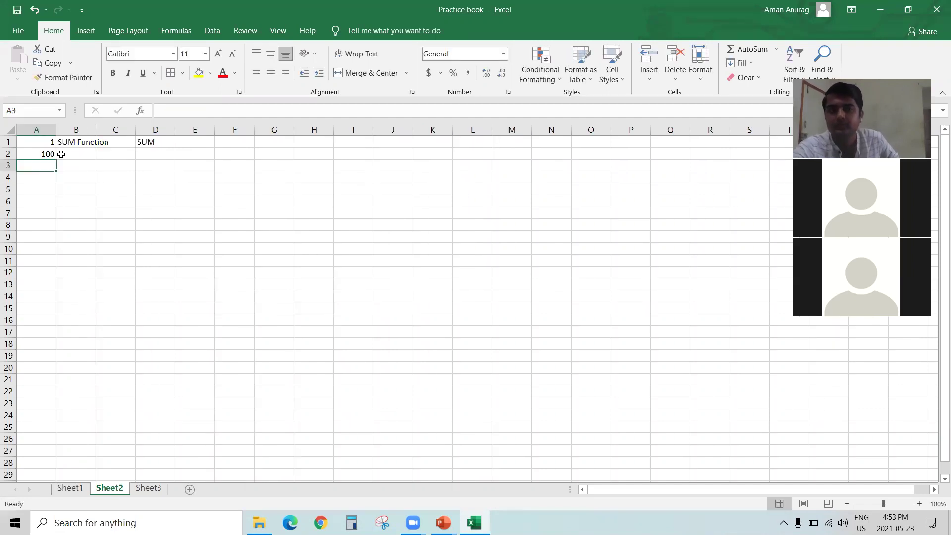
Step: Change the FORM value in Sheet1 cell A2 to 5555555 and check the linked cell A2 on Sheet2
{"action": "left_click", "coordinate": [70, 488]}
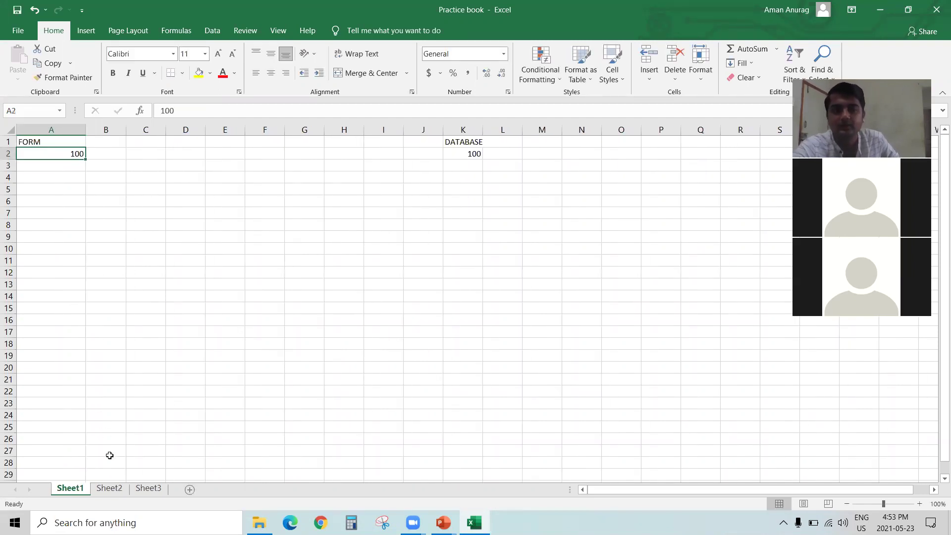
{"action": "left_click", "coordinate": [109, 488]}
{"action": "left_click", "coordinate": [70, 488]}
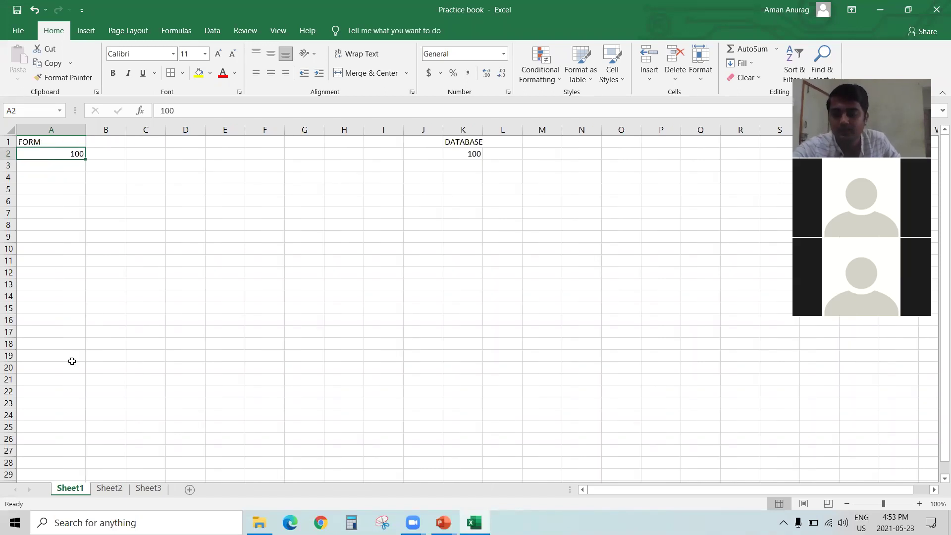
{"action": "type", "text": "500"}
{"action": "key", "text": "BackSpace"}
{"action": "key", "text": "BackSpace"}
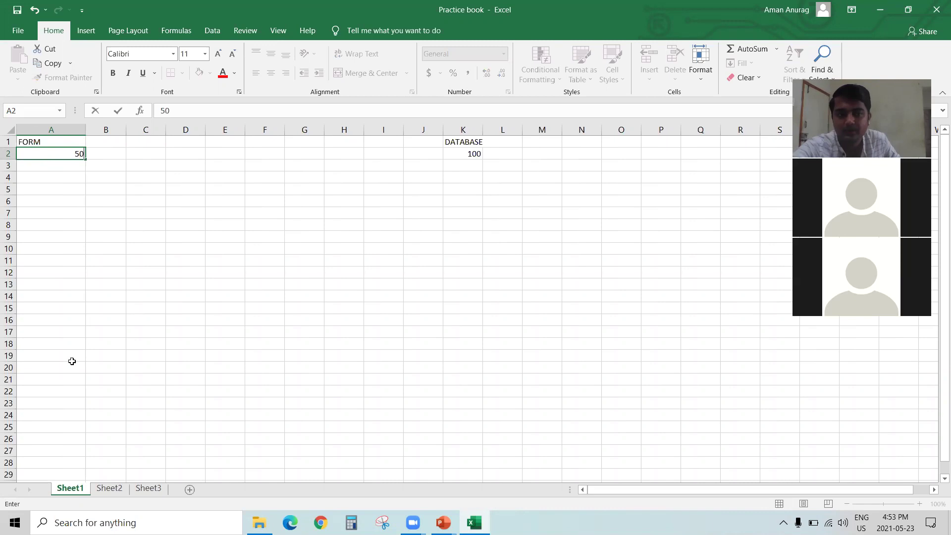
{"action": "type", "text": "555555"}
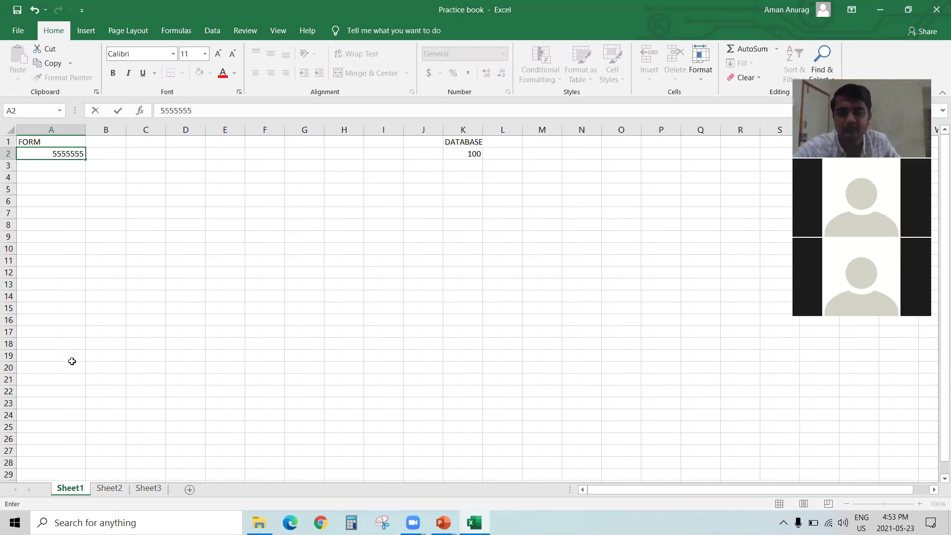
{"action": "key", "text": "Return"}
{"action": "left_click", "coordinate": [122, 489]}
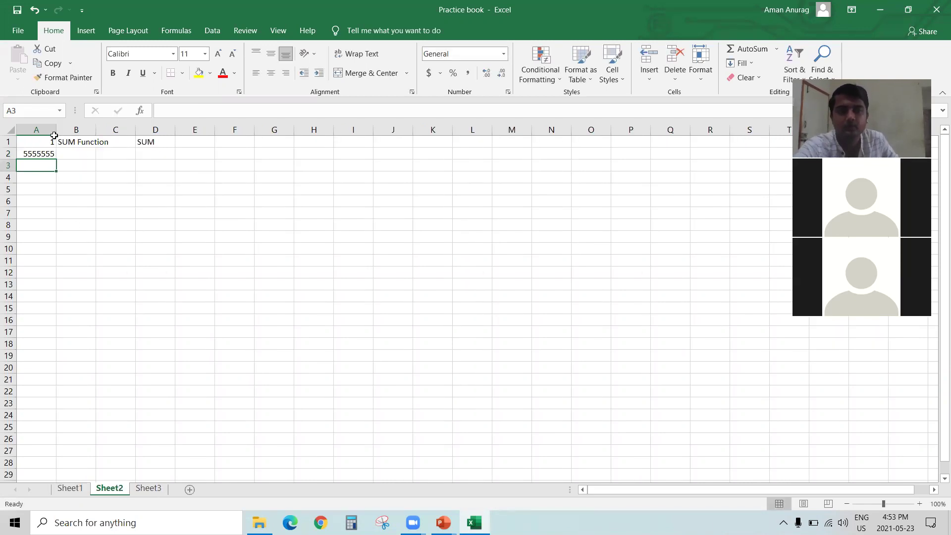
{"action": "left_click", "coordinate": [34, 153]}
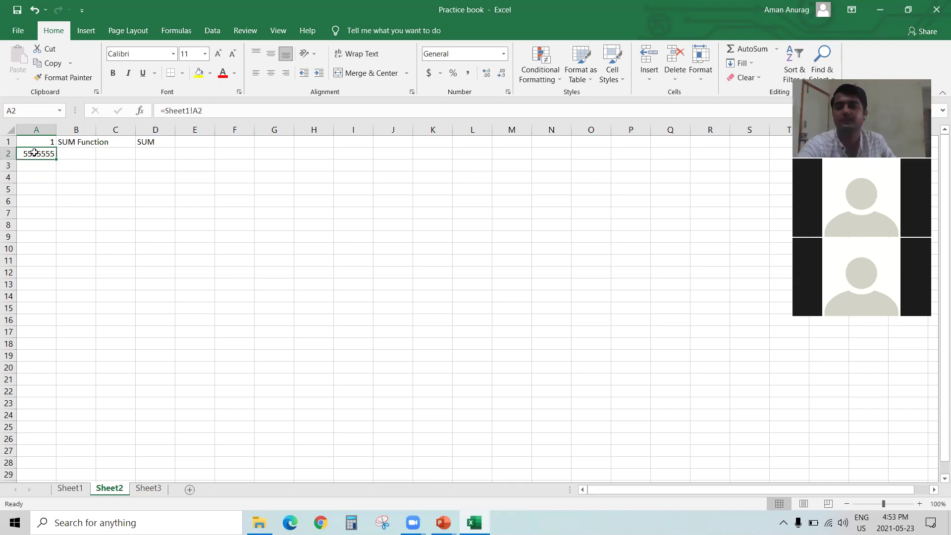
Step: Set the FORM value in Sheet1 cell A2 to 60000, and check the linked cells Sheet2 A2 and DATABASE K2
{"action": "left_click", "coordinate": [69, 489]}
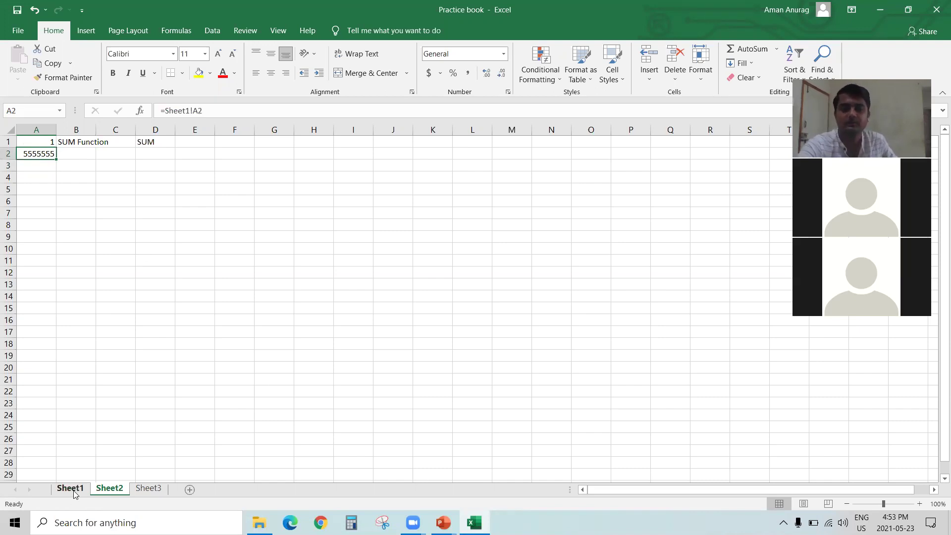
{"action": "left_click", "coordinate": [57, 154]}
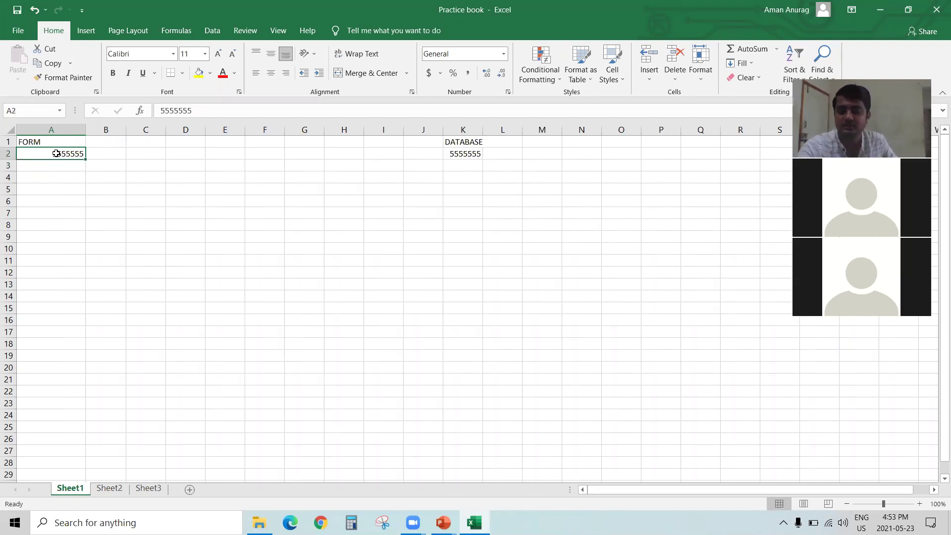
{"action": "type", "text": "60000"}
{"action": "key", "text": "Return"}
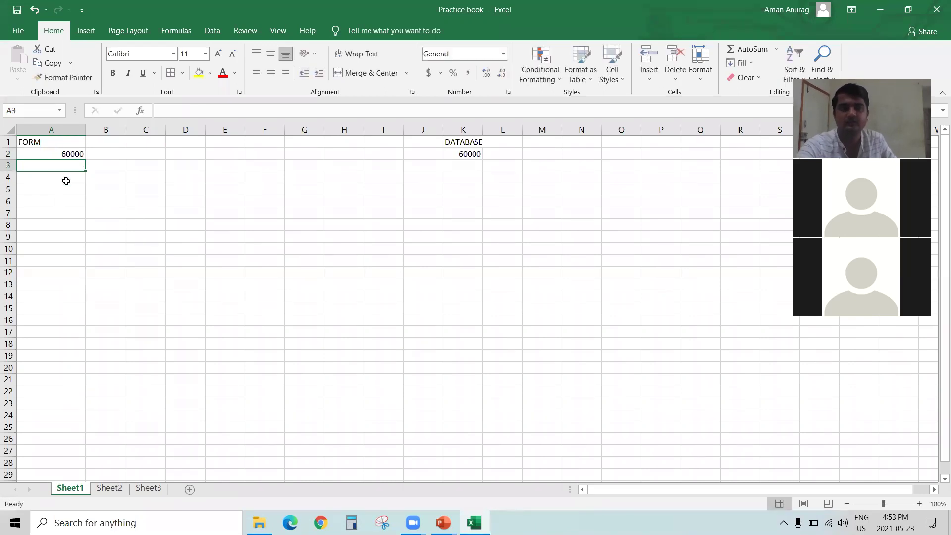
{"action": "left_click", "coordinate": [106, 487]}
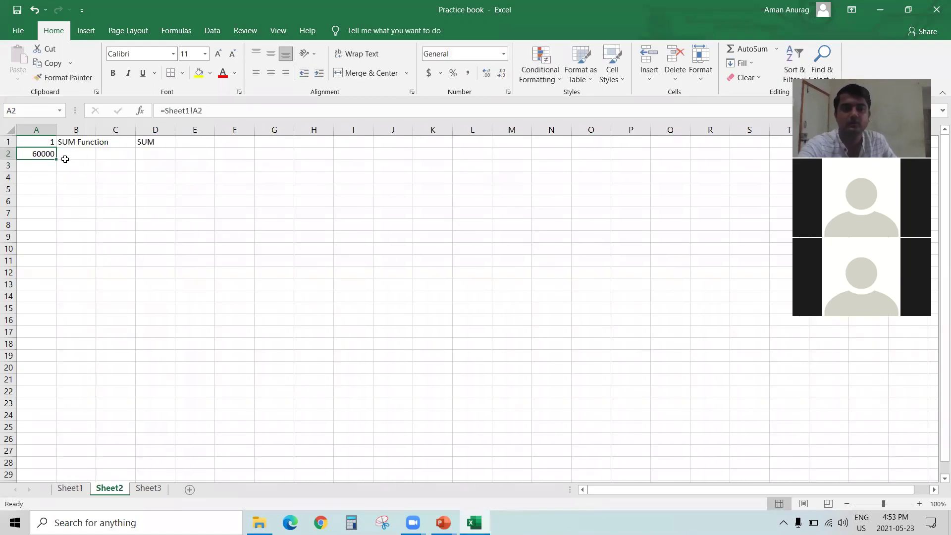
{"action": "left_click", "coordinate": [71, 486]}
{"action": "left_click", "coordinate": [464, 155]}
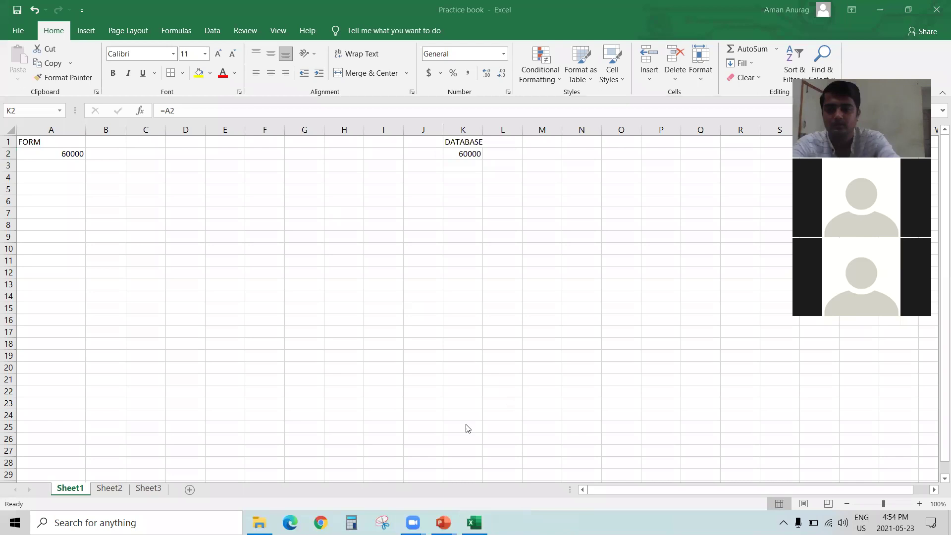
Step: Switch to the PowerPoint slide show and advance from the Cell Referencing slide to the Thank You slide
{"action": "key", "text": "alt+Tab"}
{"action": "key", "text": "alt+Tab"}
{"action": "key", "text": "alt+Tab"}
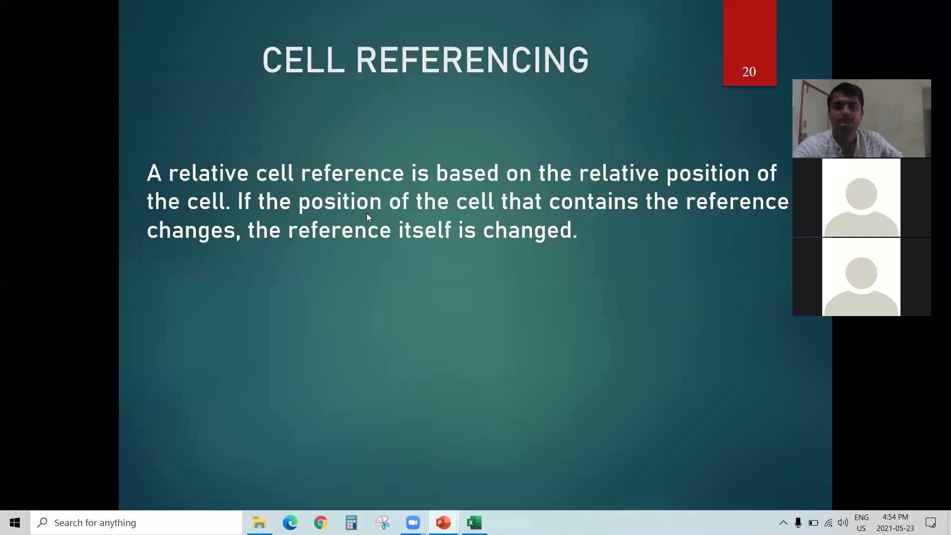
{"action": "key", "text": "Right"}
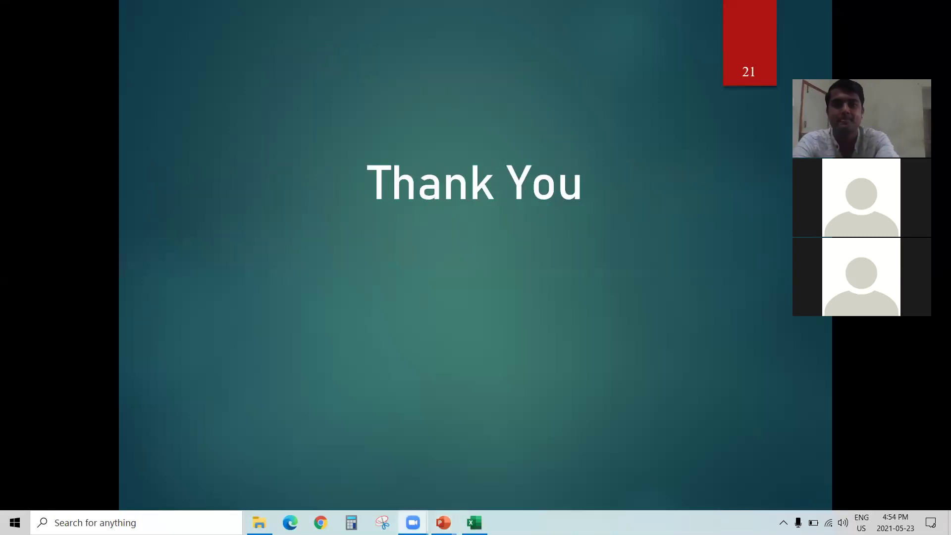
Step: Switch back to the Excel practice workbook and view Sheet2 before returning to Sheet1
{"action": "key", "text": "alt+Tab"}
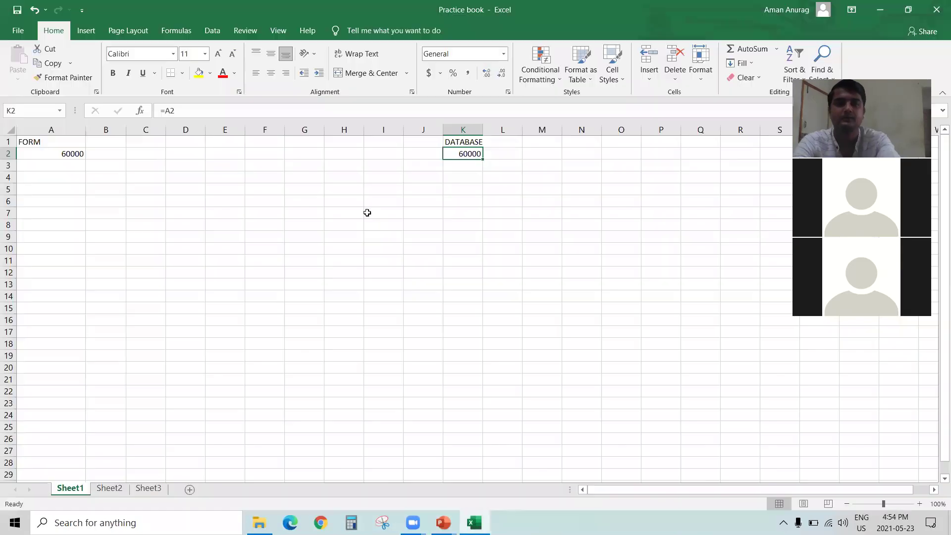
{"action": "left_click", "coordinate": [114, 490]}
{"action": "left_click", "coordinate": [70, 489]}
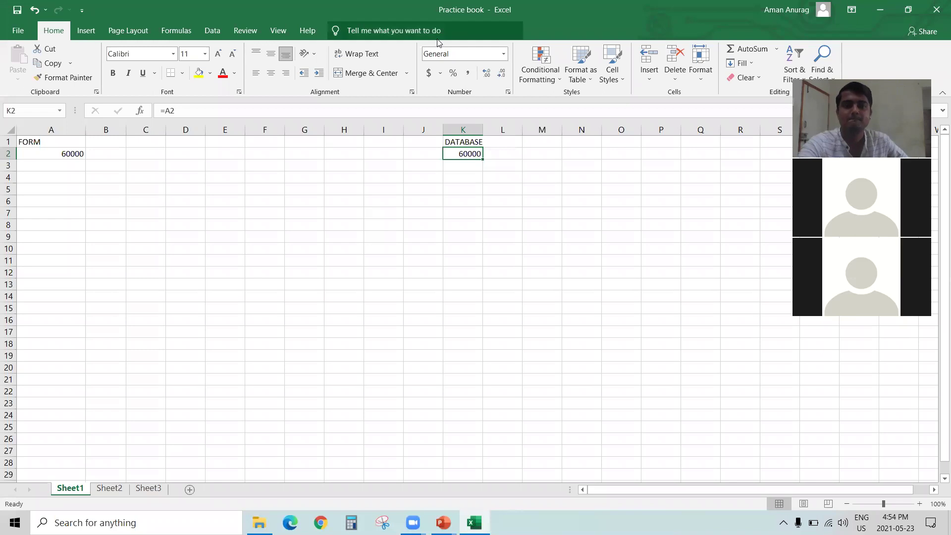